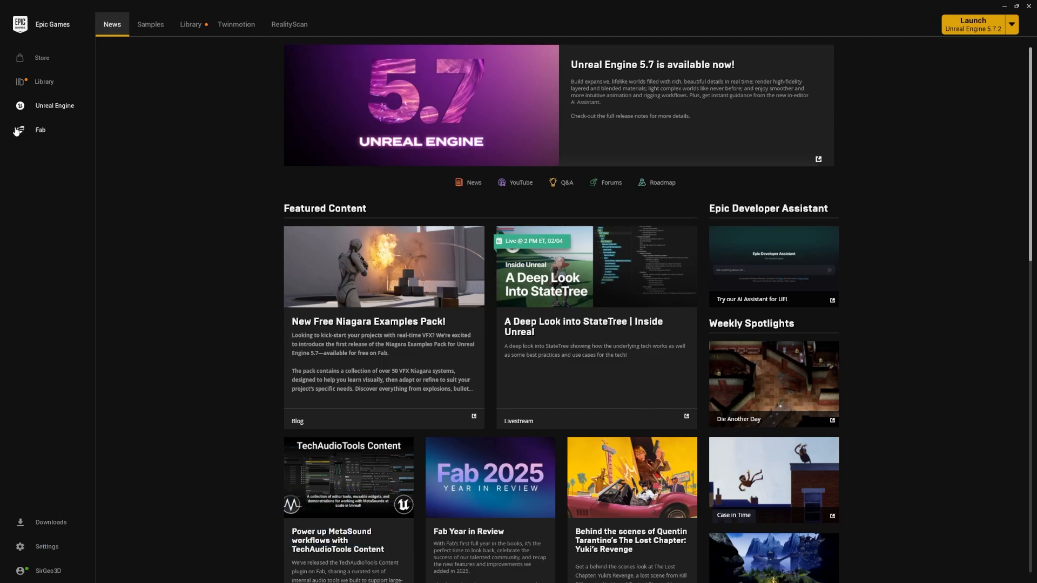
Open the Unreal Engine library and examine the engine versions available for installation, then discard the added version slot
click(188, 33)
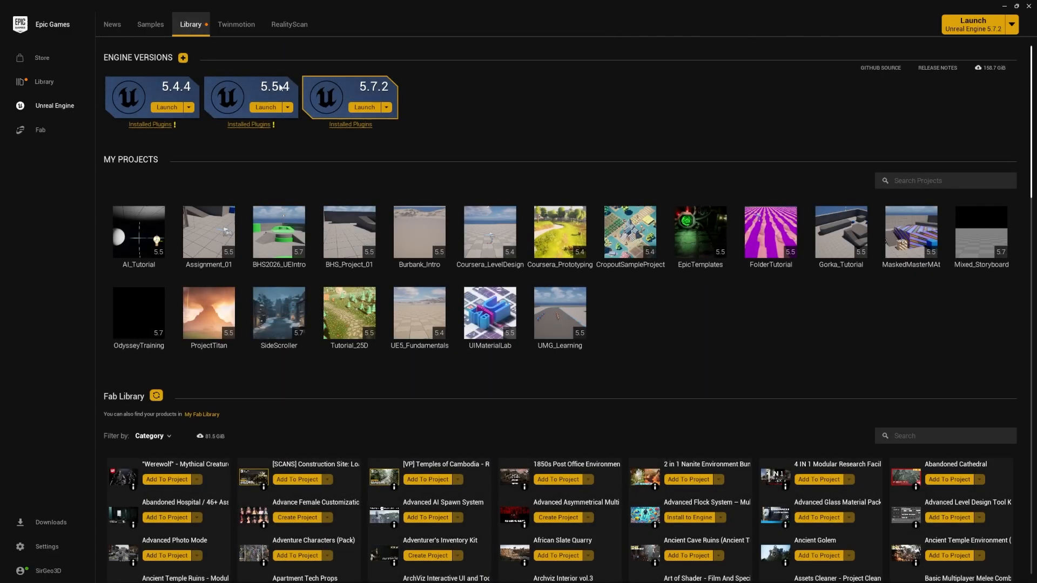
click(183, 58)
click(492, 87)
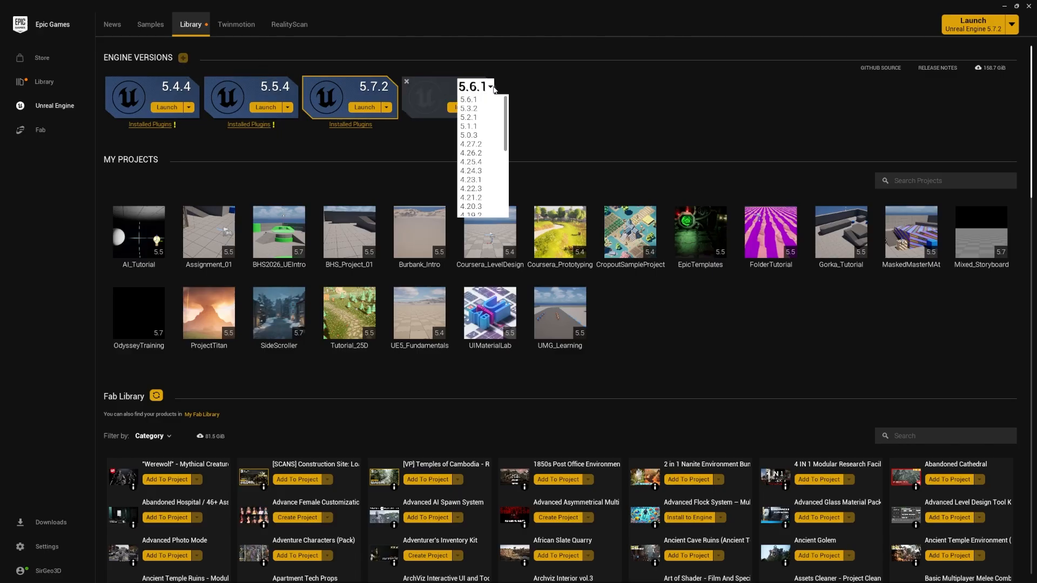
click(530, 90)
click(488, 88)
click(489, 138)
click(406, 81)
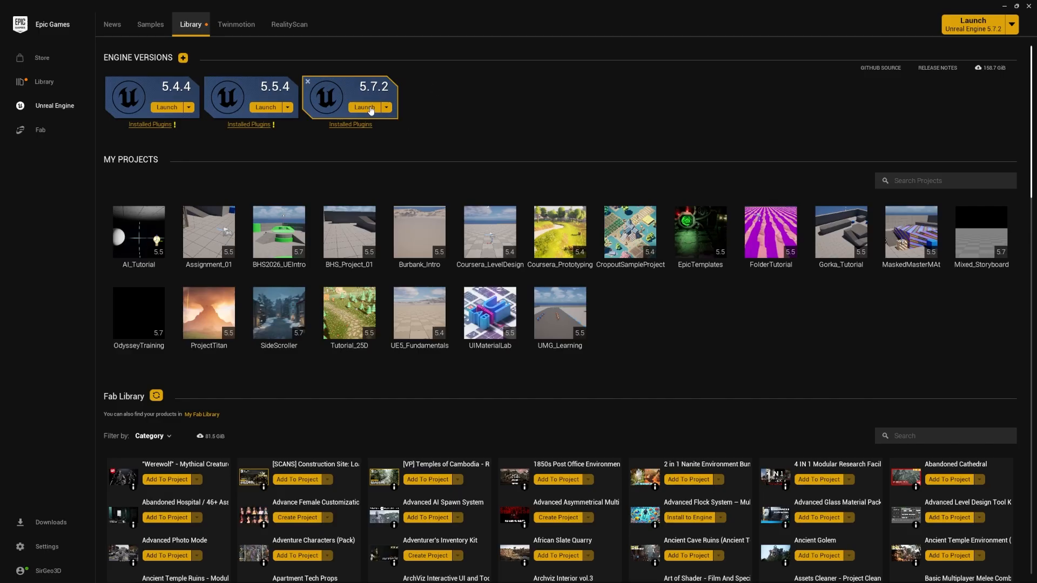
Switch to the Unreal Engine 5.7 project browser and start a new project named RenderLayers
click(1013, 24)
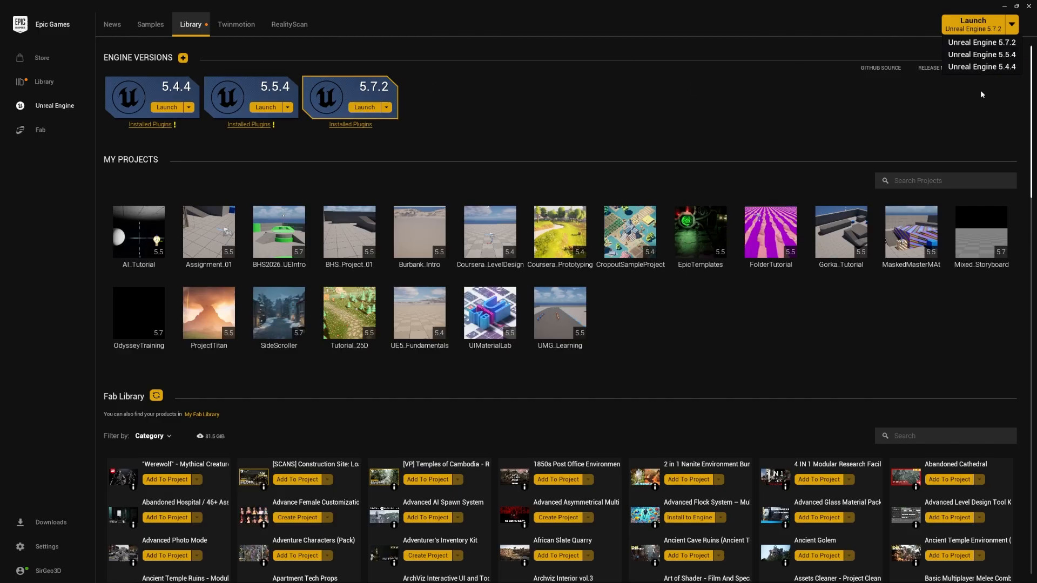
click(1004, 7)
click(748, 111)
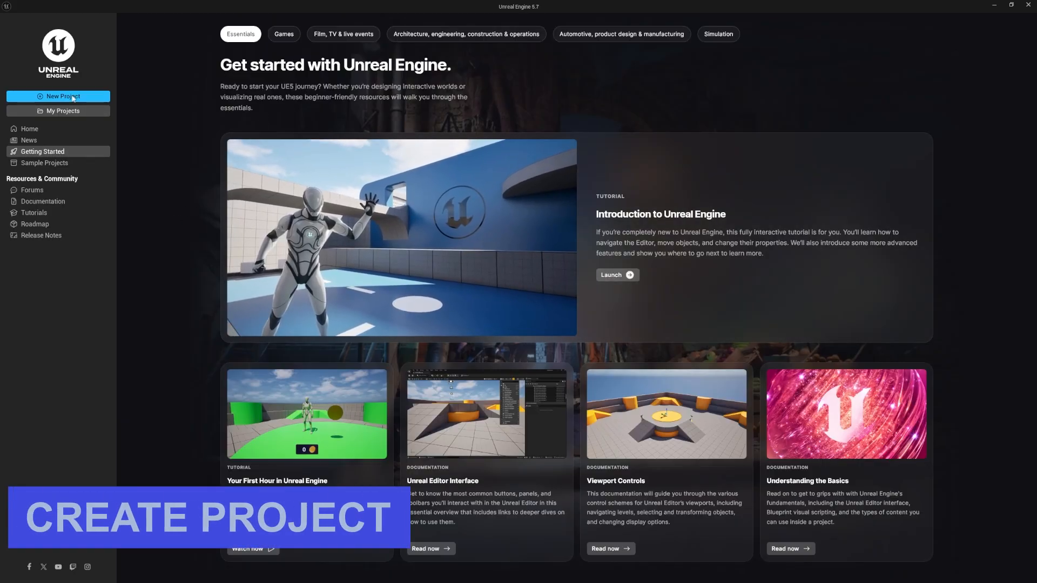
click(73, 97)
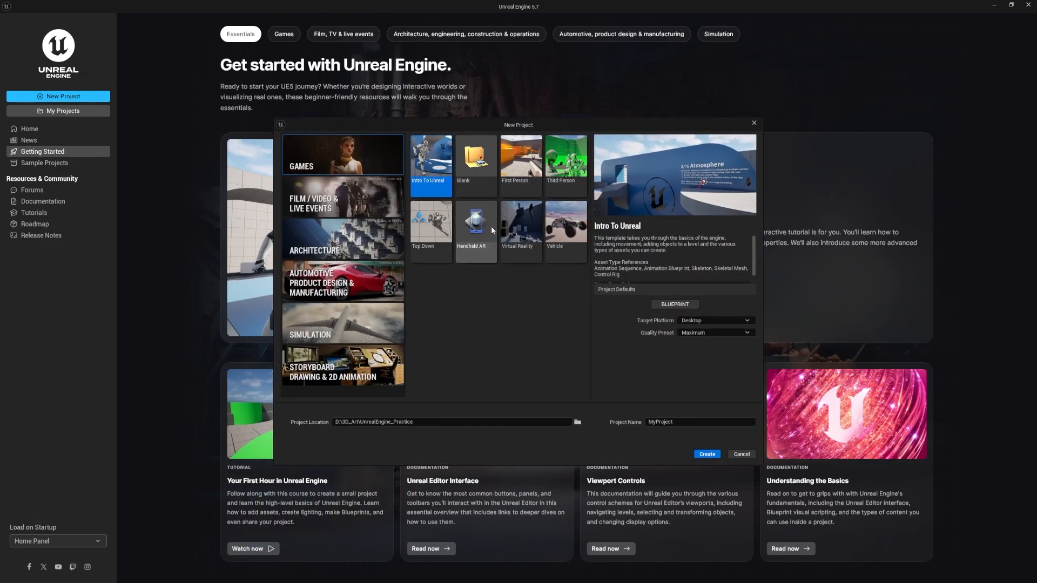
click(681, 422)
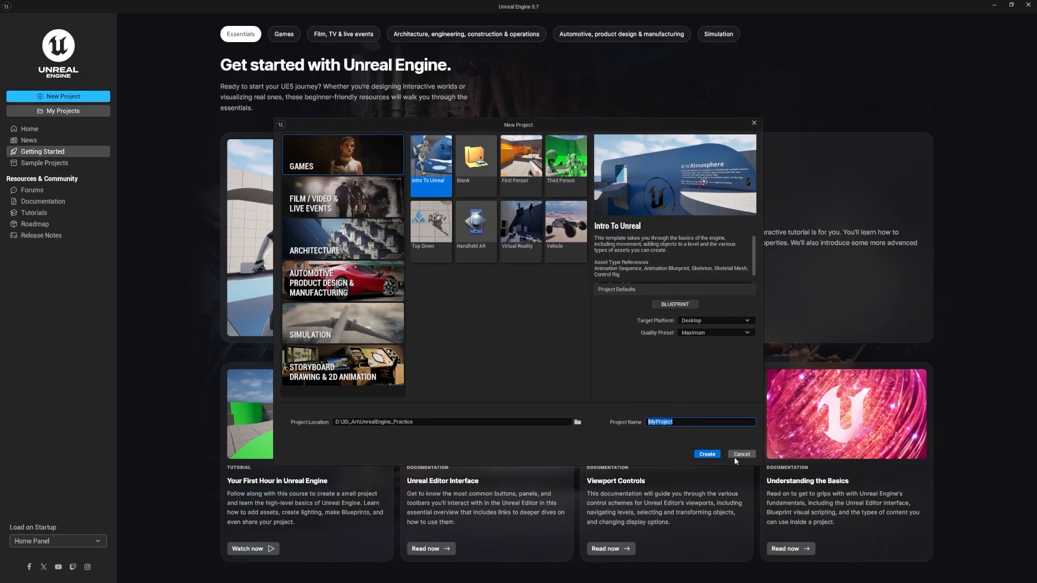
text(RenderLayers)
click(681, 378)
Create the project from the Blank template in the Games category, keeping the D:\3D_Art\UnrealEngine_Practice location
click(465, 159)
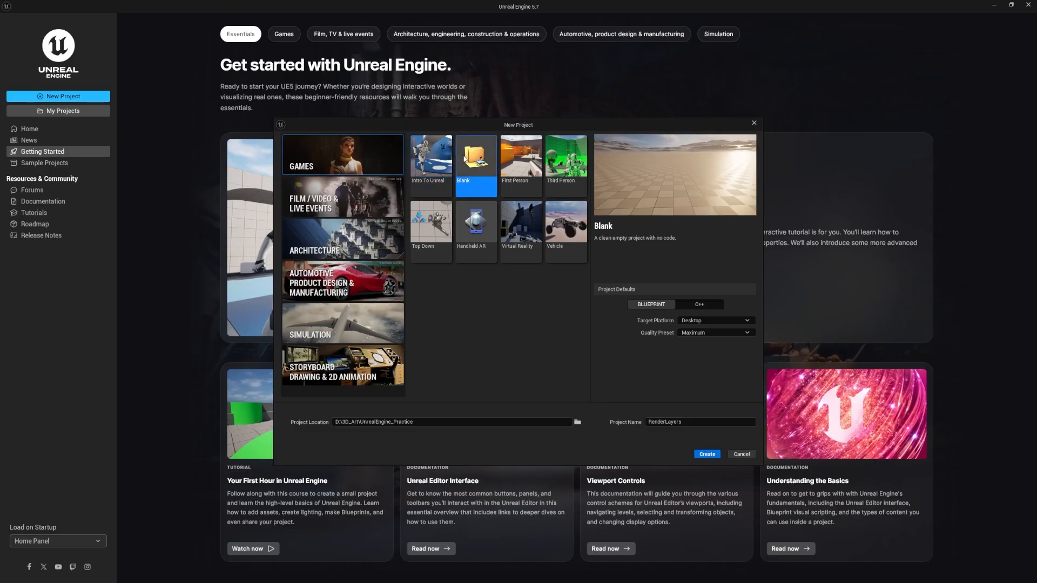
click(323, 187)
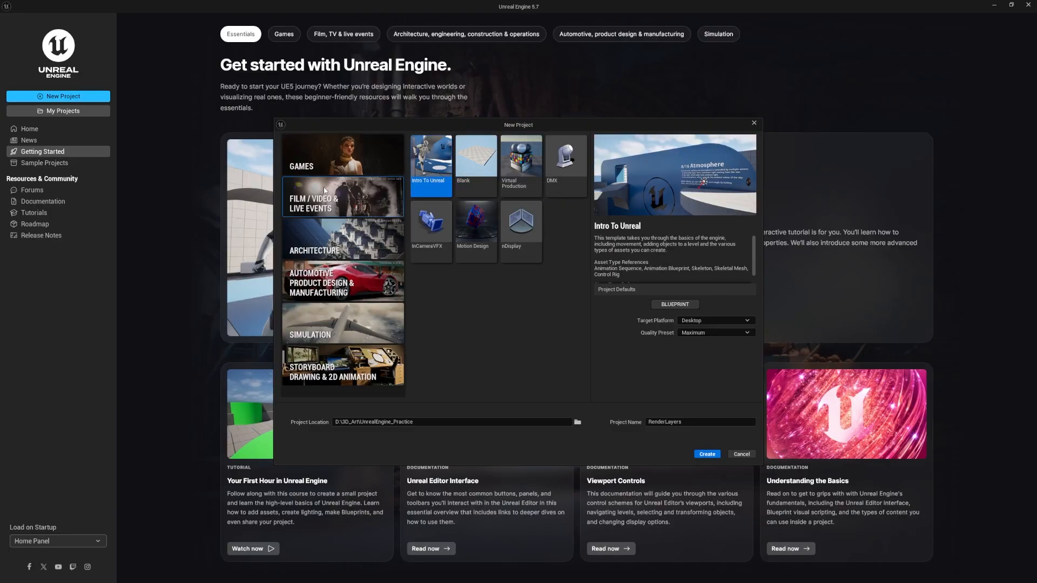
click(362, 169)
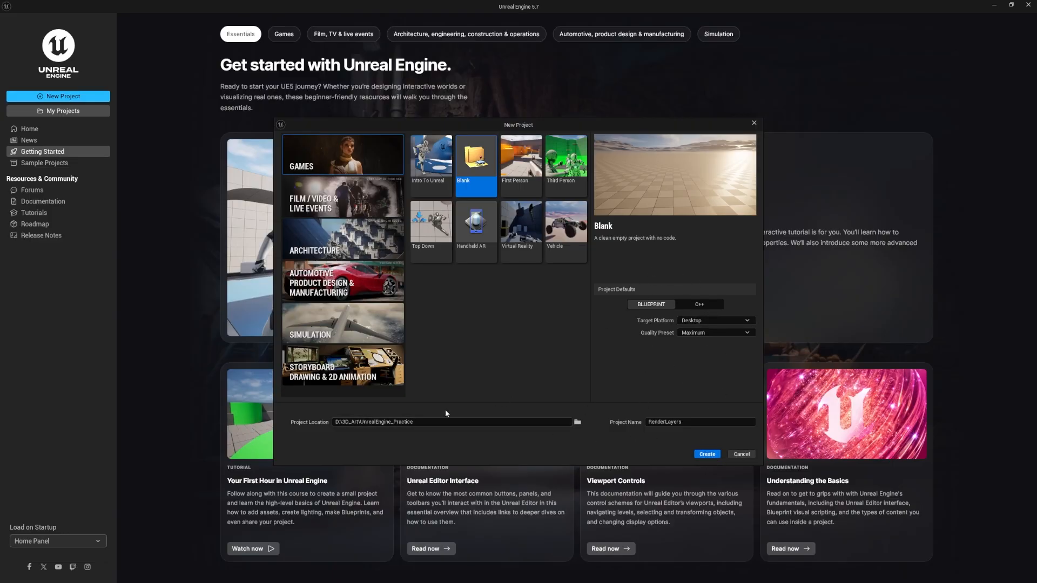
click(410, 424)
click(707, 454)
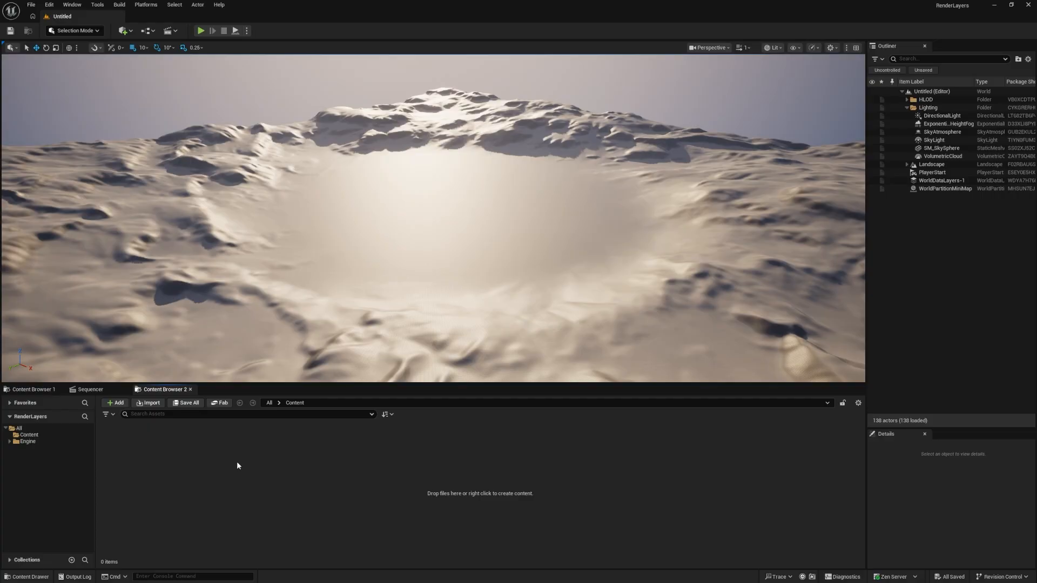
Close the docked Content Browser and Sequencer tabs beneath the viewport
click(24, 576)
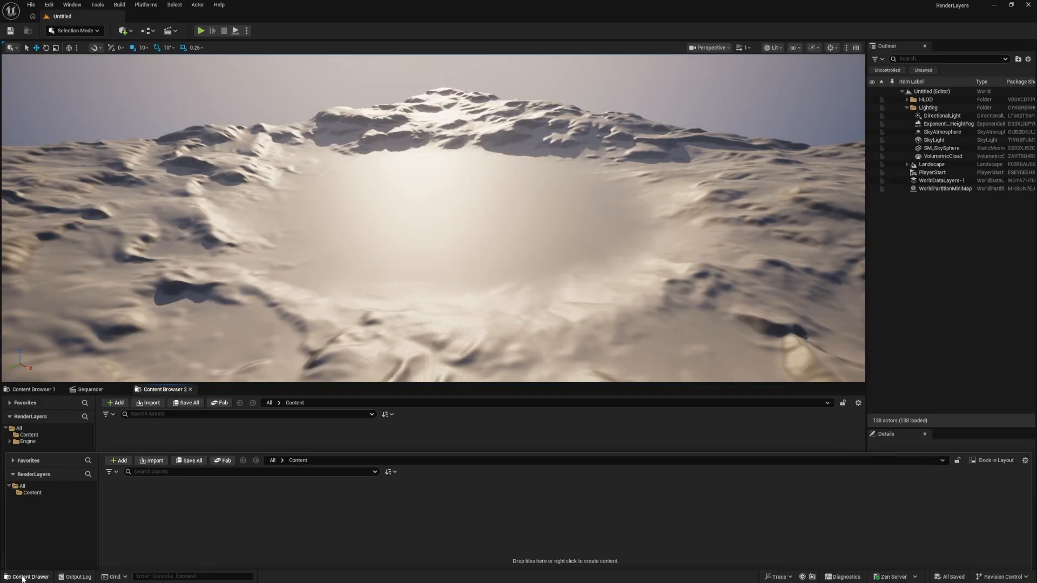
click(24, 576)
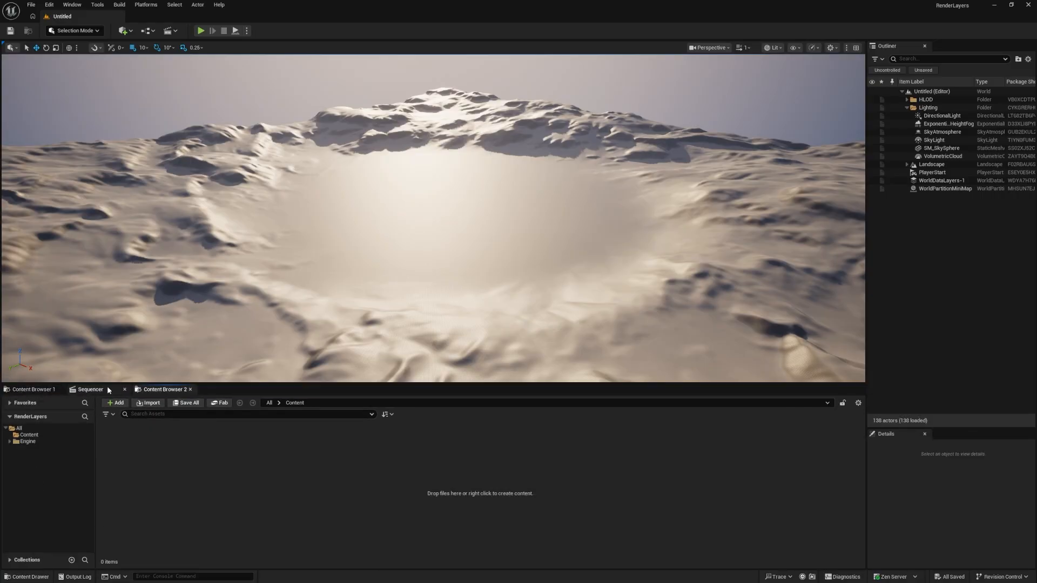
click(190, 390)
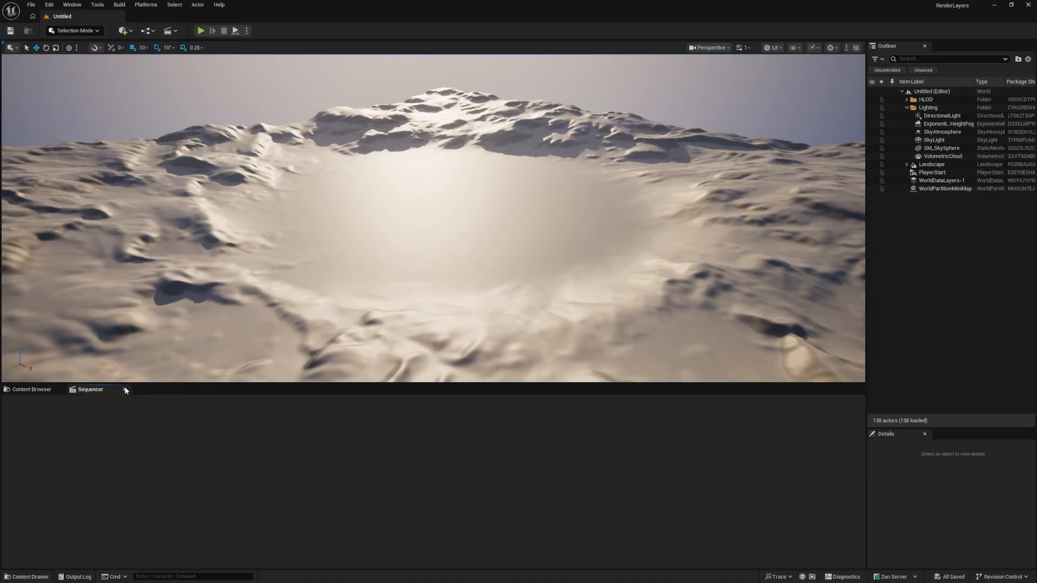
click(126, 390)
click(60, 390)
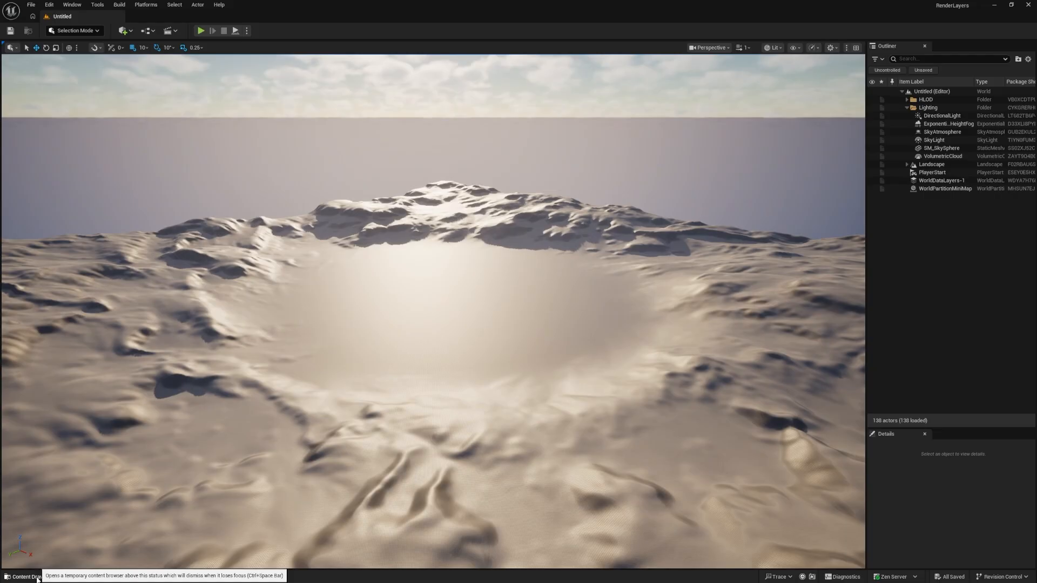
Dock the Content Drawer in the layout and check the project's Content and Engine folders
click(37, 579)
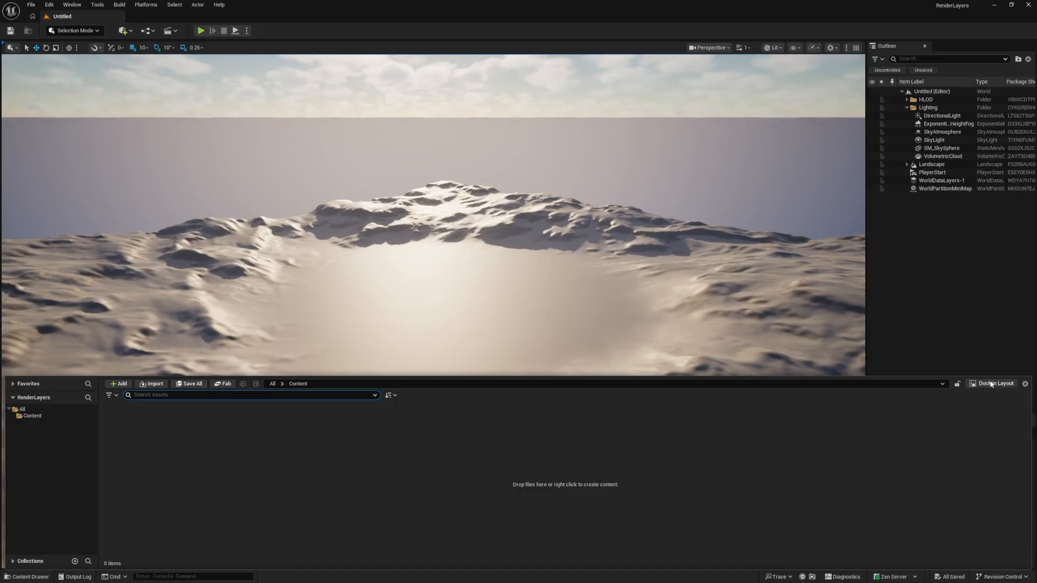
click(990, 384)
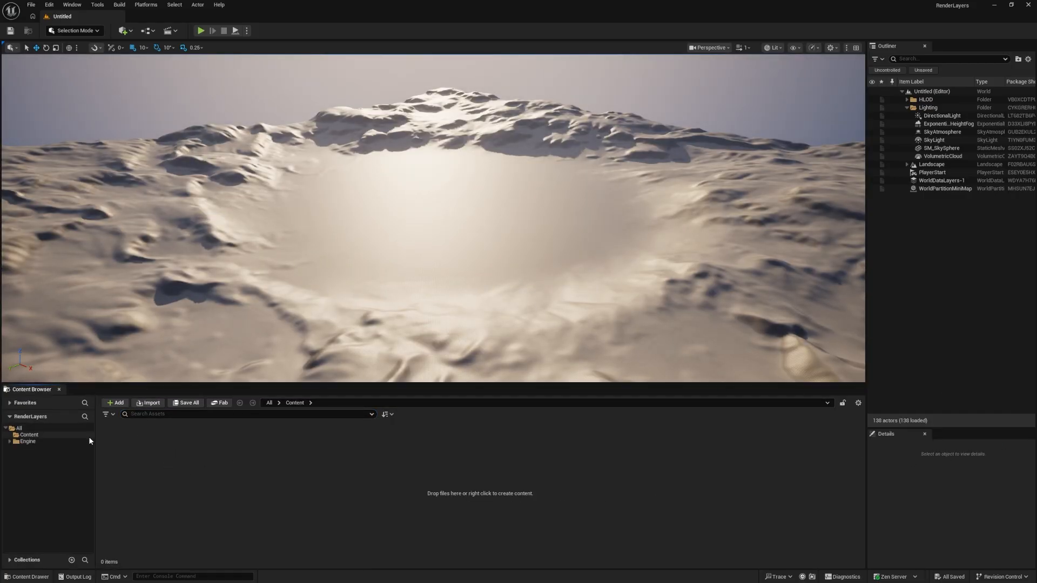
click(61, 435)
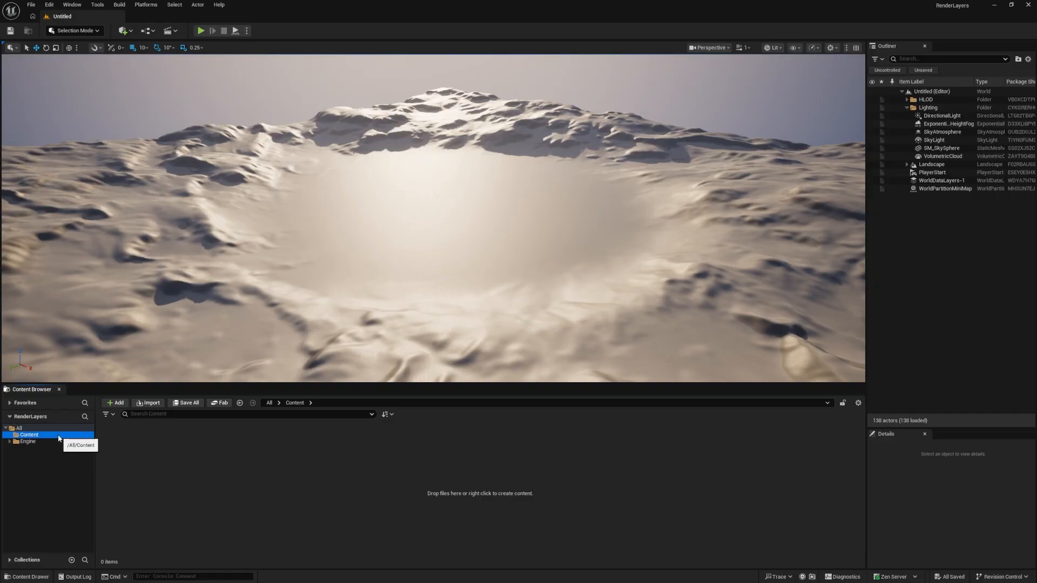
click(10, 441)
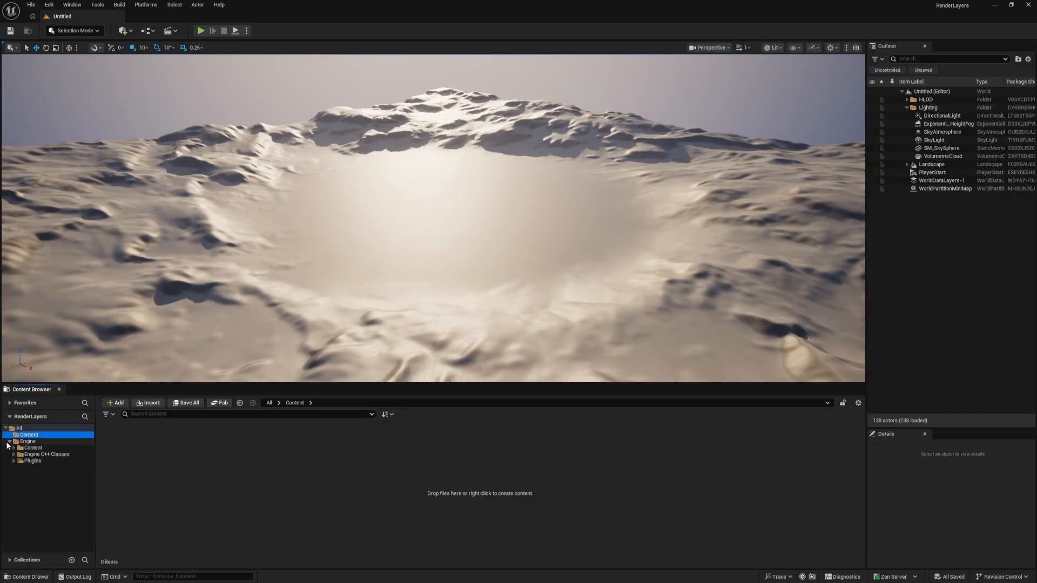
click(10, 442)
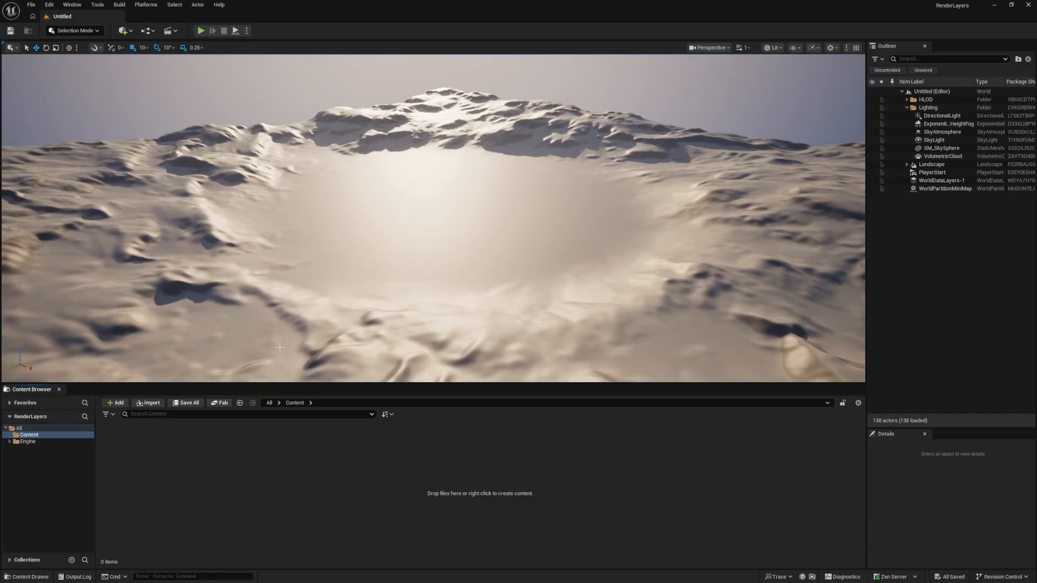
right_drag(524, 217, 522, 217)
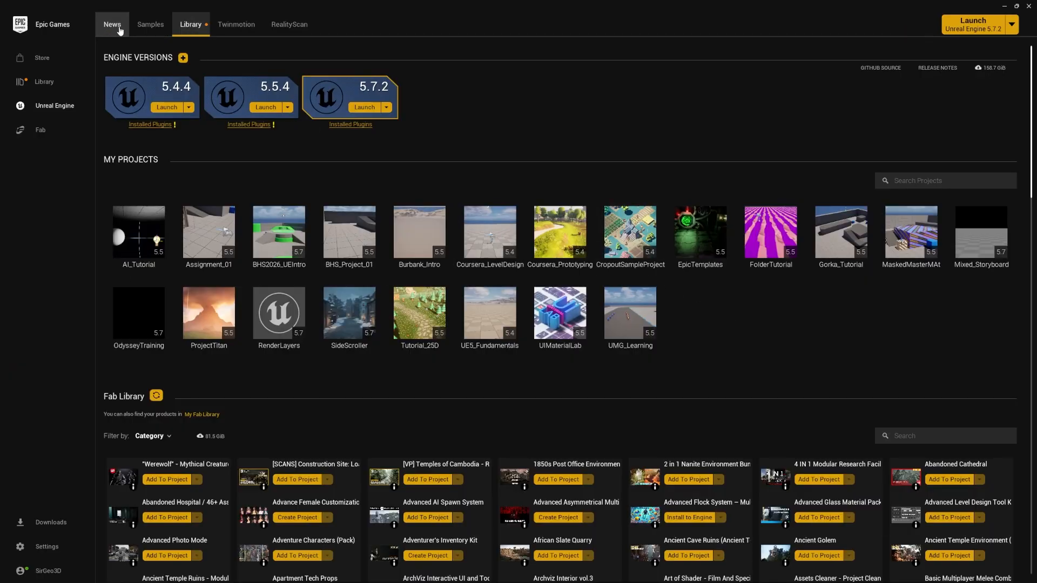
Switch to Fab in the Epic Games launcher and filter the 3D Environments category to free products only
click(38, 131)
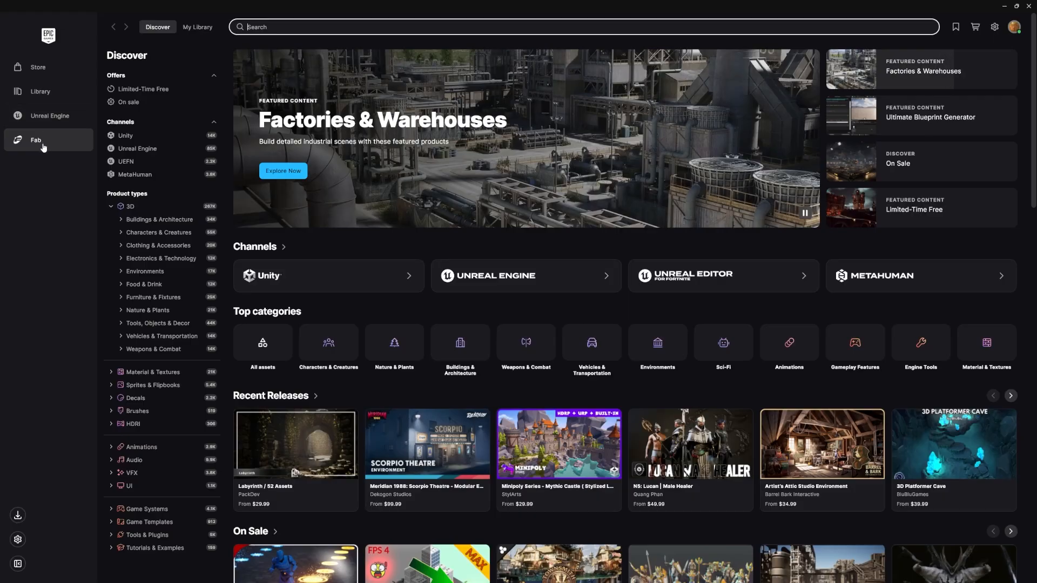
click(137, 208)
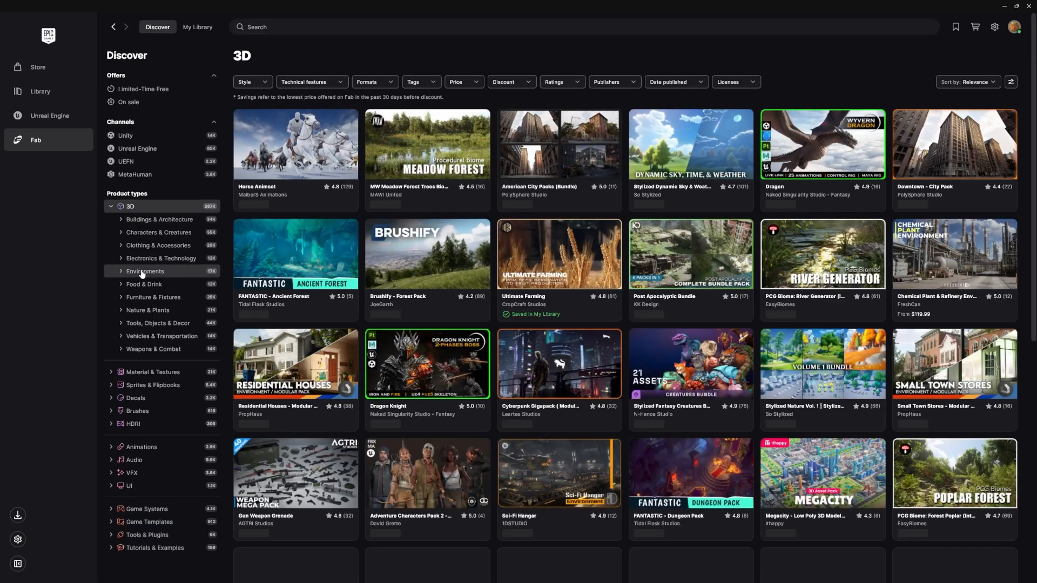
click(142, 271)
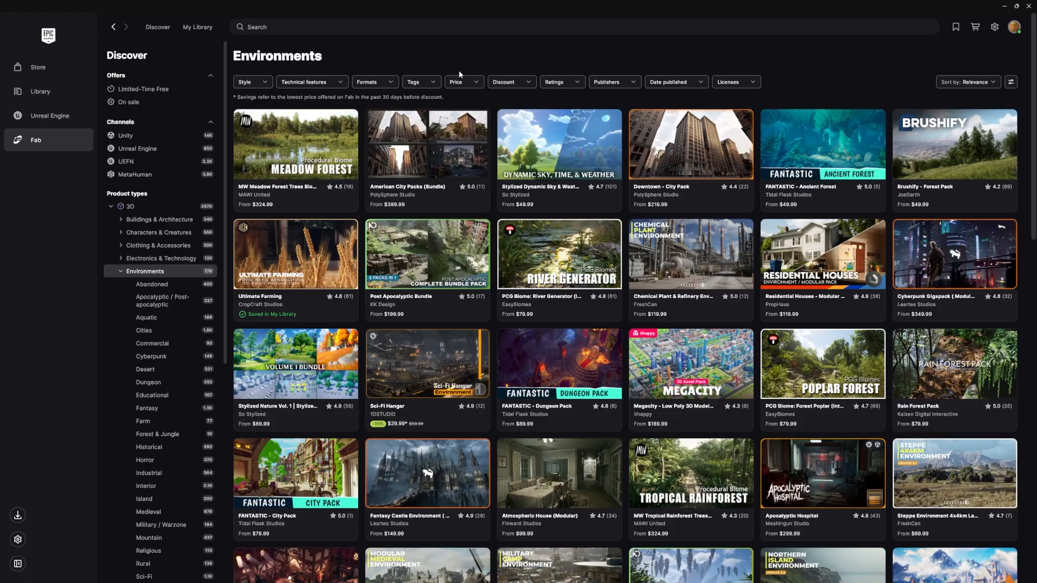
click(457, 82)
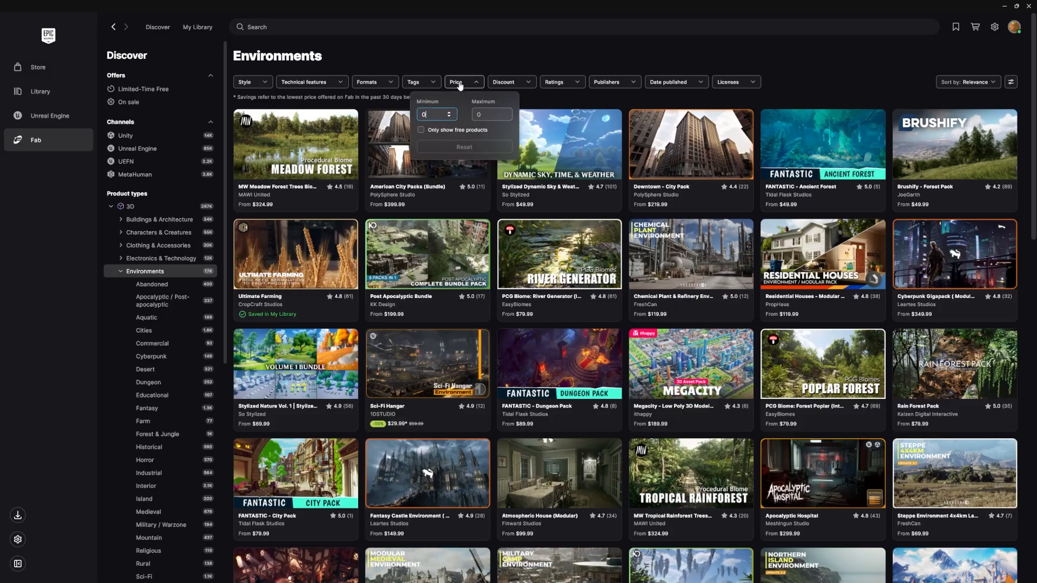
click(421, 130)
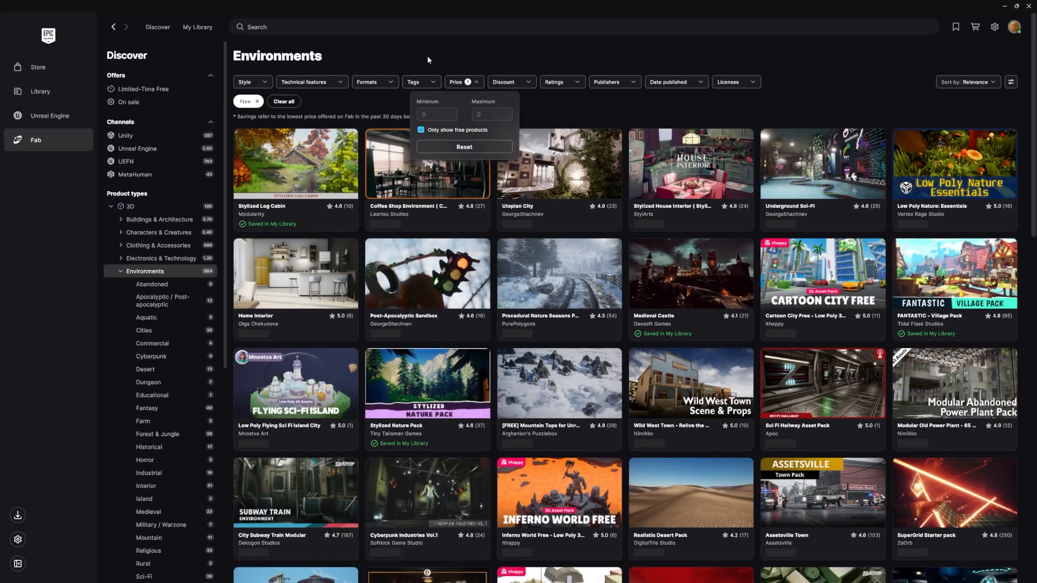
click(426, 56)
Find the Stylized Eastern Village pack among the free environments and open its product details
scroll(580, 211, down, 2)
scroll(580, 211, down, 5)
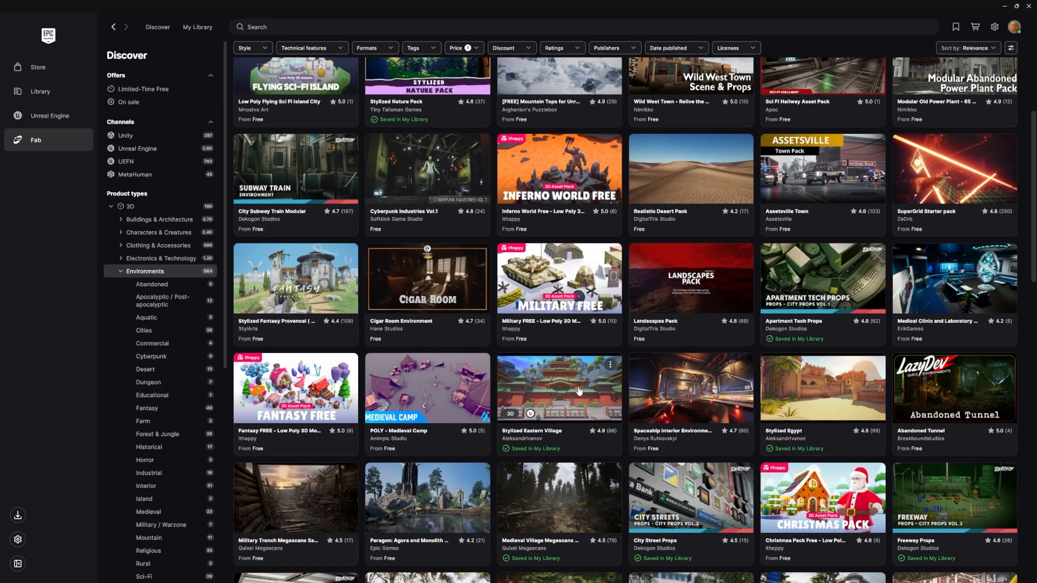
scroll(594, 399, down, 1)
click(594, 399)
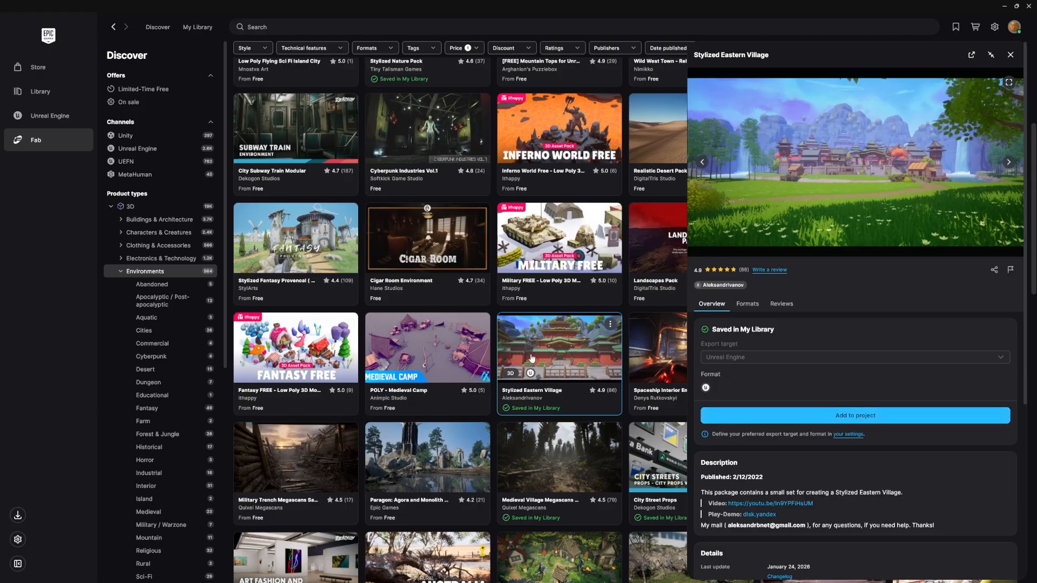
Add the Stylized Eastern Village pack to the RenderLayers project
click(789, 416)
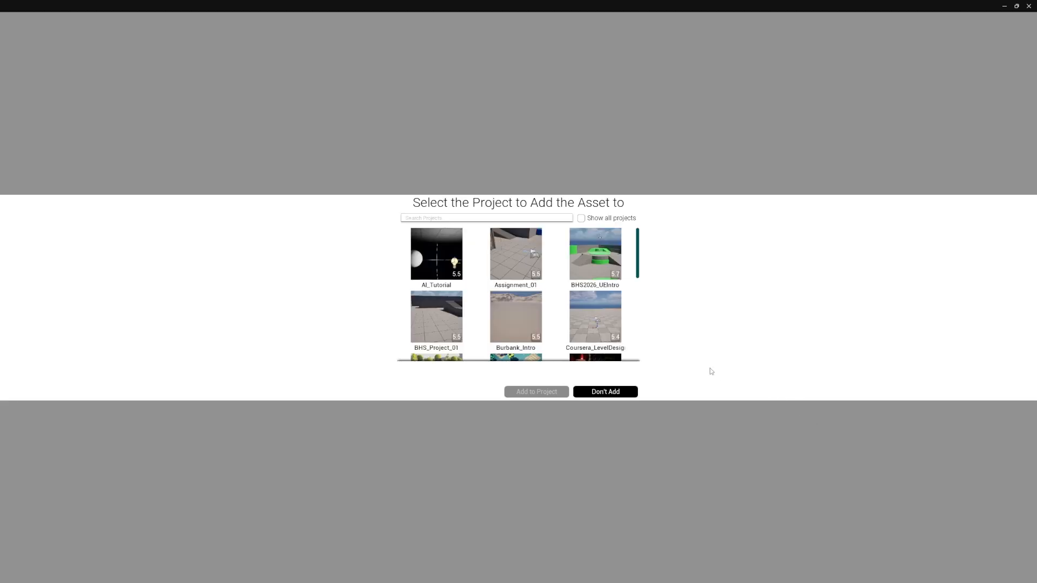
scroll(549, 258, down, 5)
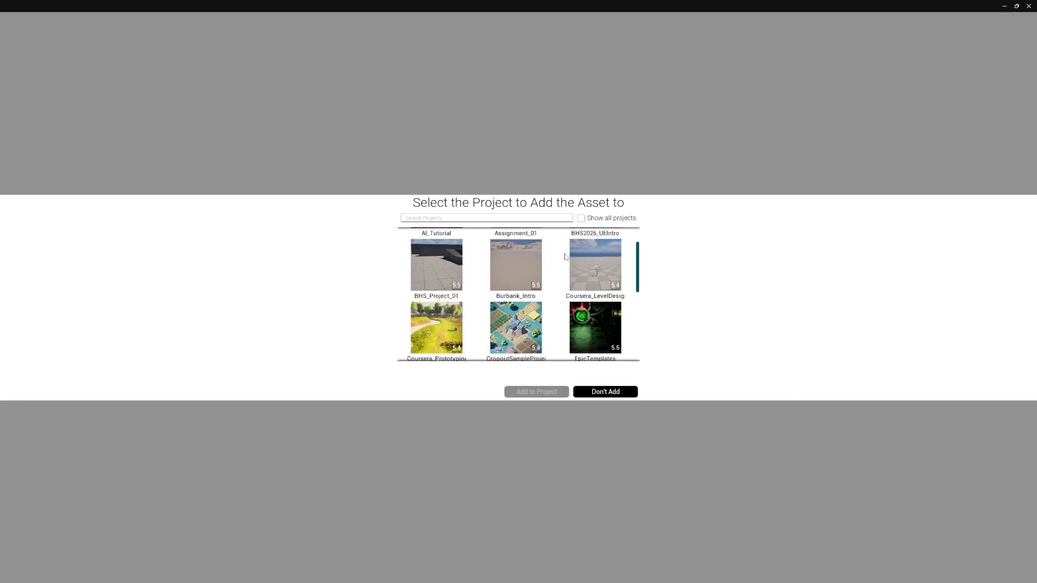
scroll(608, 292, down, 2)
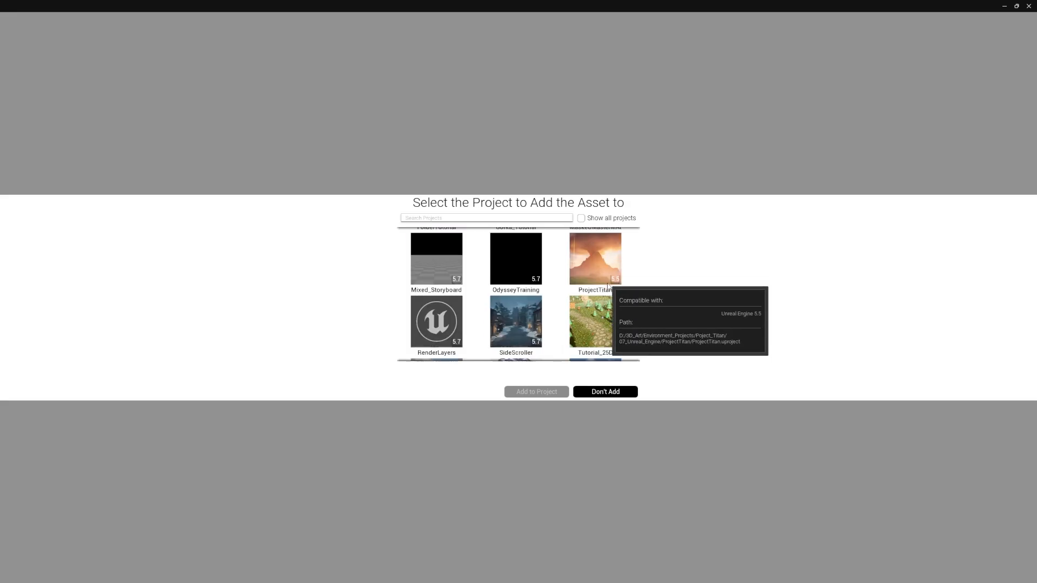
scroll(637, 301, down, 2)
click(437, 270)
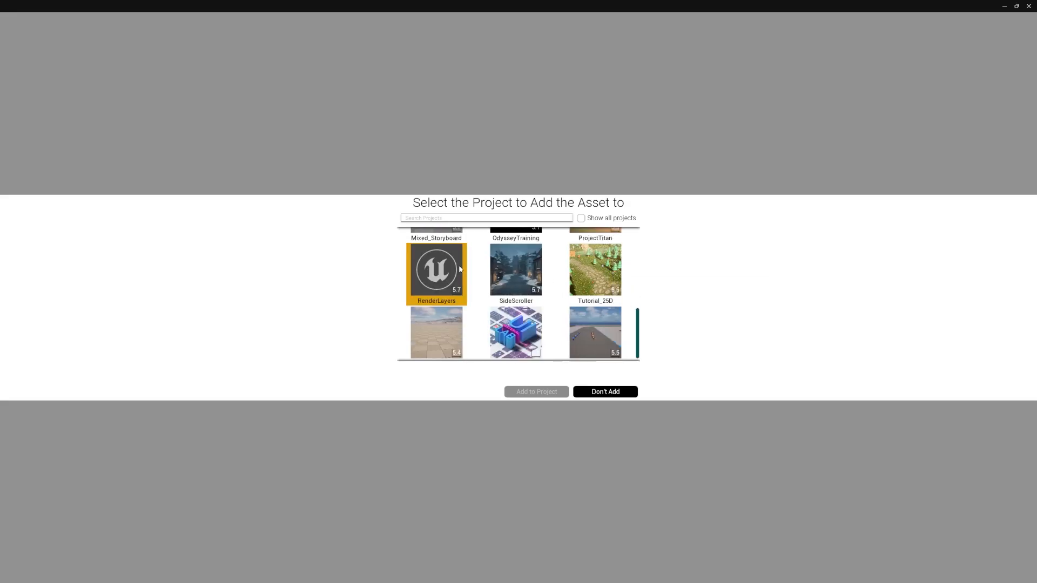
click(546, 393)
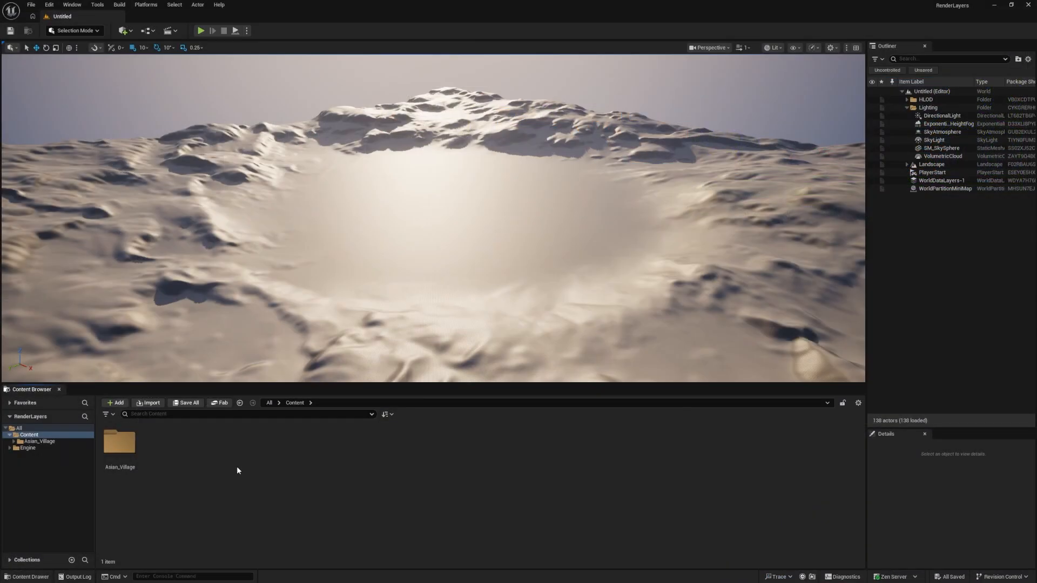
Switch back to the Unreal editor and open the Asian_Village folder to show its subfolders
click(13, 442)
click(34, 442)
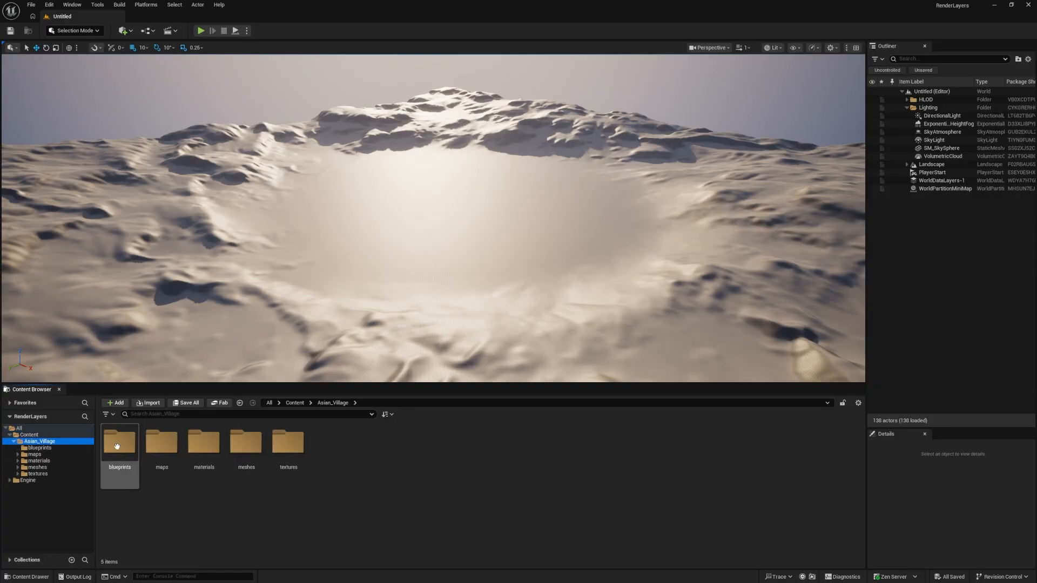
click(352, 455)
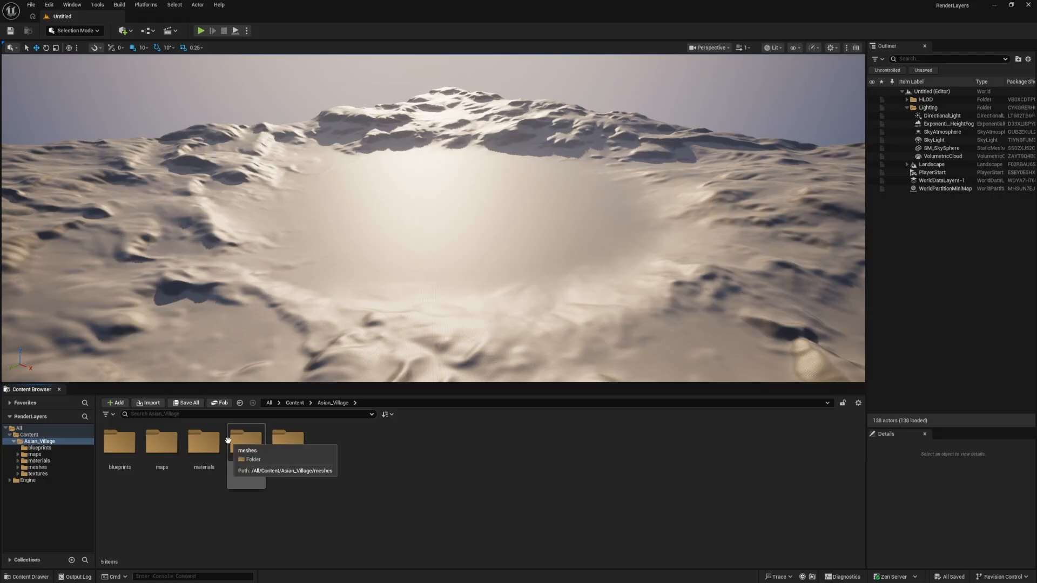
Open the Asian_Village_Demo level from the maps folder and save all unsaved content
double_click(167, 452)
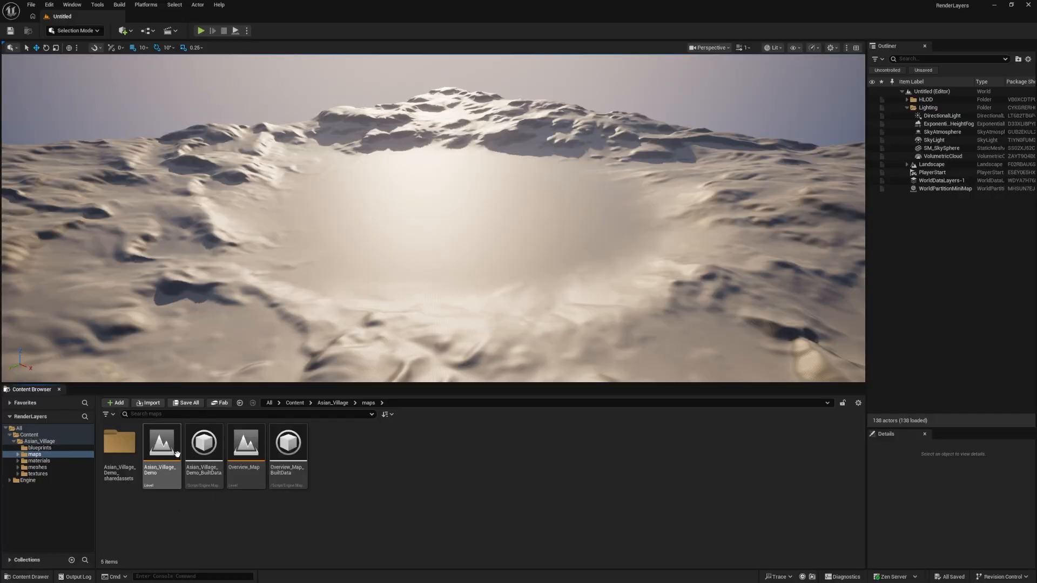
double_click(175, 458)
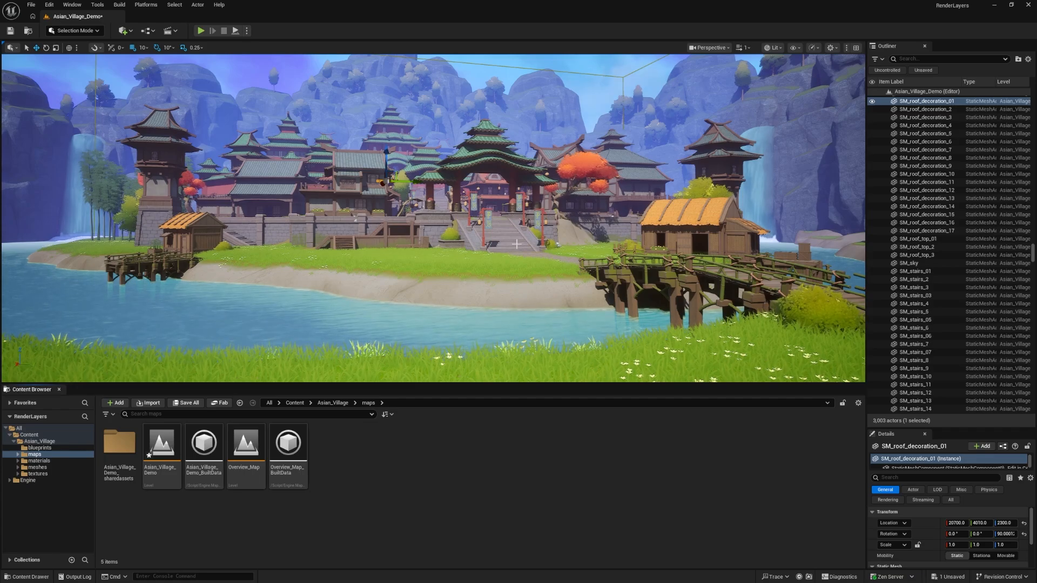
click(30, 4)
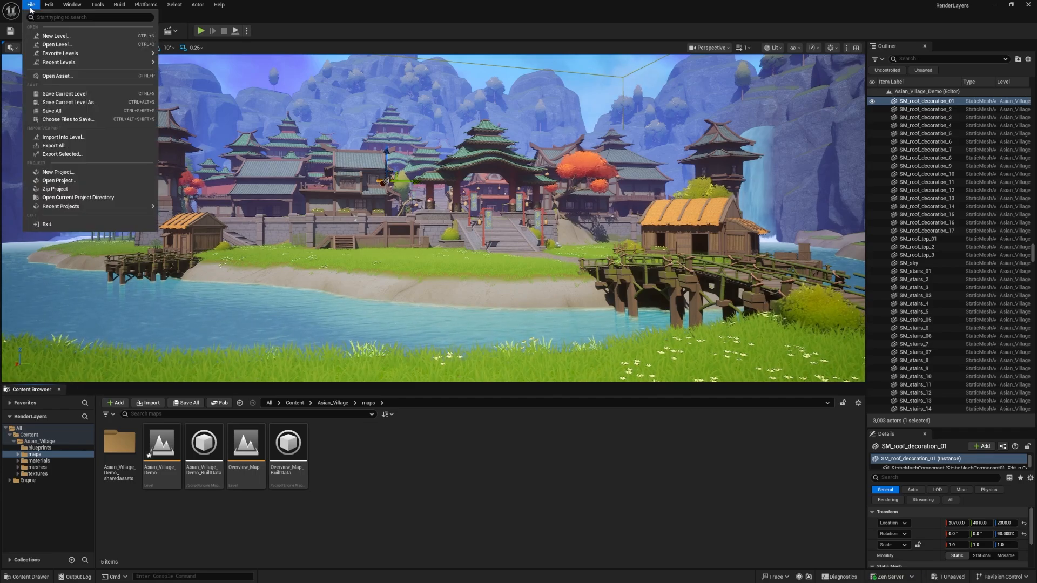
click(56, 111)
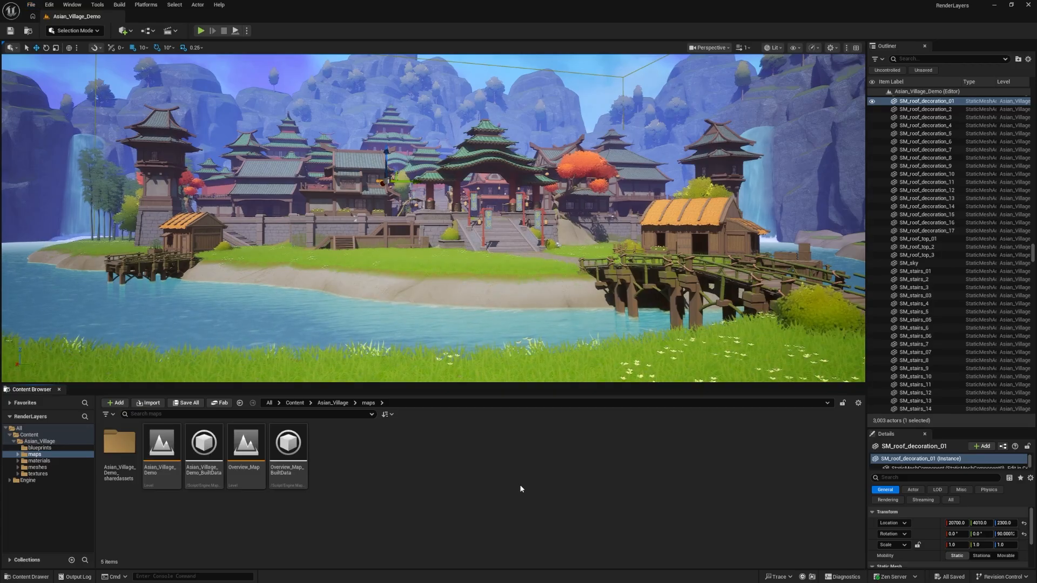
Enable the Movie Render Queue plugin and close the plugin browser without restarting the editor
click(37, 6)
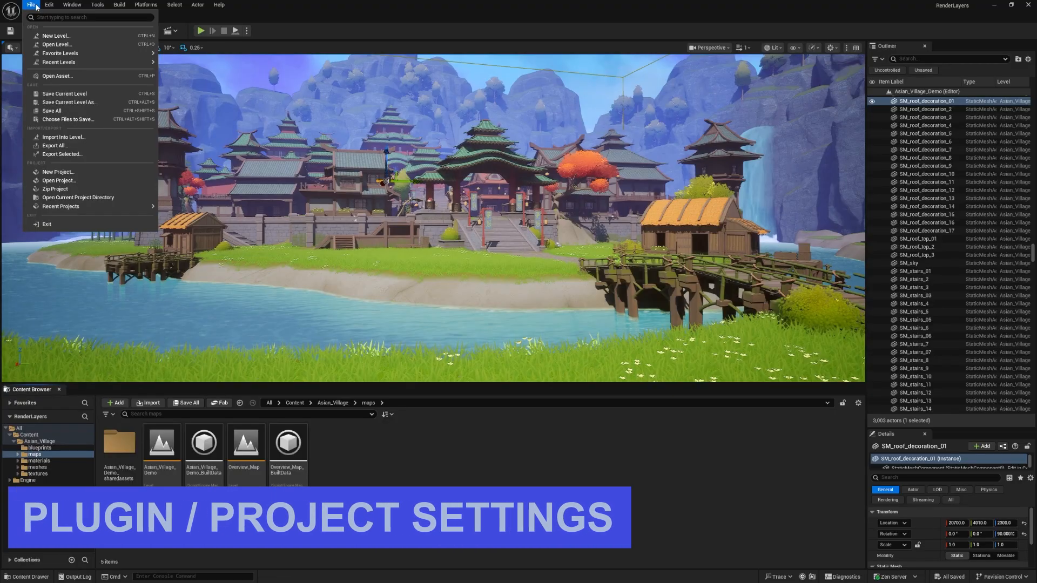
mouse_move(49, 5)
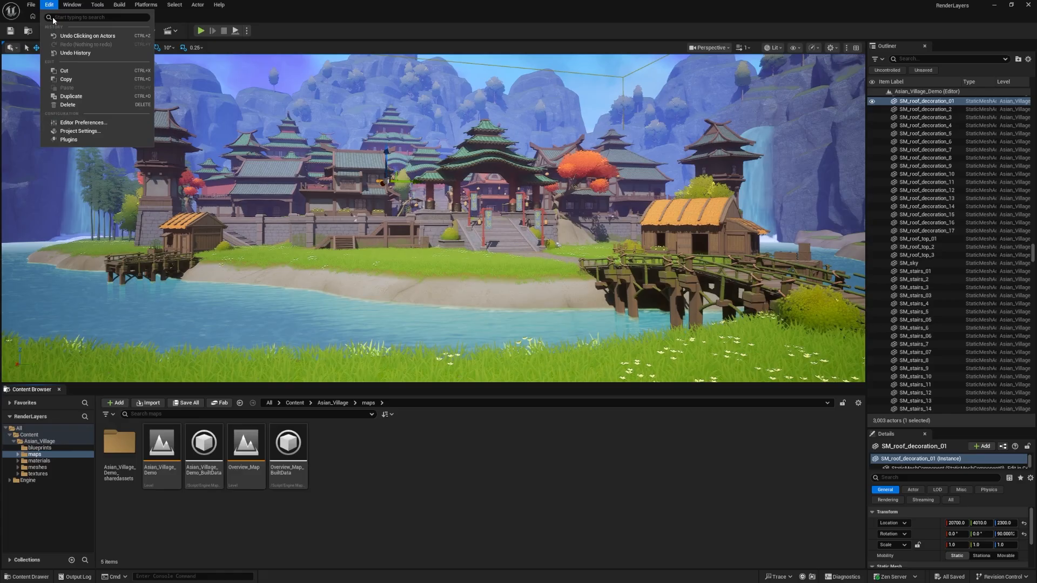
click(76, 141)
drag(390, 118, 363, 139)
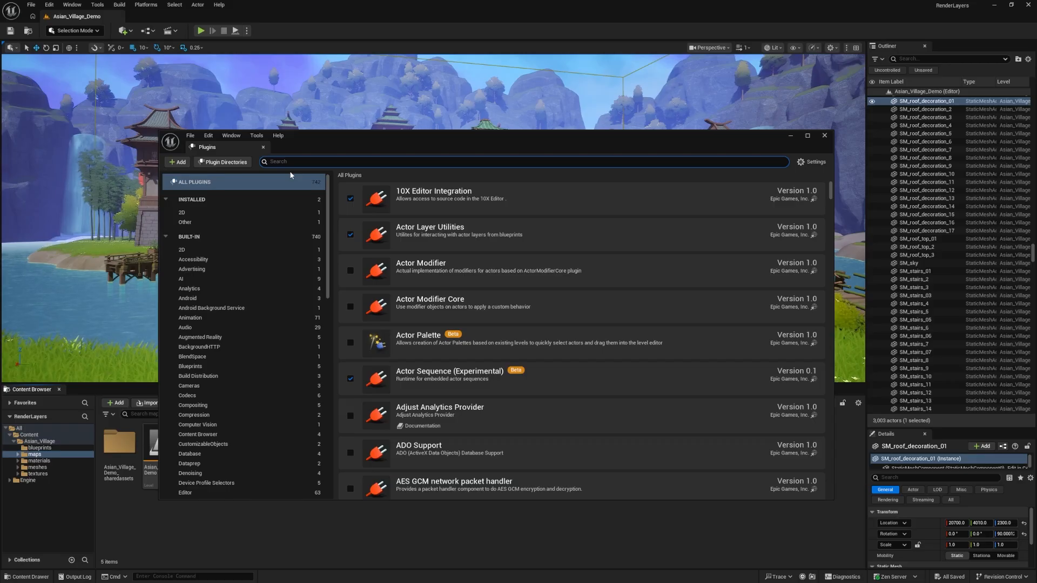
text(movie r)
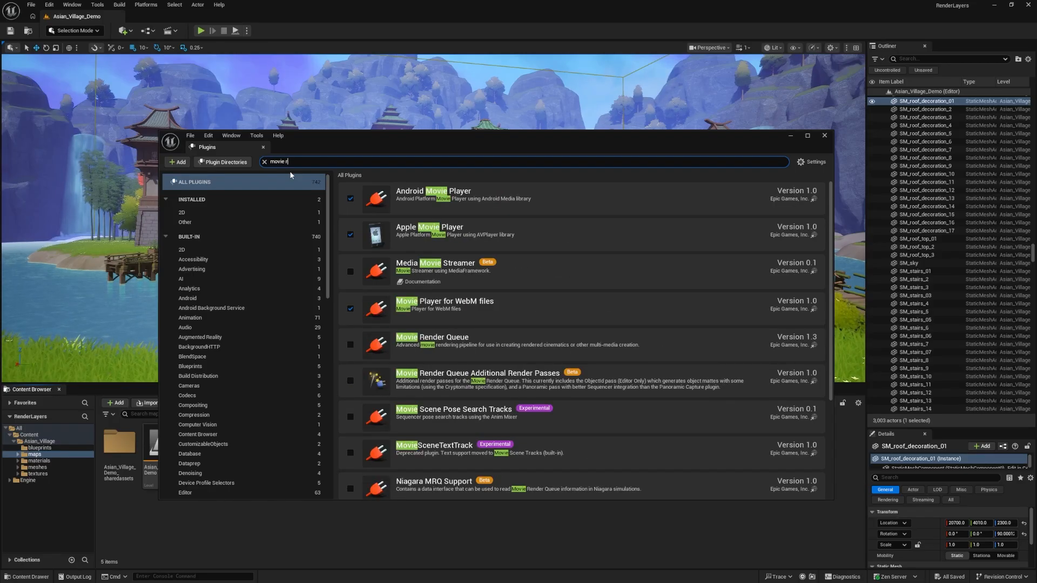
text(ender)
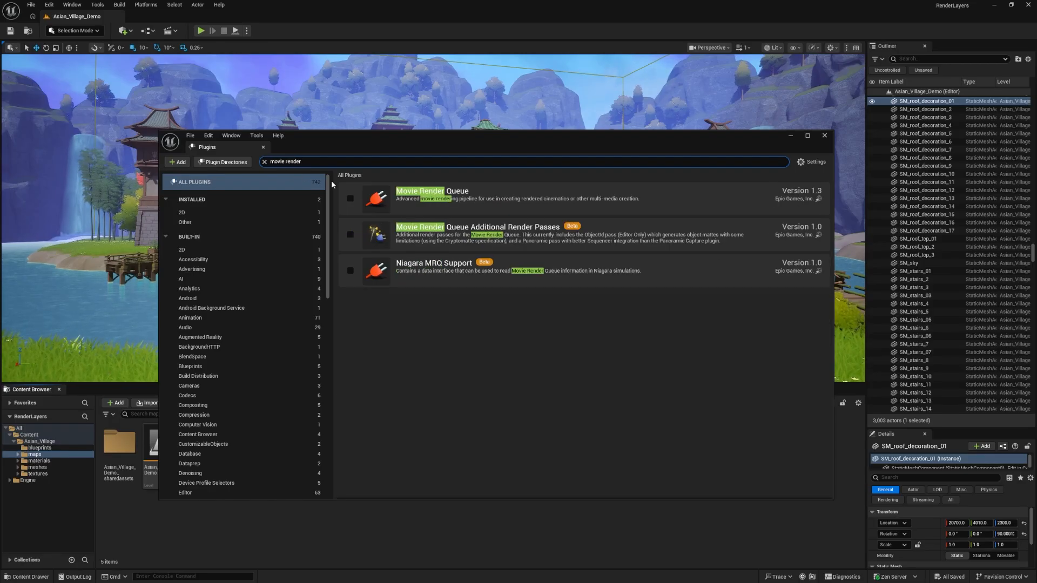
click(350, 199)
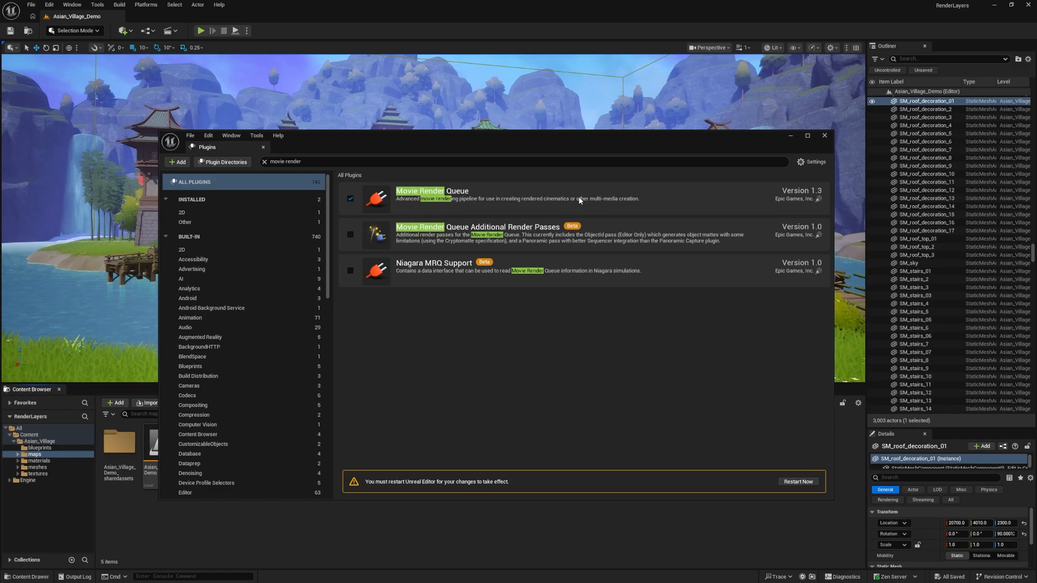
click(824, 136)
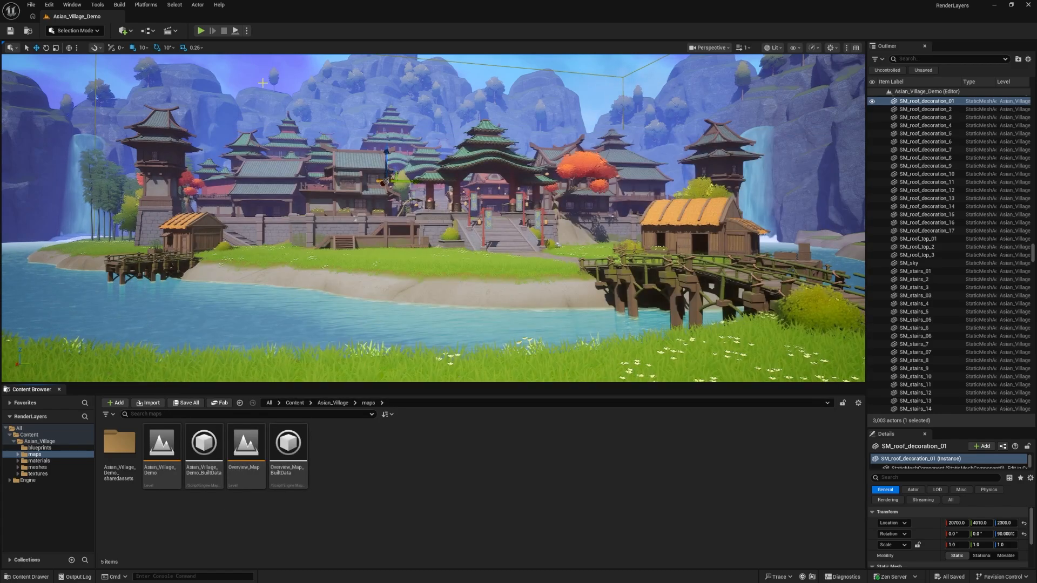
Open the Engine Rendering section of the project settings
click(54, 5)
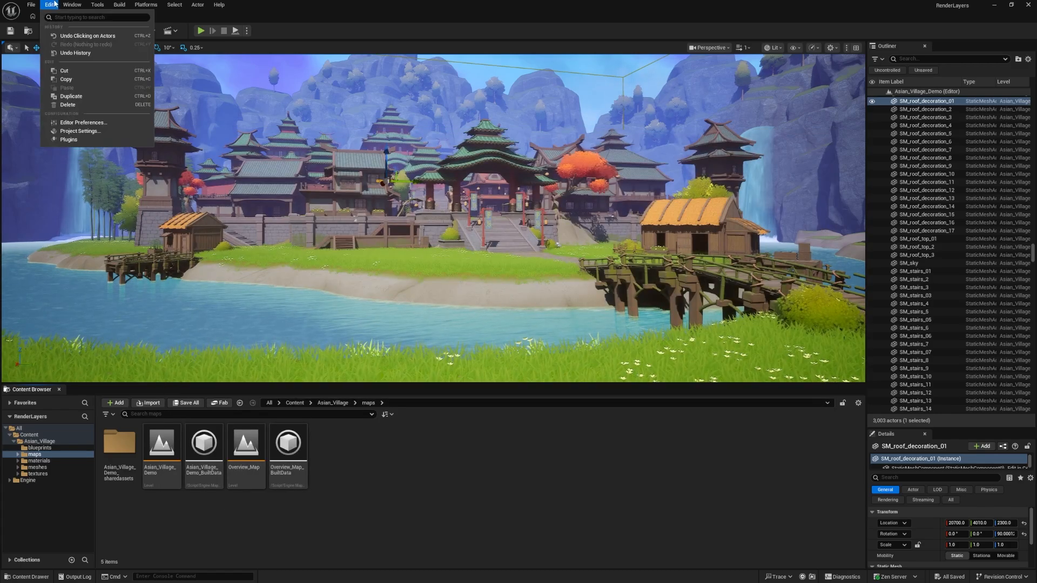
click(80, 134)
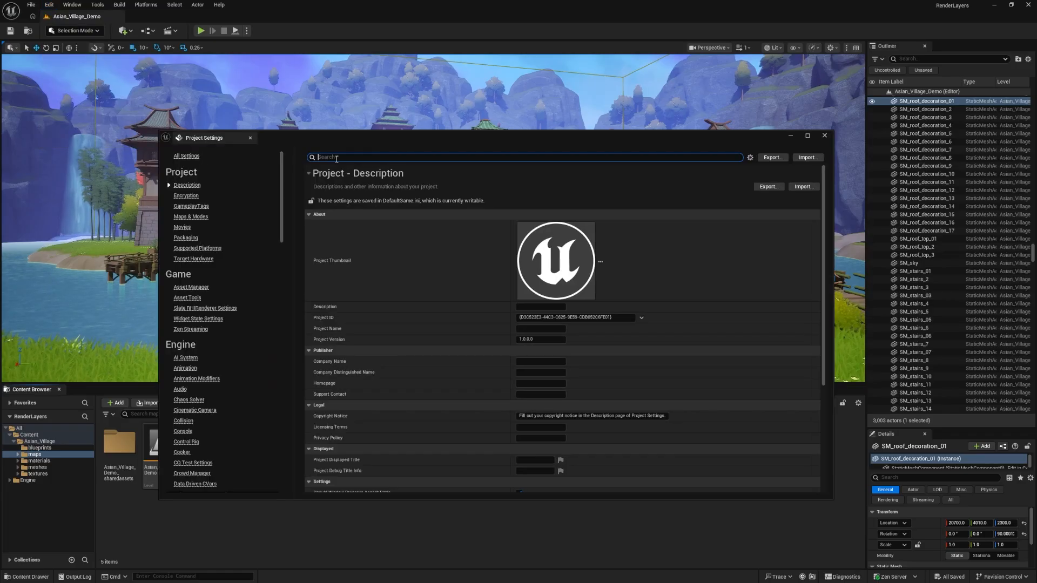
scroll(216, 362, down, 5)
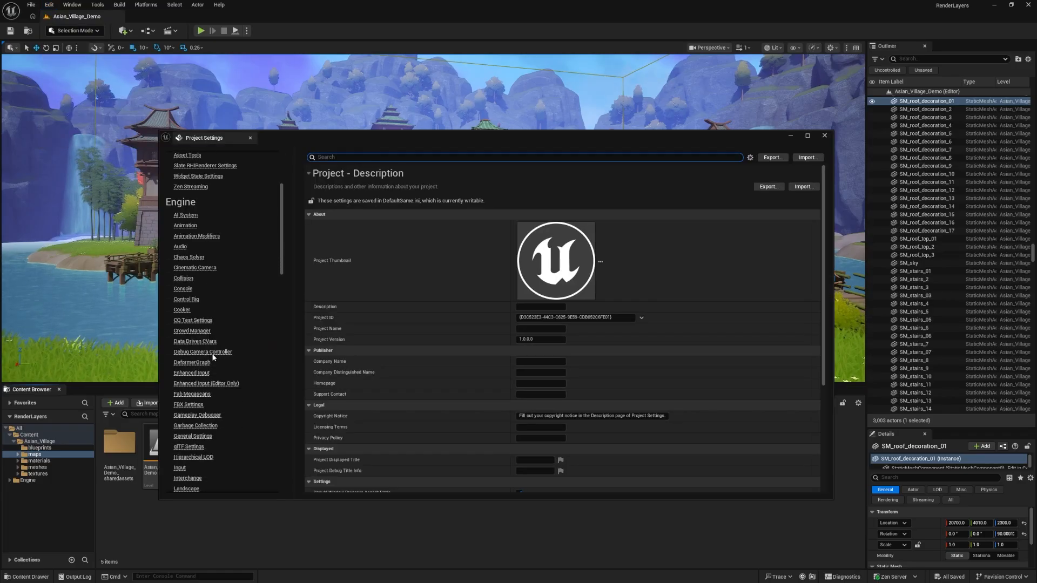
scroll(212, 347, down, 6)
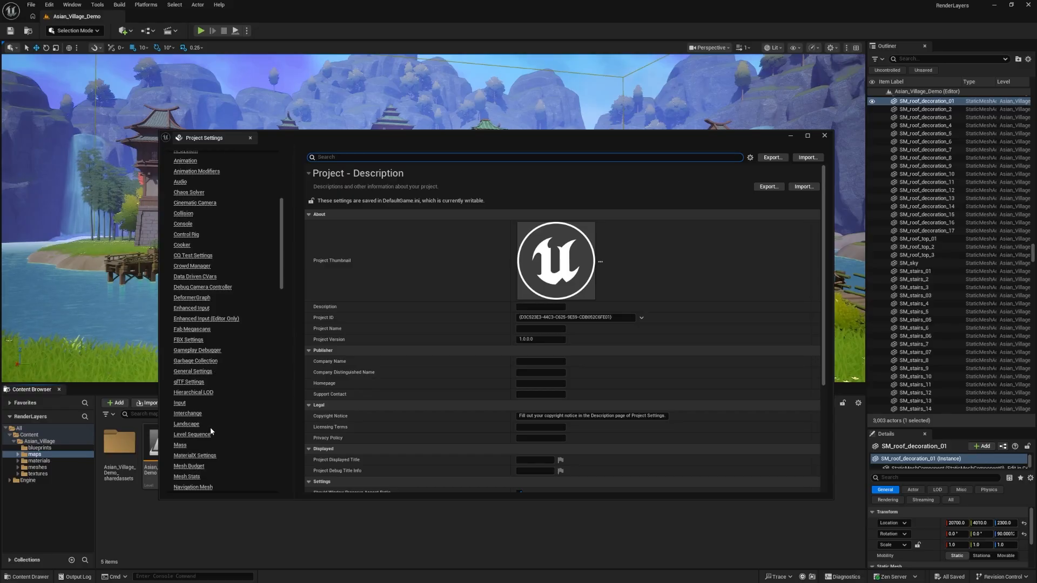
click(186, 449)
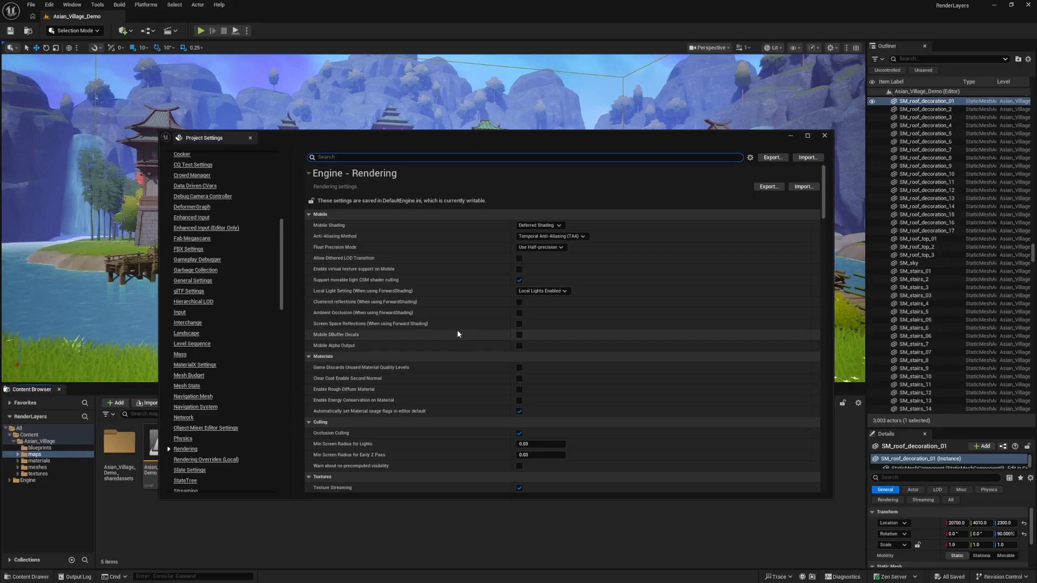
Find the "alpha" settings, enable Alpha Output and Support Primitive Alpha Holdout (Deferred), and close the project settings
scroll(457, 333, down, 1)
scroll(468, 324, down, 1)
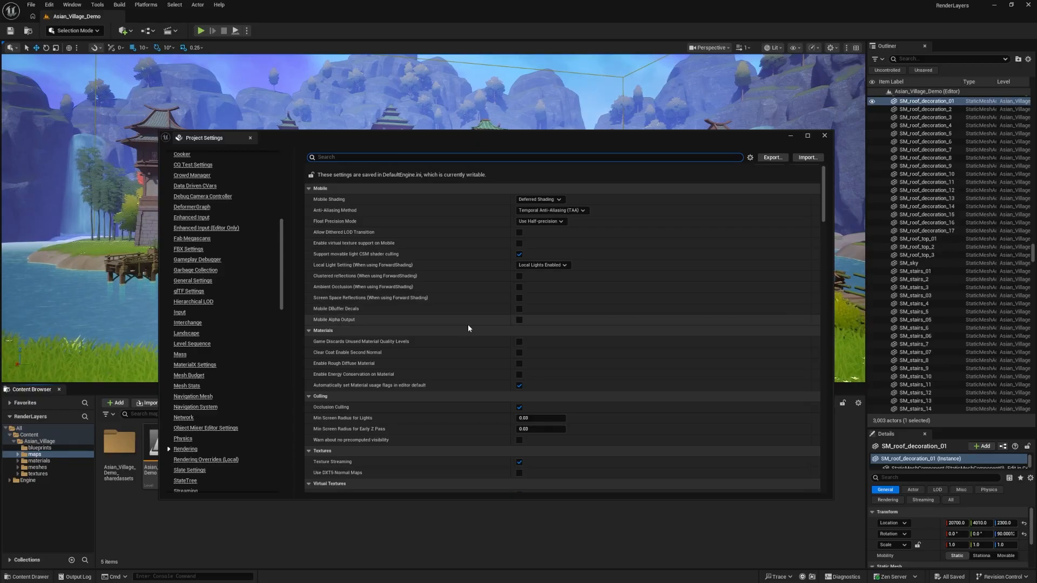
scroll(472, 310, down, 3)
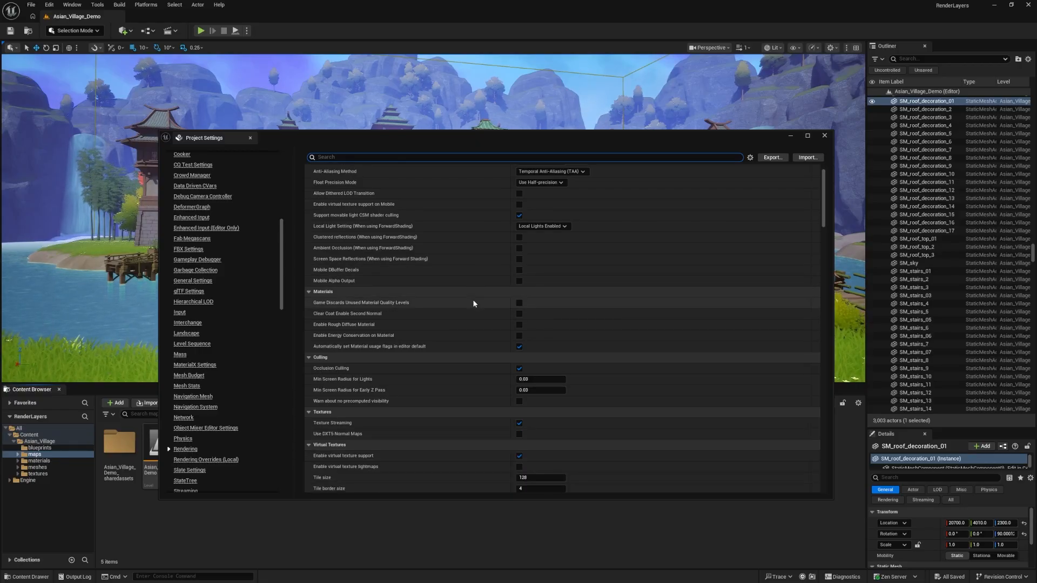
scroll(516, 307, down, 4)
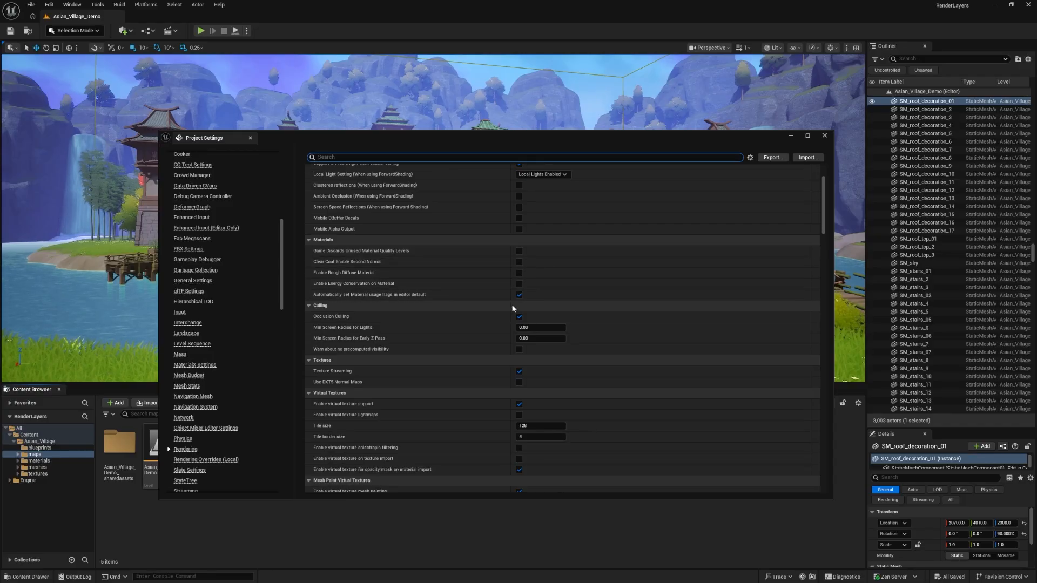
text(alpha)
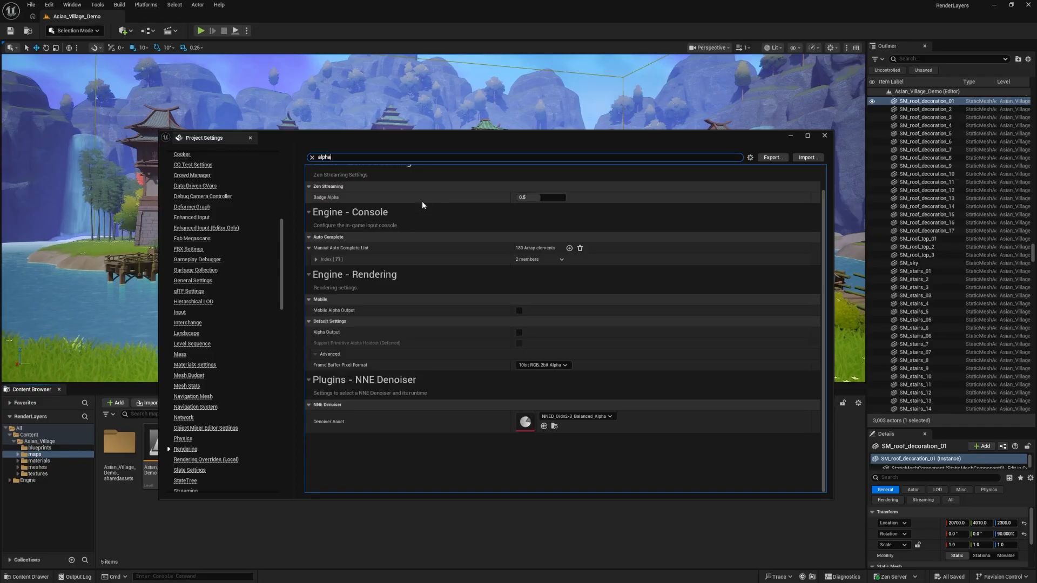
click(469, 476)
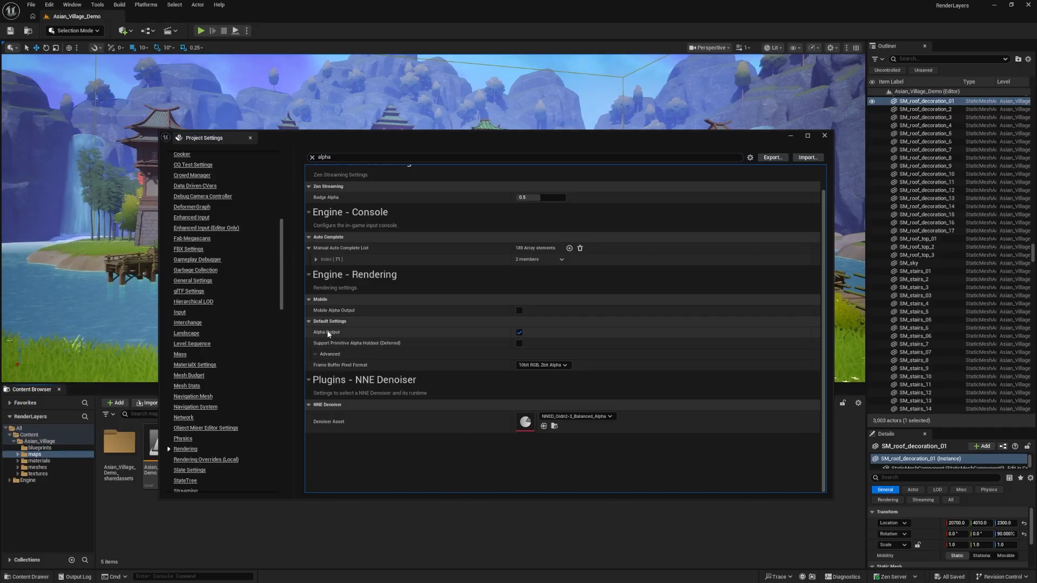
click(517, 344)
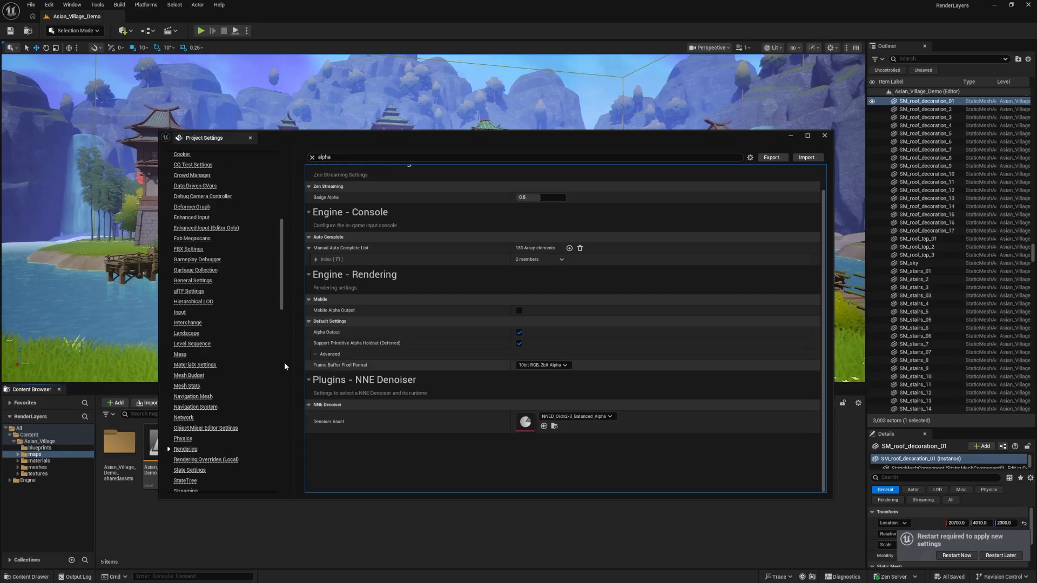
click(312, 158)
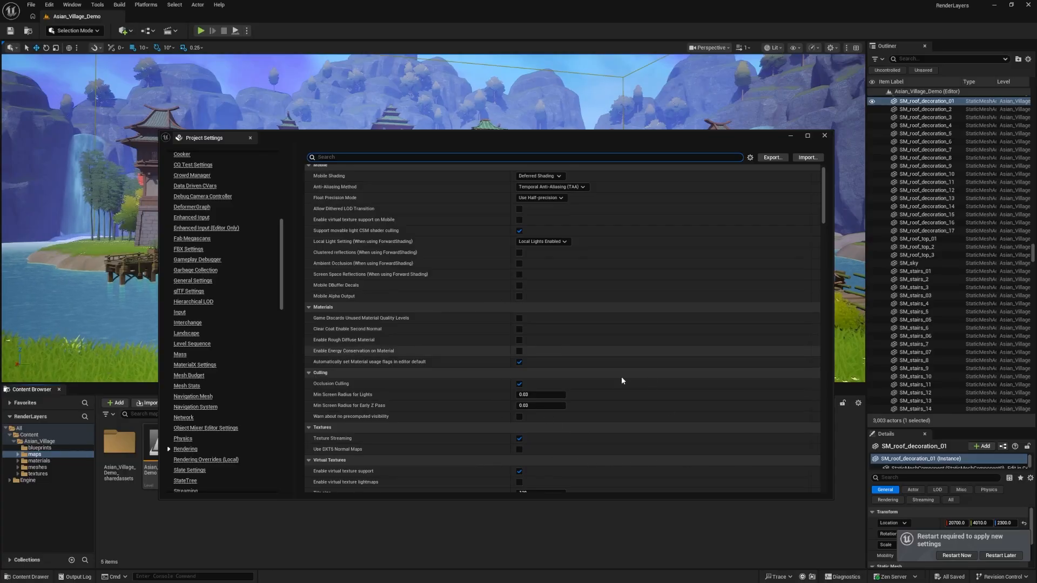
scroll(523, 386, down, 4)
scroll(553, 358, down, 4)
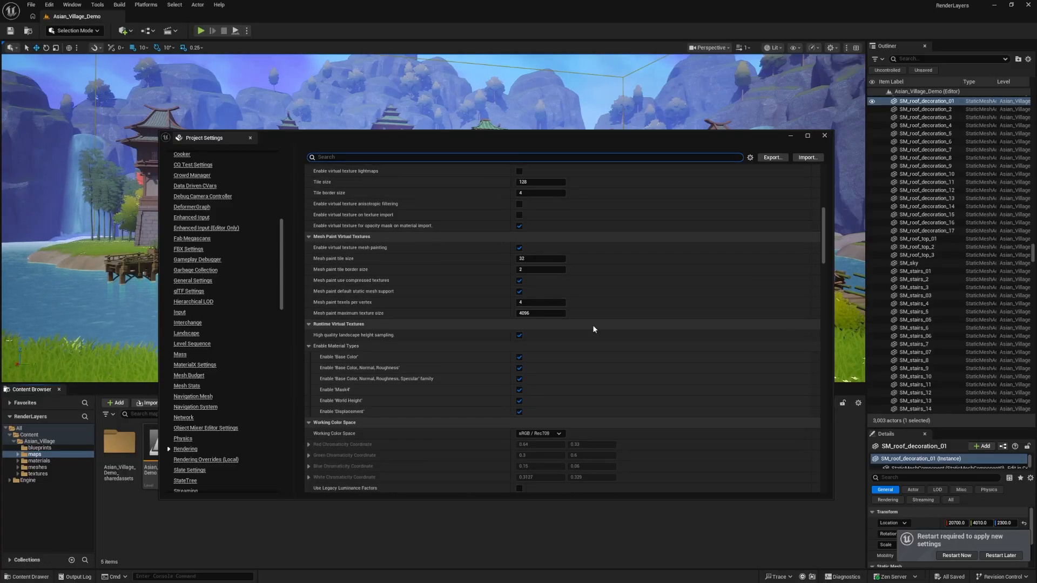
click(824, 136)
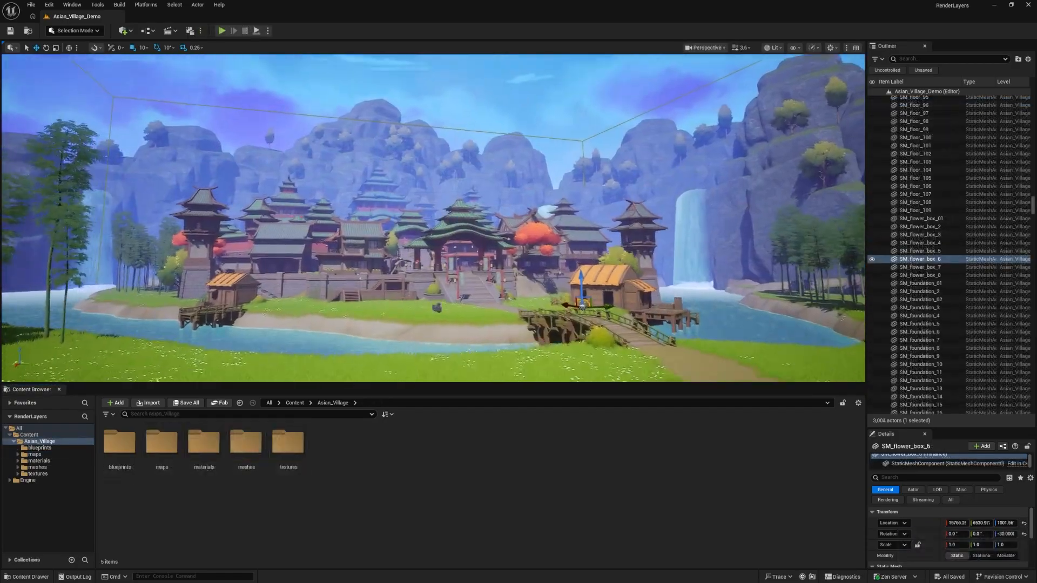
Examine the village environment and how its actors are organized in the Outliner, especially the contents of the Cliffs folder
mouse_move(440, 243)
right_down()
mouse_move(440, 270)
mouse_move(440, 240)
mouse_move(450, 246)
mouse_move(433, 238)
mouse_move(443, 242)
right_up()
key(w)
key(d)
key(a)
drag(1034, 204, 1033, 100)
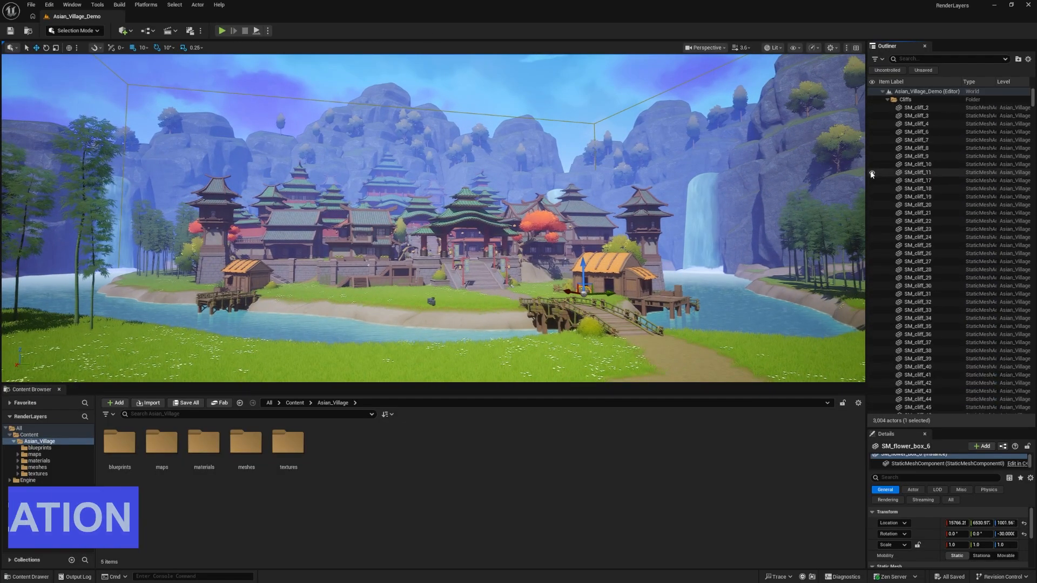
scroll(924, 228, down, 3)
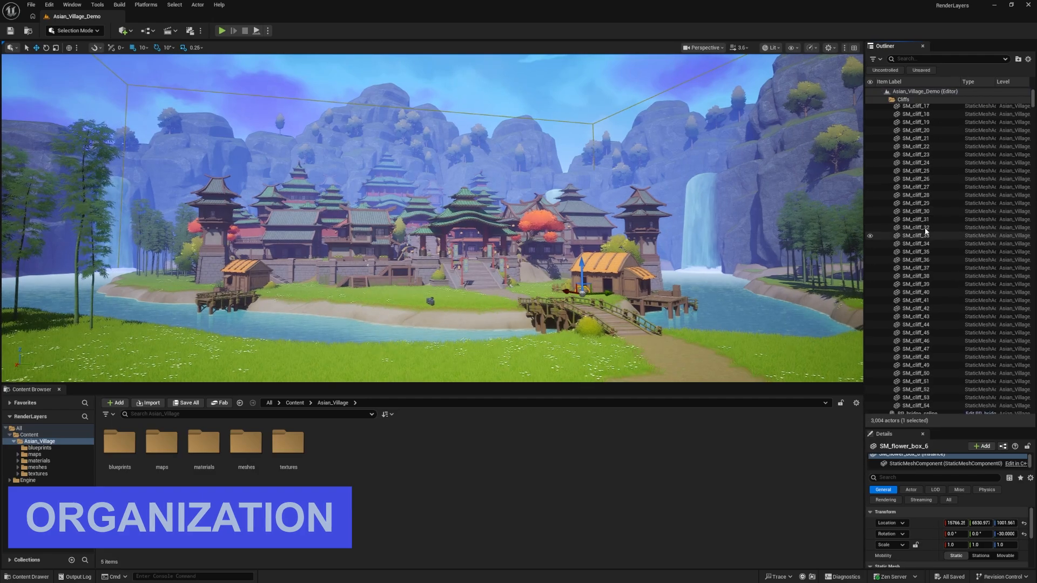
scroll(925, 228, down, 1)
mouse_move(1033, 99)
mouse_down()
mouse_move(1033, 407)
mouse_move(1033, 97)
mouse_up()
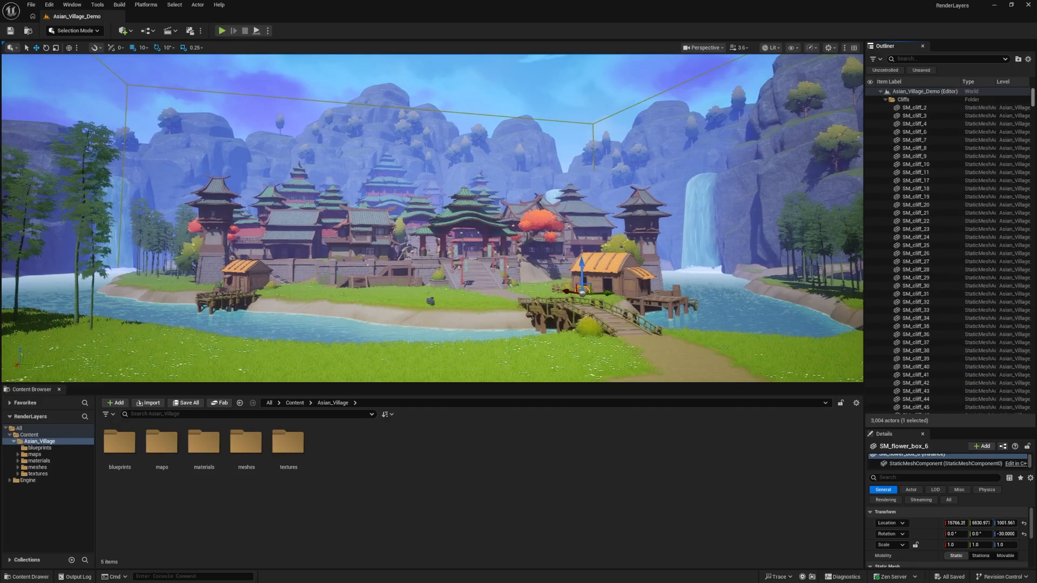
scroll(991, 156, down, 6)
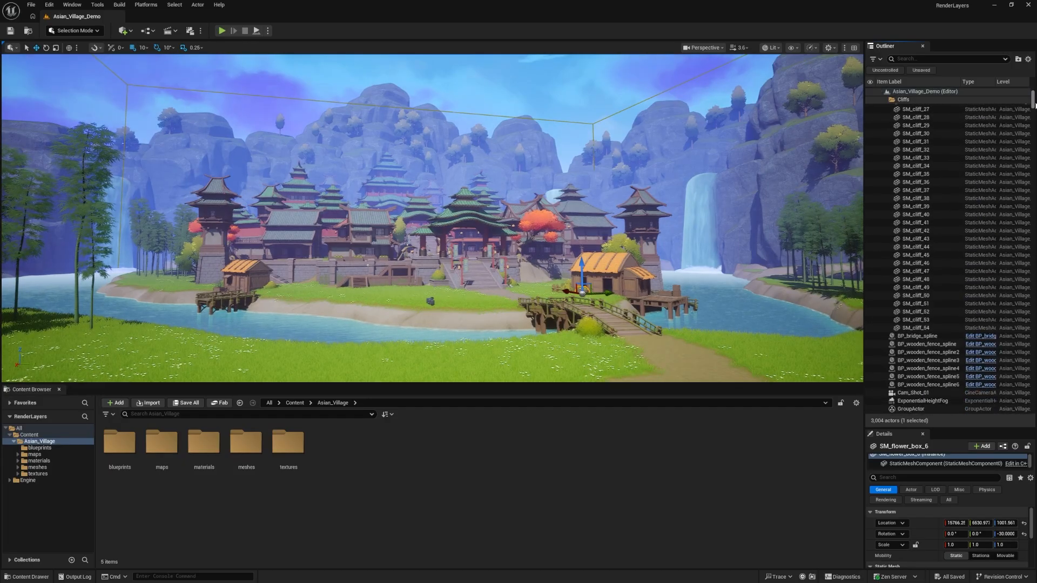
scroll(1035, 105, up, 6)
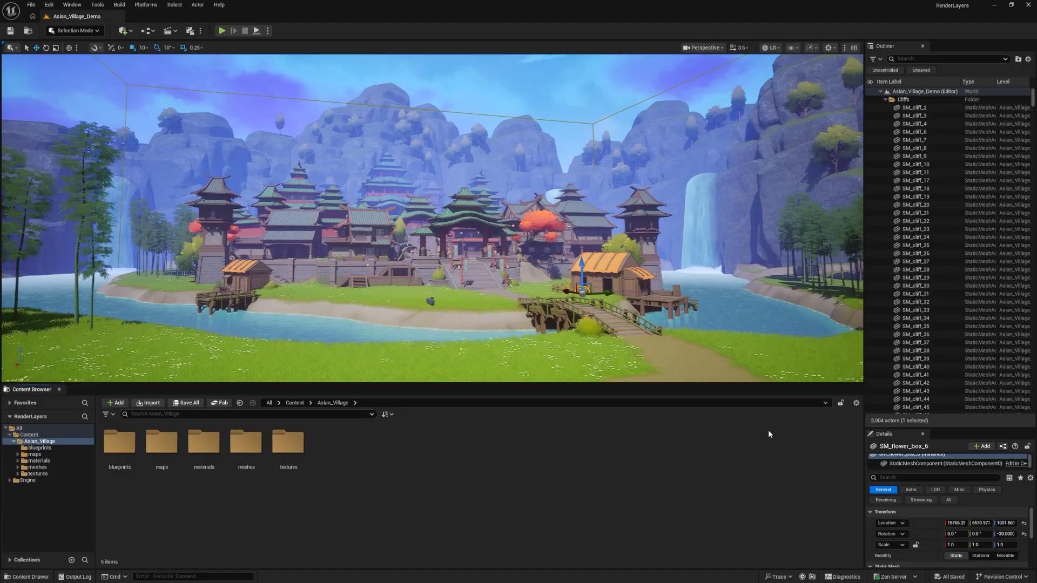
click(885, 100)
click(885, 101)
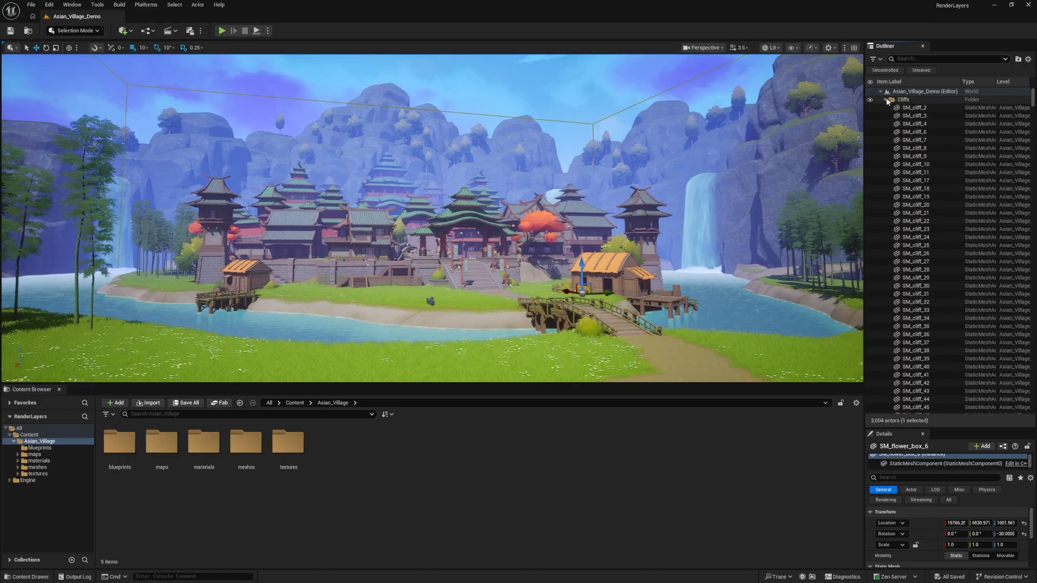
click(886, 101)
click(886, 100)
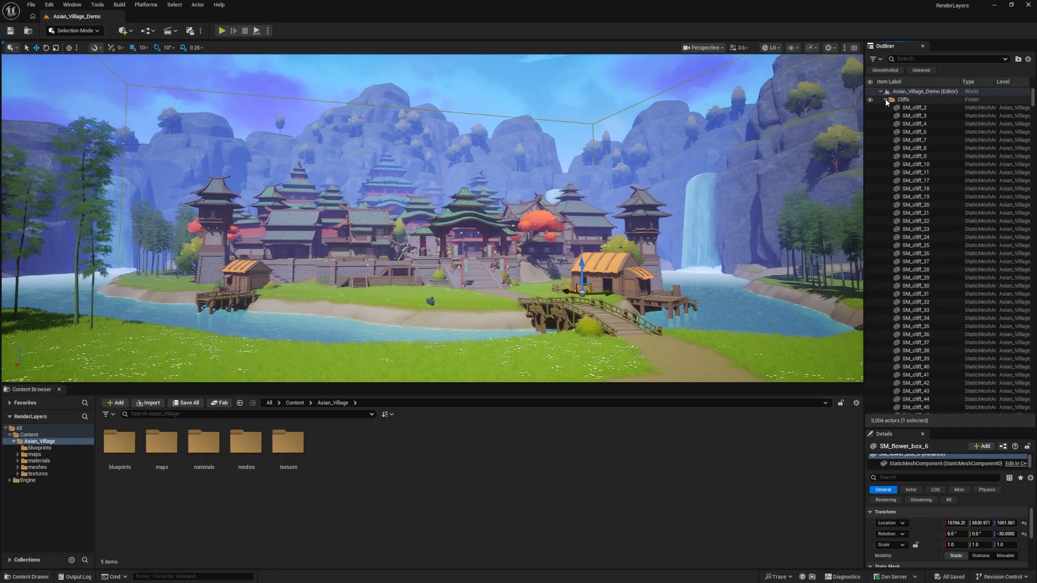
Search the Outliner for "cliff" and select all matching actors
click(660, 135)
click(918, 59)
text(cliff)
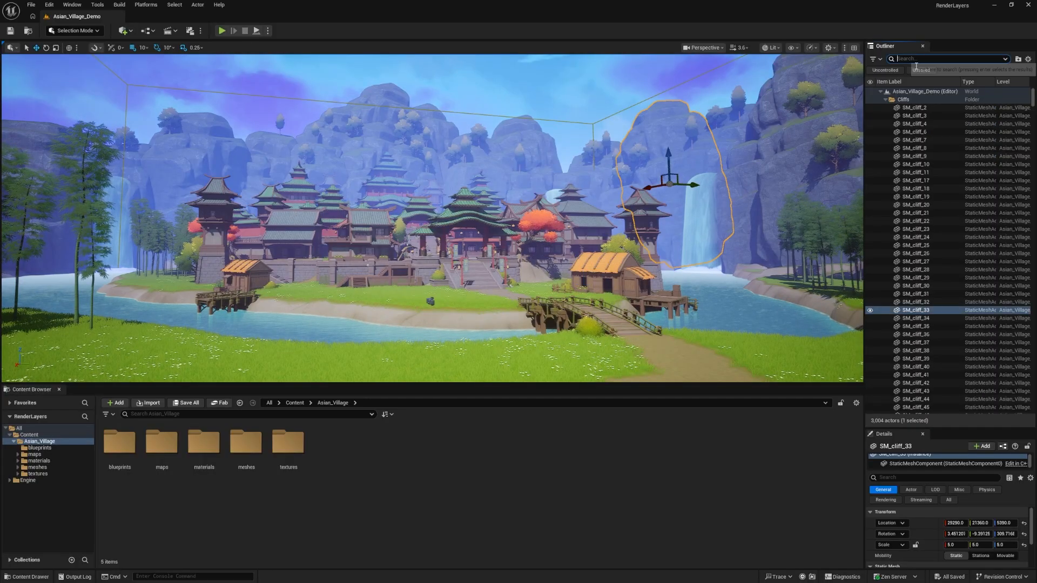
key(Return)
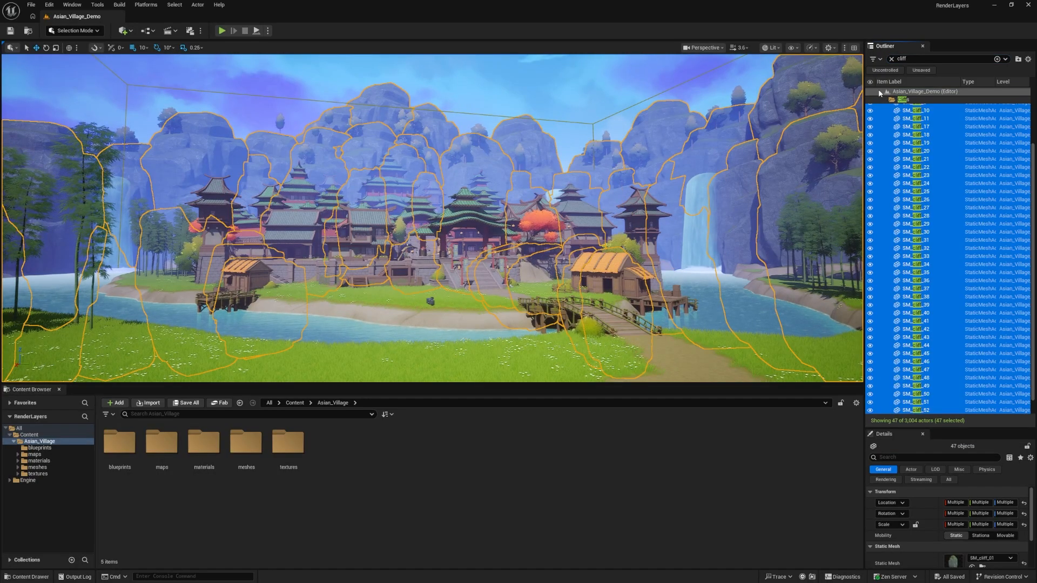
Select the full range of cliff meshes from SM_cliff_2 to SM_cliff_54, and return the selection to their Cliffs folder
scroll(935, 122, up, 2)
click(925, 109)
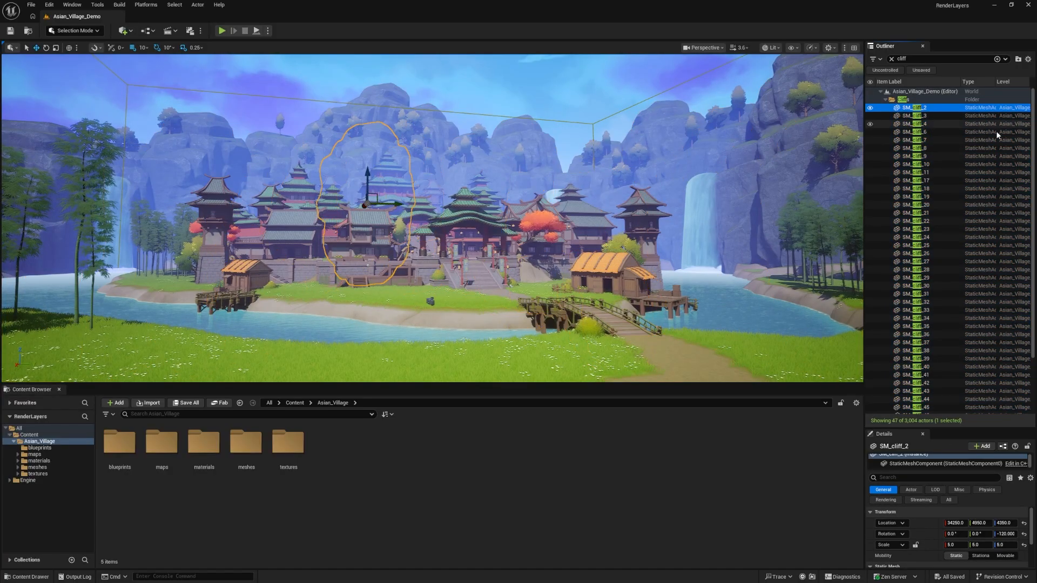
scroll(1035, 108, down, 3)
shift+click(947, 411)
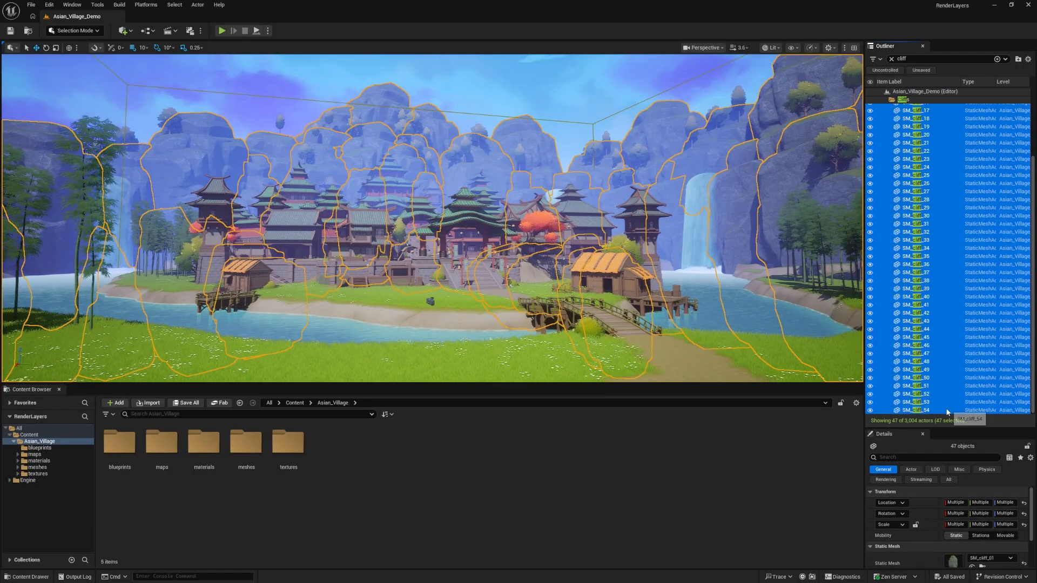
scroll(923, 115, up, 3)
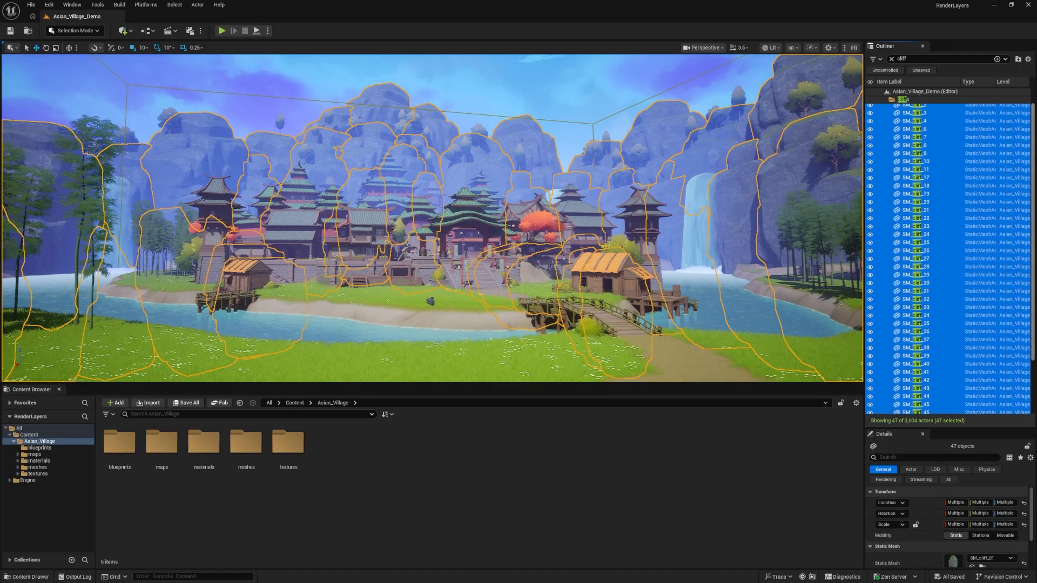
click(927, 110)
scroll(1032, 230, down, 3)
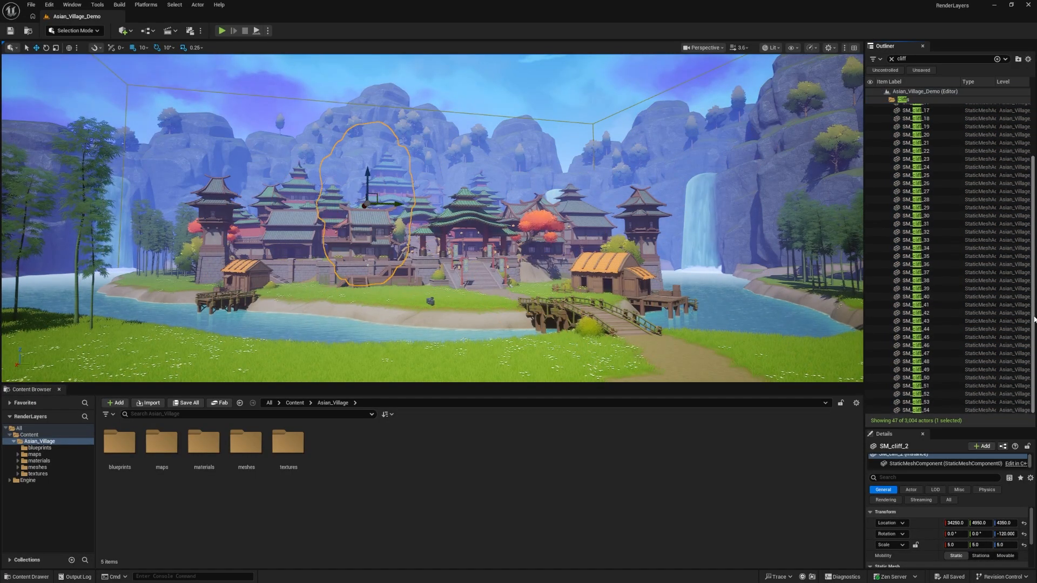
shift+click(922, 411)
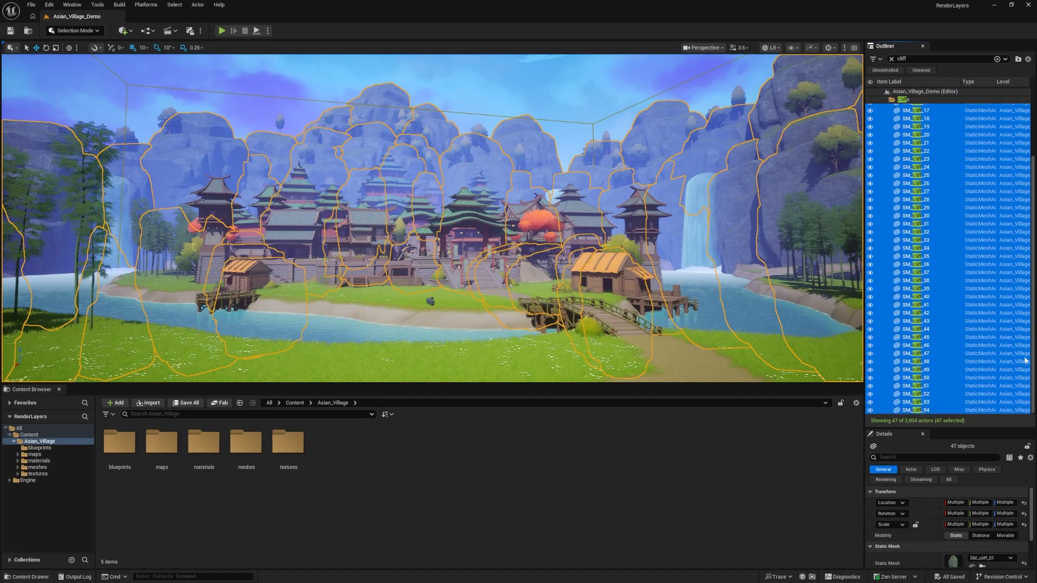
scroll(1032, 350, up, 3)
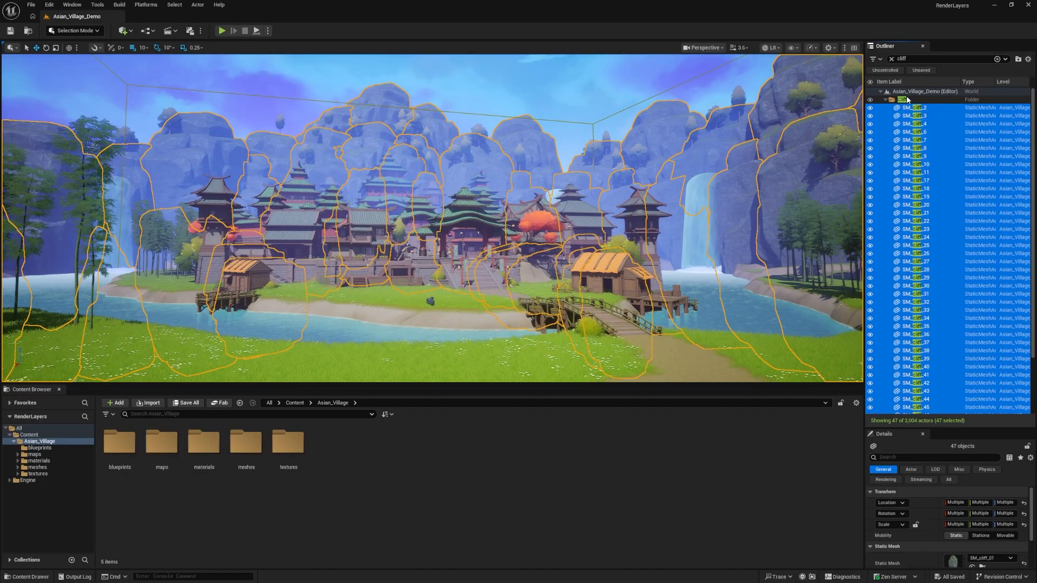
click(907, 98)
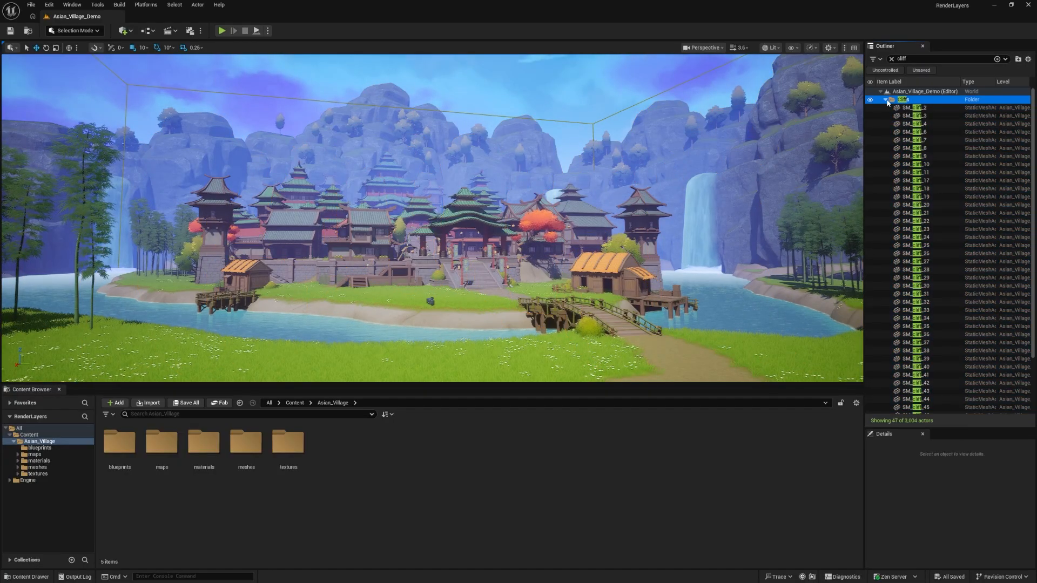
Collapse the Cliffs folder in the unfiltered Outliner and toggle its visibility off and on to check which scenery it controls
click(891, 60)
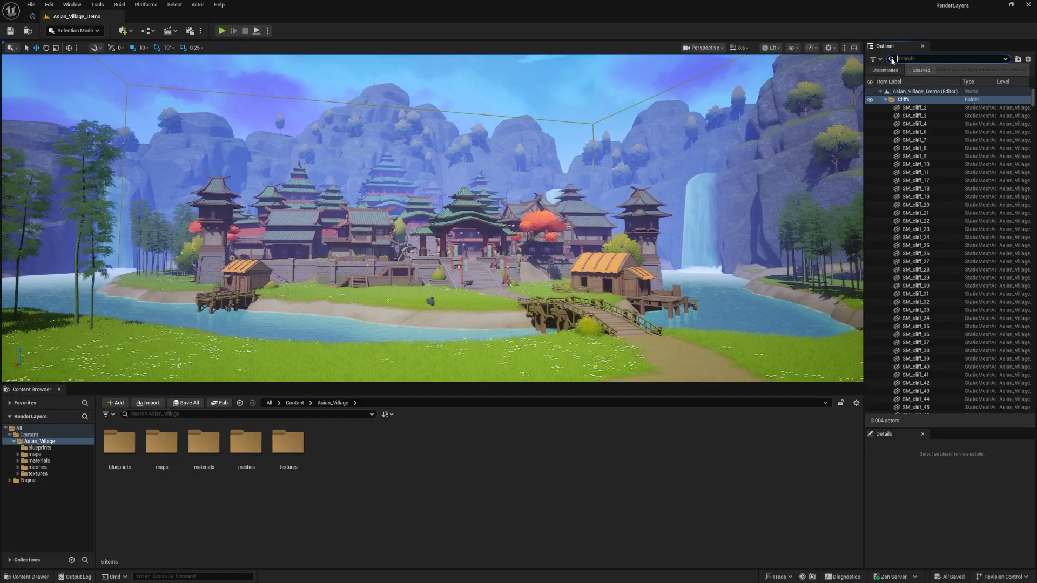
click(886, 99)
click(870, 100)
click(870, 100)
click(870, 101)
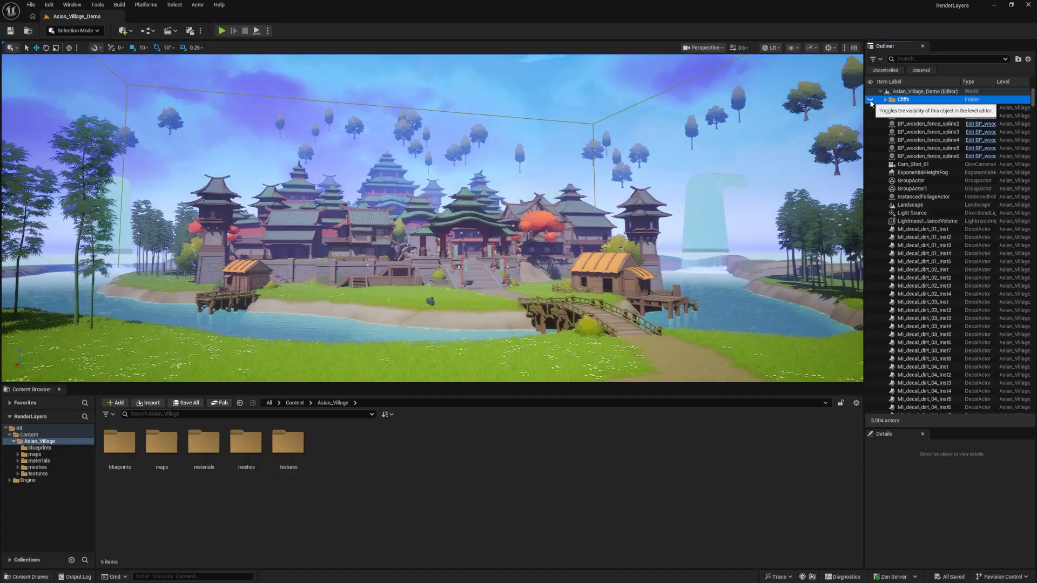
click(870, 101)
click(870, 101)
click(870, 101)
click(870, 101)
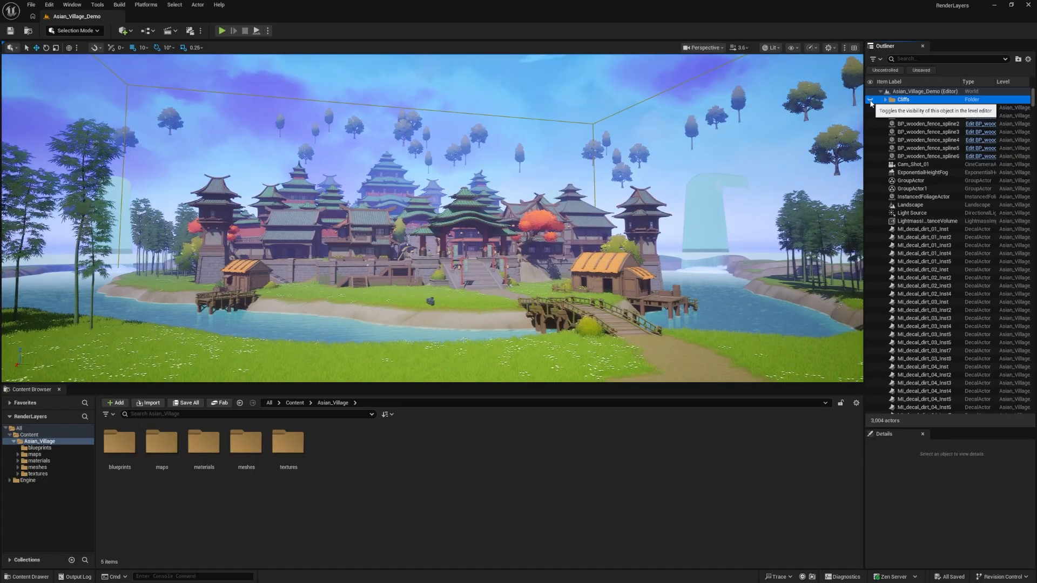
click(870, 101)
click(870, 101)
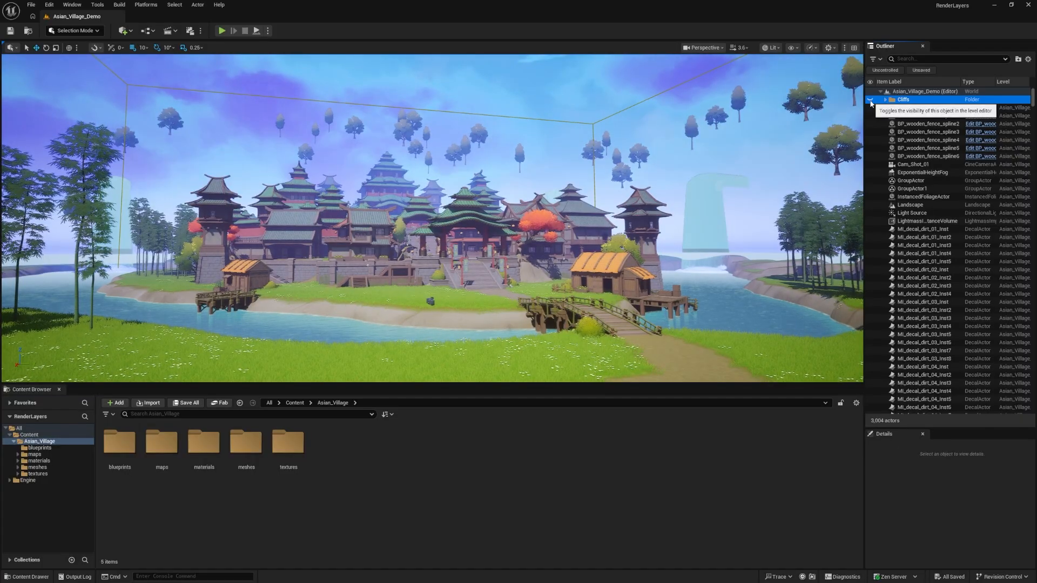
click(870, 100)
click(870, 101)
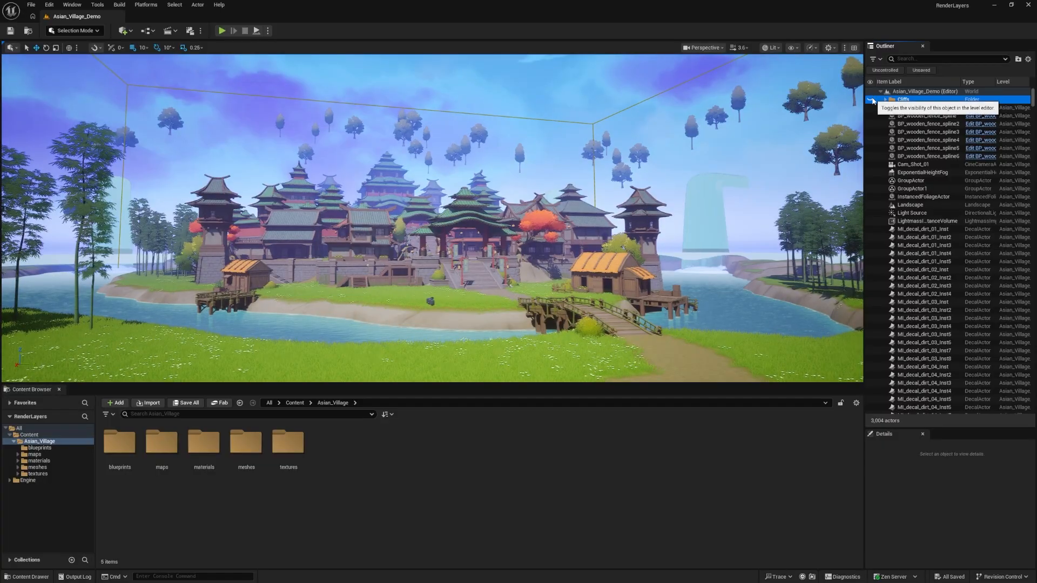
click(871, 101)
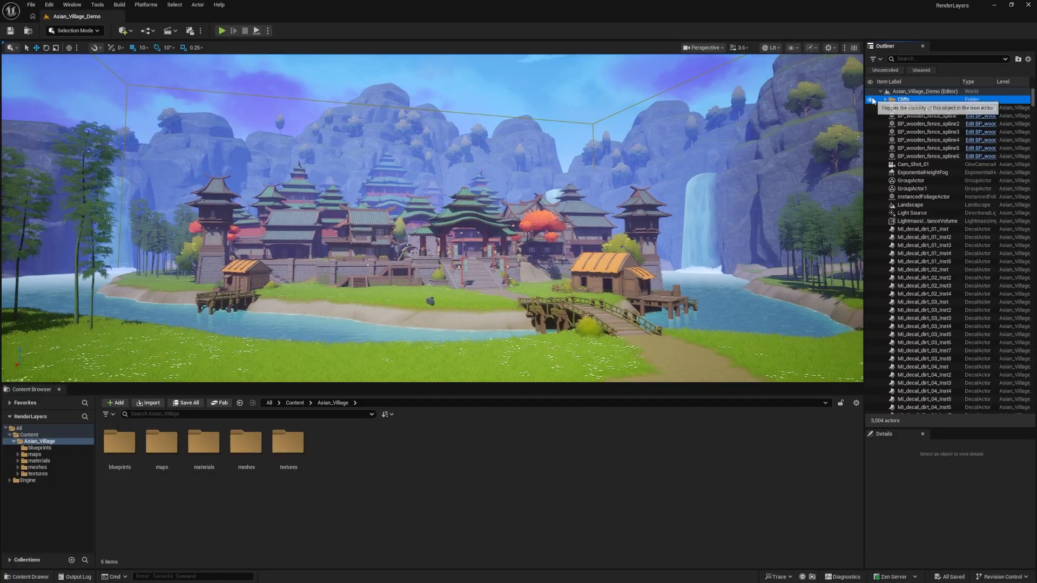
Hide the InstancedFoliageActor containing the trees on the cliffs and shores
click(737, 98)
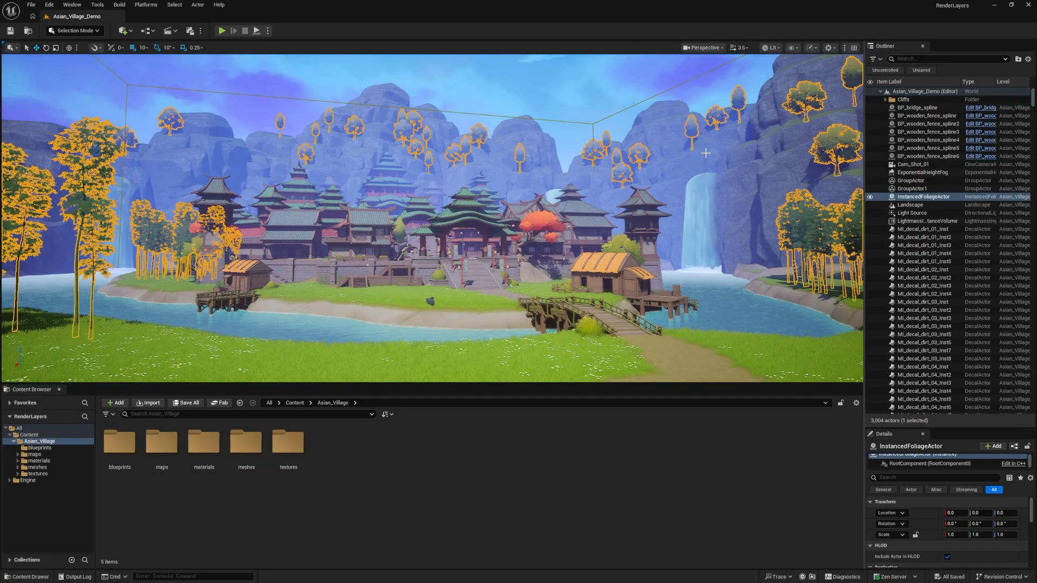
click(870, 196)
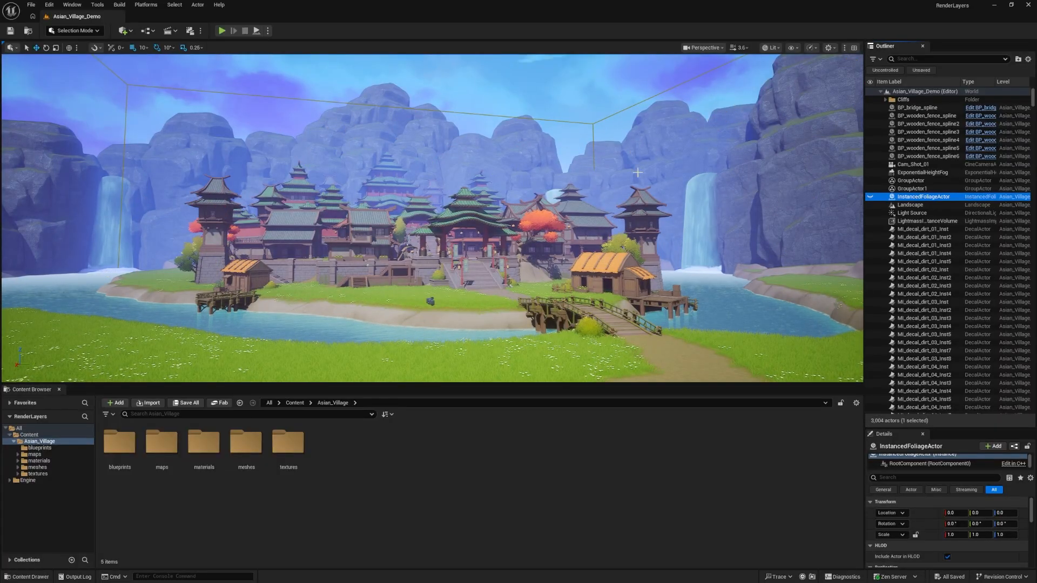
Find the three waterfall meshes by filtering the Outliner for "waterfall" and move them into the Cliffs folder
click(702, 204)
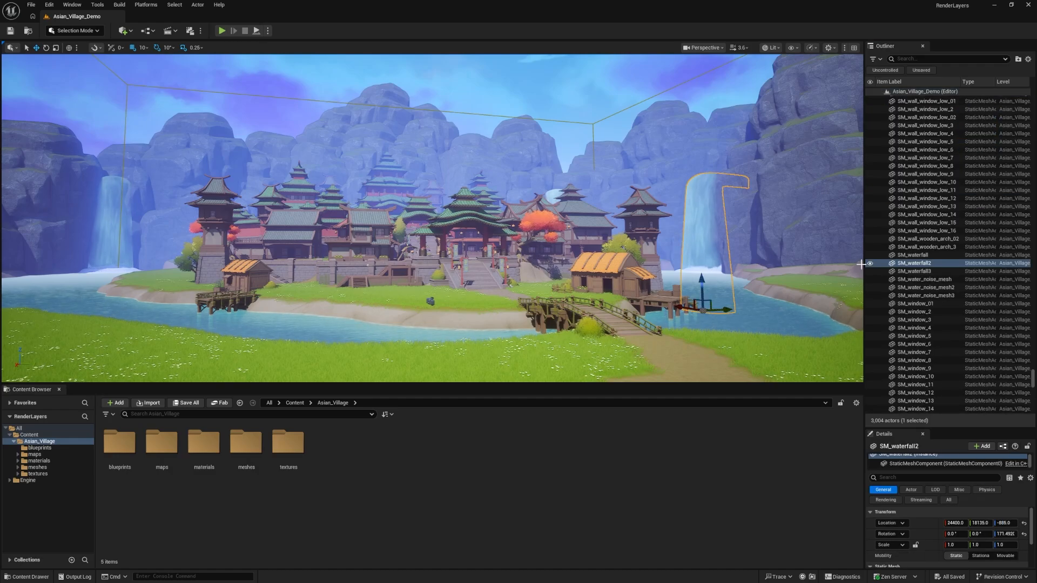
click(929, 256)
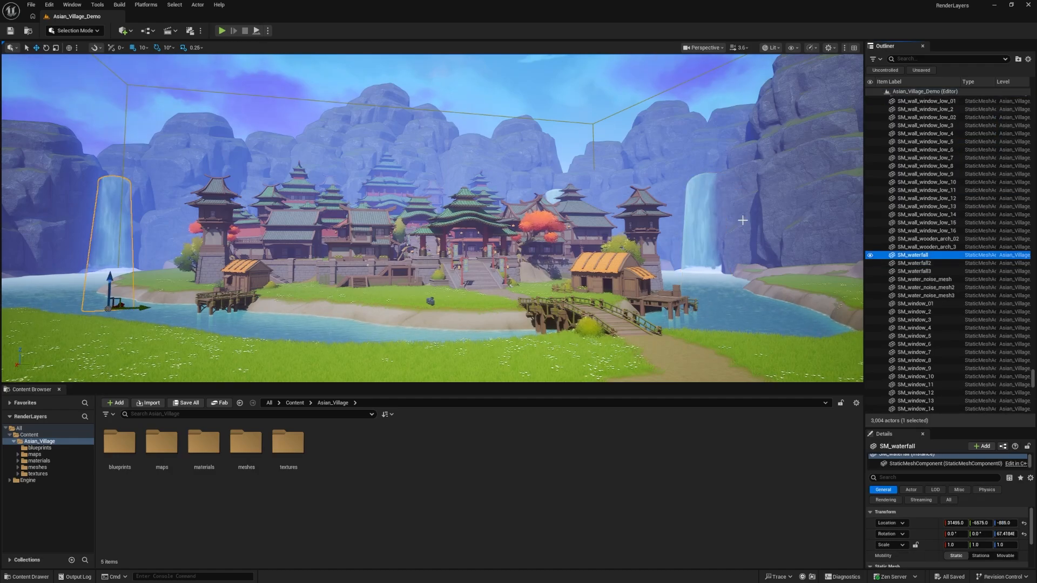
click(920, 58)
text(waterfall)
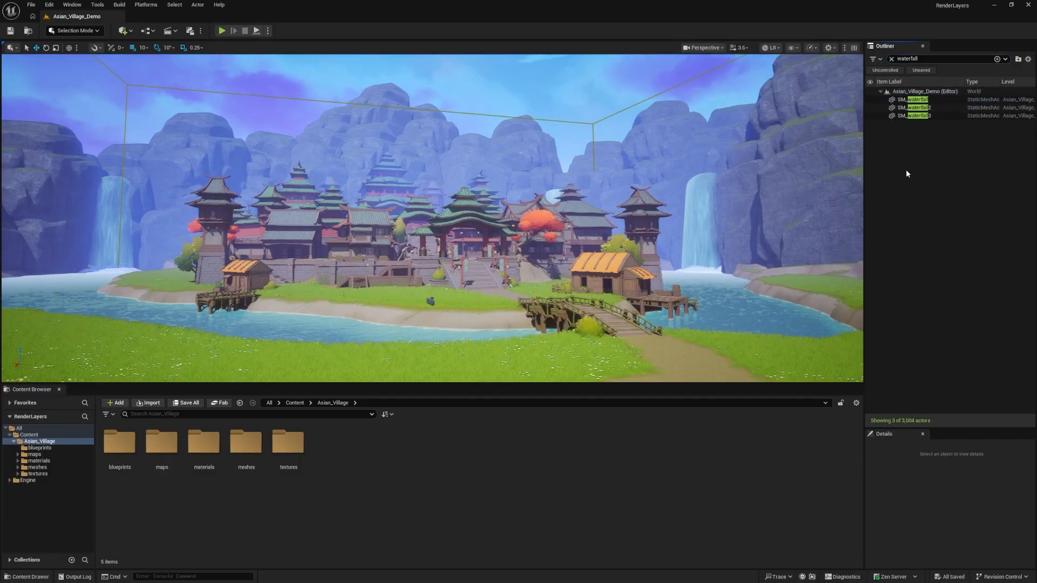
click(913, 100)
shift+click(915, 115)
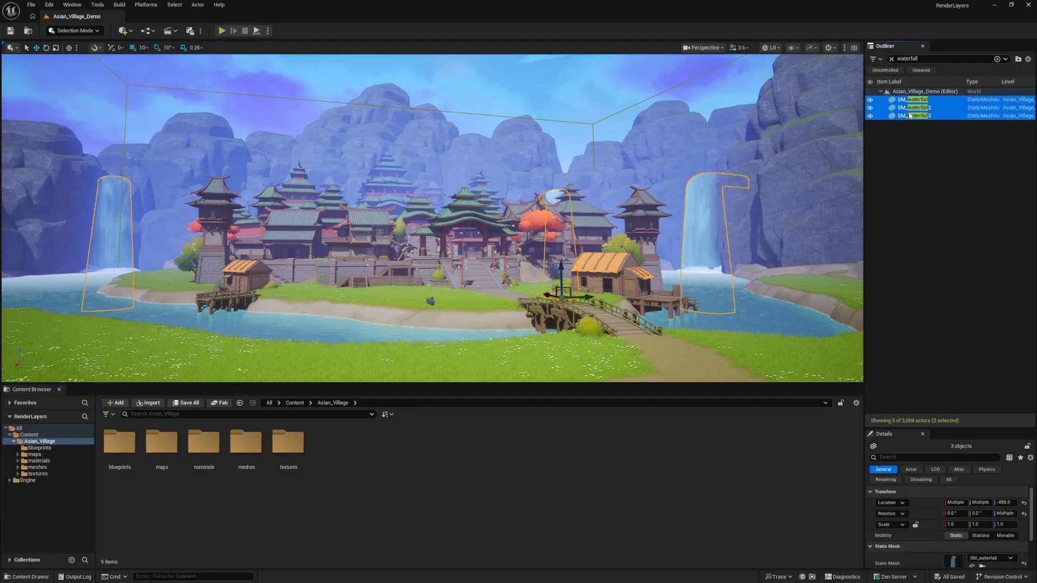
right_click(911, 115)
mouse_move(919, 291)
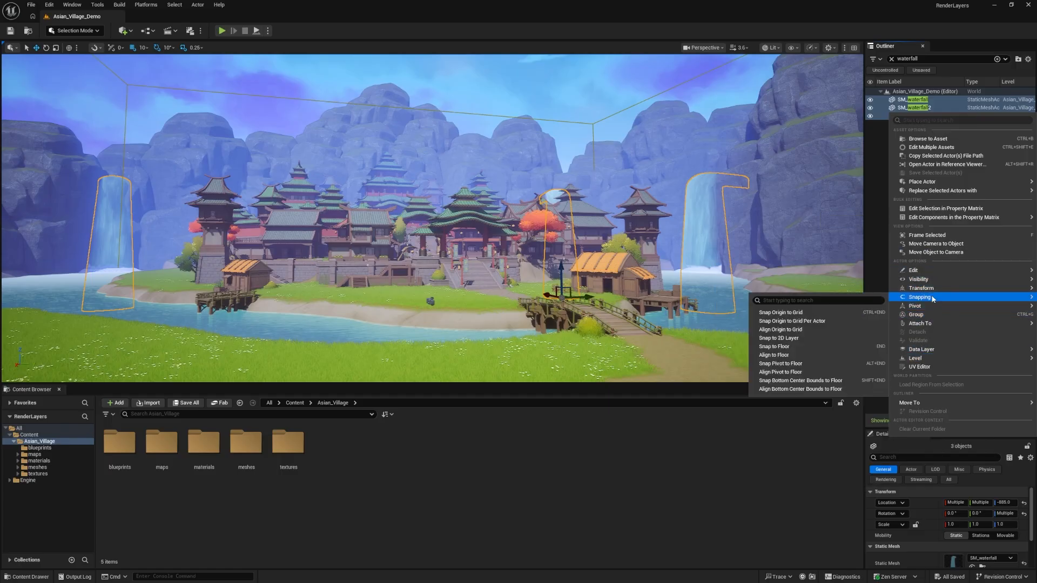
mouse_move(922, 402)
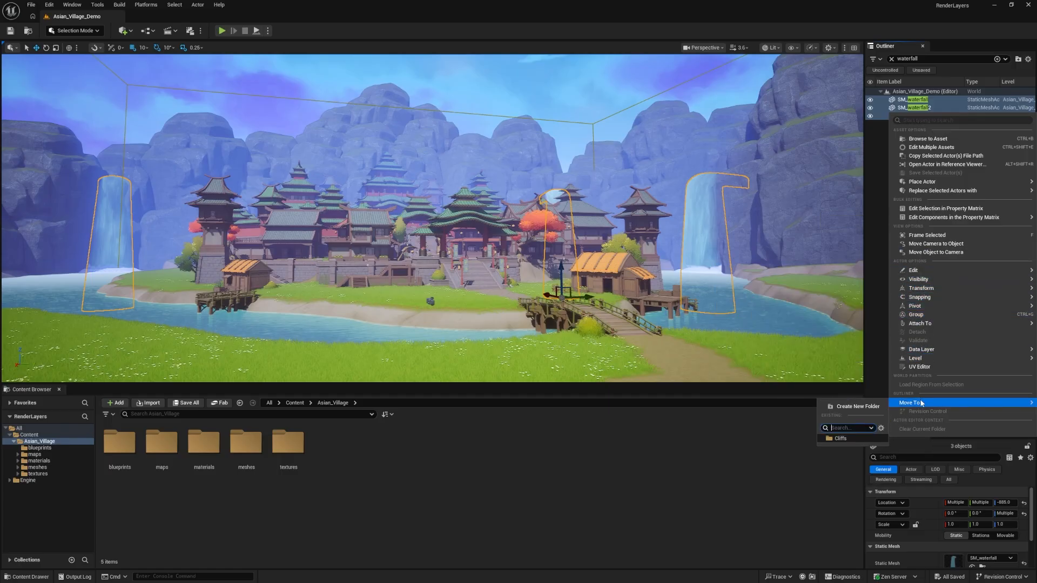
click(855, 436)
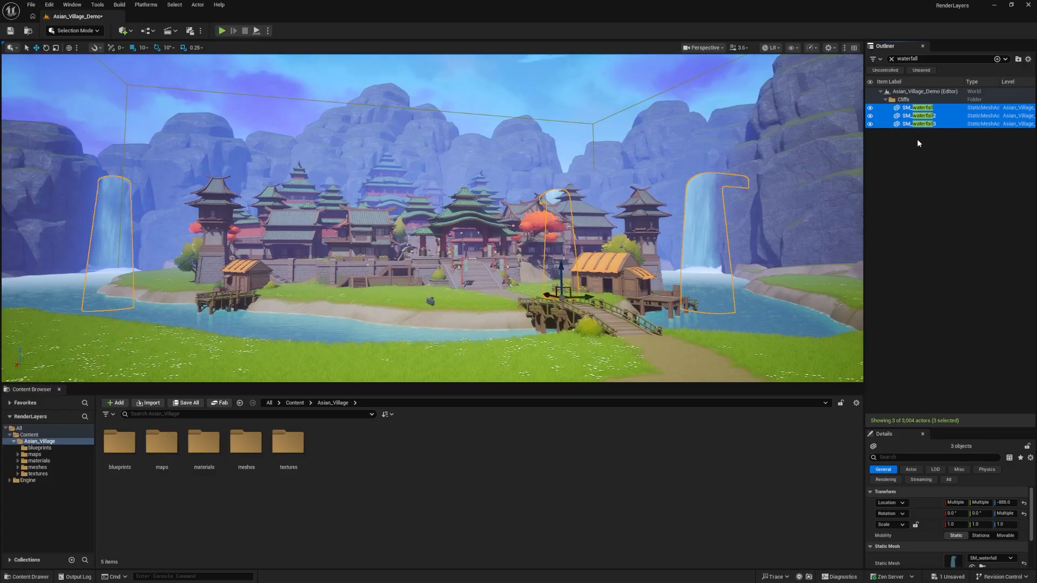
Clear the Outliner filter and toggle the Cliffs folder's visibility to check that the waterfalls hide along with the cliffs
click(891, 58)
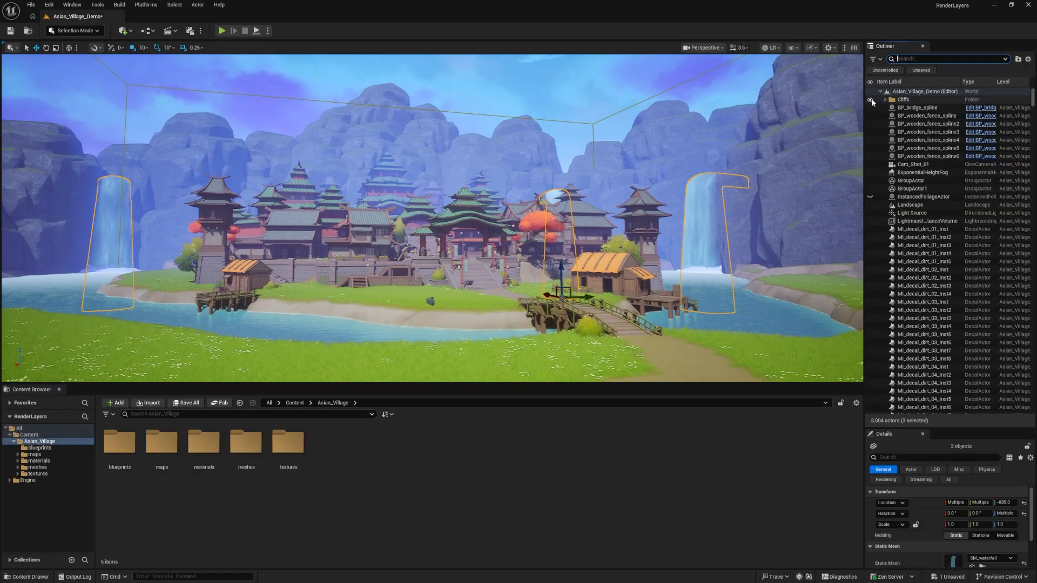
click(871, 100)
click(870, 100)
click(871, 100)
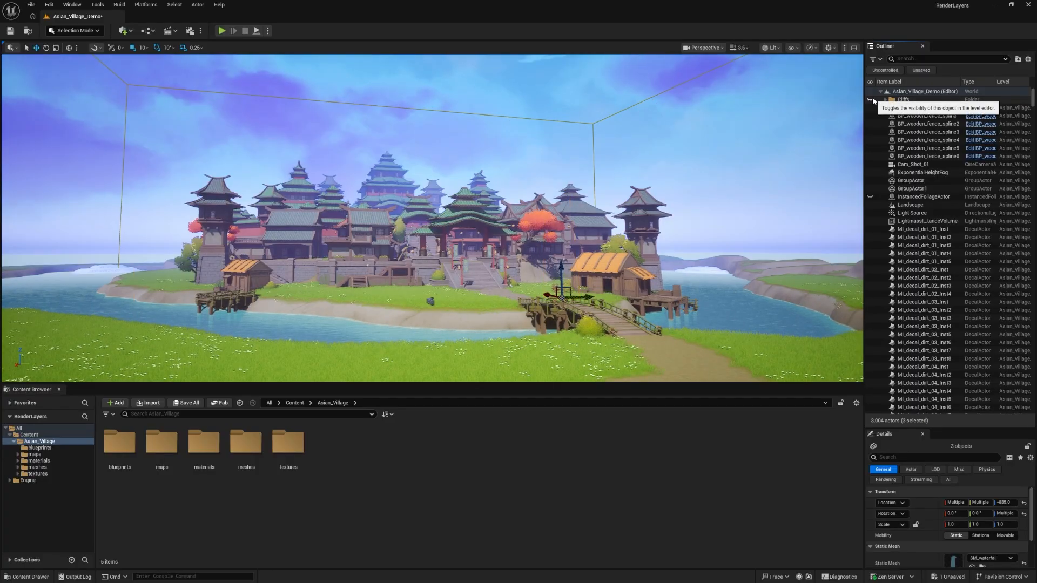
click(871, 100)
click(871, 100)
click(870, 100)
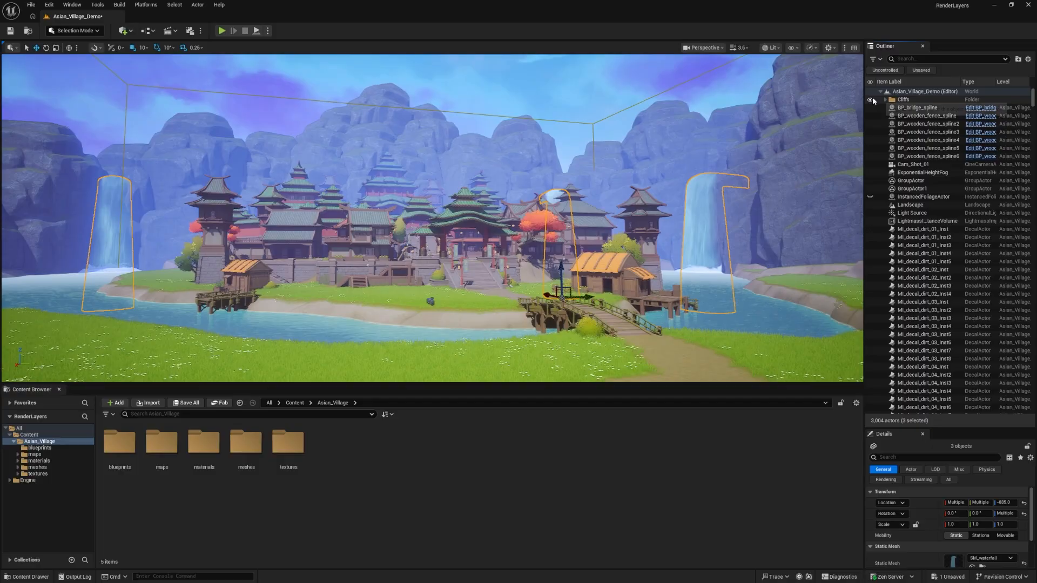
Group the Landscape and the water Plane into a new Outliner folder named Foreground
click(794, 281)
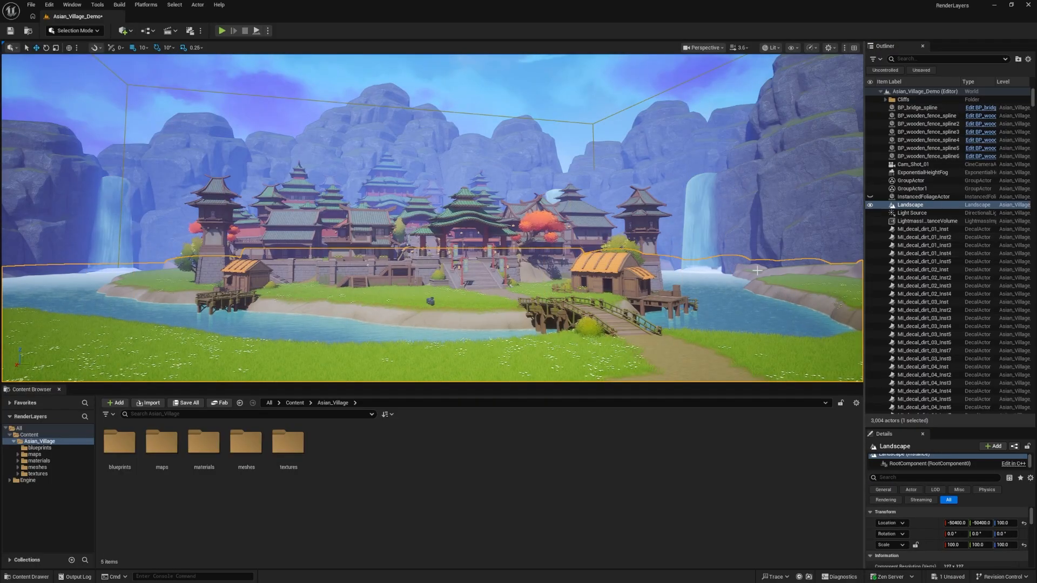
ctrl+click(730, 312)
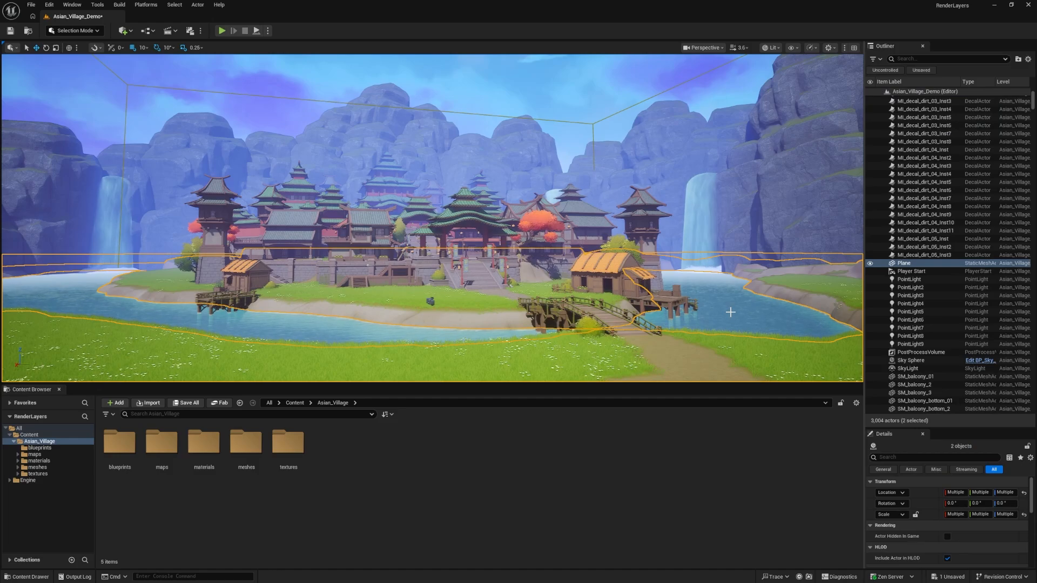
ctrl+click(700, 269)
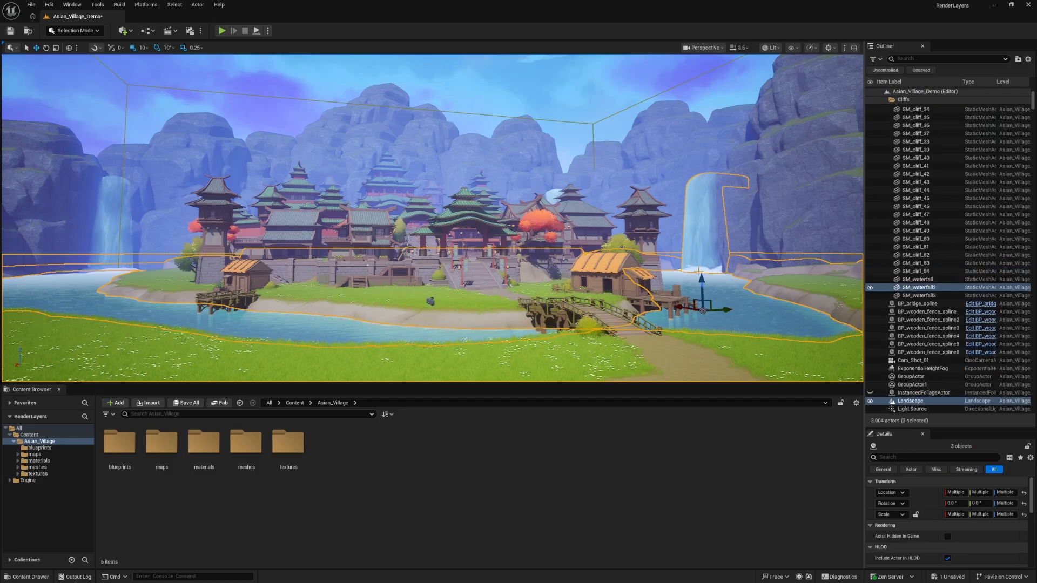
click(748, 315)
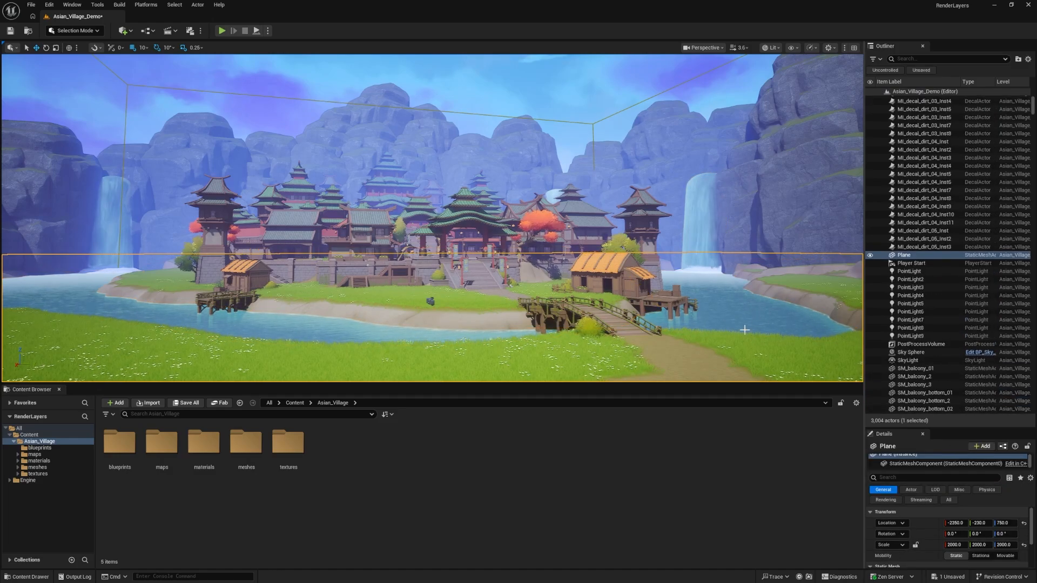
click(759, 346)
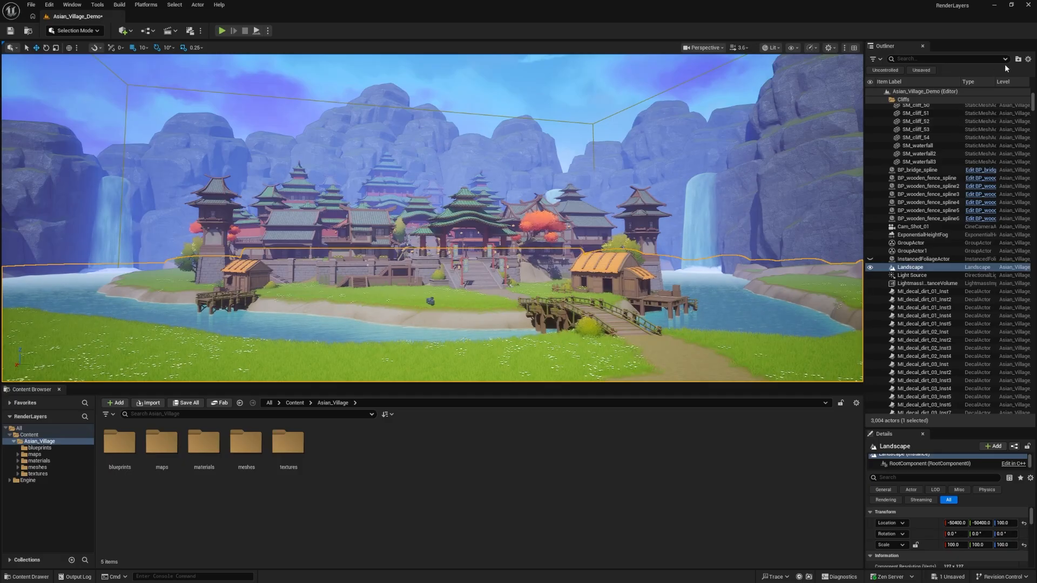
ctrl+click(728, 306)
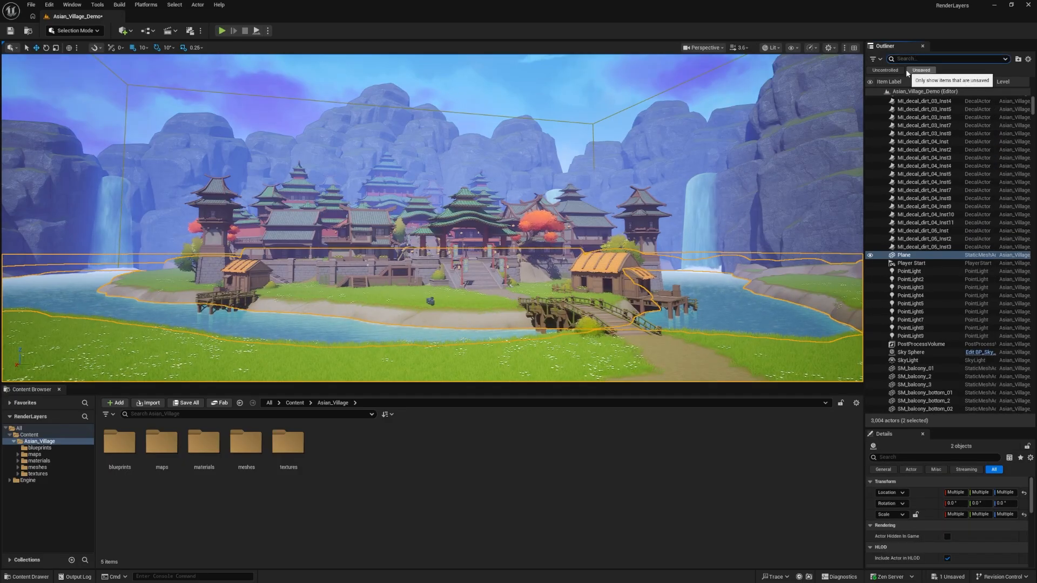
click(1019, 60)
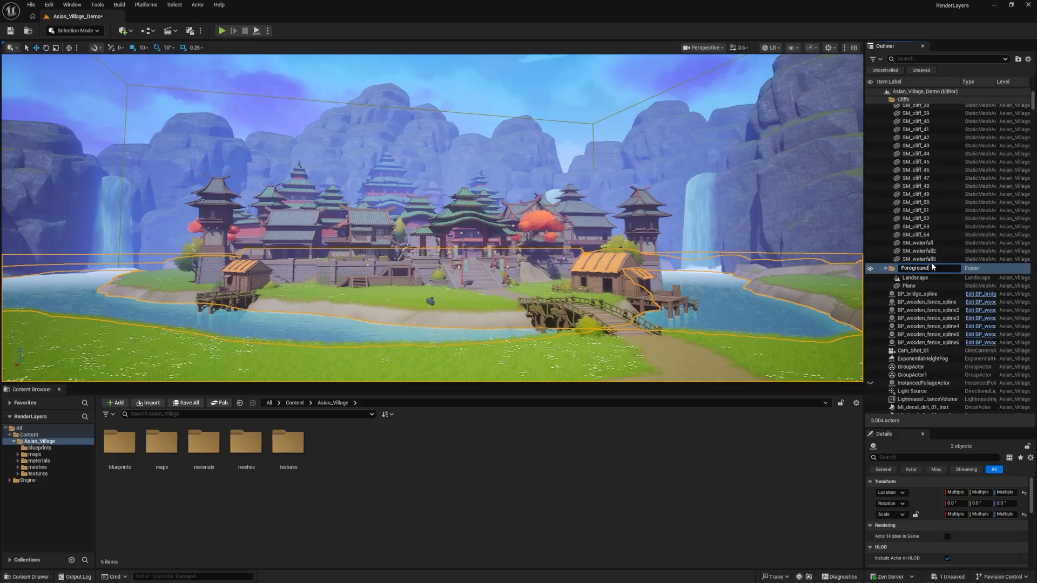
key(Return)
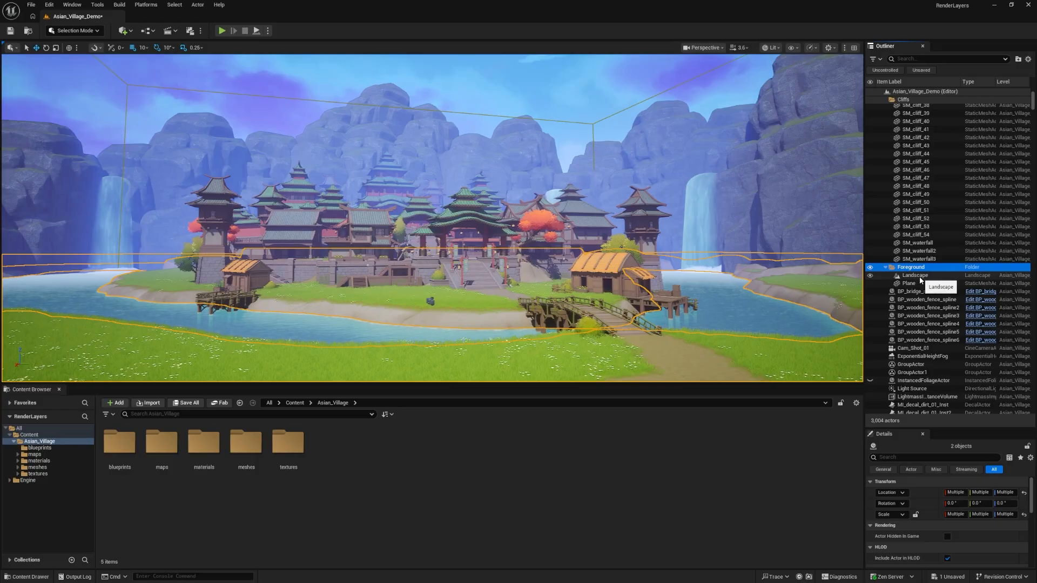
Toggle the Foreground folder's visibility and leave it hidden to look for water elements missing from the folder
click(870, 267)
click(870, 267)
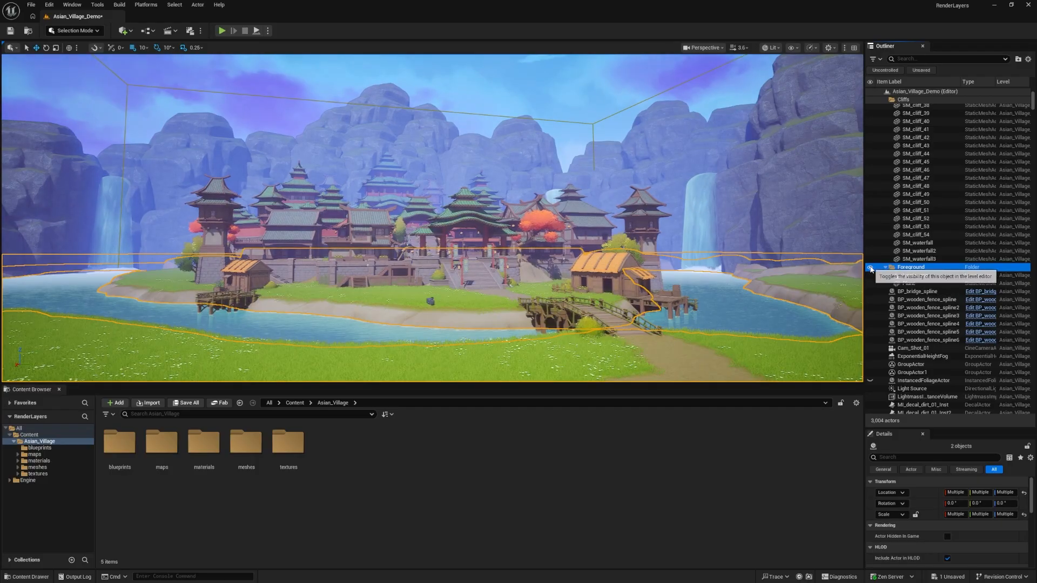
click(870, 267)
Select SM_water_noise_mesh, SM_water_noise_mesh2 and SM_water_noise_mesh3 and move them into the Foreground folder
click(711, 280)
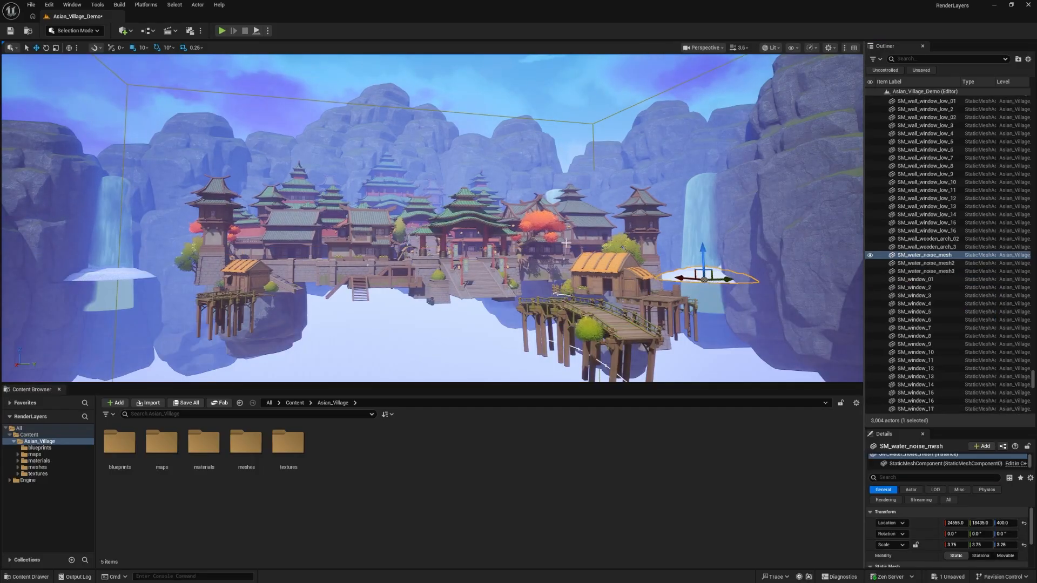
shift+click(927, 271)
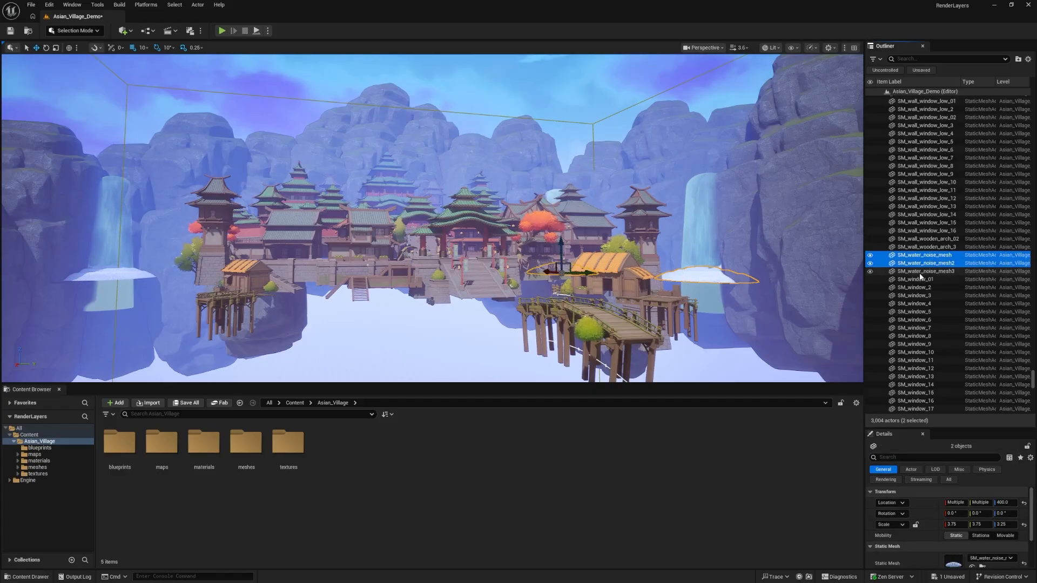
click(927, 59)
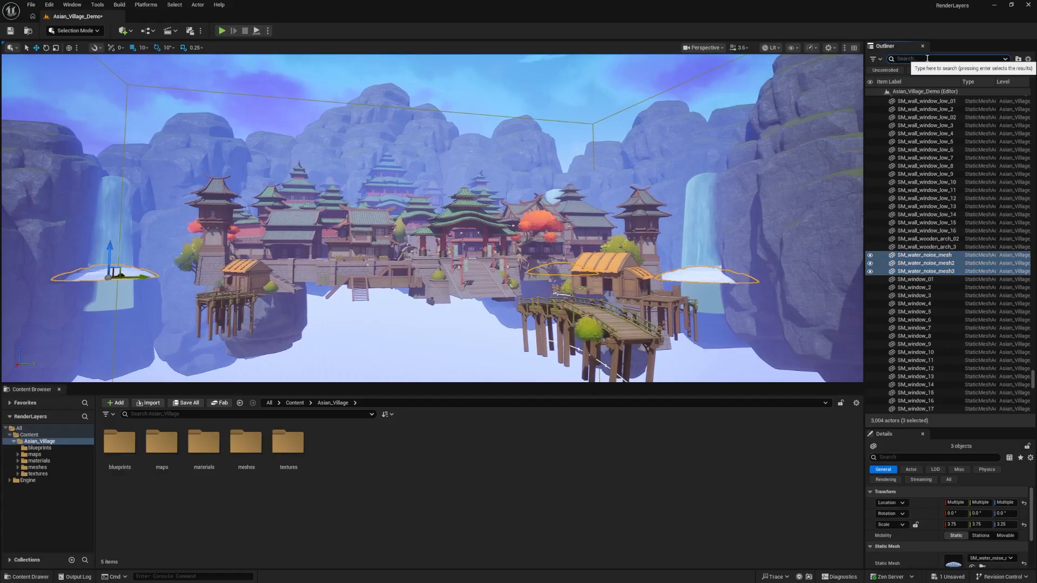
right_click(913, 252)
mouse_move(925, 541)
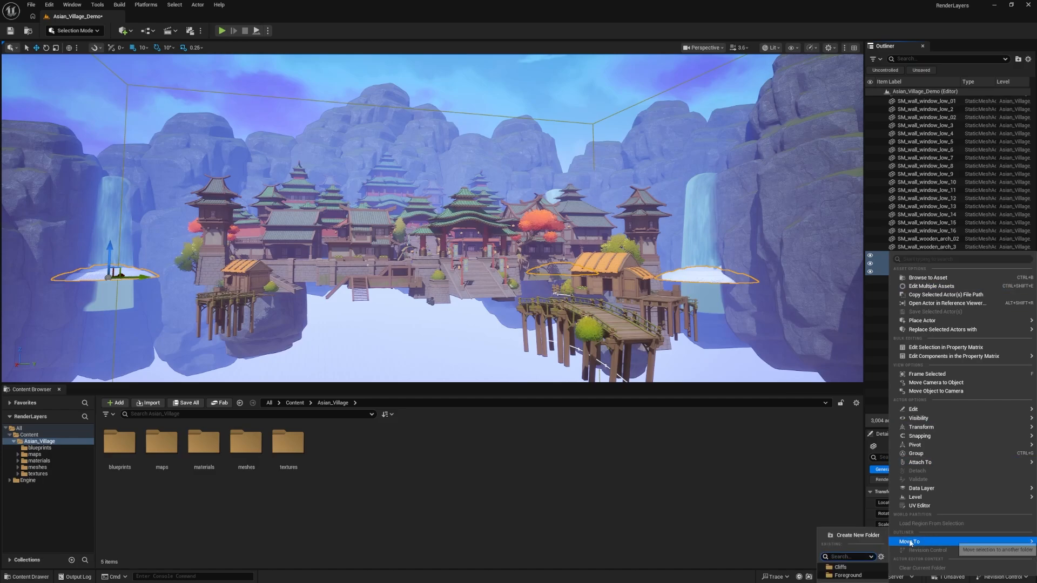
click(849, 576)
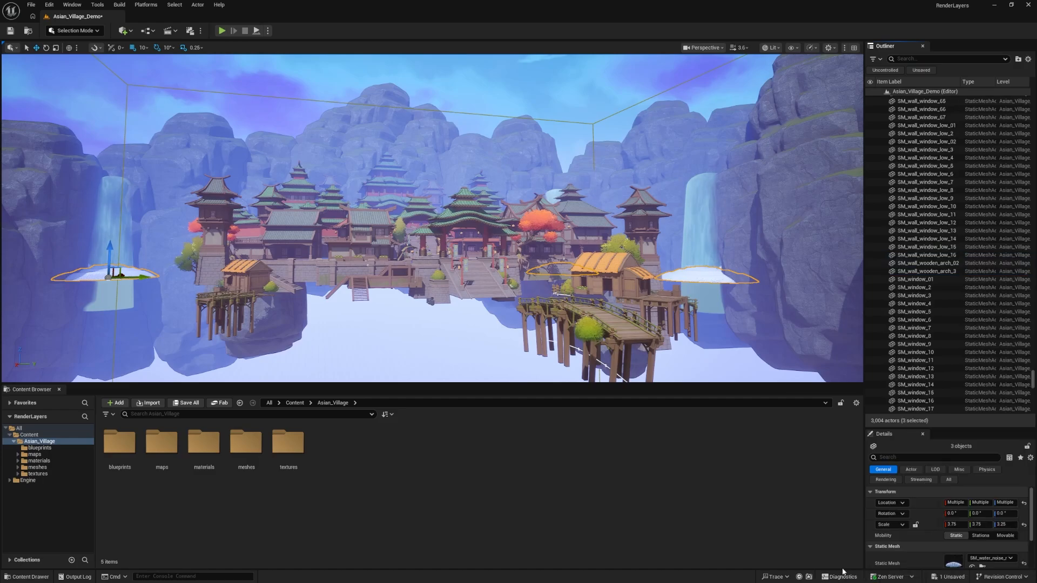
Collapse the Cliffs and Foreground folders and toggle Foreground's visibility to check that the water noise meshes hide with it
scroll(935, 124, up, 5)
scroll(936, 124, up, 15)
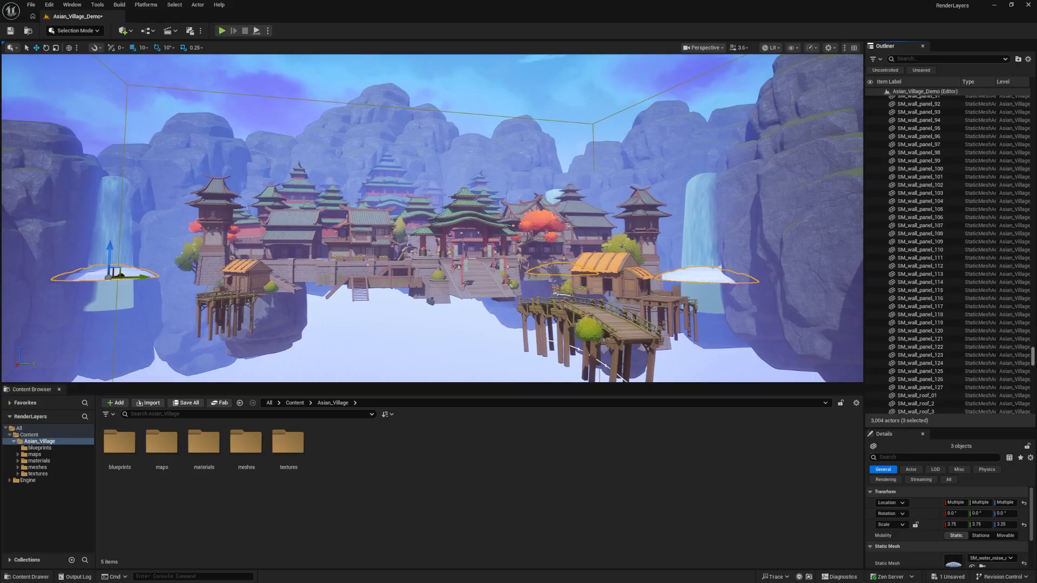
click(885, 100)
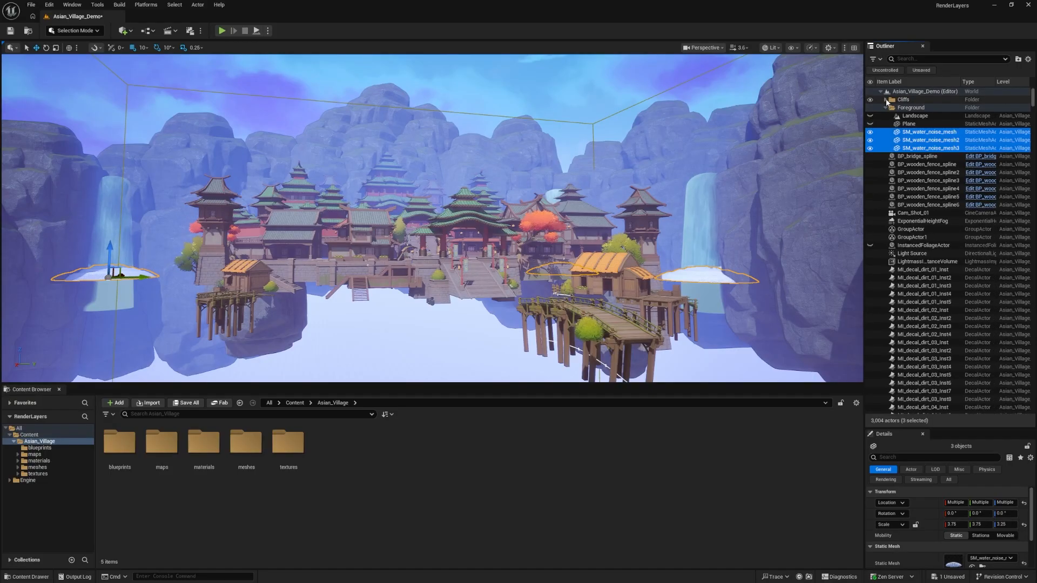
click(885, 107)
click(870, 107)
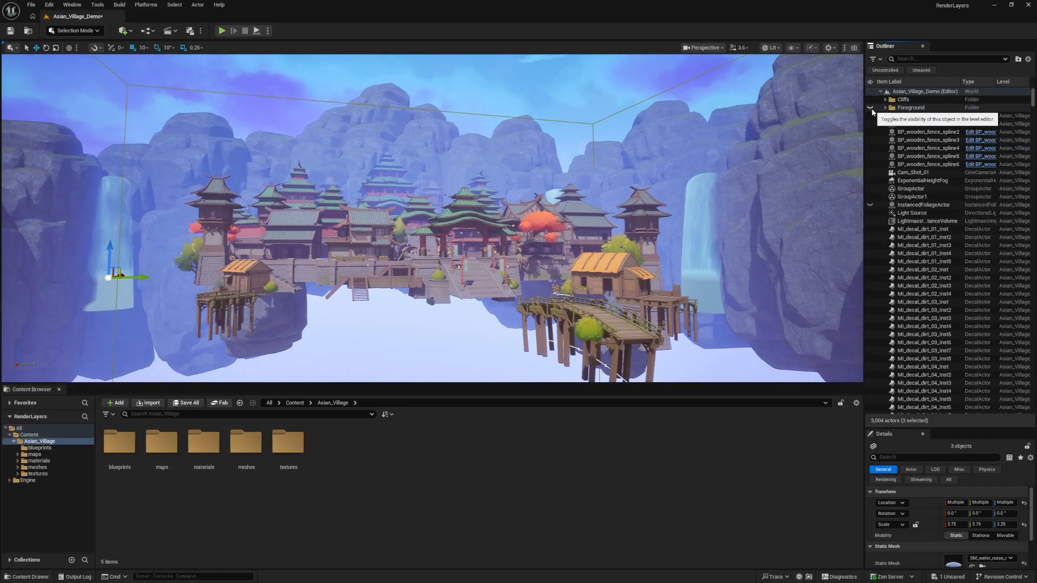
click(872, 107)
click(872, 107)
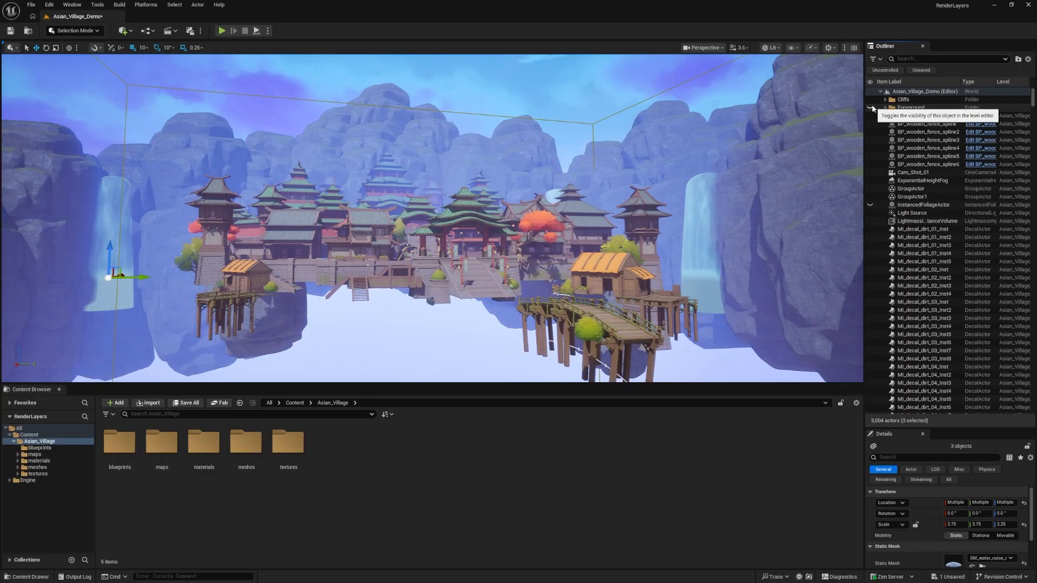
click(872, 107)
click(872, 107)
Delete the hidden InstancedFoliageActor from the level
click(919, 205)
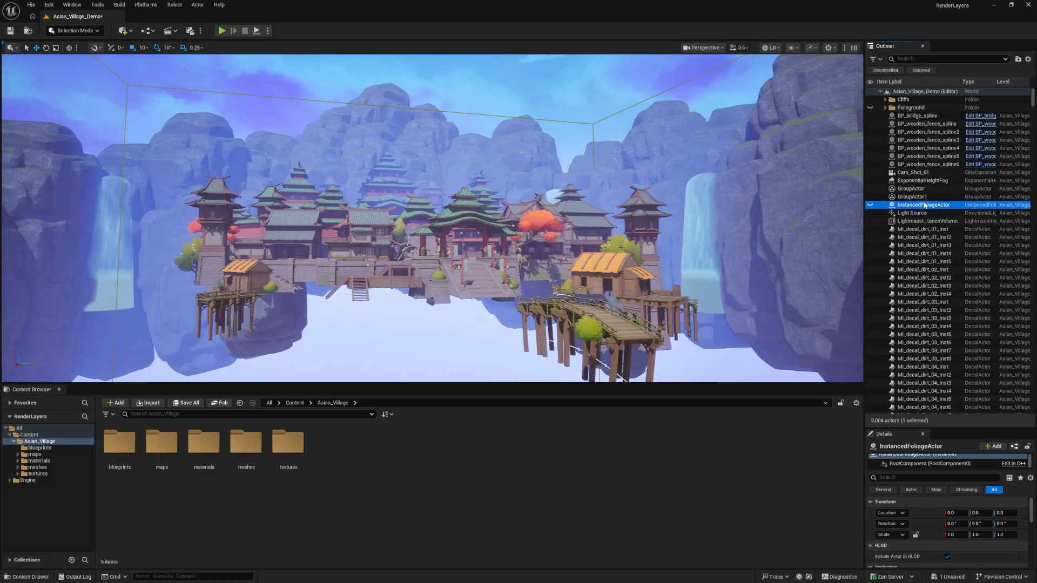
key(Delete)
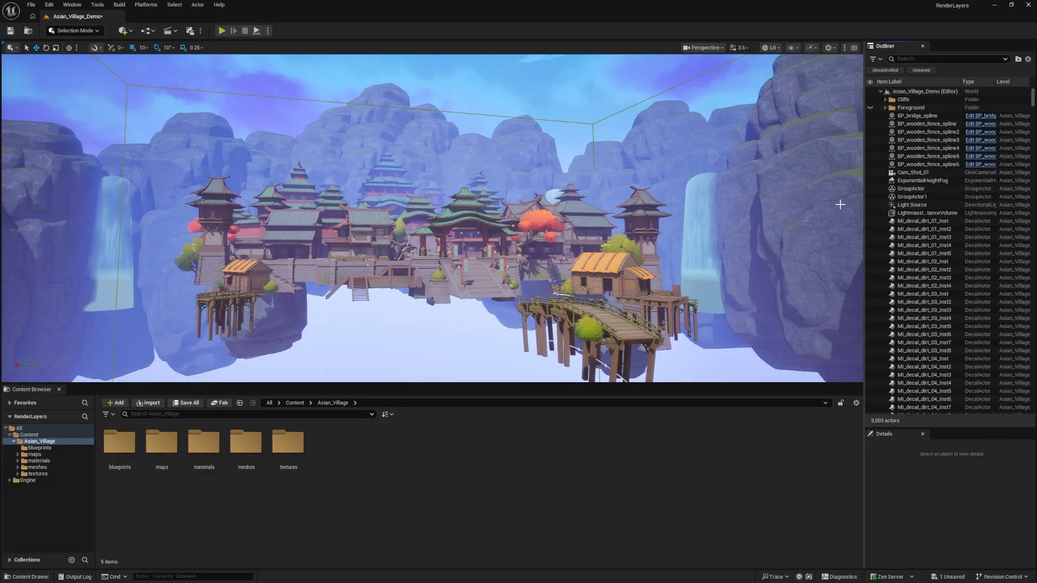
Toggle the visibility of the Foreground and Cliffs folders in turn to check each layer, leaving both shown
click(871, 108)
click(870, 107)
click(871, 108)
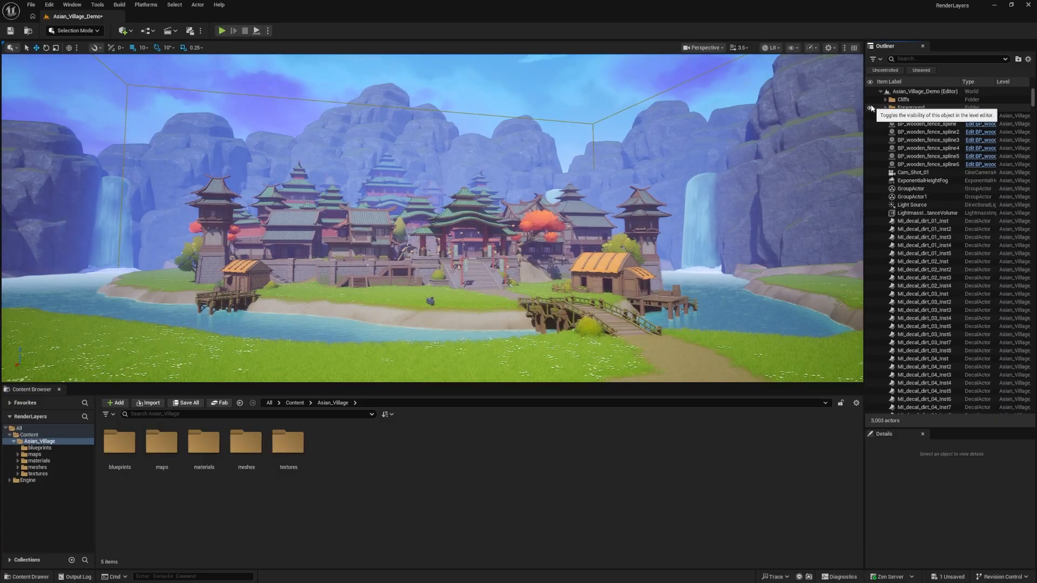
click(870, 108)
click(870, 108)
click(870, 107)
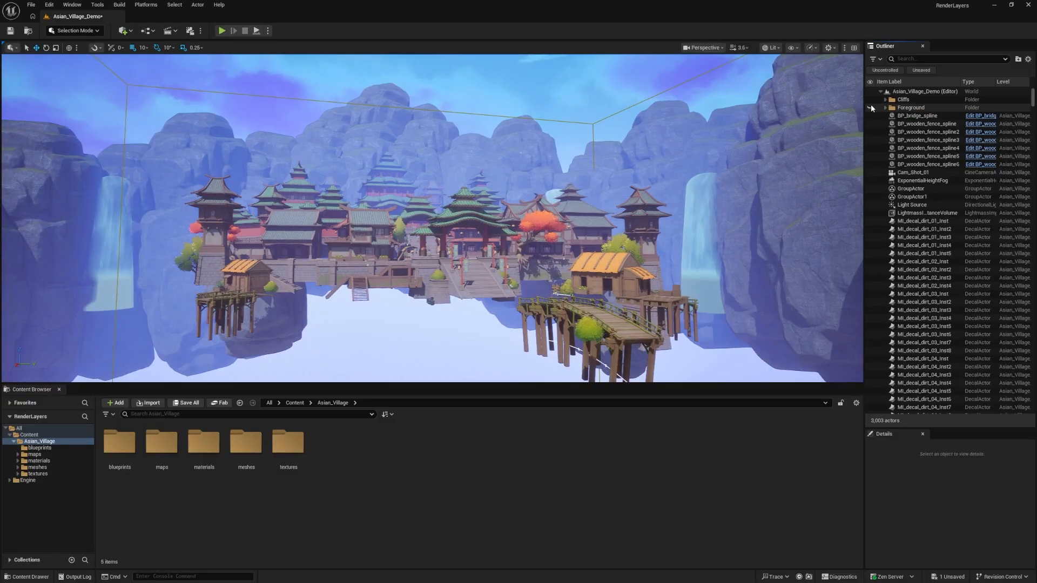
click(870, 108)
click(870, 107)
click(871, 106)
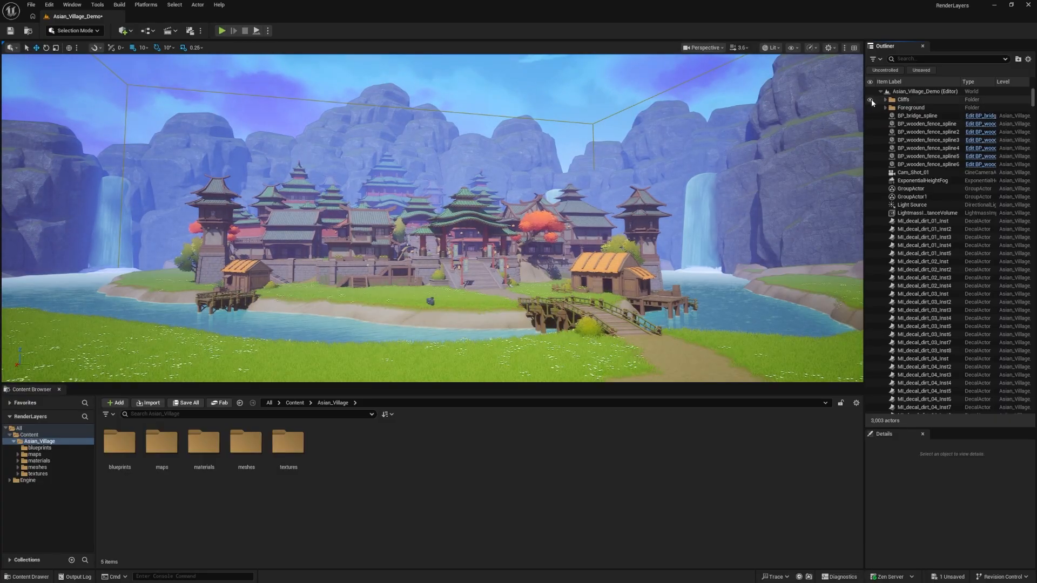
click(873, 100)
click(871, 100)
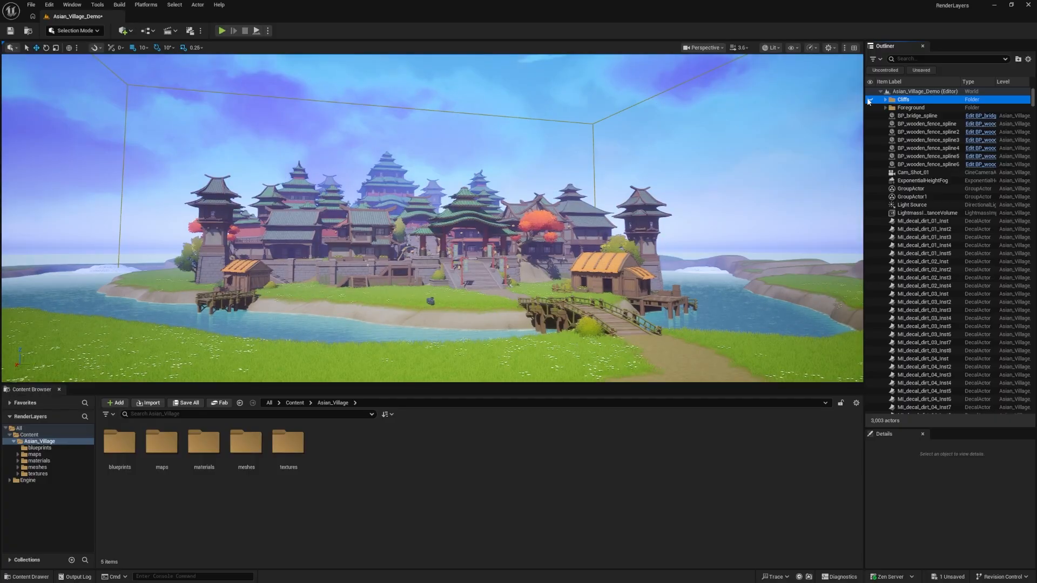
click(870, 99)
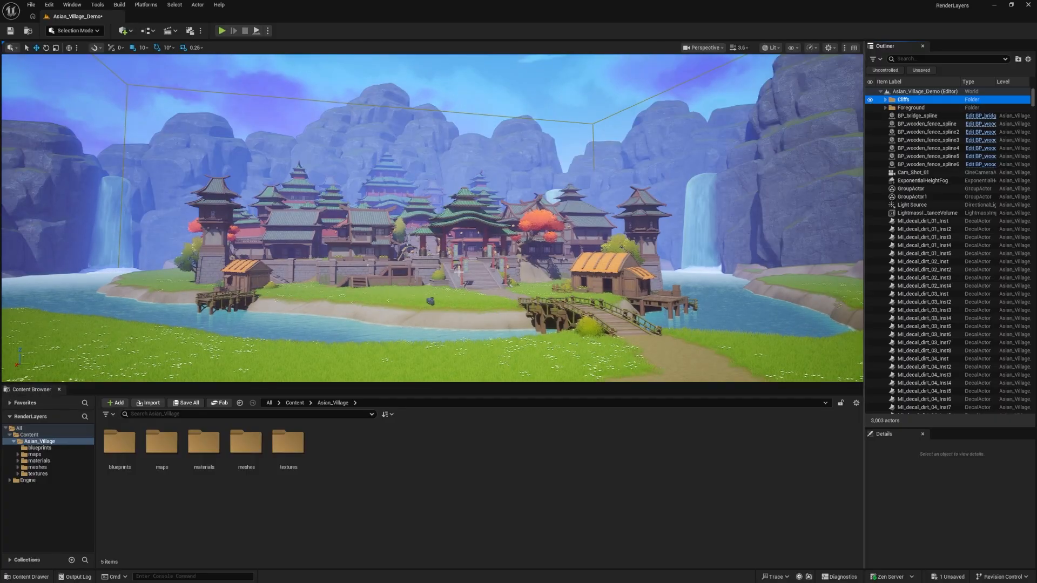
Group all remaining loose actors, from BP_bridge_spline to the end of the Outliner, into a new folder named Village
click(916, 117)
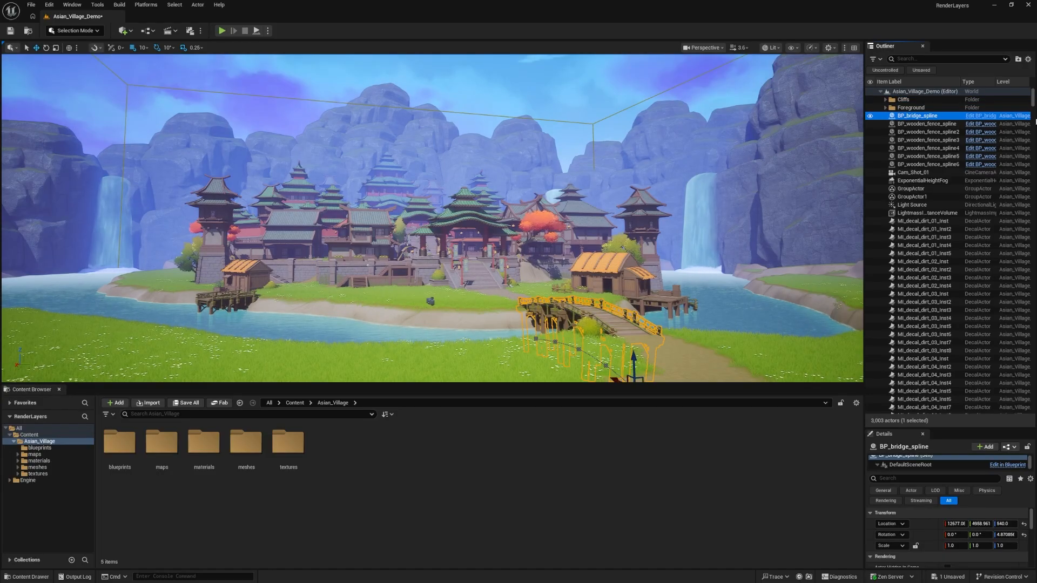
drag(1034, 102, 940, 415)
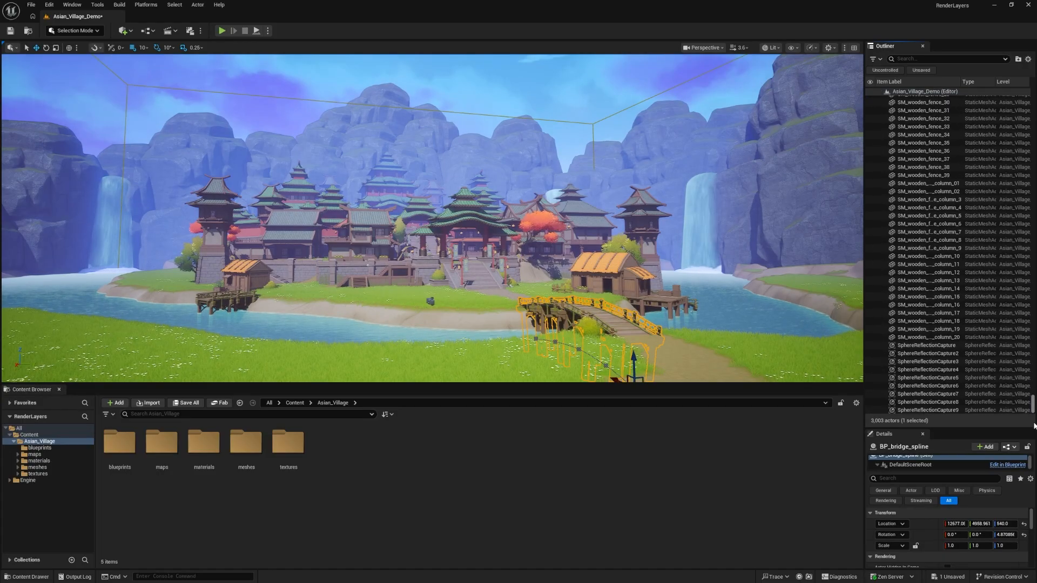
shift+click(939, 410)
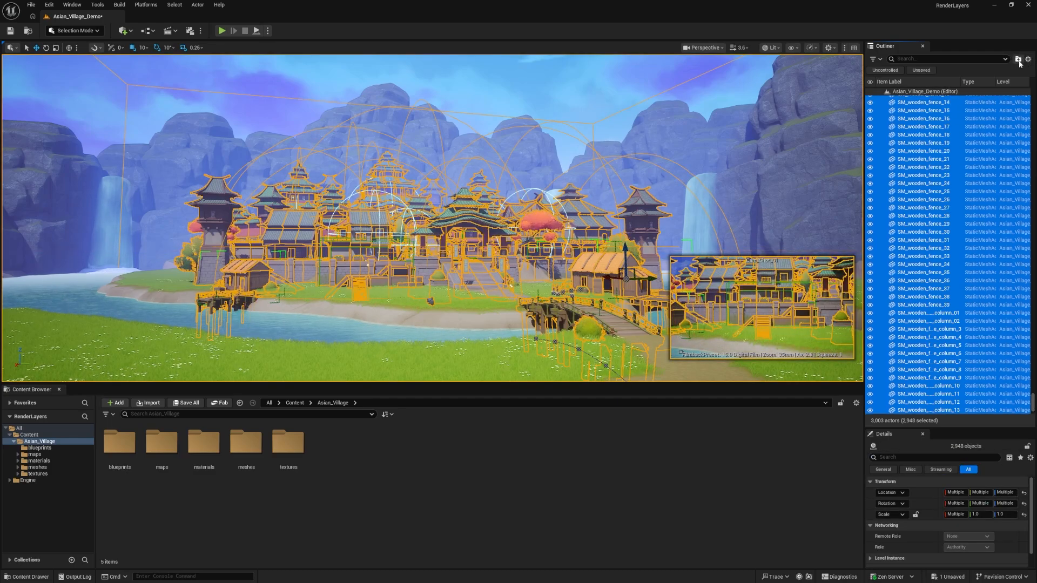
click(1018, 61)
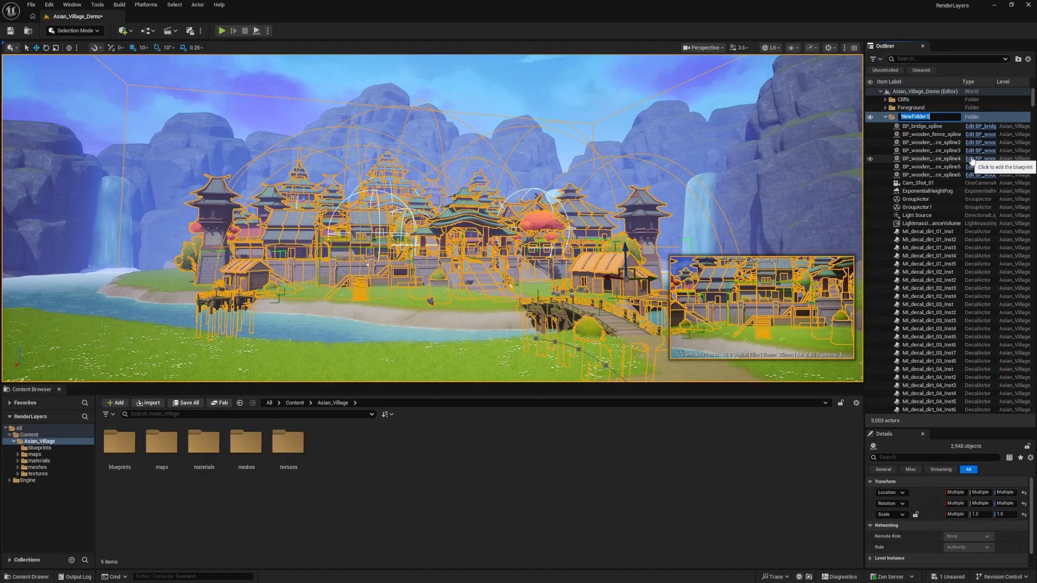
text(Village)
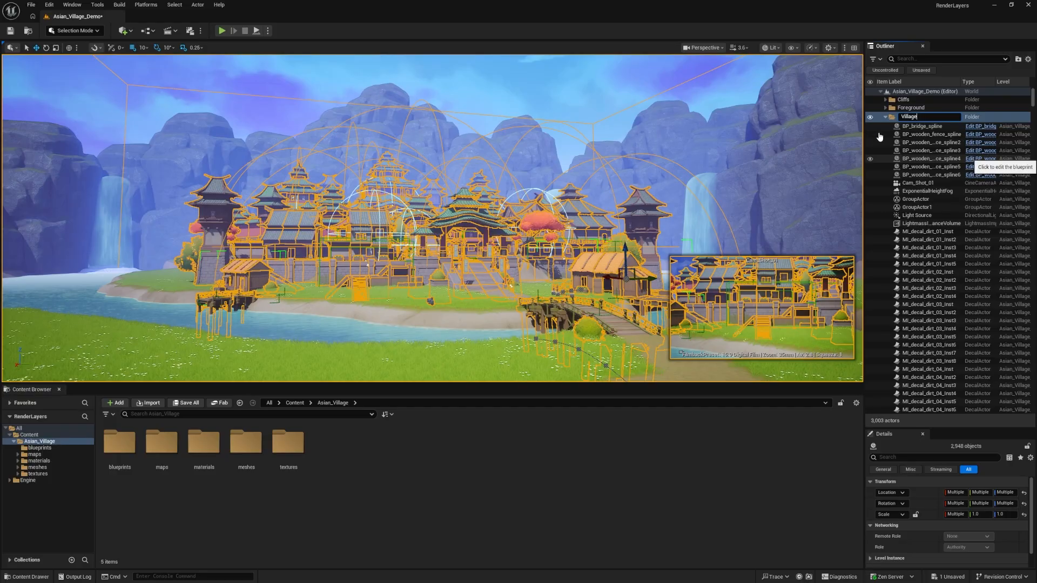
key(Return)
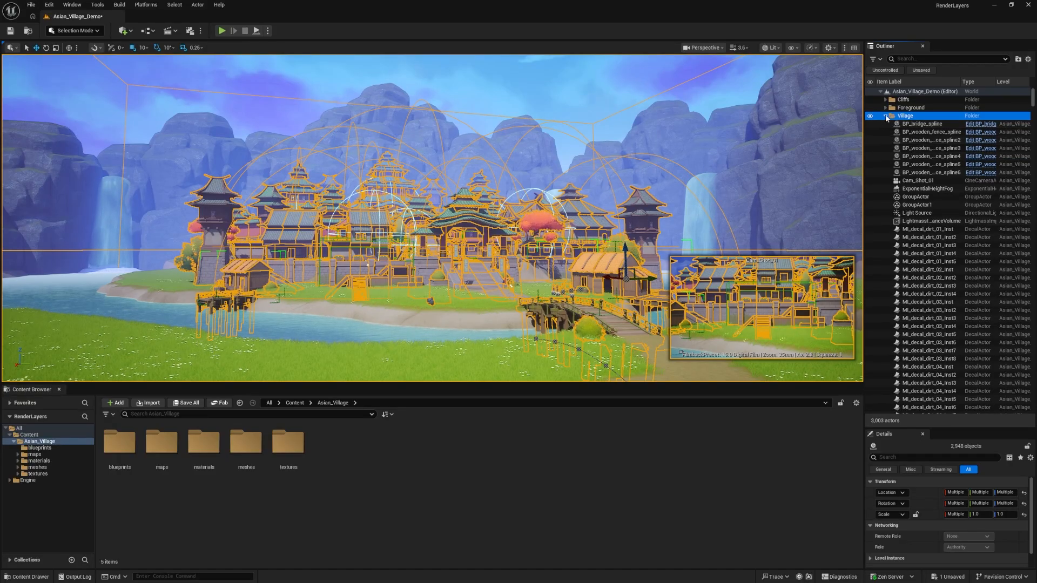
Move Cam_Shot_01, ExponentialHeightFog, Light Source, all nine PointLights, PostProcessVolume, Sky Sphere and SkyLight out of Village to the level root, and collapse Village
click(924, 183)
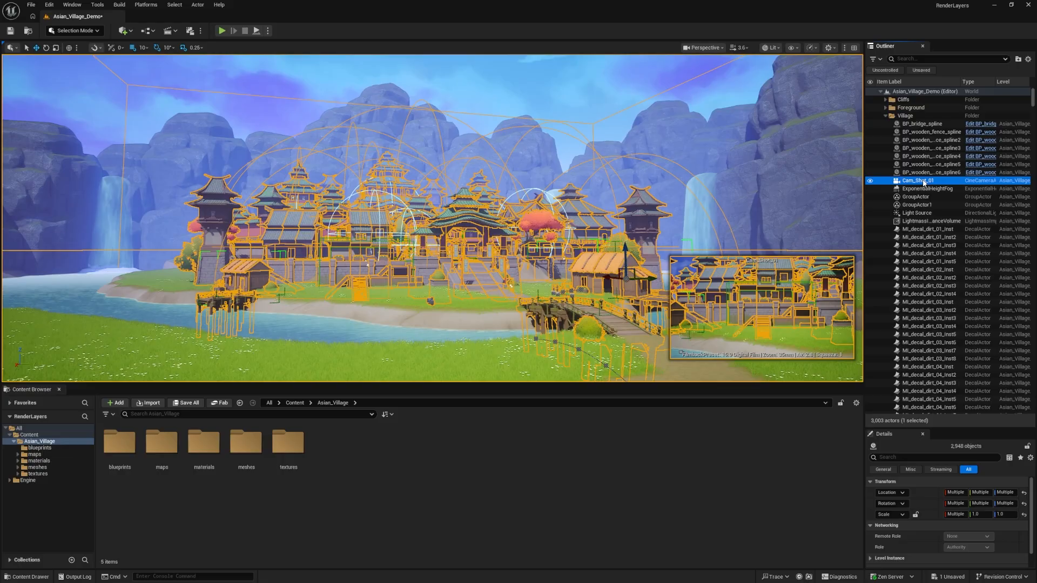
ctrl+click(919, 189)
ctrl+click(917, 197)
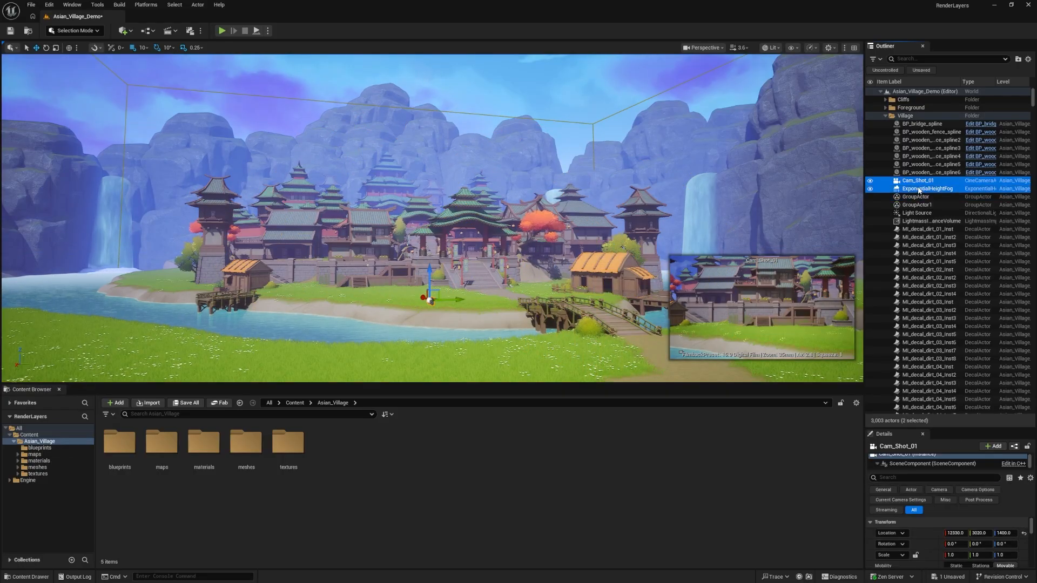
ctrl+click(916, 197)
ctrl+click(915, 213)
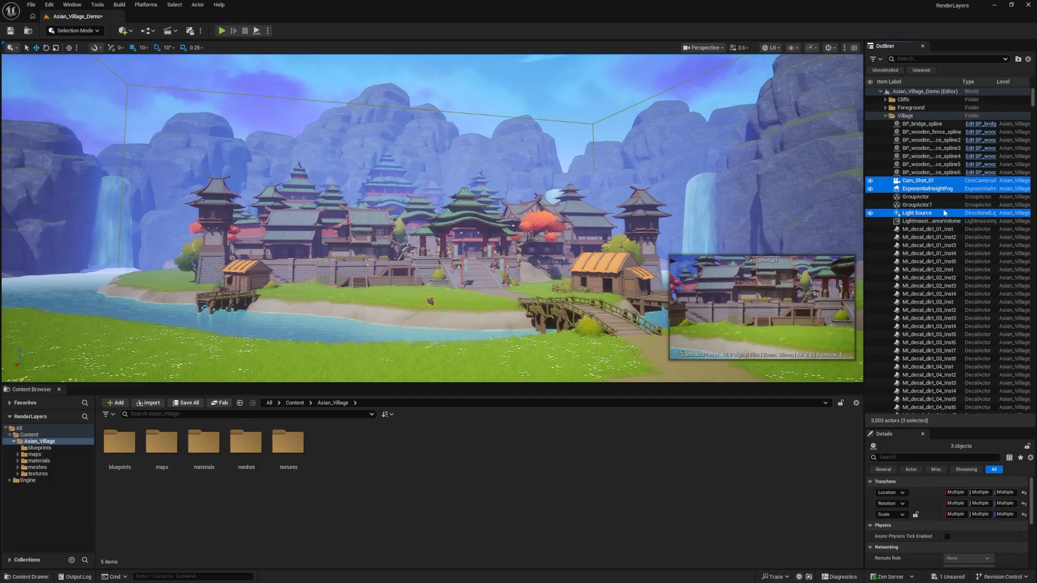
scroll(964, 227, down, 5)
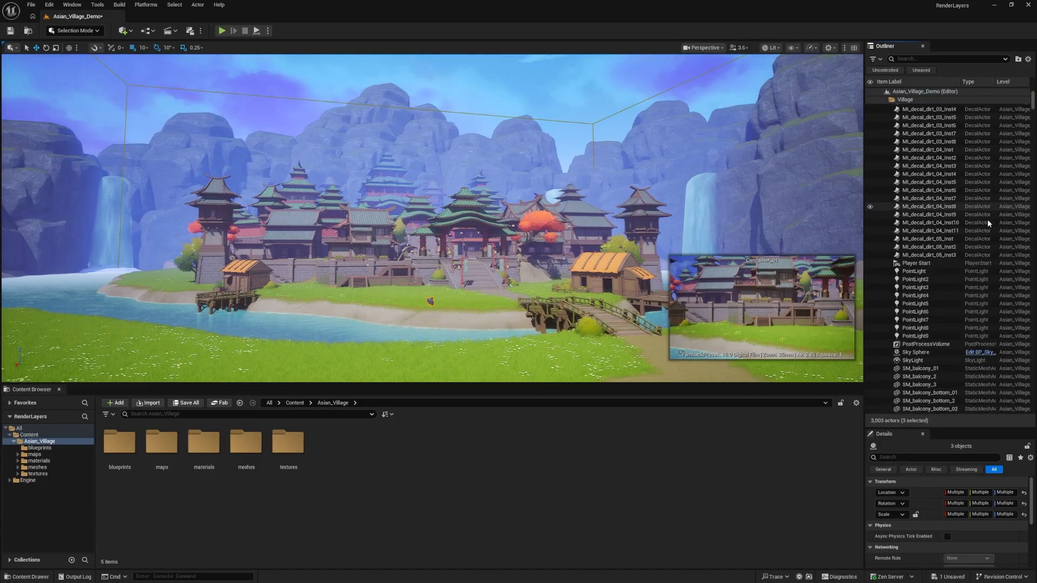
ctrl+click(917, 271)
ctrl+click(920, 279)
ctrl+click(921, 288)
ctrl+click(921, 296)
ctrl+click(922, 304)
ctrl+click(922, 312)
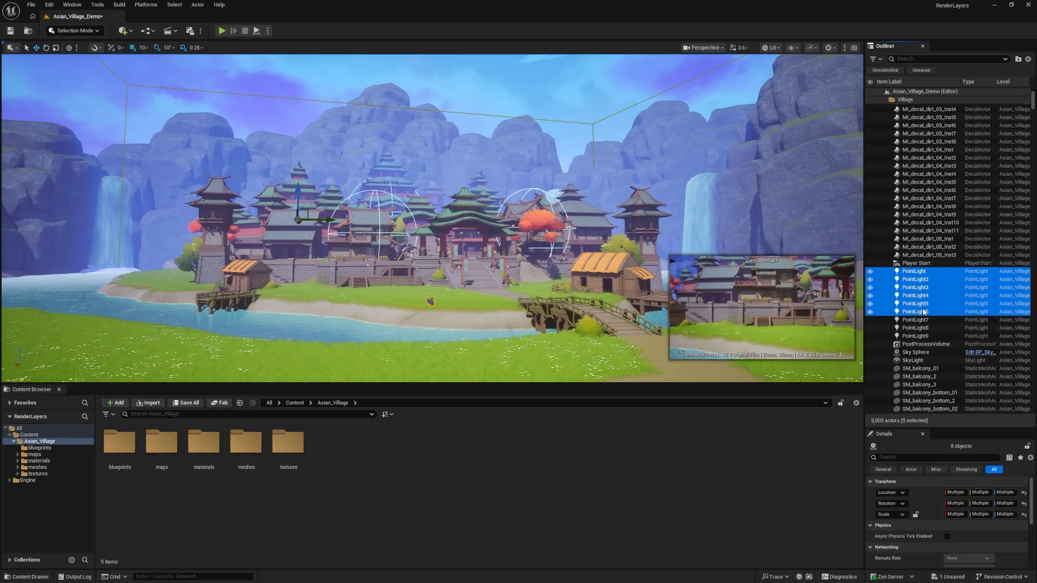
ctrl+click(923, 320)
ctrl+click(922, 328)
ctrl+click(922, 336)
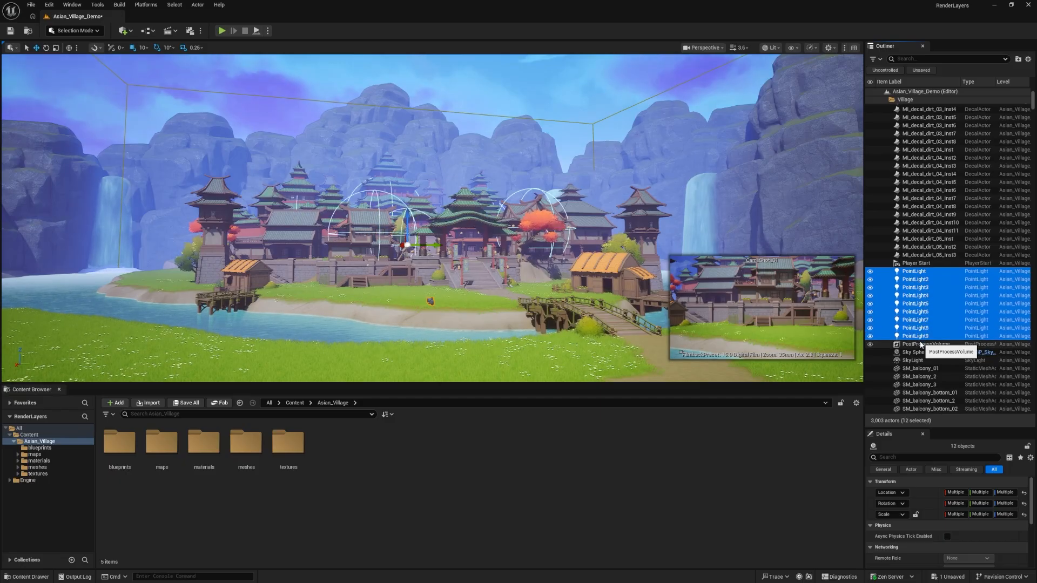
ctrl+click(921, 344)
scroll(935, 346, down, 1)
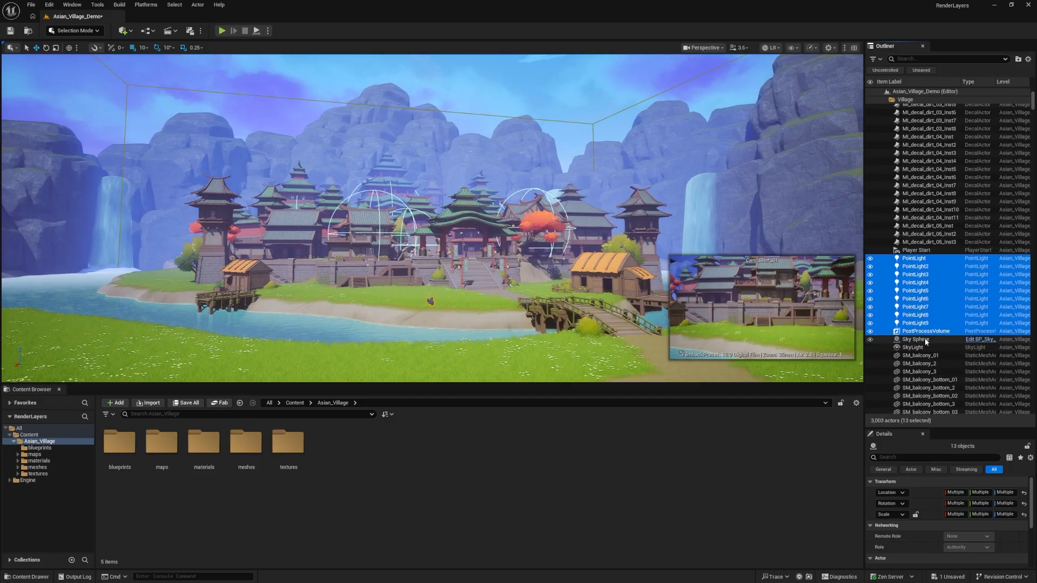
ctrl+click(920, 340)
ctrl+click(919, 349)
scroll(944, 316, down, 15)
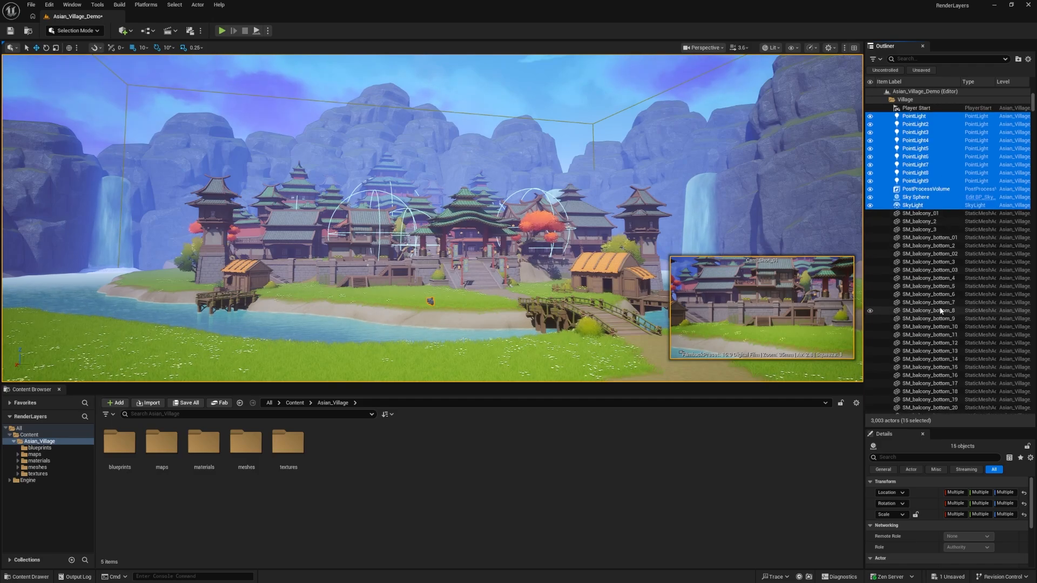
scroll(939, 303, down, 15)
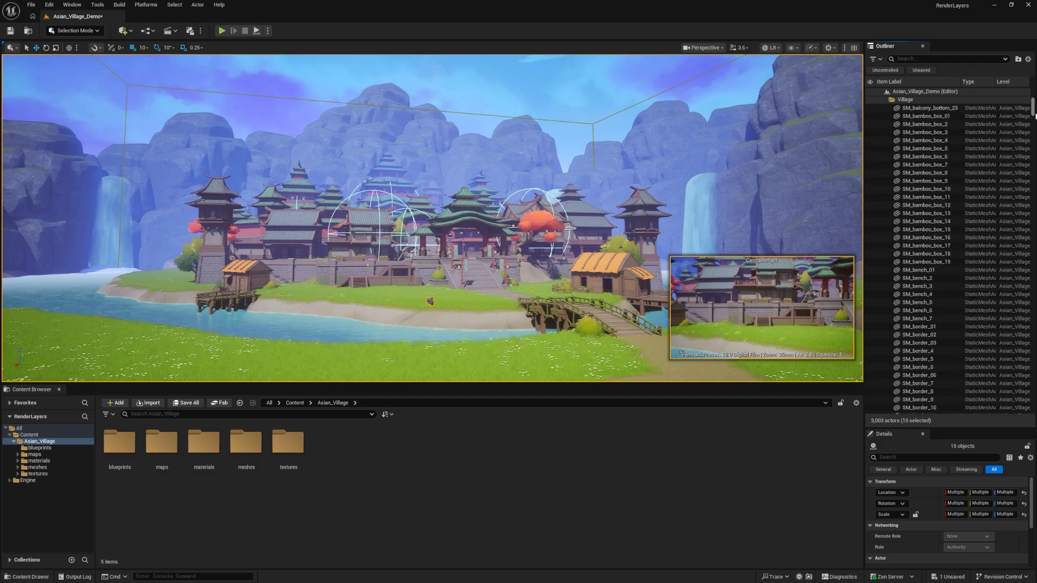
drag(1035, 115, 1034, 93)
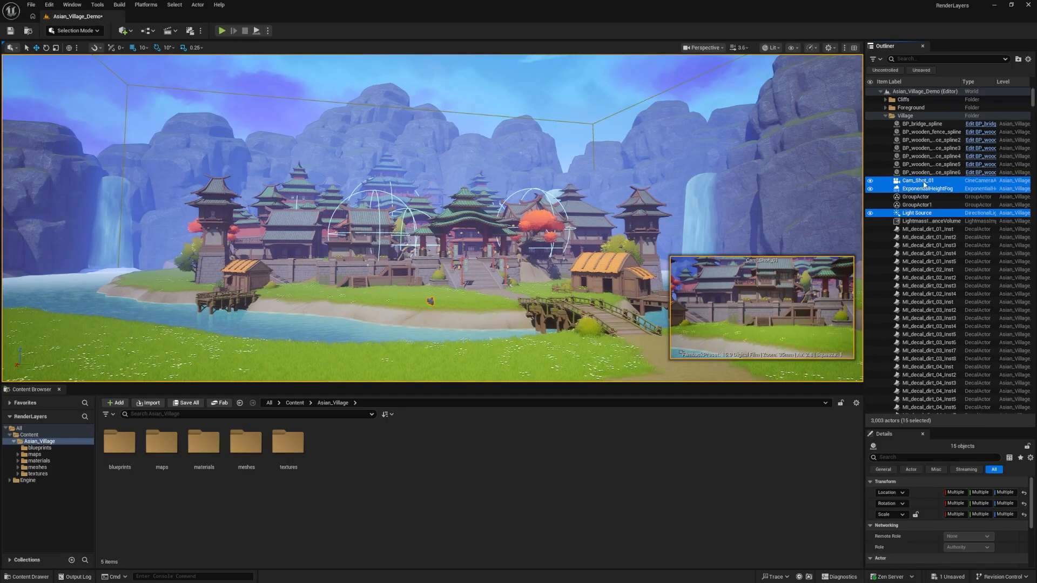
drag(922, 186, 907, 95)
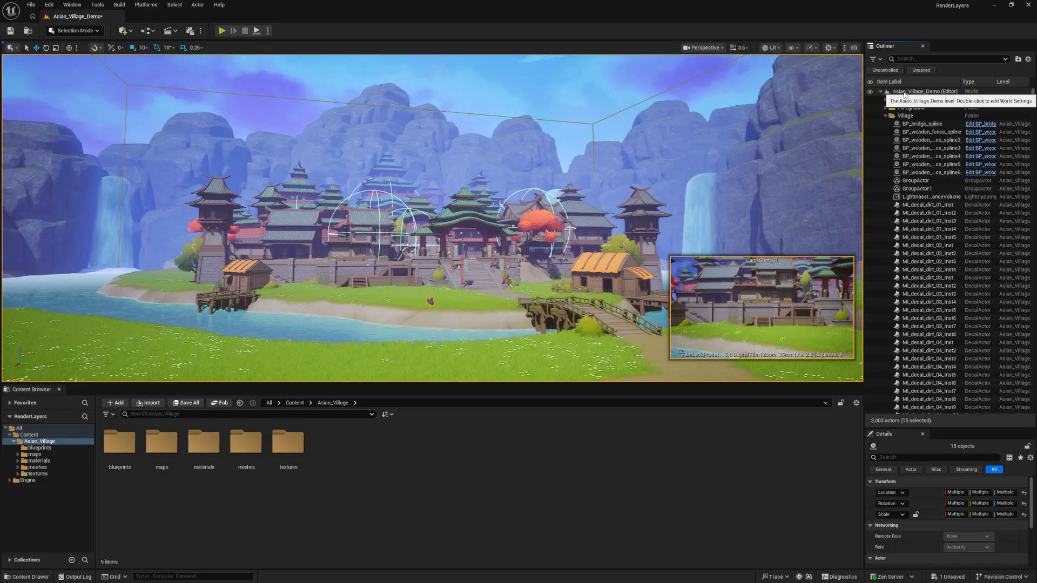
click(886, 116)
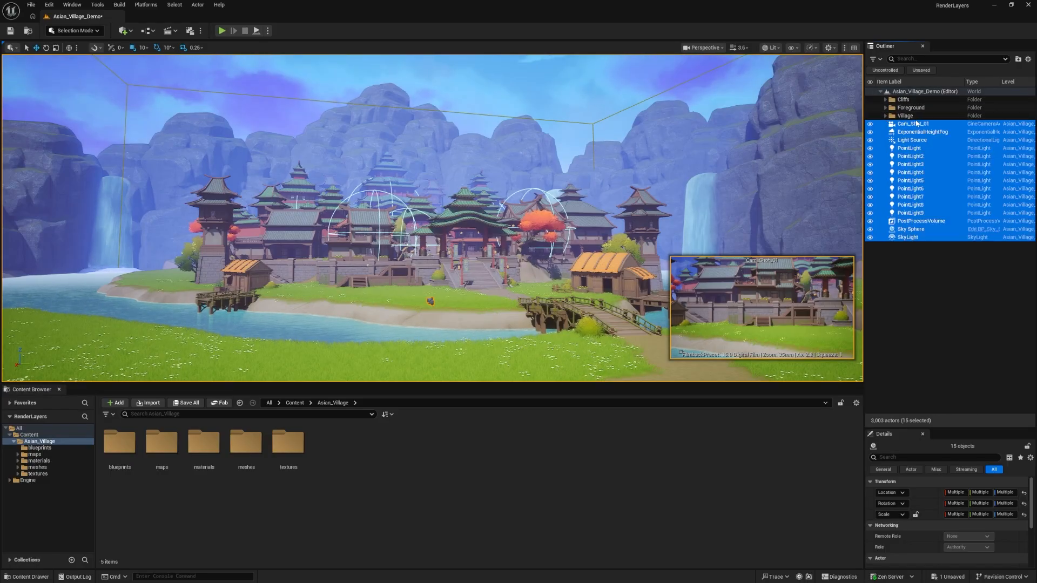
Toggle the visibility of the Village folder several times to check its contents, leaving it shown
click(904, 116)
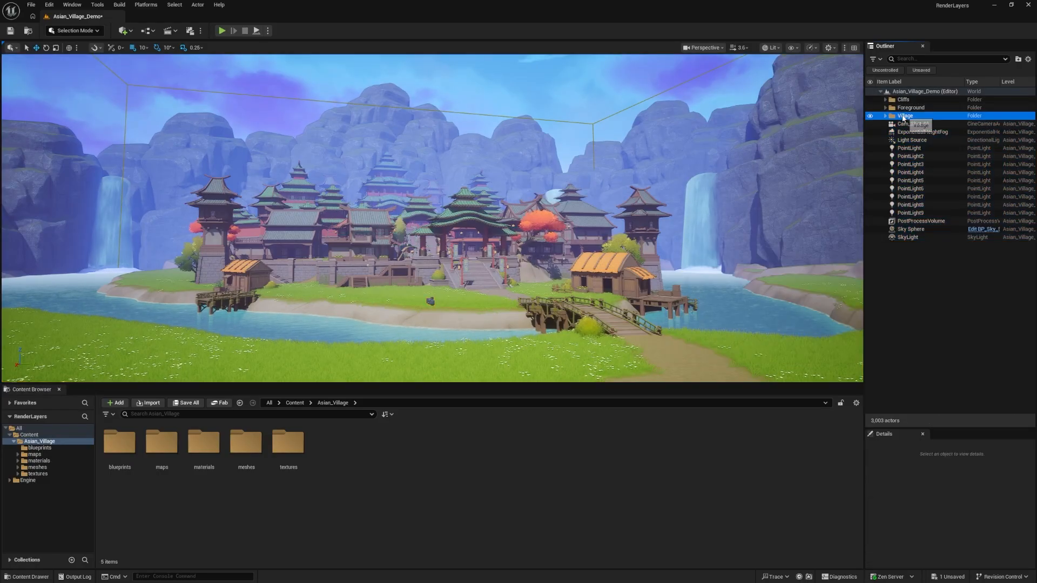
click(870, 116)
click(870, 116)
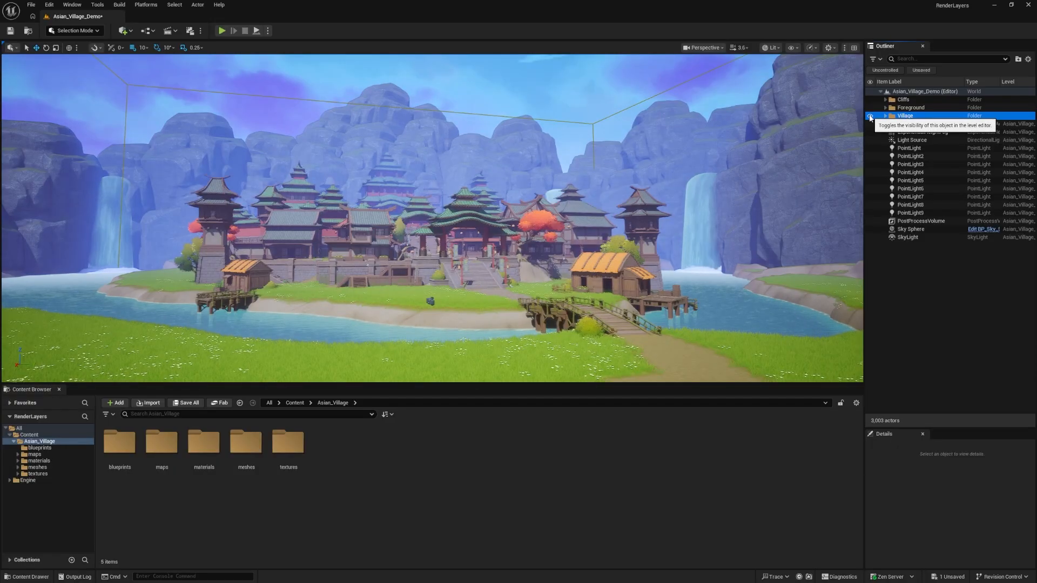
click(870, 116)
click(870, 115)
click(869, 115)
click(869, 115)
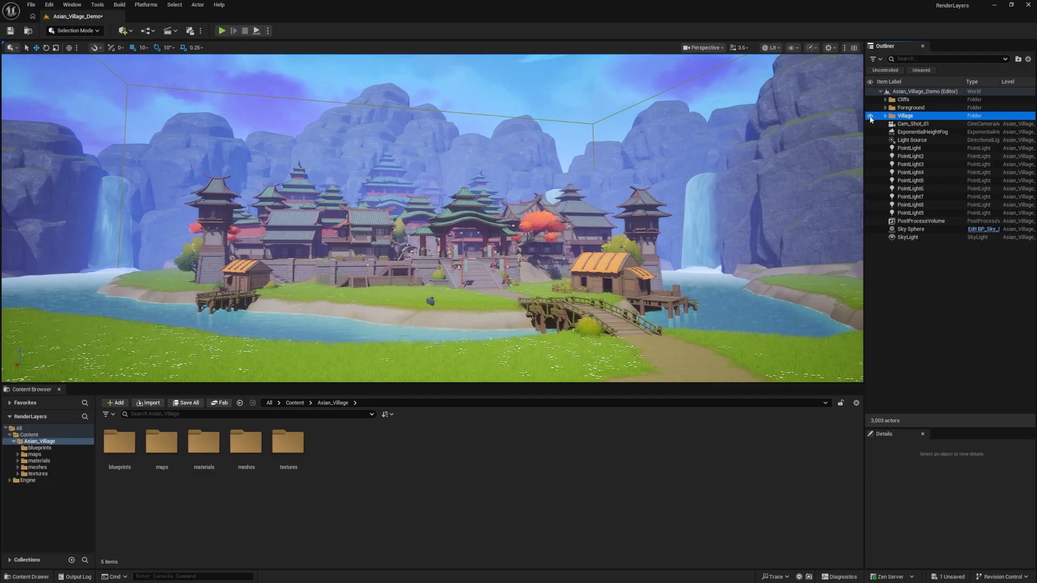
click(869, 116)
click(869, 115)
click(909, 291)
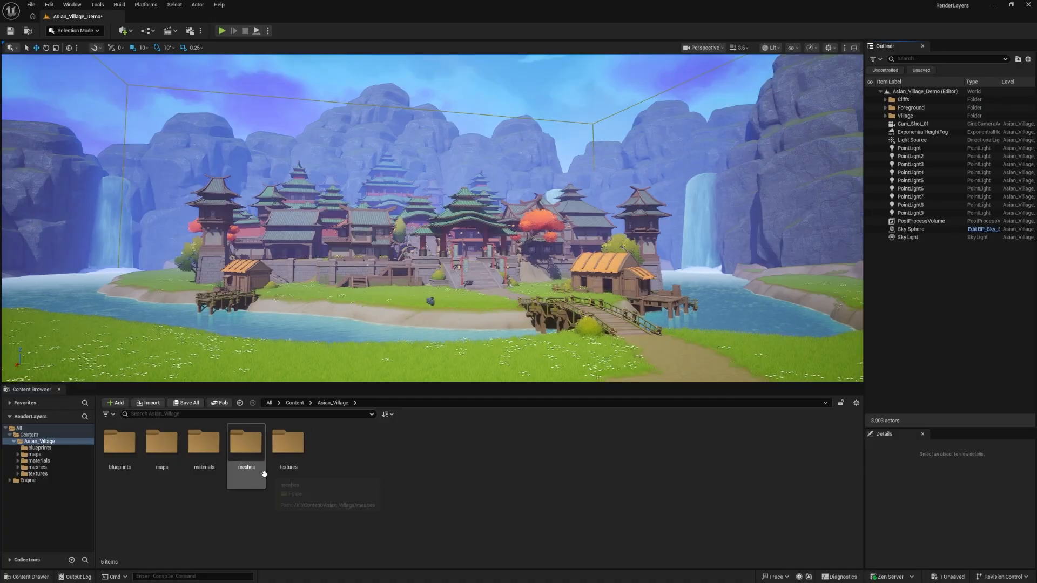
click(910, 107)
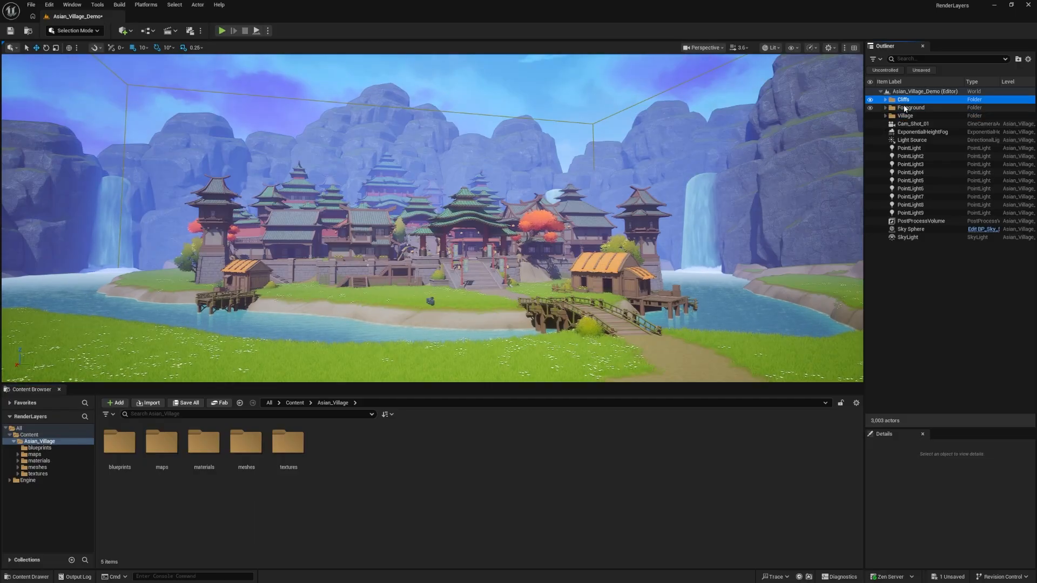
click(906, 115)
click(339, 517)
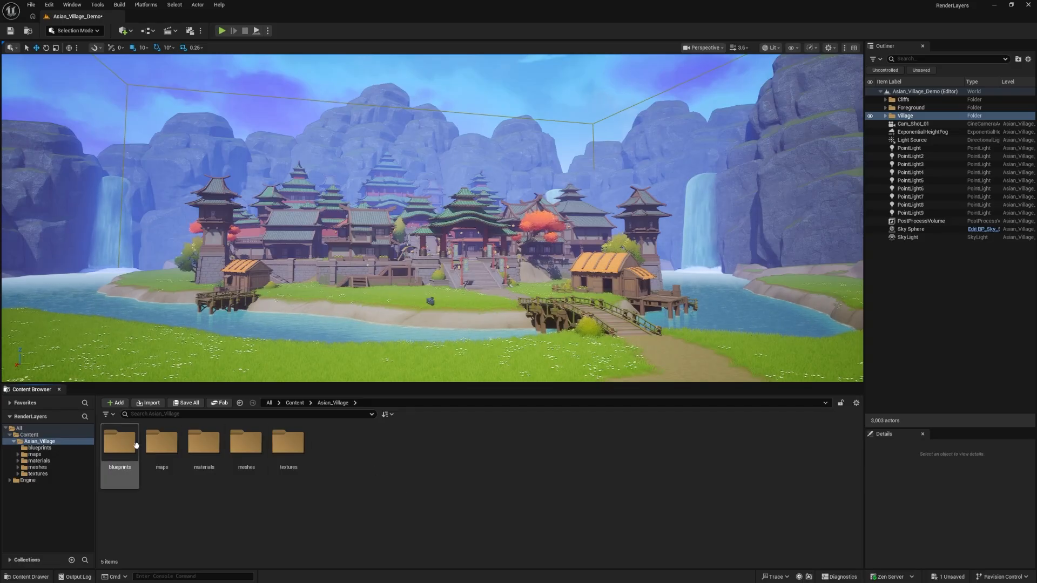
Create a new folder named Sequences directly inside the project's Content folder
click(57, 434)
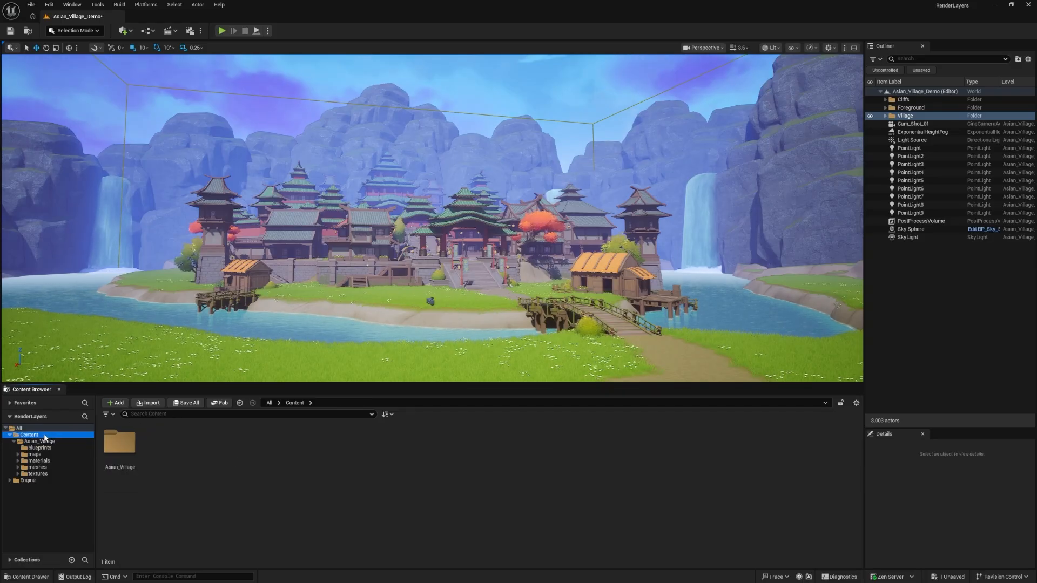
right_click(206, 456)
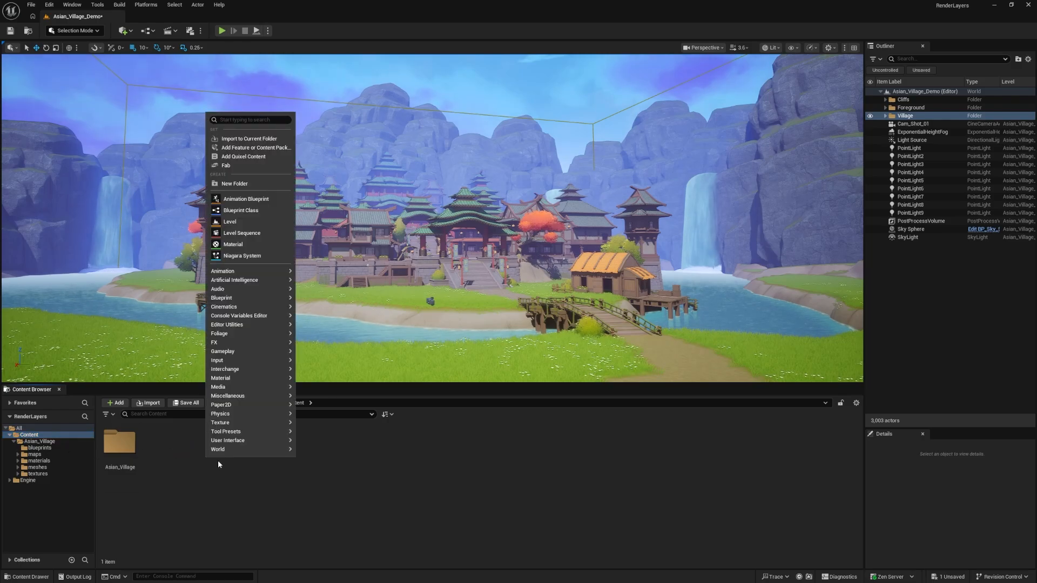
click(202, 469)
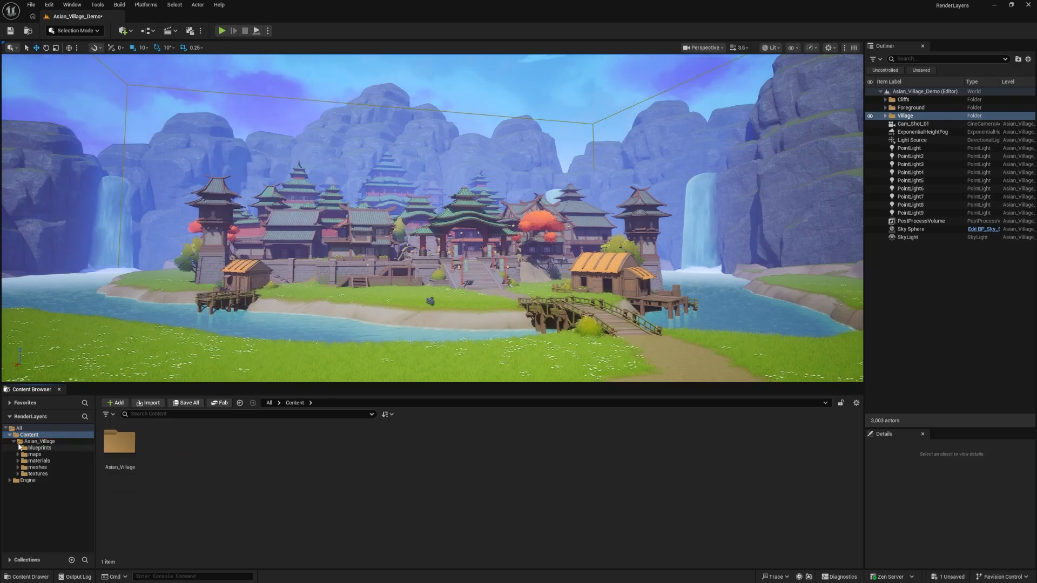
right_click(181, 448)
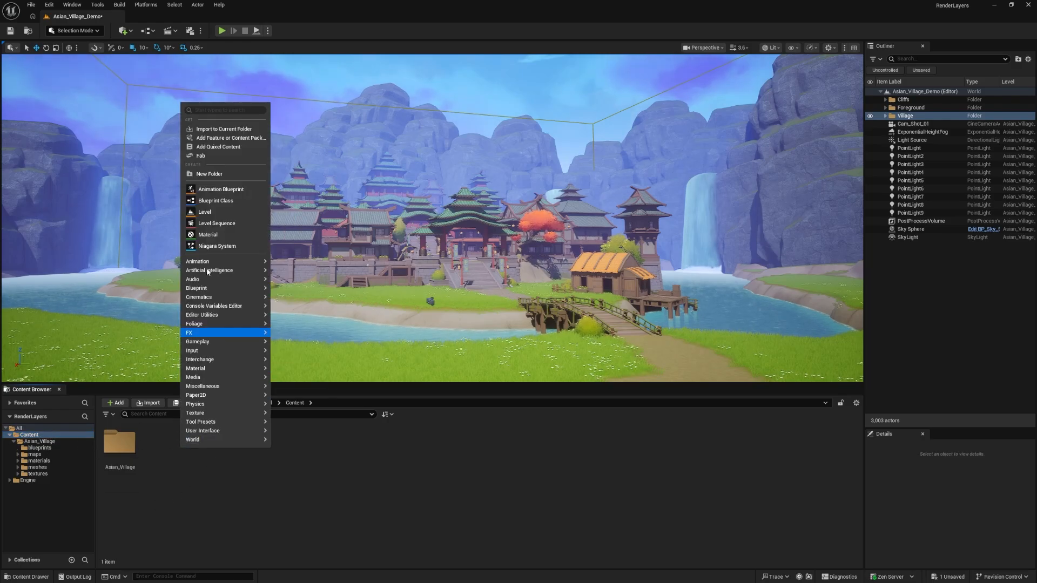
click(202, 174)
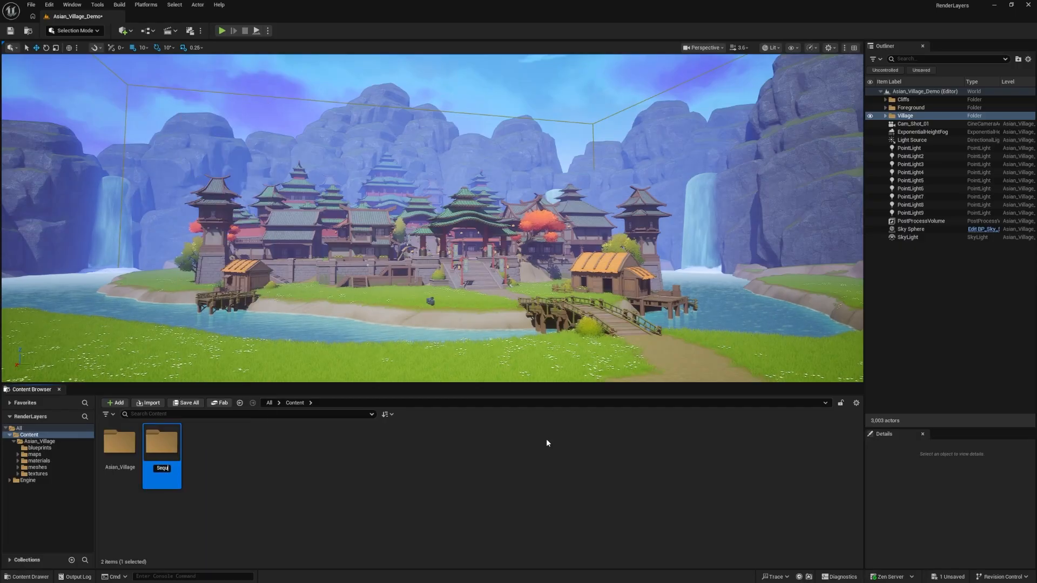
key(Return)
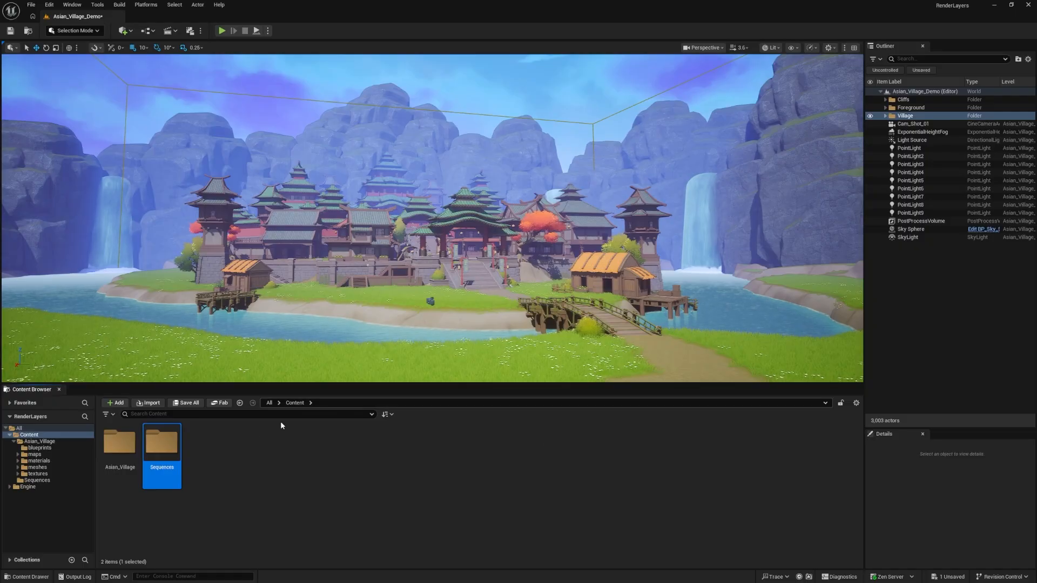
Create a Level Sequence named LS_Shot_01 inside the Sequences folder
click(206, 450)
click(171, 448)
double_click(171, 448)
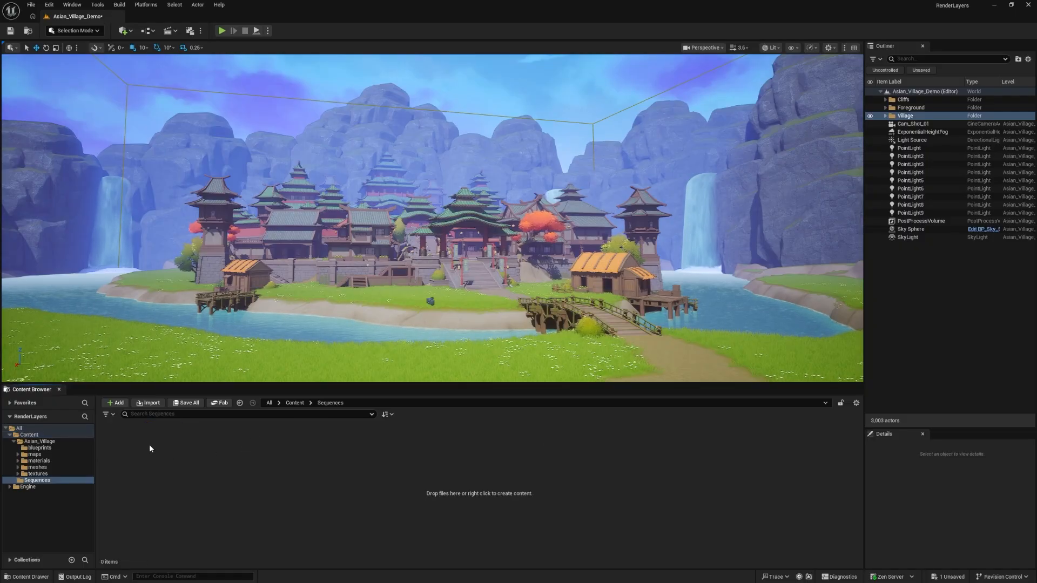
right_click(139, 460)
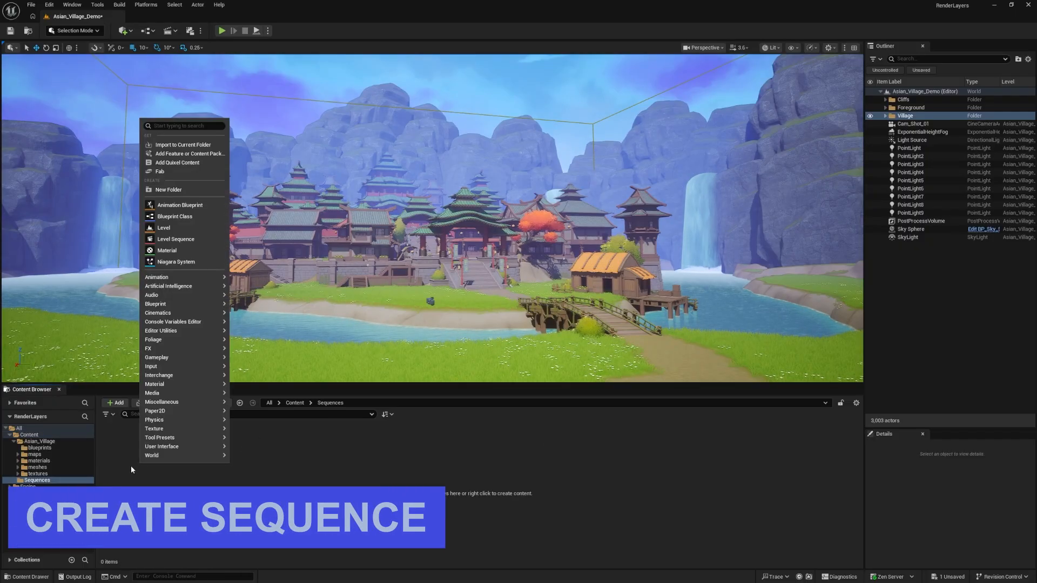
click(176, 239)
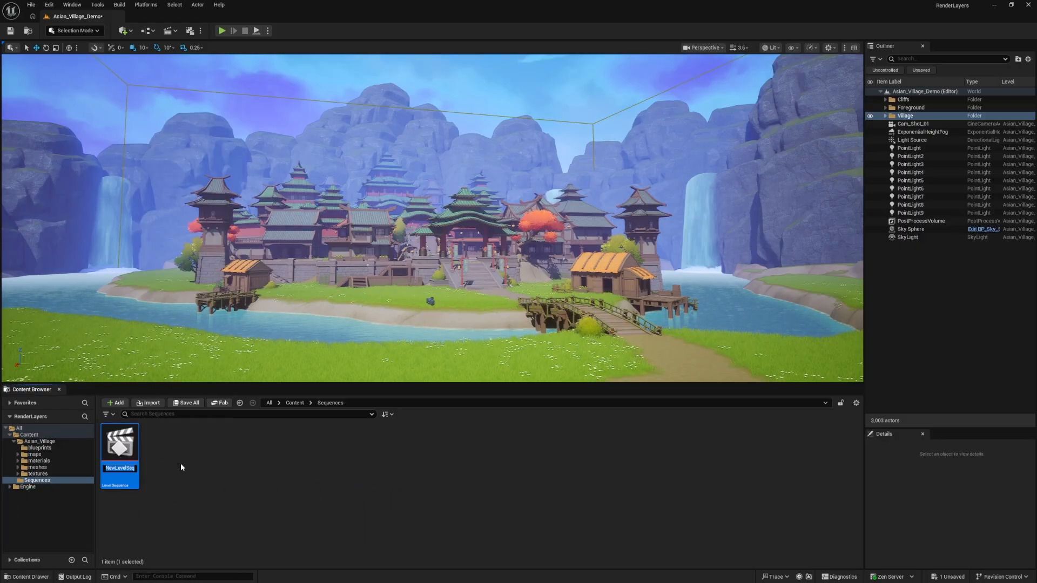
text(L)
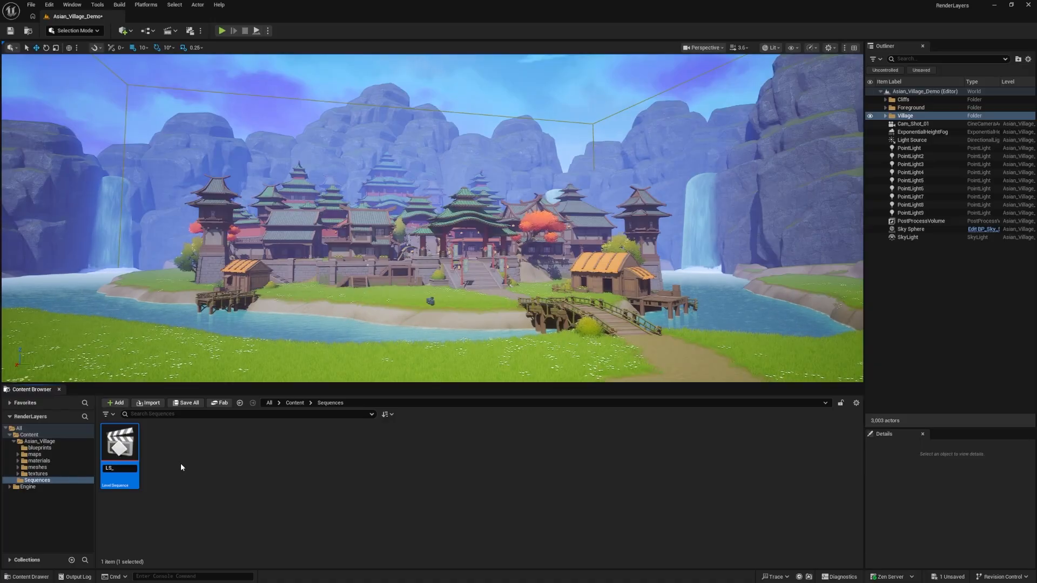
text(S_Sh)
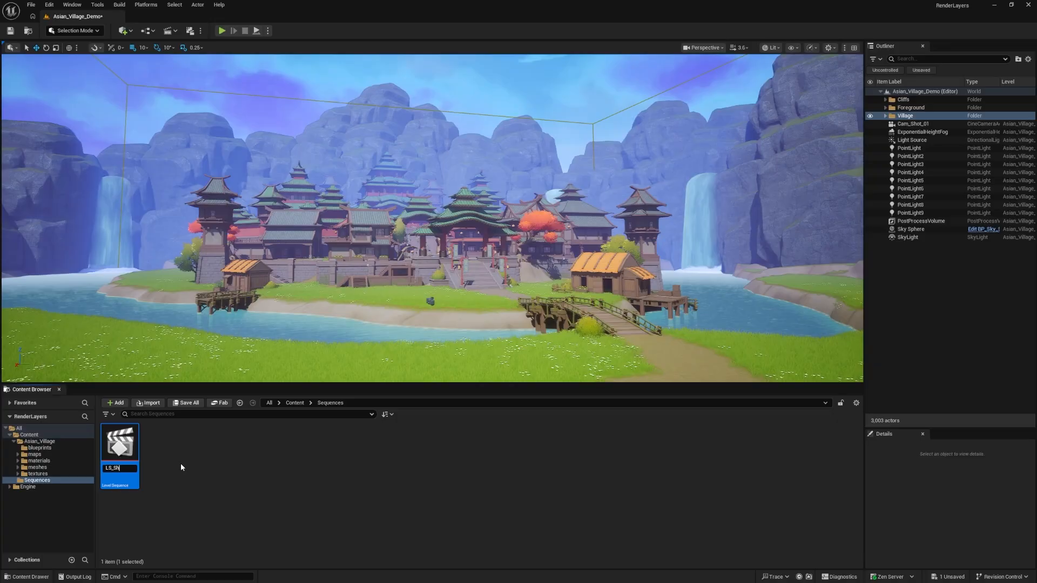
text(ot_0)
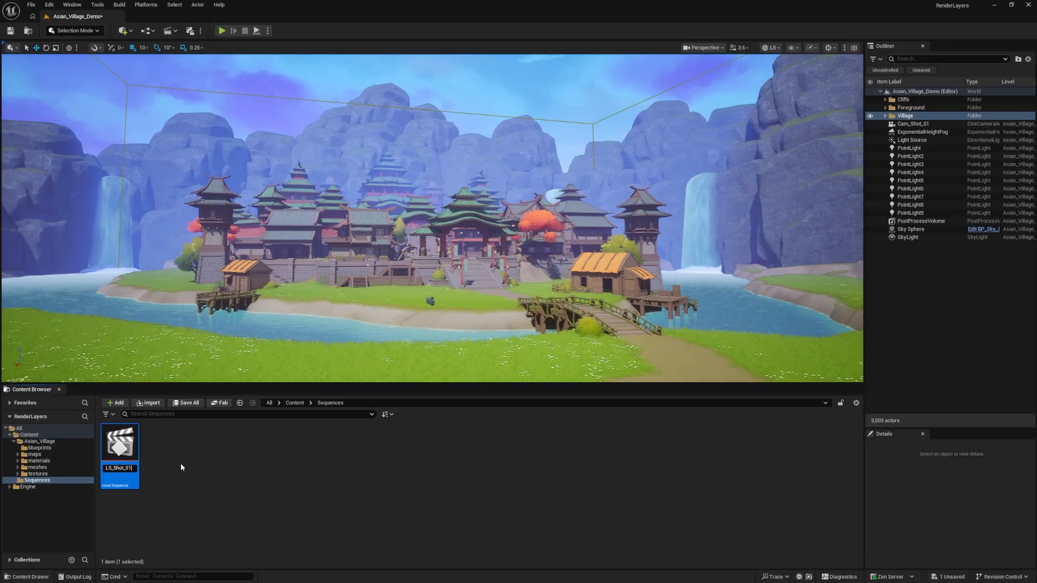
text(1)
key(Return)
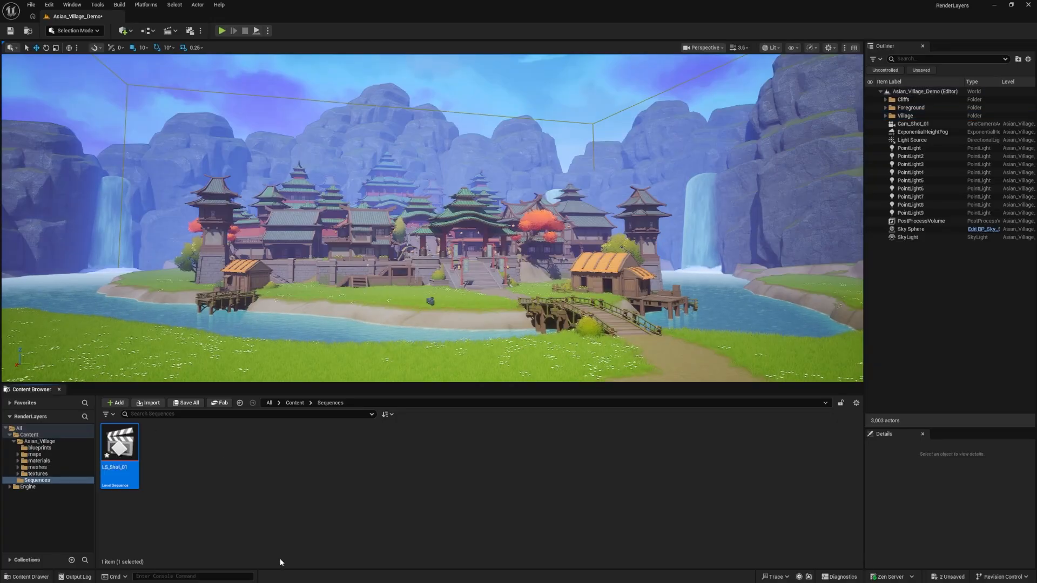
Delete the existing Cam_Shot_01 camera and add a new Cine Camera Actor to the level
click(918, 125)
key(Delete)
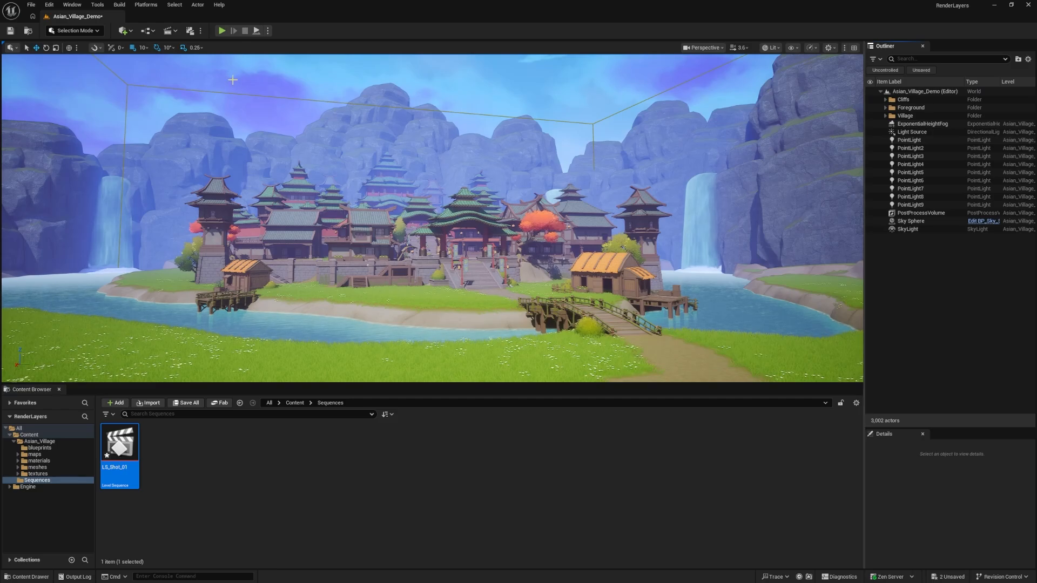
click(134, 32)
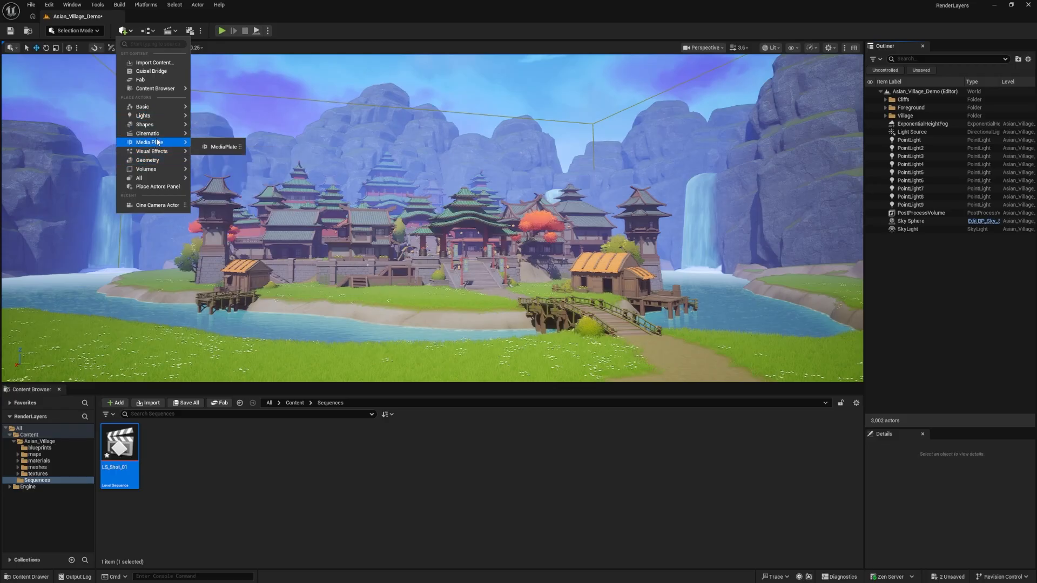
mouse_move(160, 135)
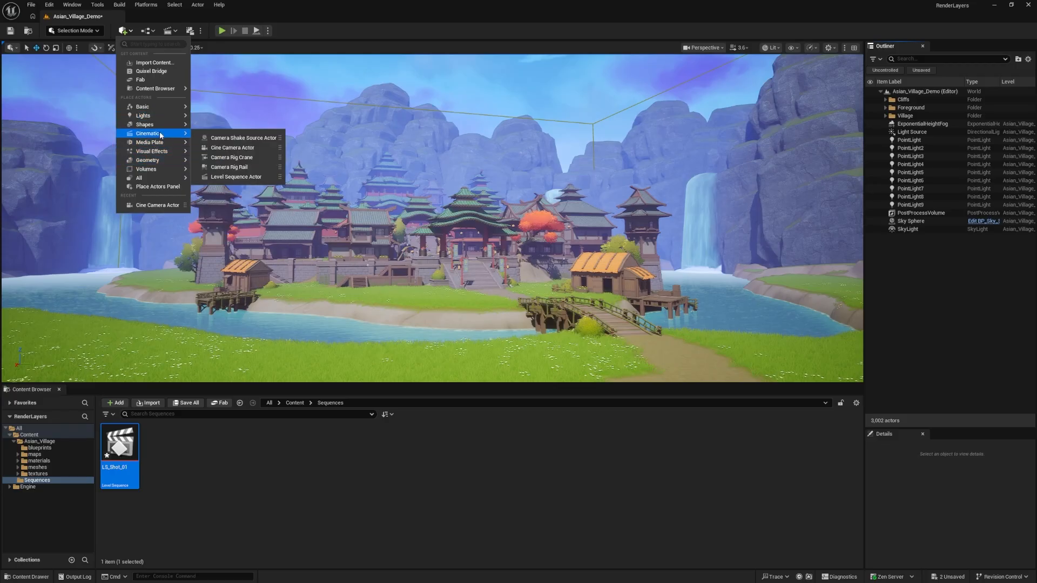
click(258, 148)
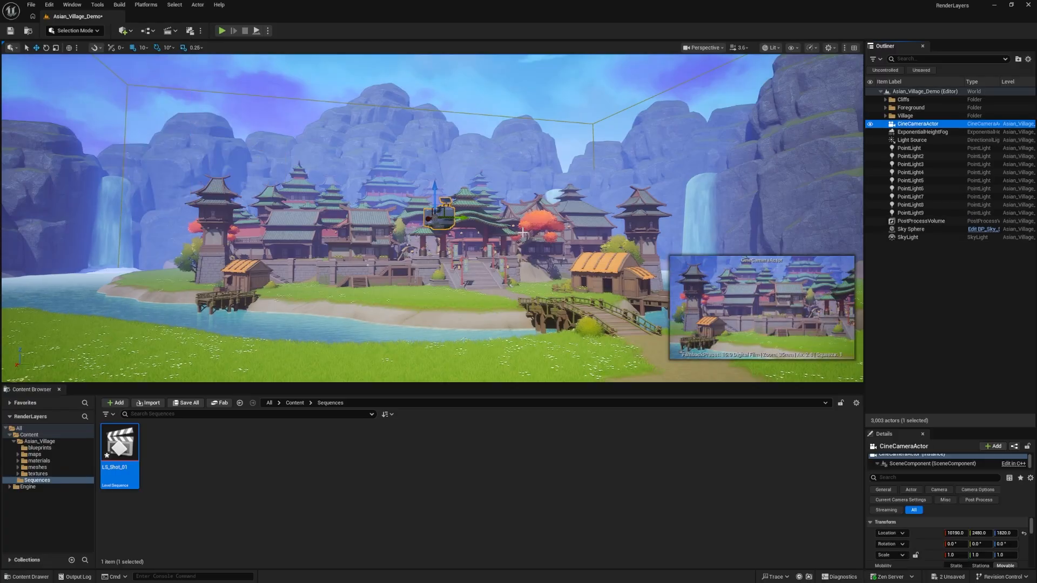
click(630, 467)
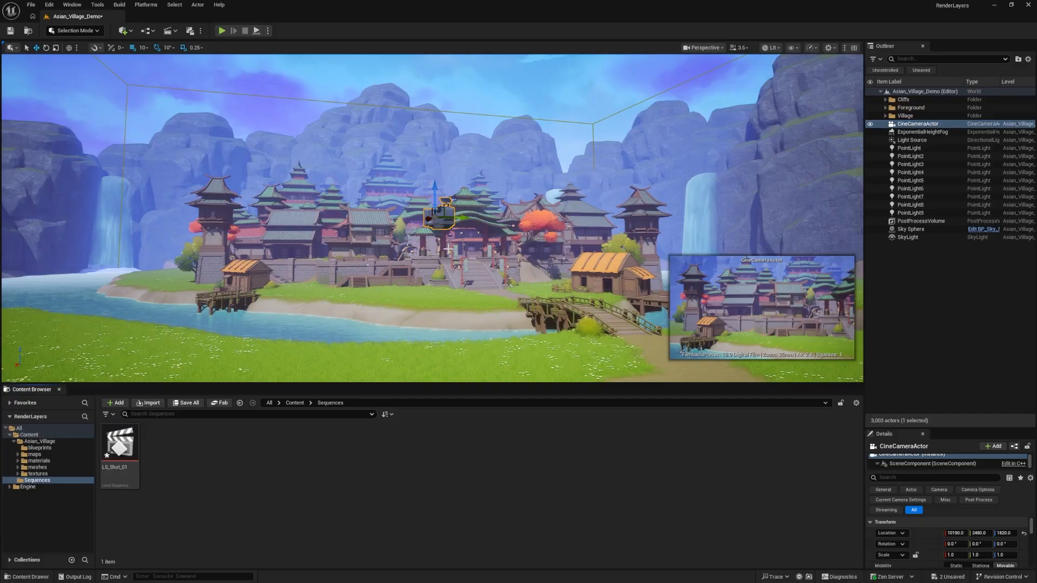
Rename the new cine camera as Cam_Shot_01 and save all unsaved level and asset changes
click(918, 124)
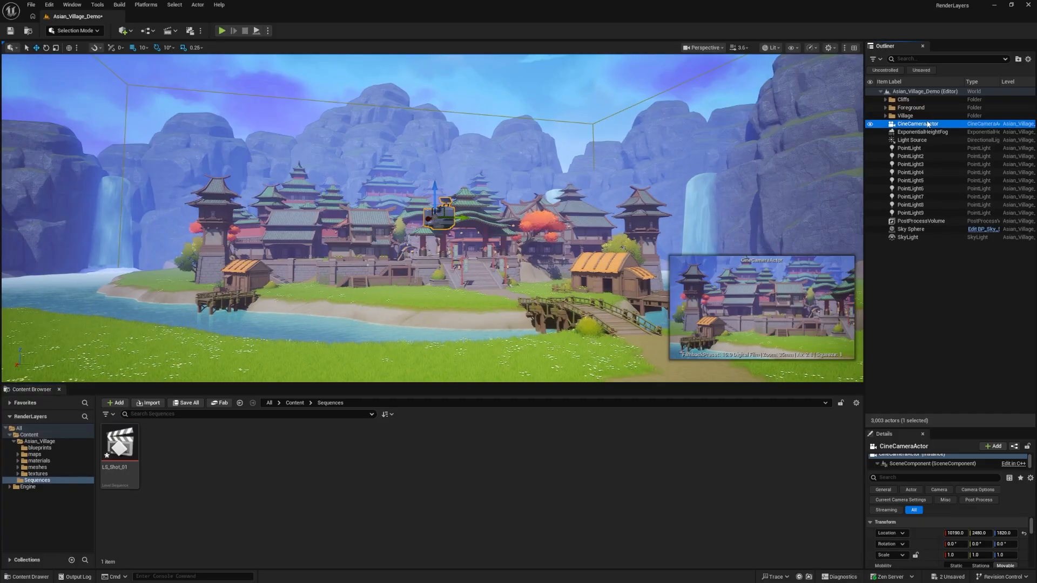
text(C)
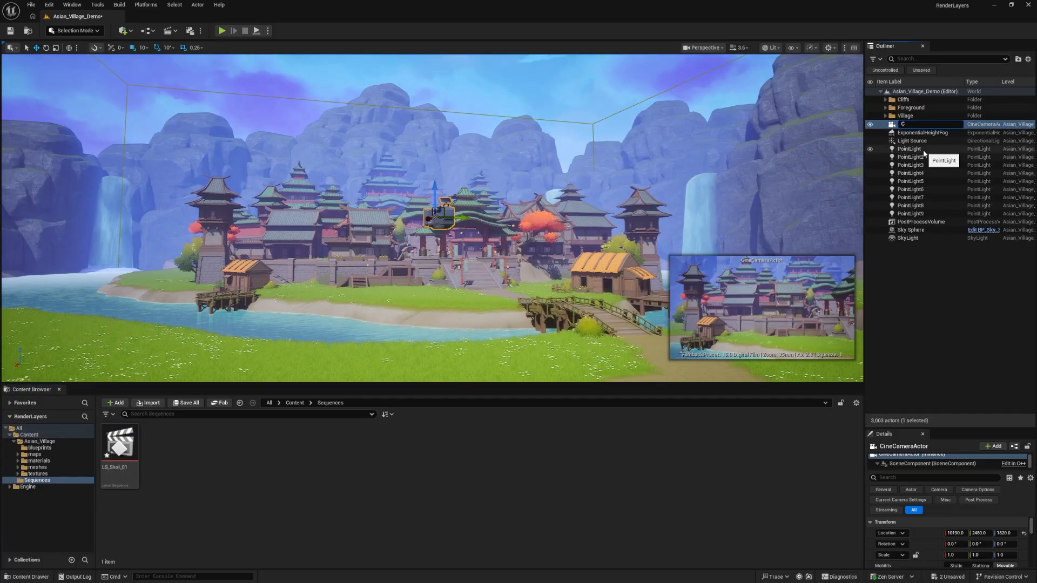
text(am_Shot_01)
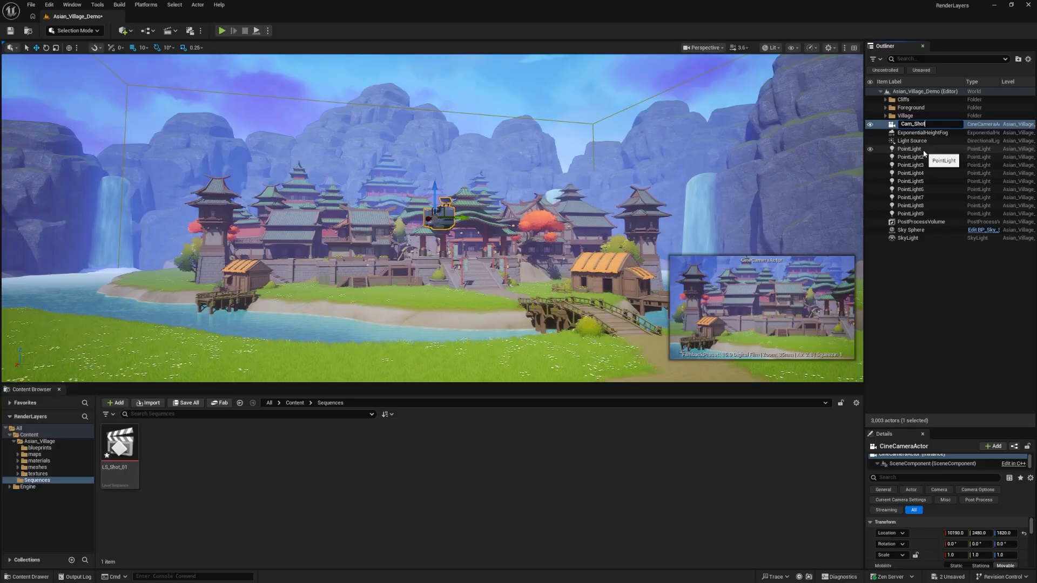
key(Return)
click(736, 418)
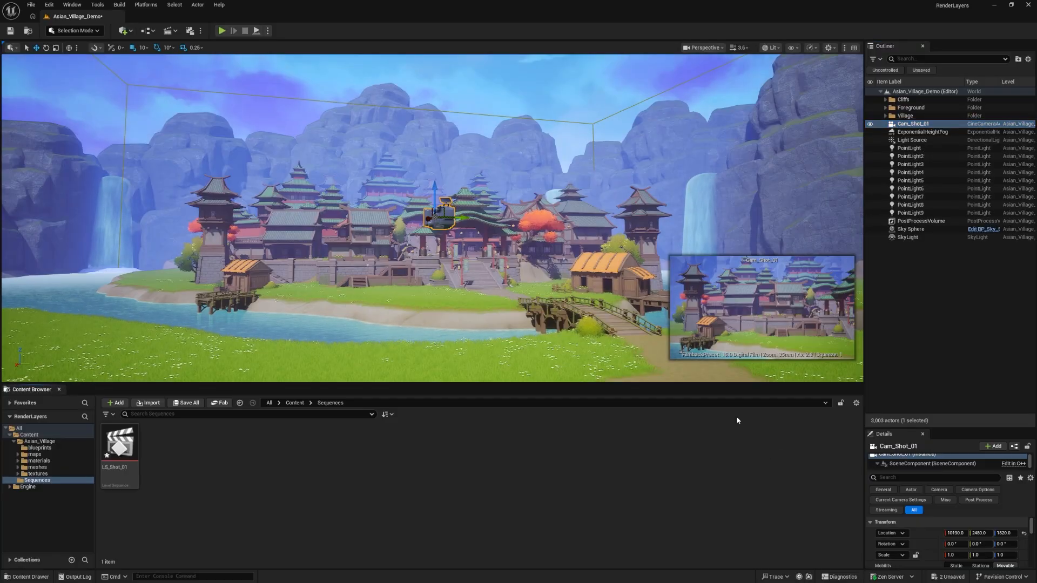
click(33, 5)
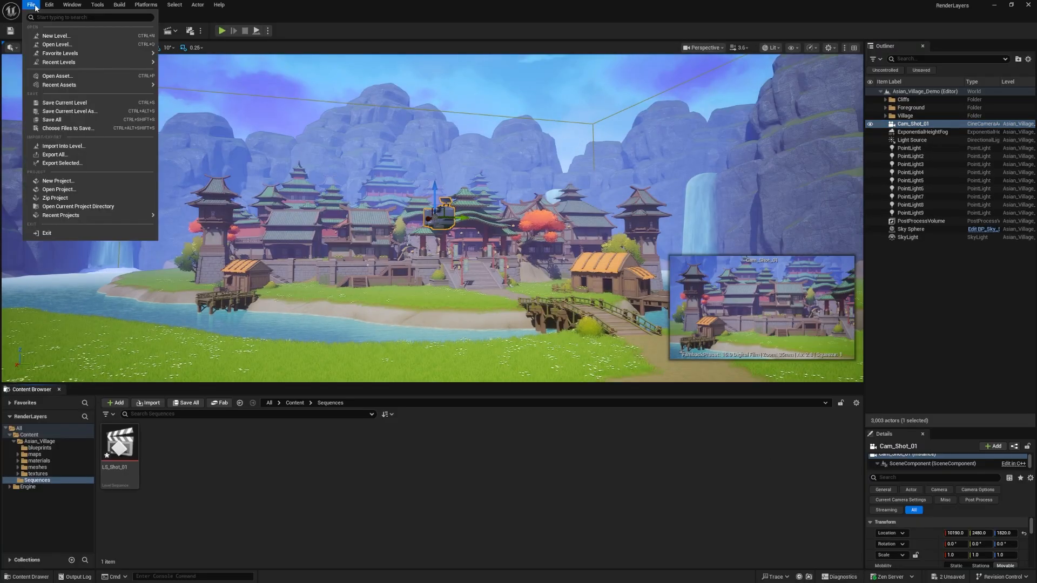
click(51, 120)
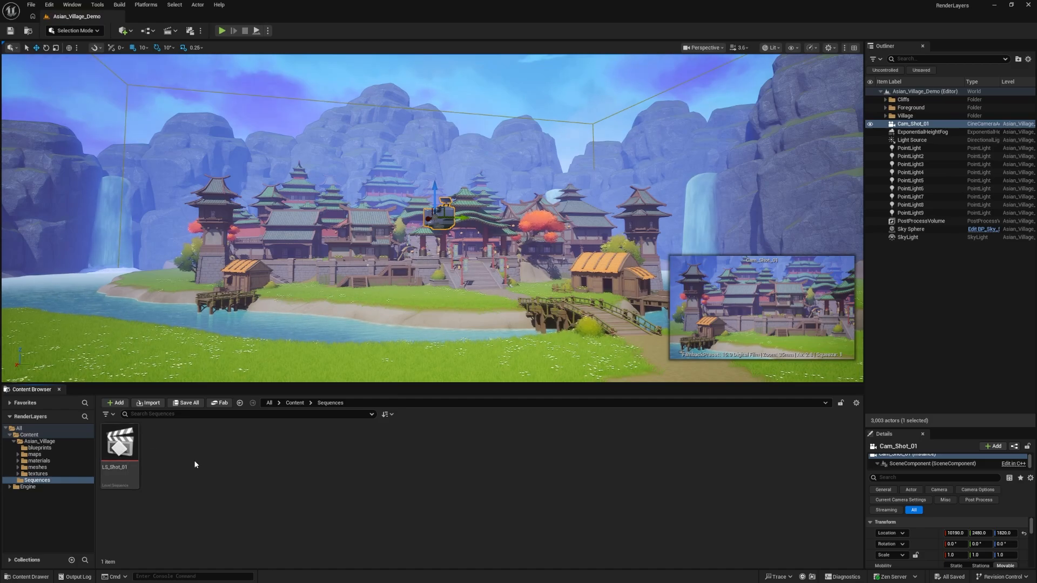
Open the LS_Shot_01 sequence in Sequencer and add the Cam_Shot_01 camera to it as a track
double_click(120, 443)
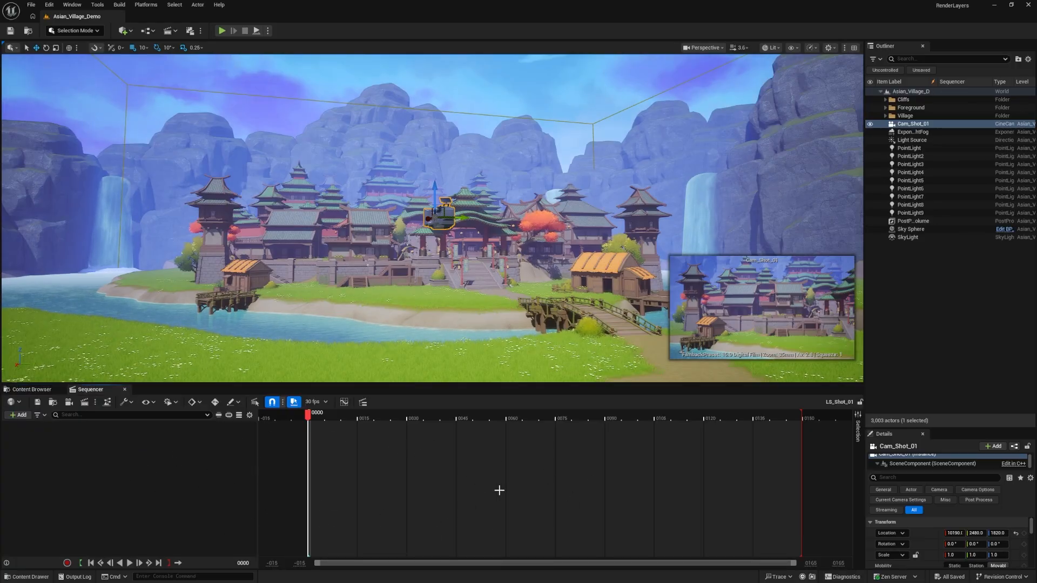
drag(912, 124, 160, 468)
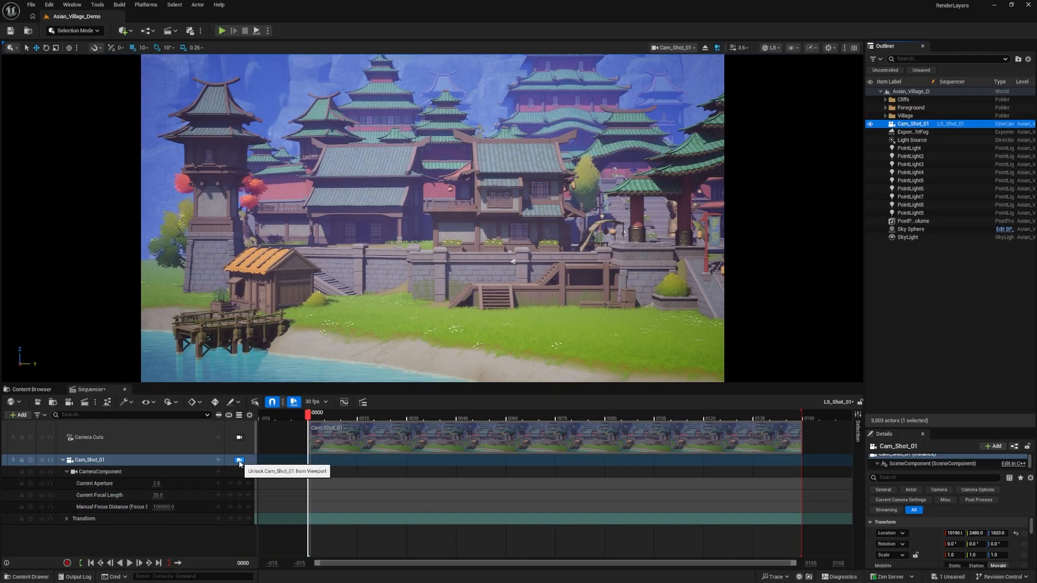
Switch the viewport between the Cam_Shot_01 camera view and the free perspective view, leaving it unlocked from the camera
click(240, 461)
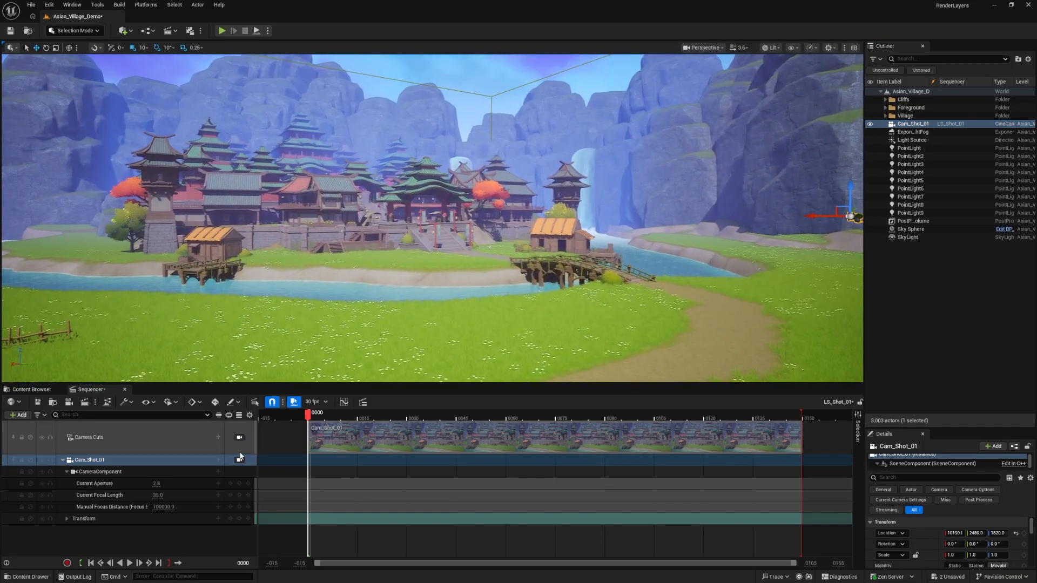
click(241, 461)
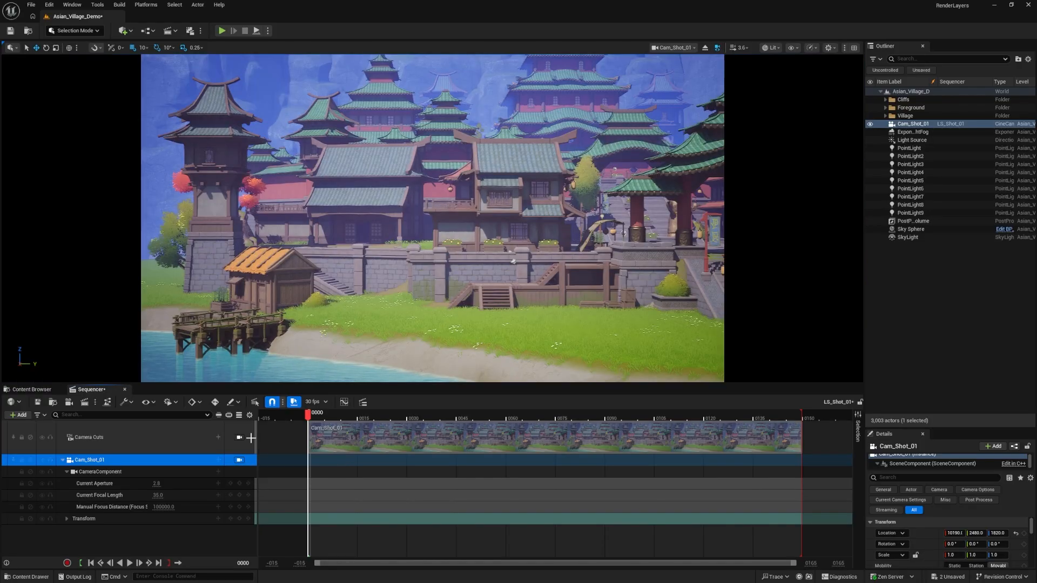
click(237, 461)
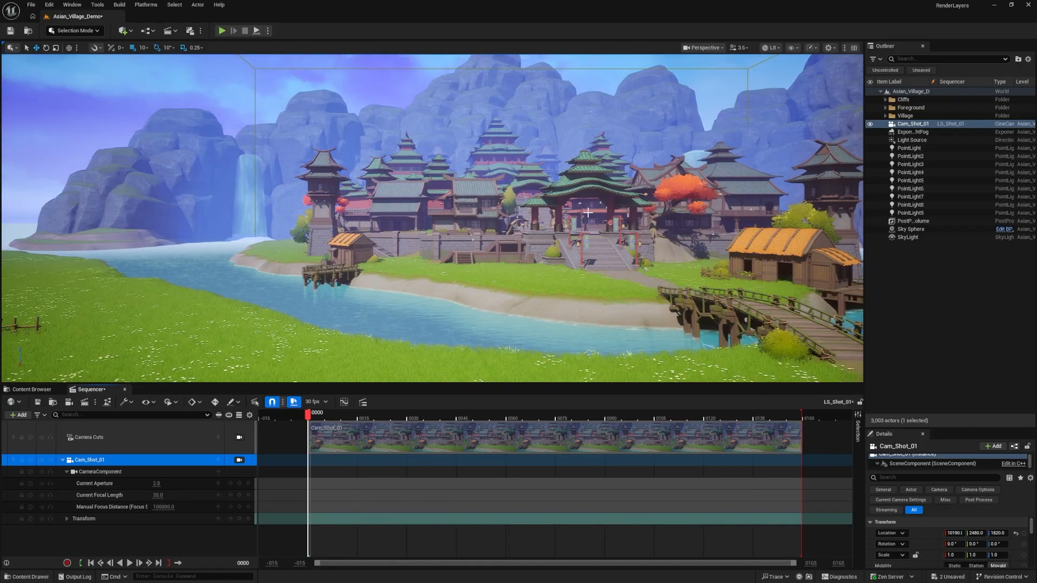
Switch the viewport between the perspective view and Cam_Shot_01, leaving it locked to the Cam_Shot_01 camera track
click(704, 47)
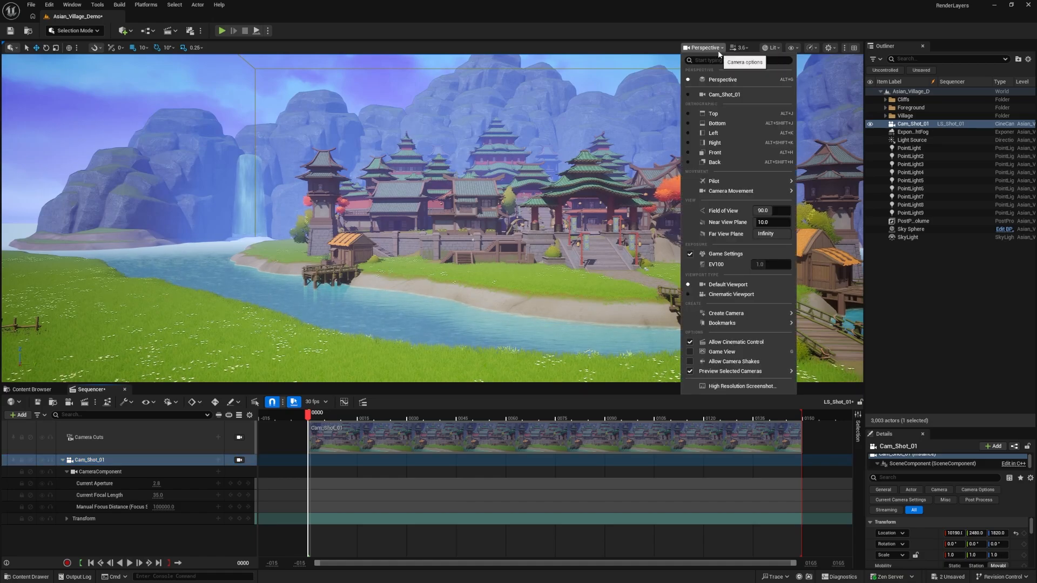
click(708, 95)
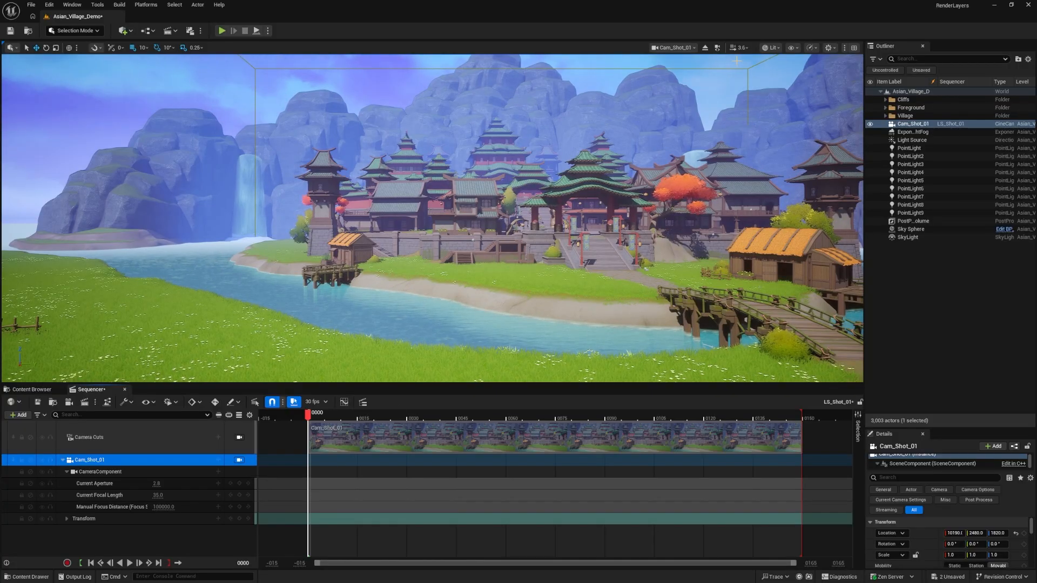
click(705, 48)
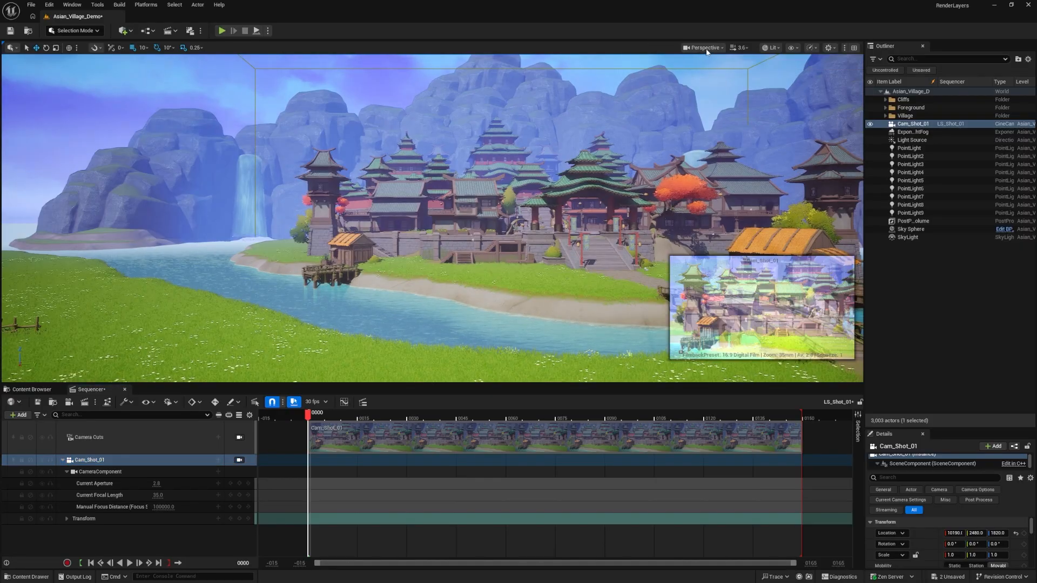
click(243, 462)
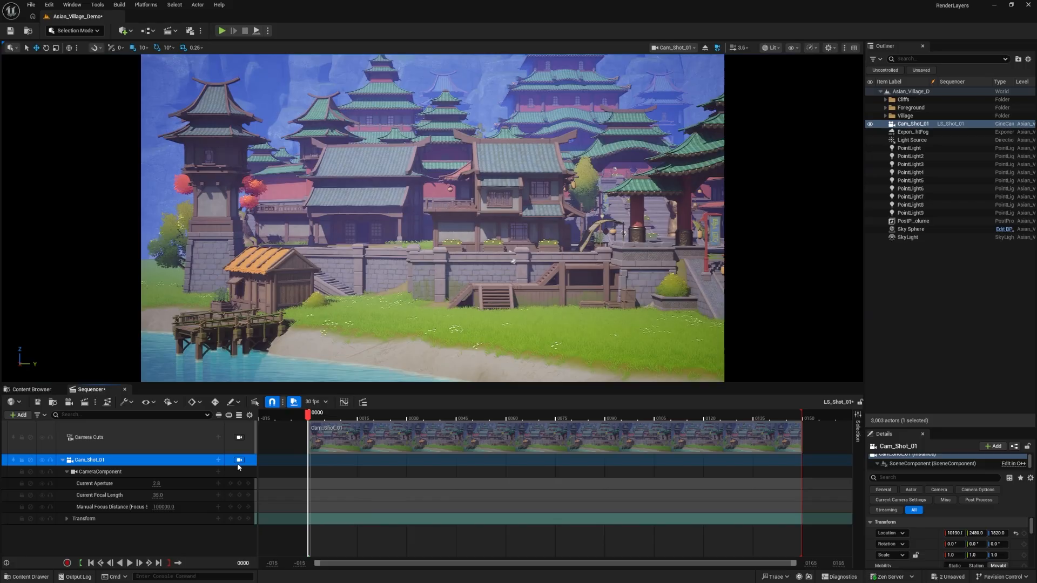
Reposition Cam_Shot_01 to face the village gate from farther back and set its current focal length to 15
key(s)
right_drag(446, 290, 449, 295)
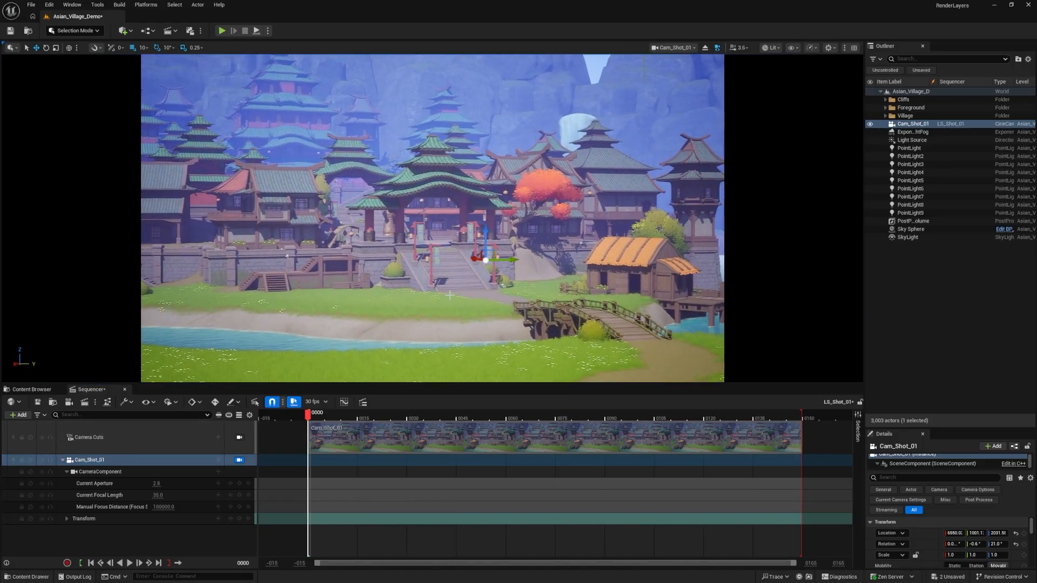
click(158, 495)
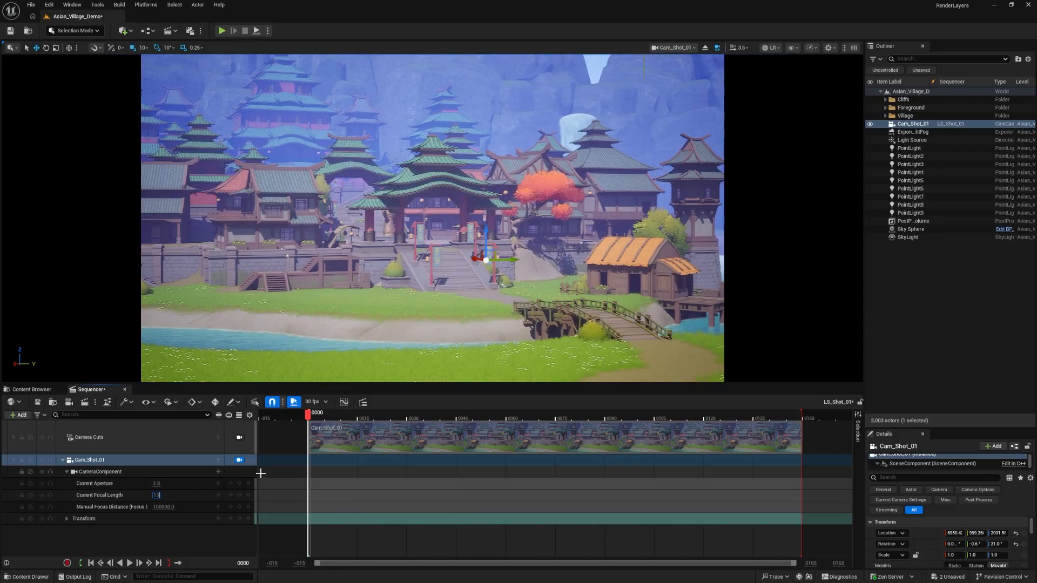
key(Return)
Frame a wide shot of the whole village and waterfalls with Cam_Shot_01 and key the camera's transform at frame 0
key(w)
mouse_move(448, 294)
right_down()
mouse_move(446, 303)
mouse_move(439, 278)
right_up()
key(w)
key(w)
key(s)
key(w)
key(s)
key(w)
key(s)
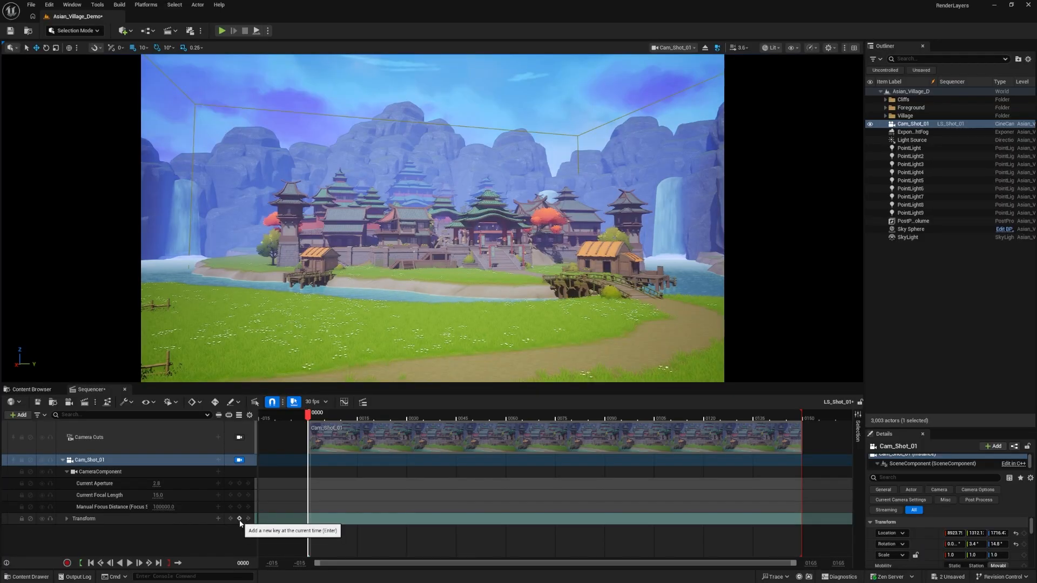
click(239, 519)
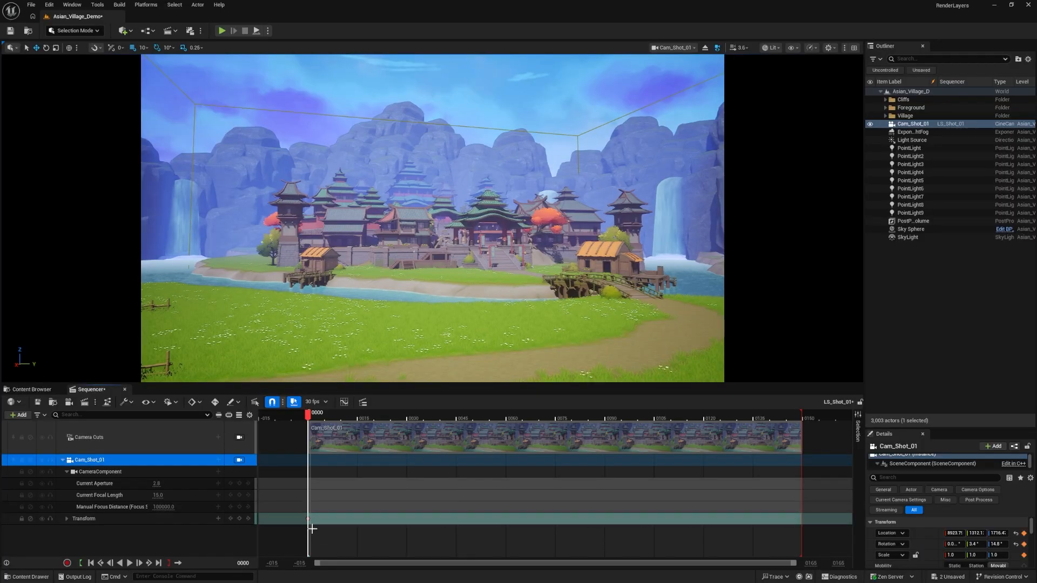
At frame 150, move Cam_Shot_01 closer to the village and add a second transform key
drag(309, 418, 803, 439)
key(w)
mouse_move(690, 359)
right_down()
mouse_move(696, 369)
mouse_move(709, 360)
right_up()
key(q)
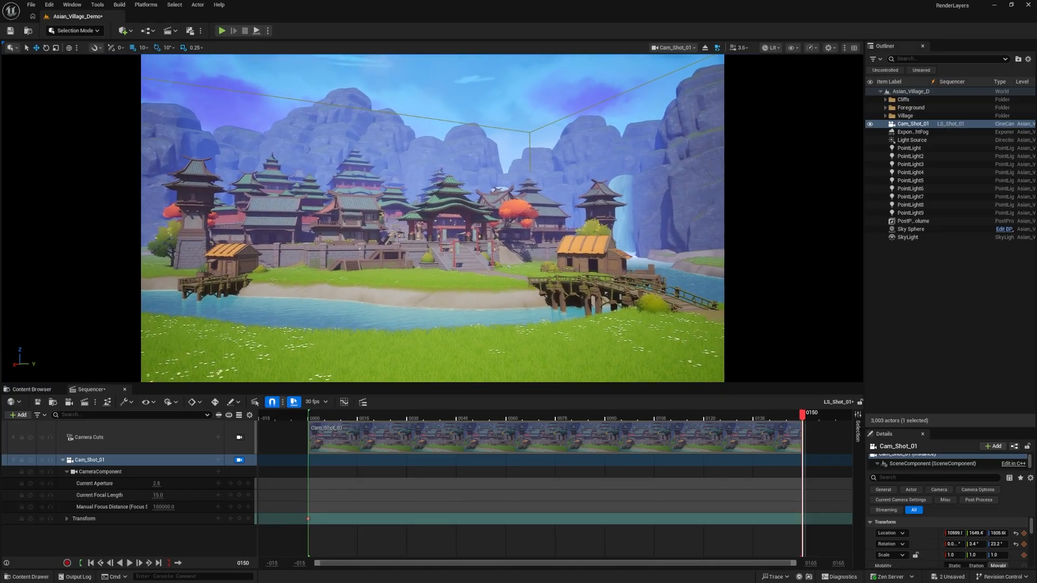
click(240, 519)
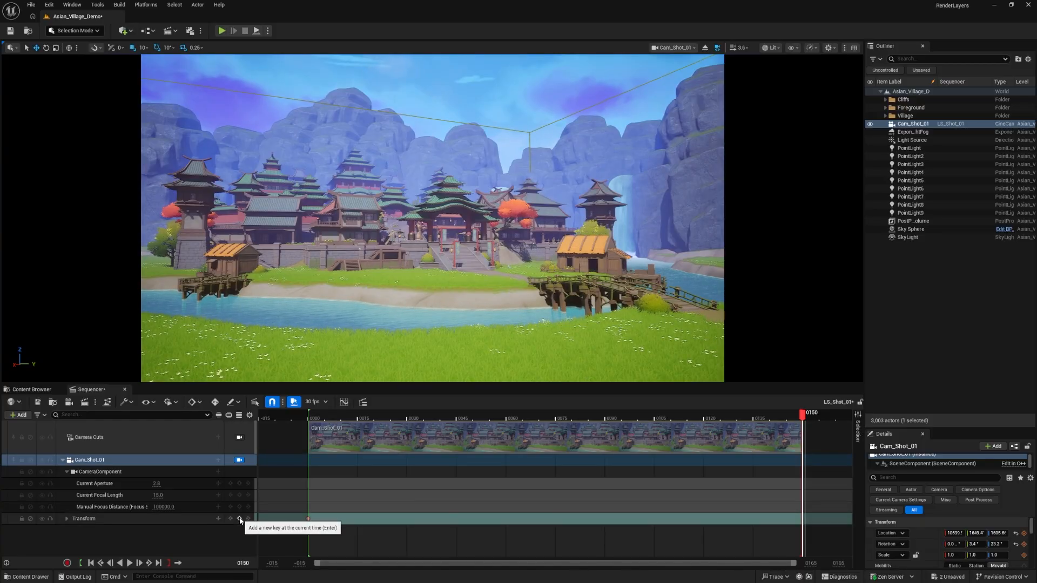
click(240, 519)
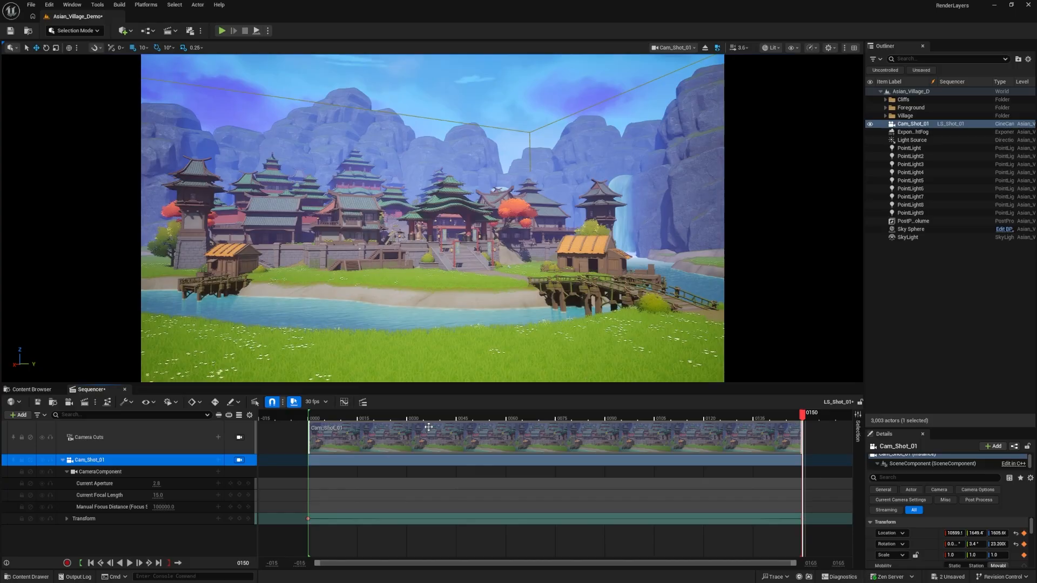
Play back the camera move and set both Cam_Shot_01 transform keys to Linear interpolation
click(312, 416)
key(space)
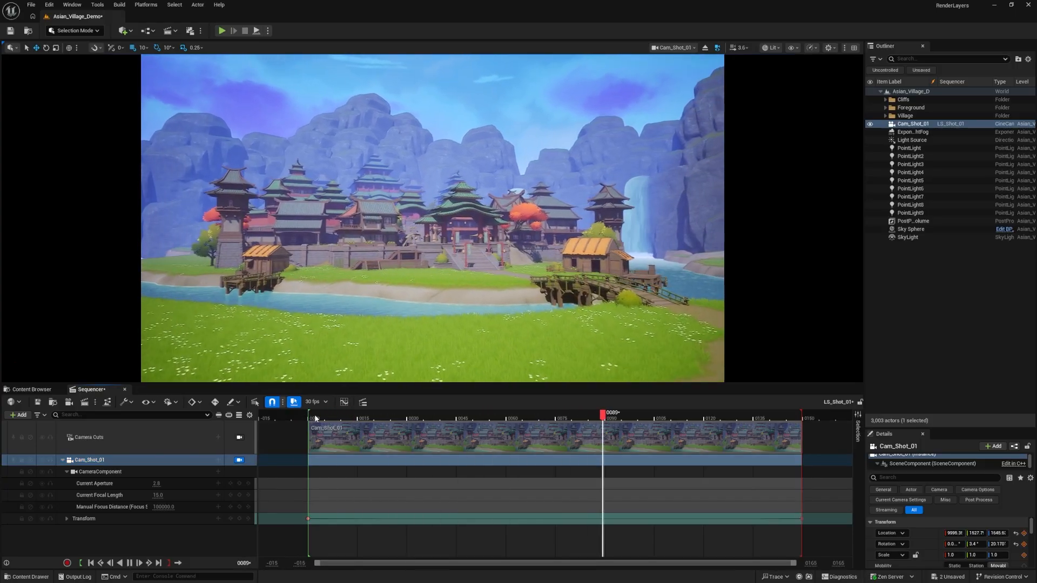
key(space)
drag(814, 542, 307, 519)
right_click(310, 519)
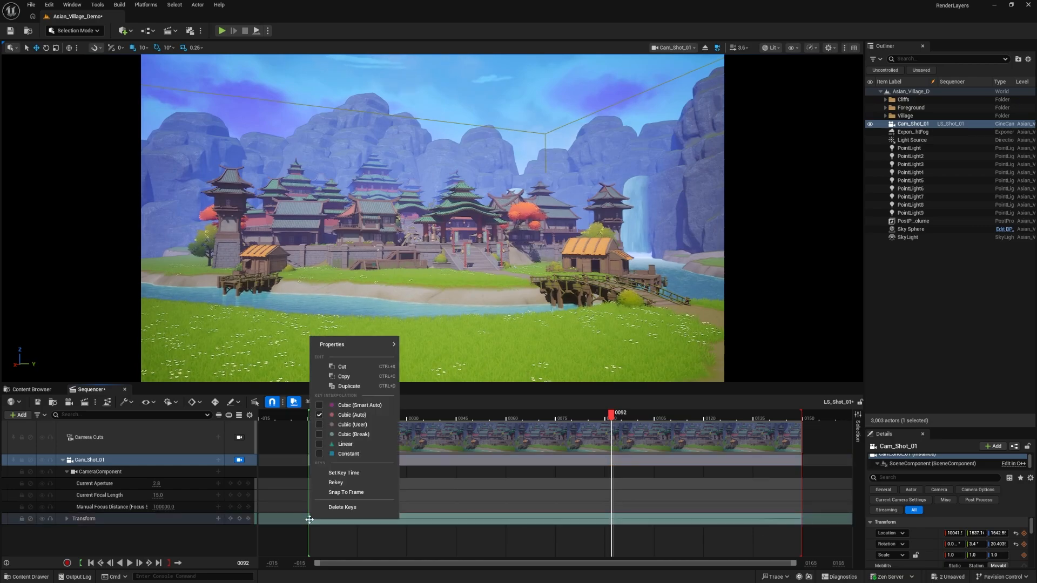
click(323, 445)
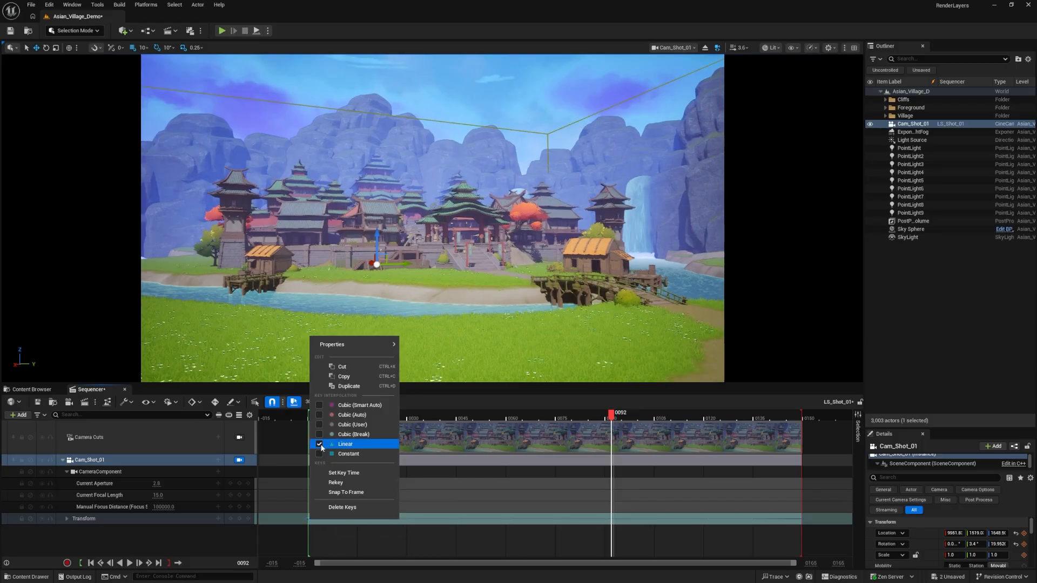
Play and scrub the sequence from the start to check the camera's linear movement
drag(478, 419, 418, 424)
click(293, 417)
key(space)
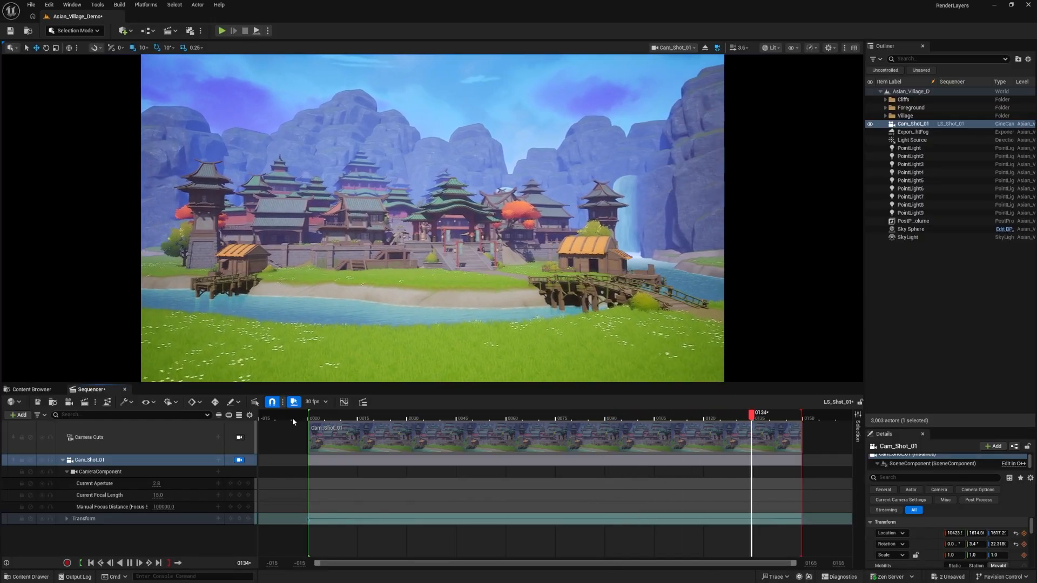
key(space)
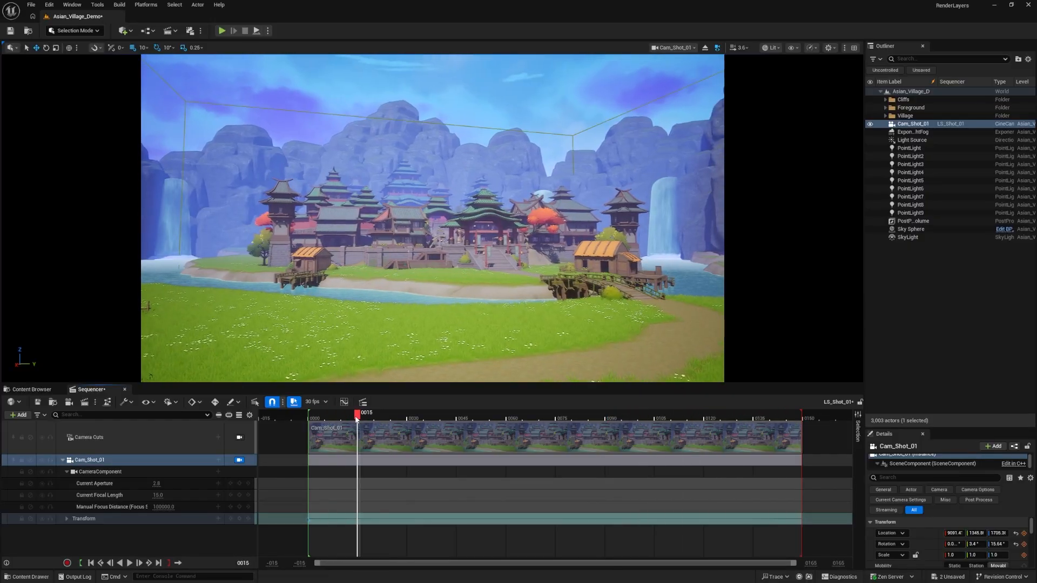
drag(356, 414, 316, 414)
key(space)
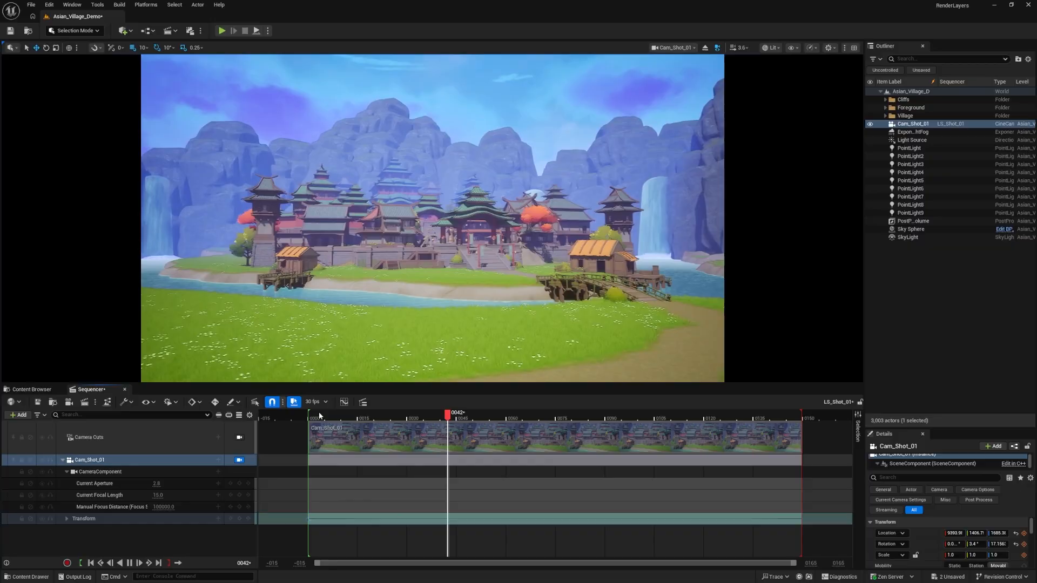
key(space)
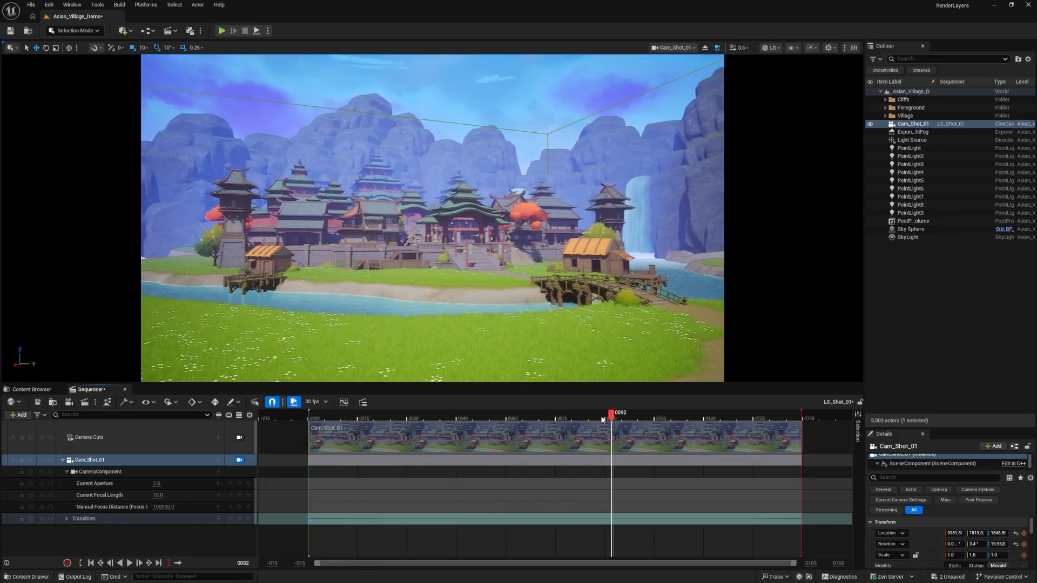
drag(609, 417, 300, 436)
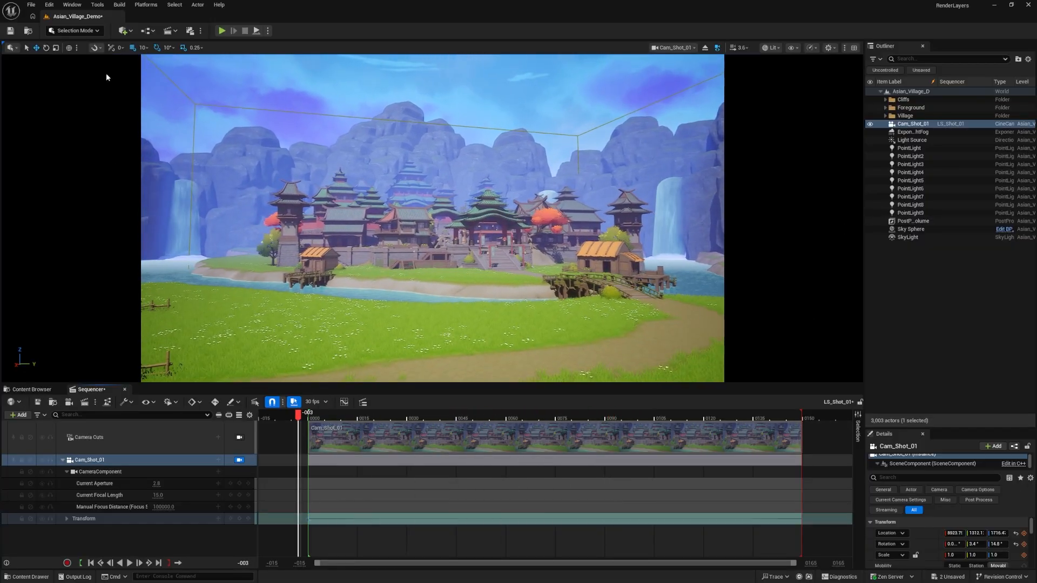
Save the Asian_Village_Demo level
click(31, 4)
click(61, 120)
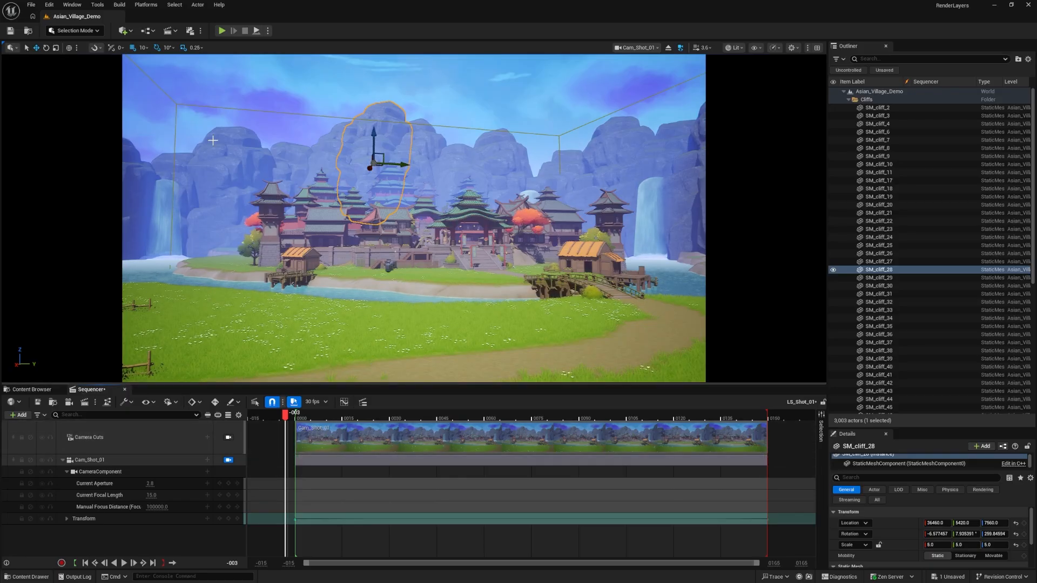
Open the Movie Render Queue and add the LS_Shot_01 sequence as a render job
click(71, 4)
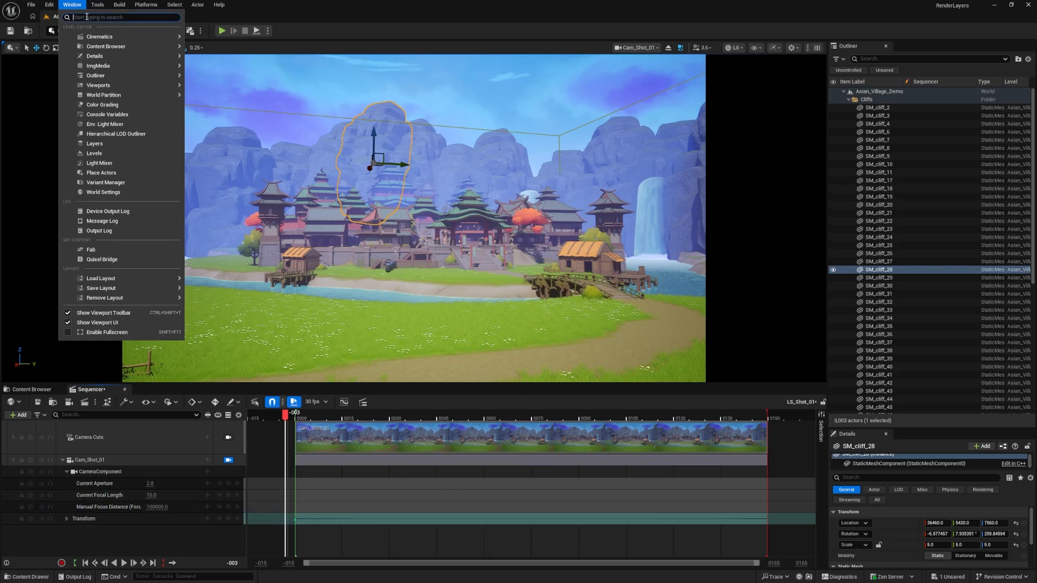
text(movie)
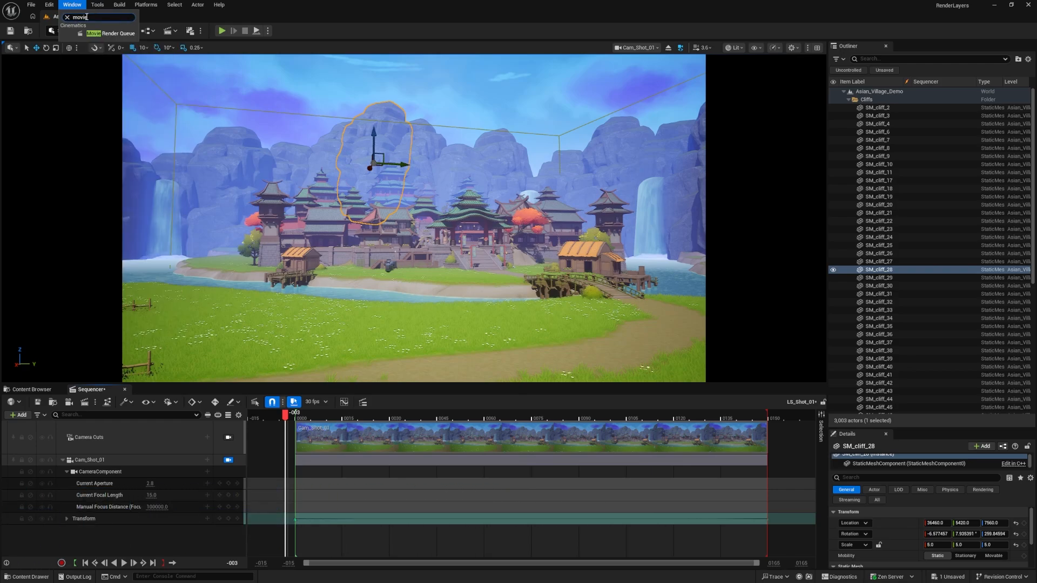
click(92, 34)
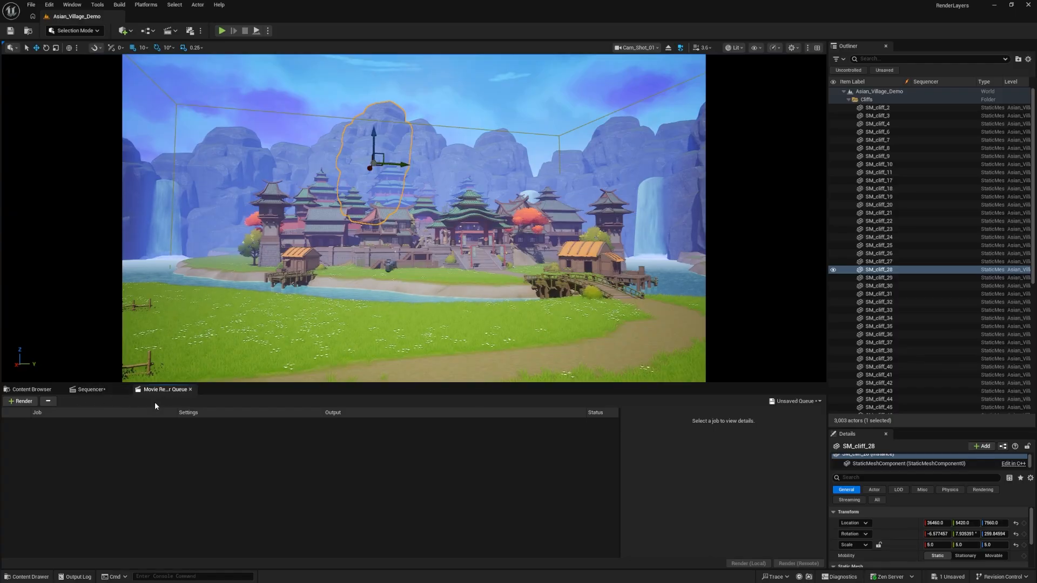
click(27, 402)
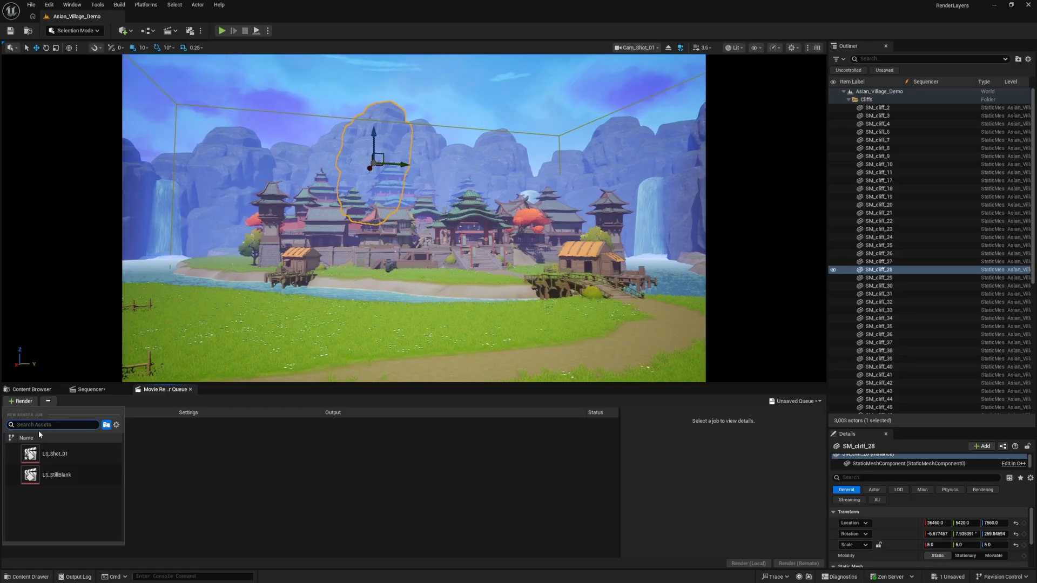
click(57, 455)
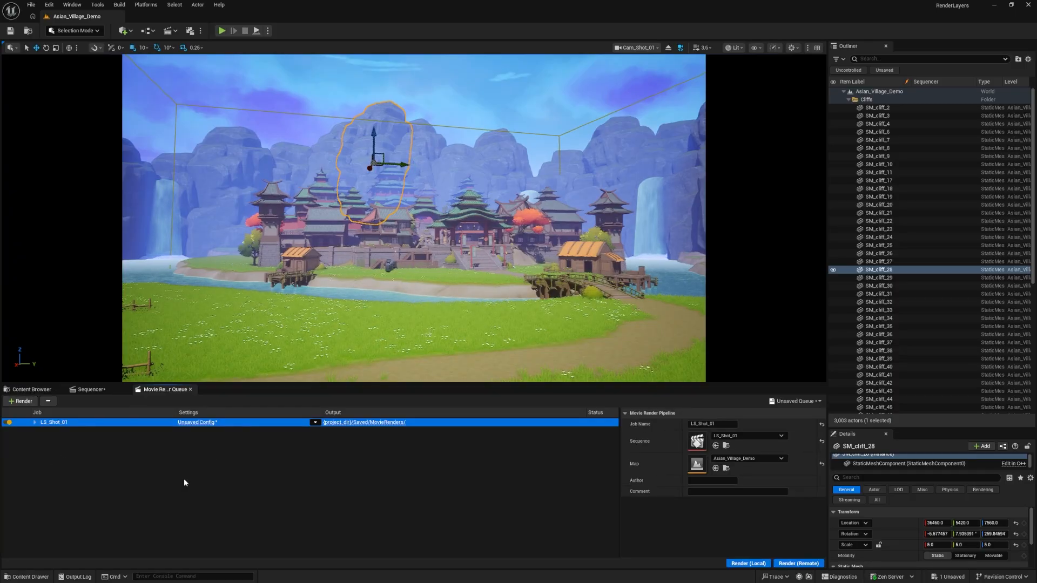
Switch the LS_Shot_01 job's configuration type to Movie Render Graph (Beta) and open its DefaultRenderGraph for editing
click(316, 423)
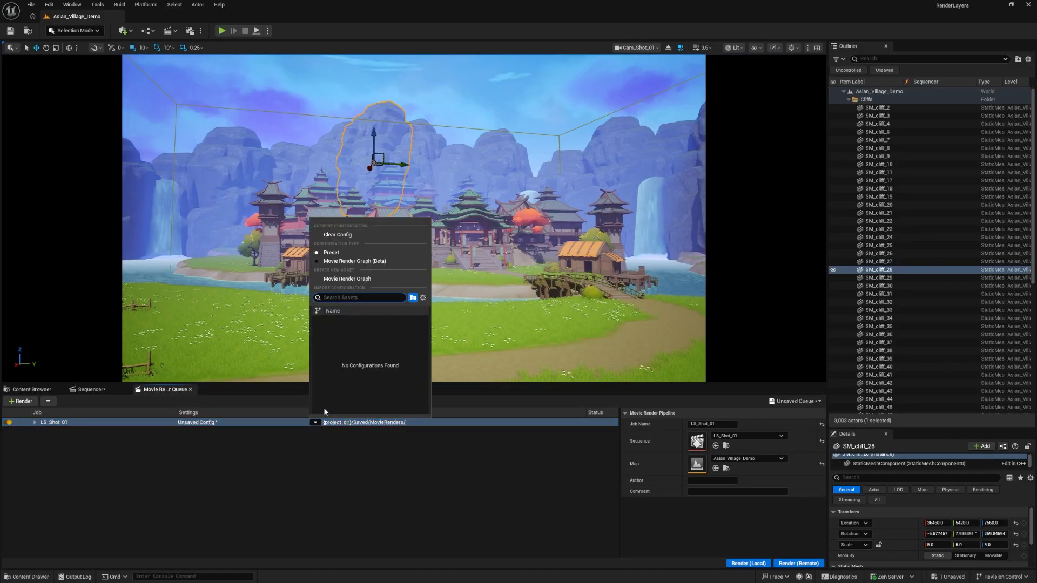
click(349, 262)
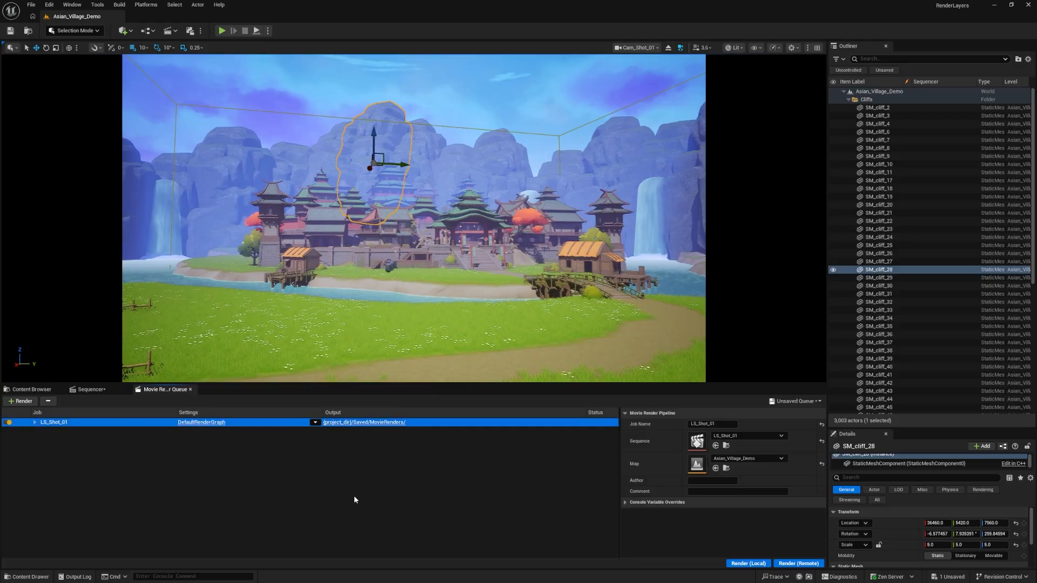
click(218, 425)
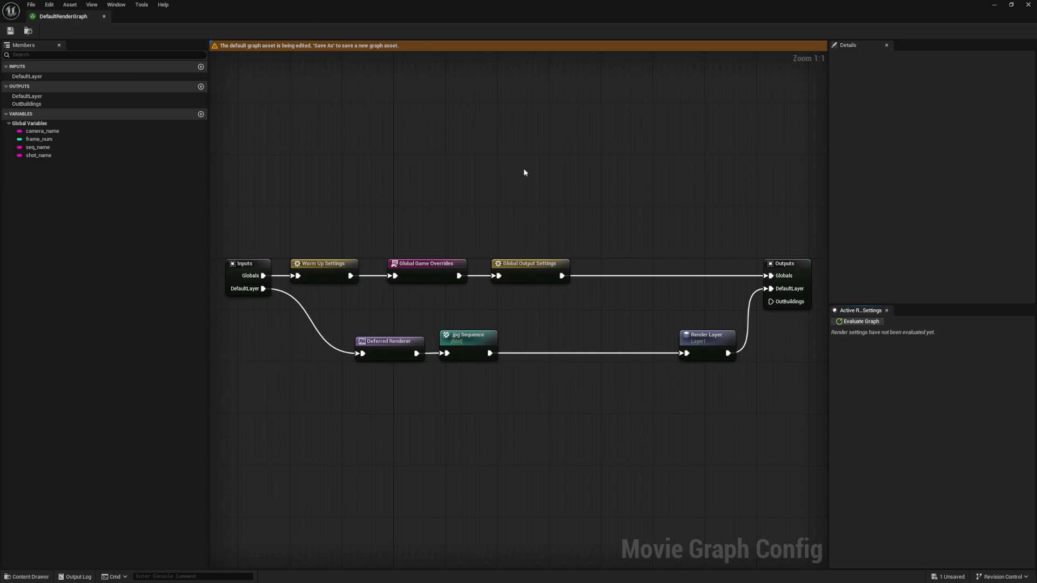
Move the Render Layer and Outputs nodes closer to the other nodes for a more compact graph layout
drag(720, 348, 602, 348)
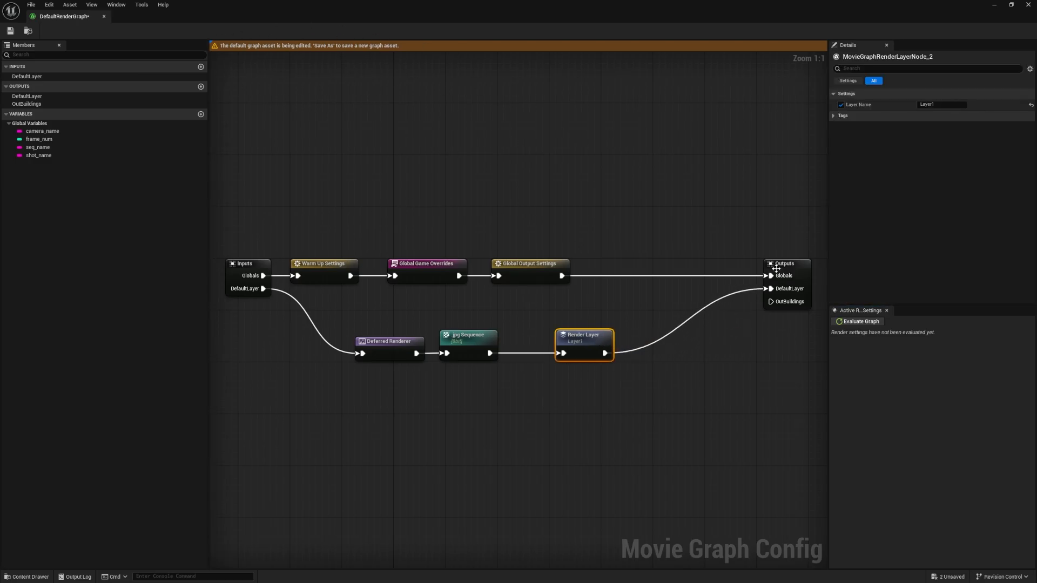
drag(776, 269, 680, 266)
click(645, 215)
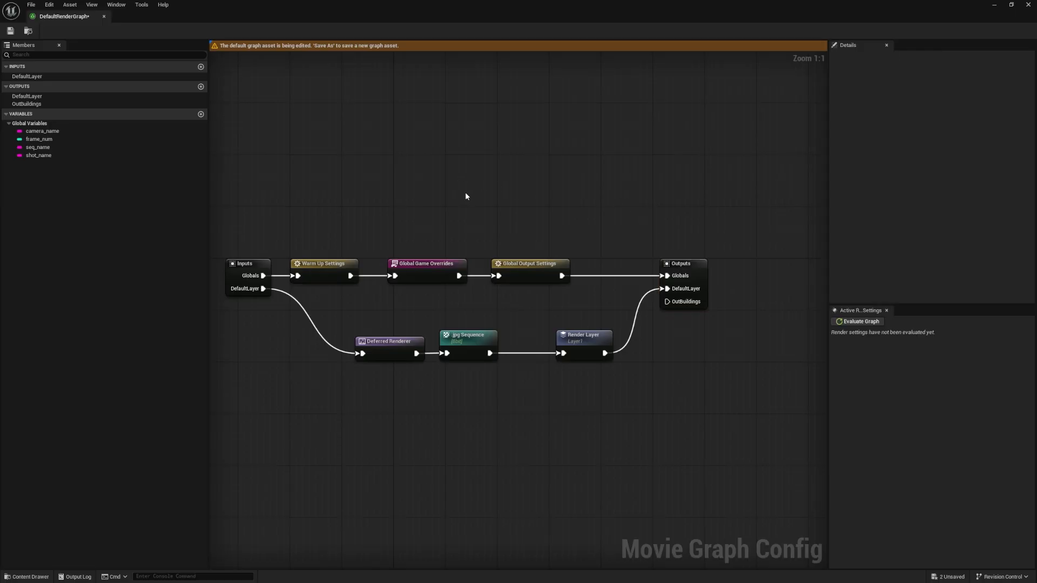
mouse_move(483, 176)
right_down()
mouse_move(510, 183)
mouse_move(502, 179)
right_up()
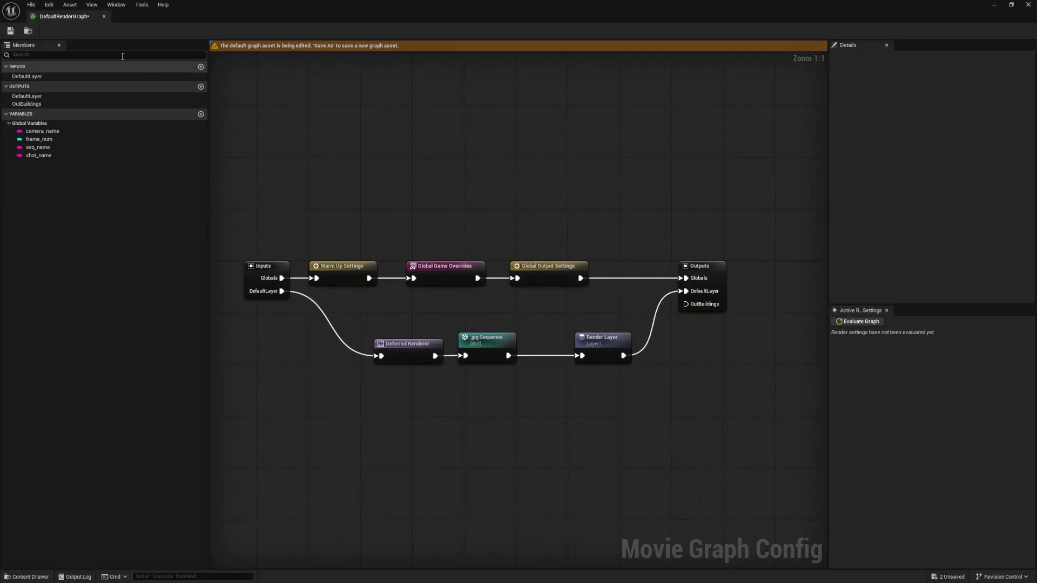
click(31, 6)
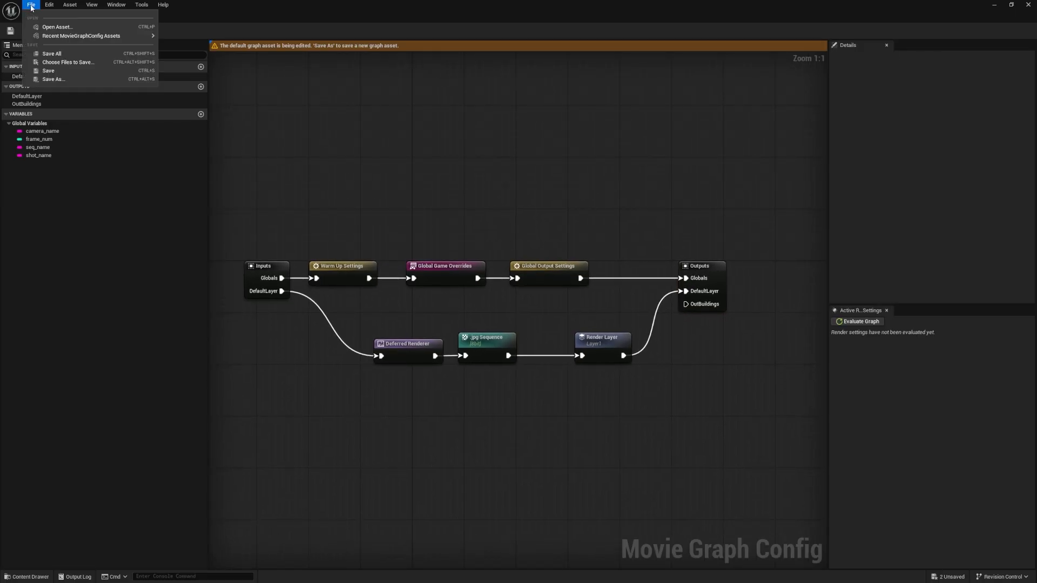
click(53, 80)
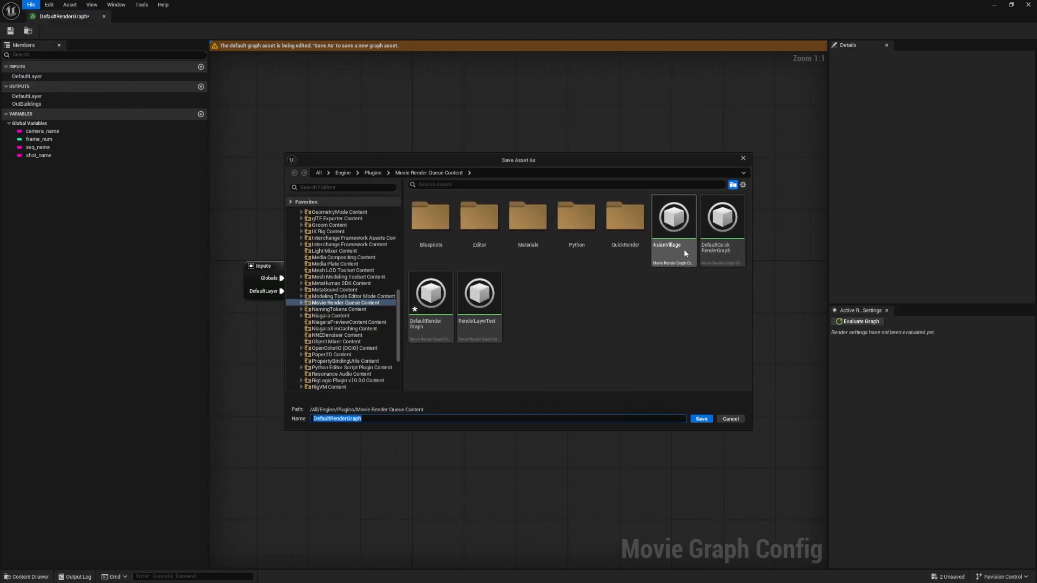
click(731, 420)
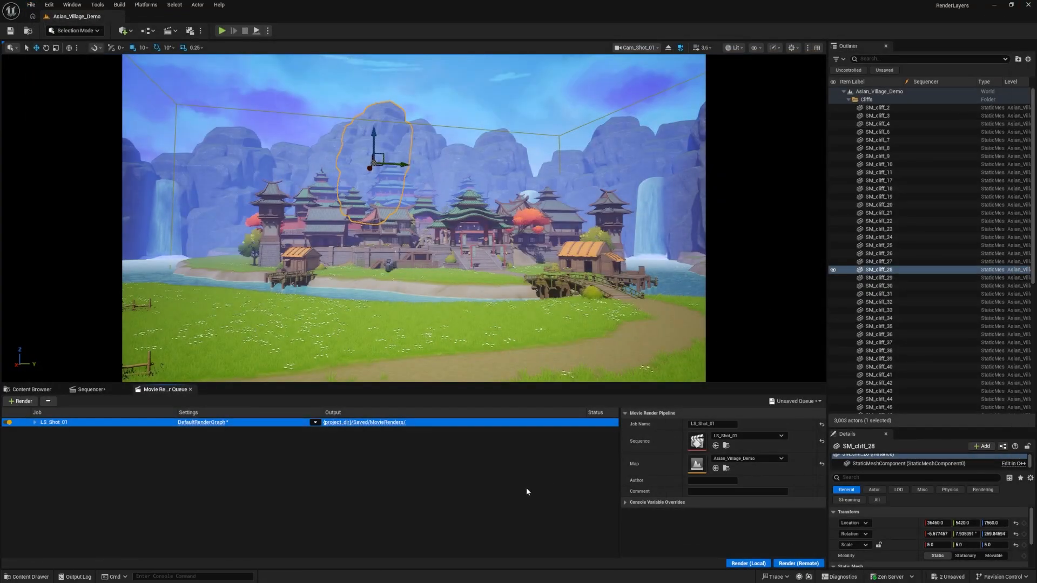
Assign the existing AsianVillage render graph to the LS_Shot_01 job and open it for editing
click(316, 423)
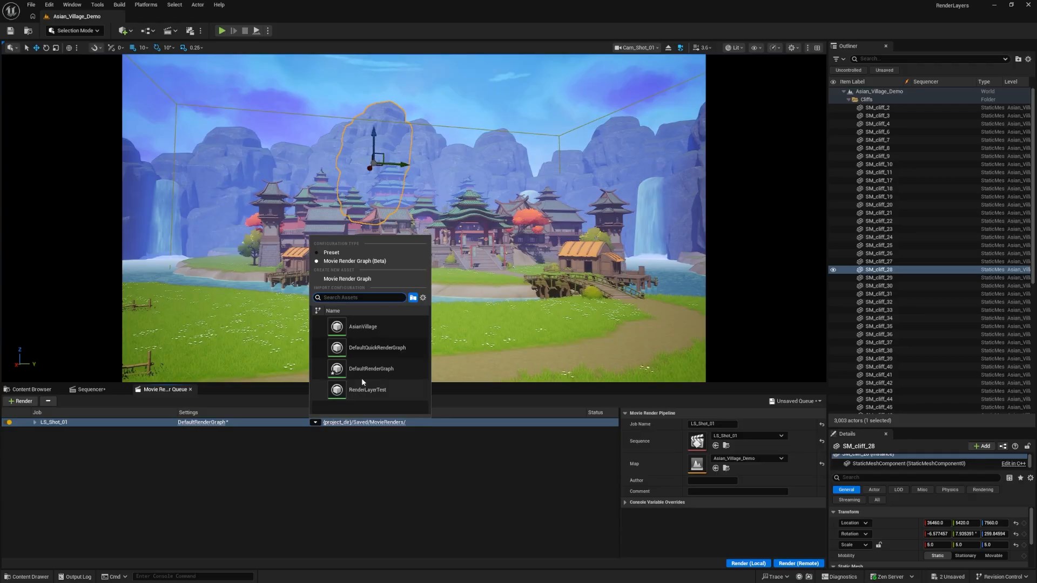
click(383, 335)
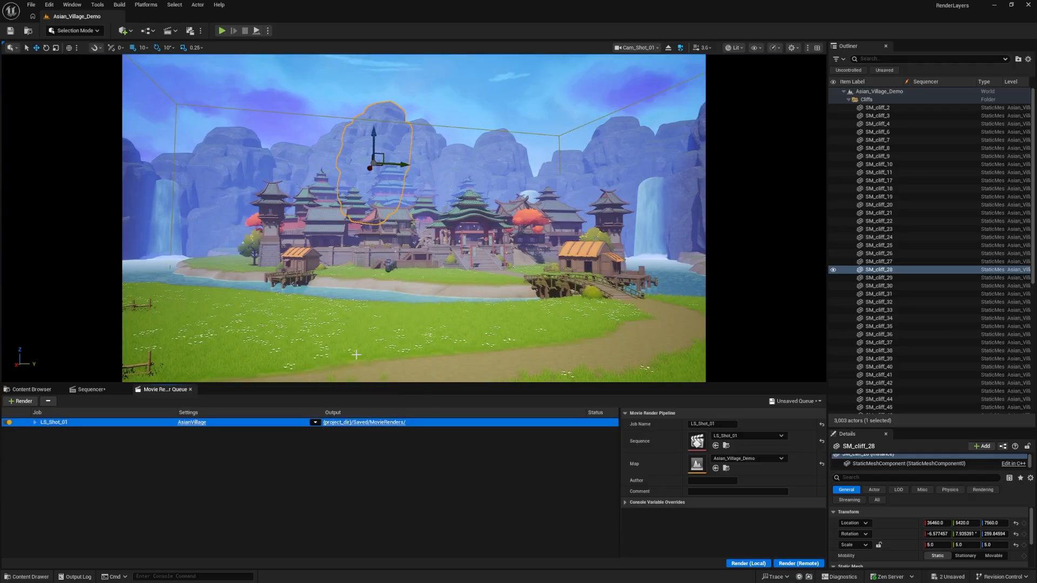
click(190, 422)
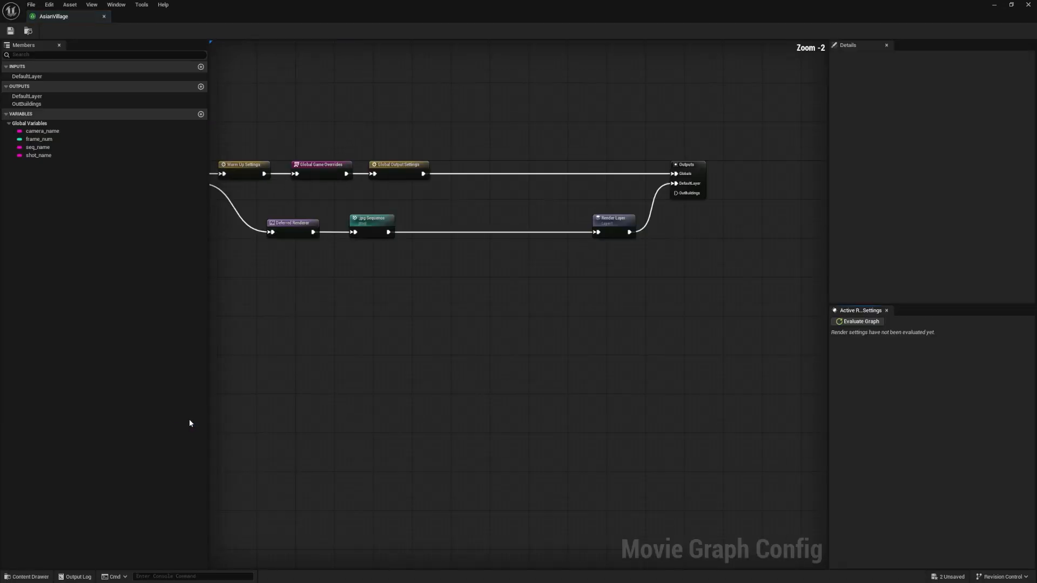
Move the Render Layer and Outputs nodes of the AsianVillage graph closer to the .jpg Sequence node
drag(795, 371, 713, 286)
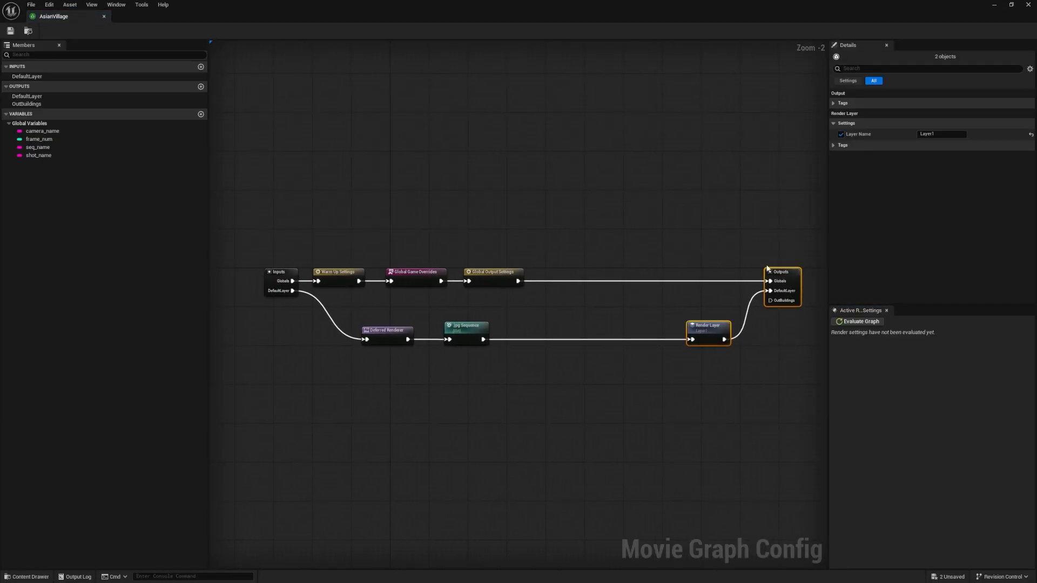
drag(785, 274, 640, 276)
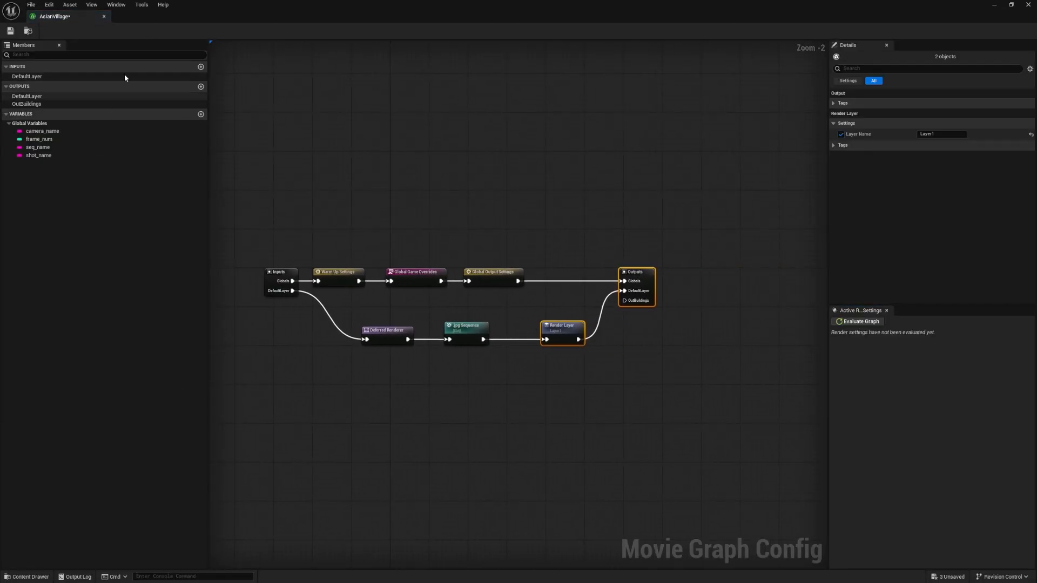
scroll(557, 273, up, 2)
right_drag(564, 329, 587, 330)
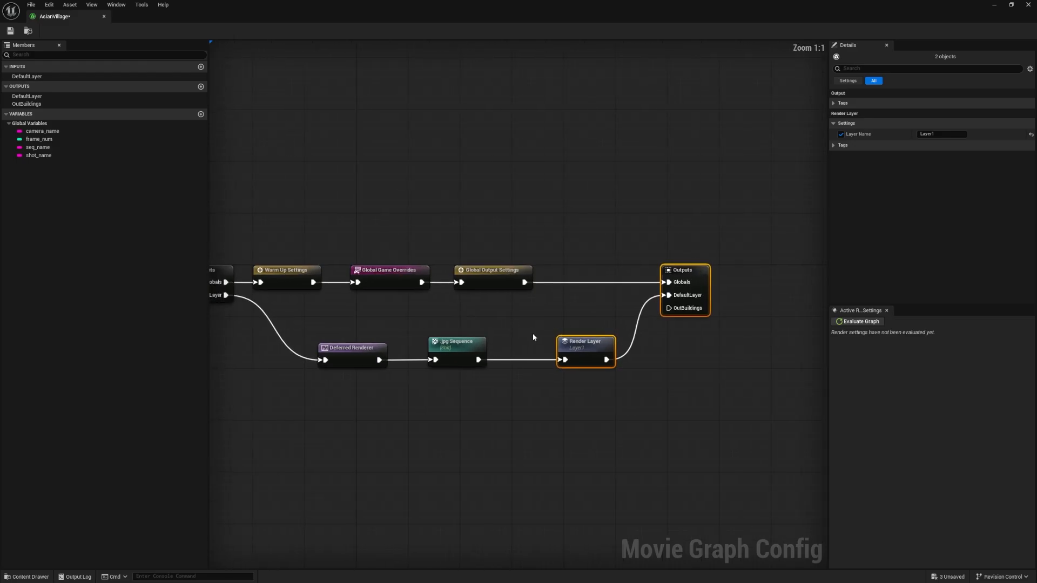
drag(716, 388, 591, 230)
click(588, 230)
right_drag(465, 245, 521, 246)
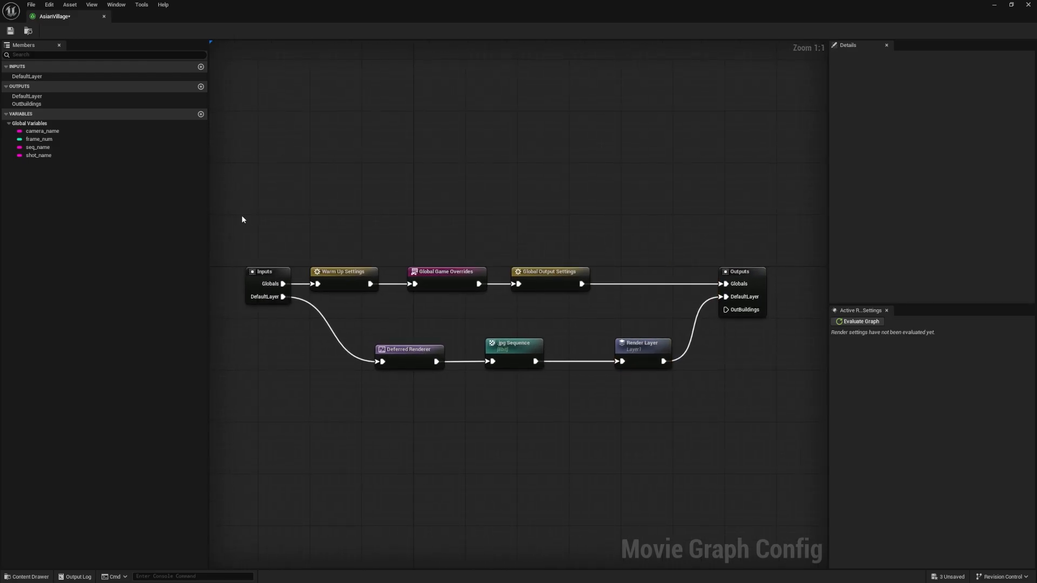
Widen the gap before the Render Layer and Outputs nodes, keeping the .jpg Sequence node beside Deferred Renderer
drag(236, 213, 400, 401)
click(440, 187)
right_drag(492, 243, 377, 229)
drag(616, 409, 371, 300)
drag(638, 259, 697, 258)
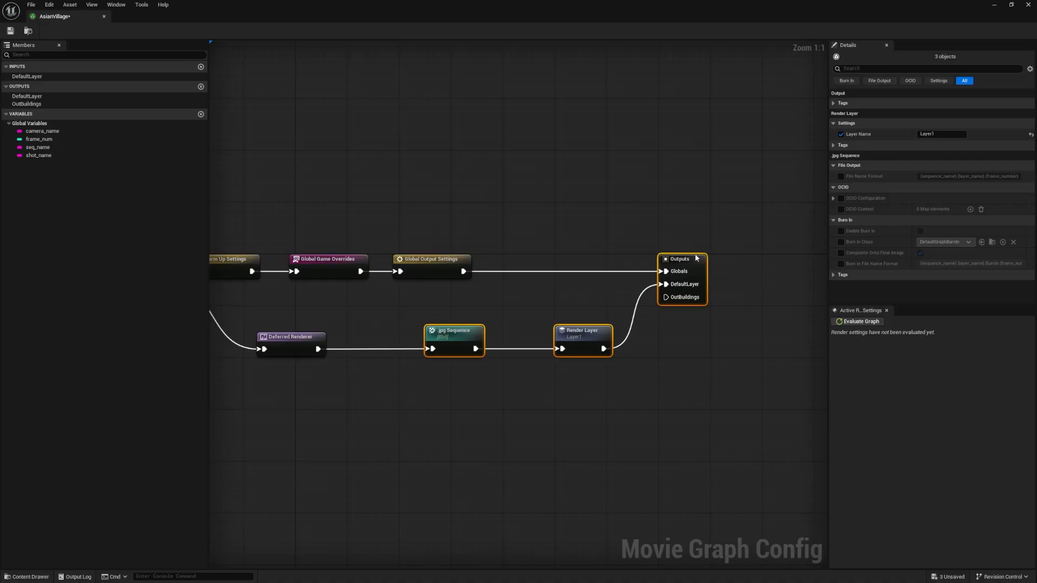
click(683, 356)
drag(466, 337, 414, 337)
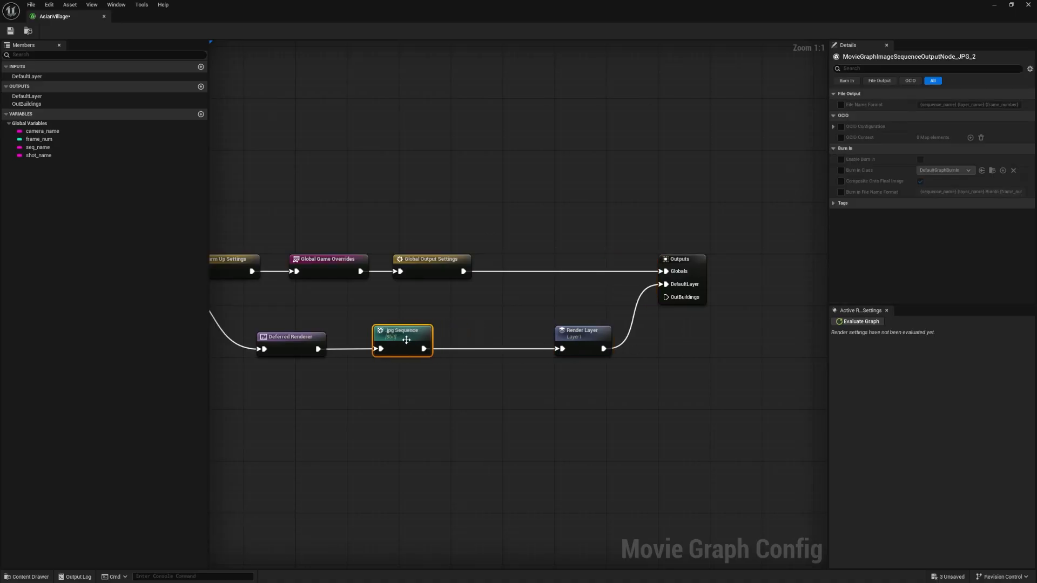
right_click(381, 397)
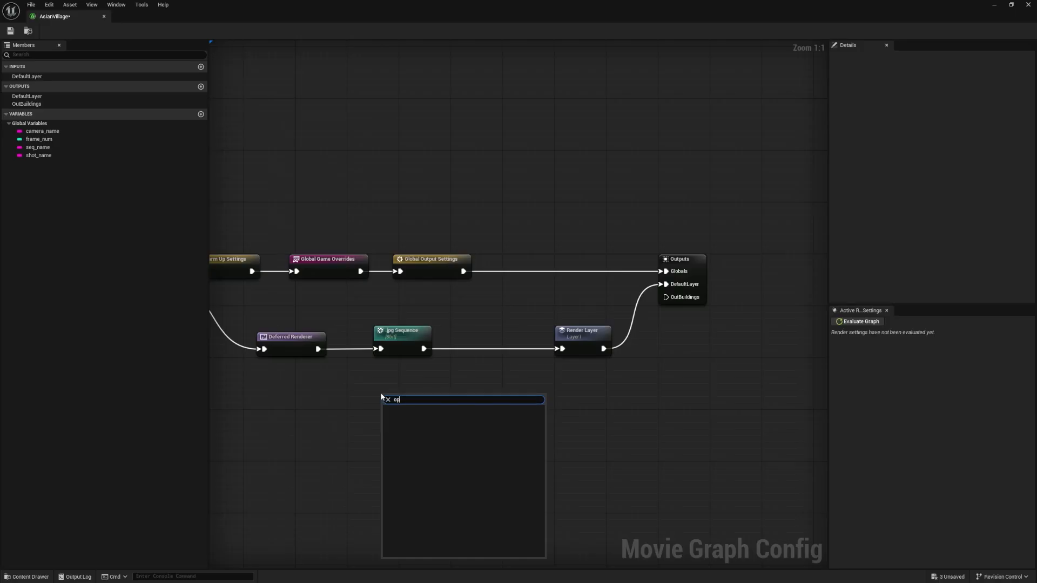
text(png)
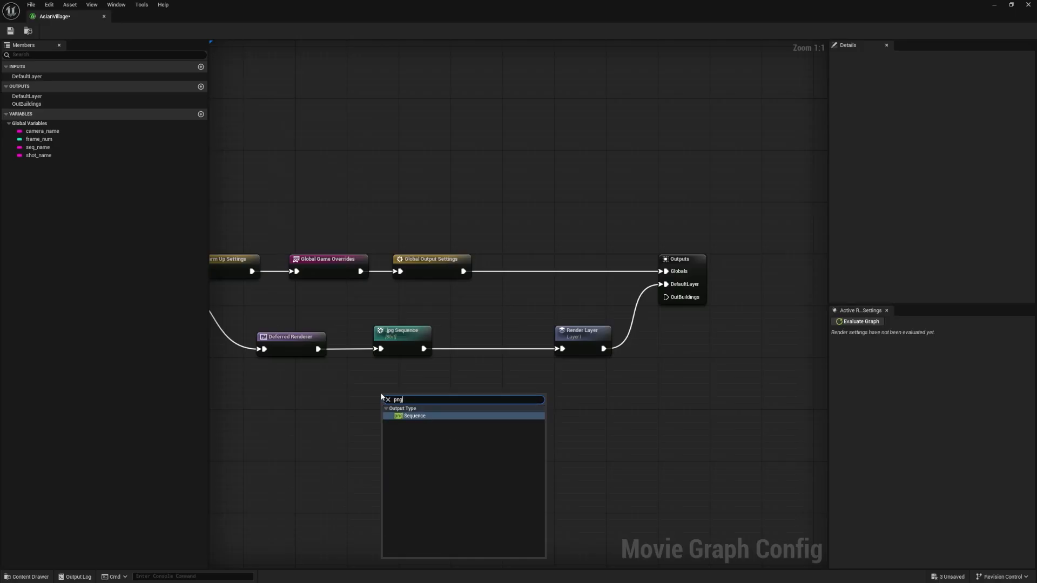
key(BackSpace)
key(BackSpace)
text(exr)
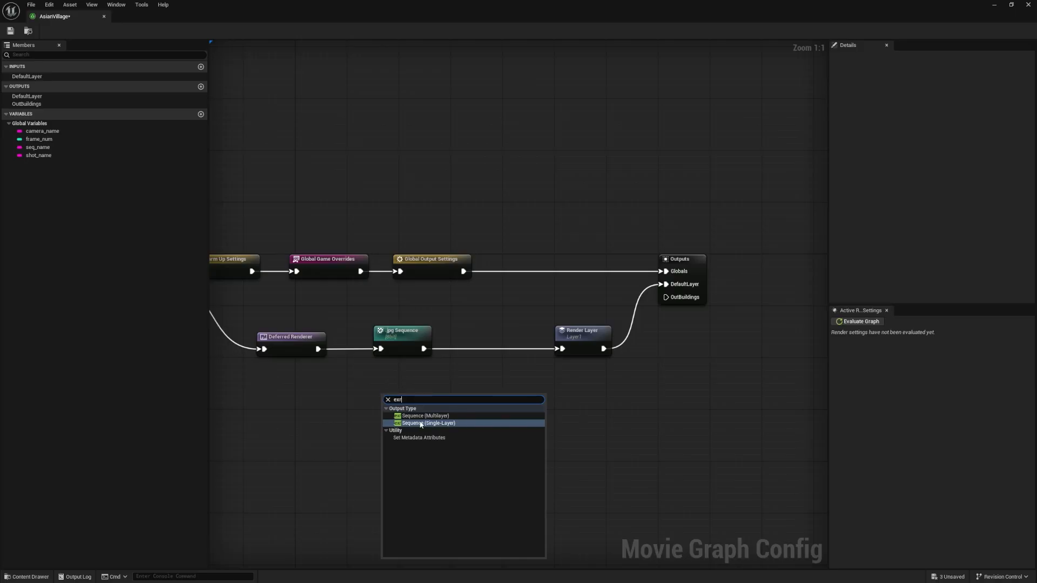
Add a .png Sequence output node below the .jpg Sequence node
right_click(384, 390)
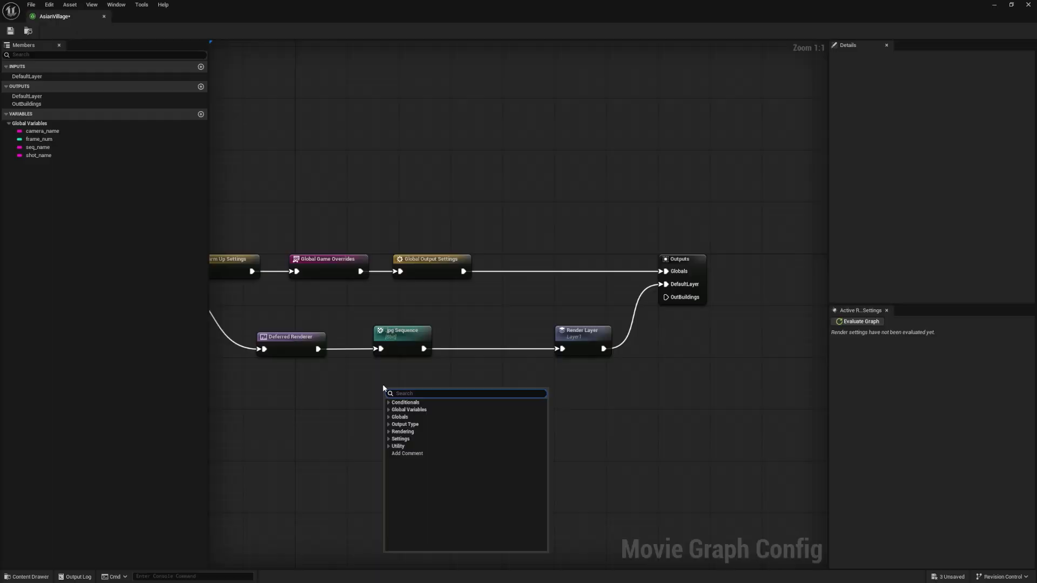
text(pnn)
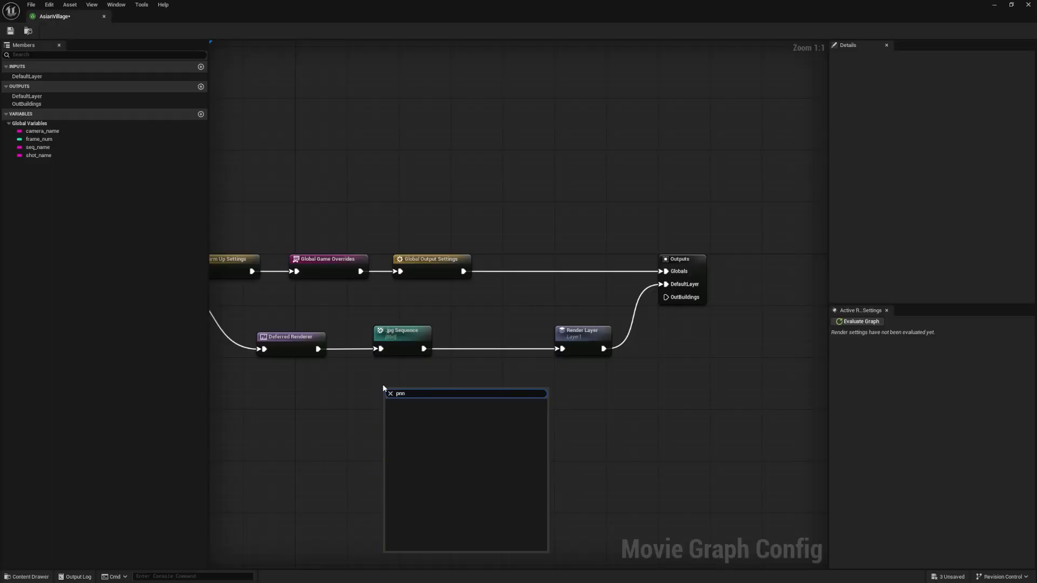
key(BackSpace)
text(g)
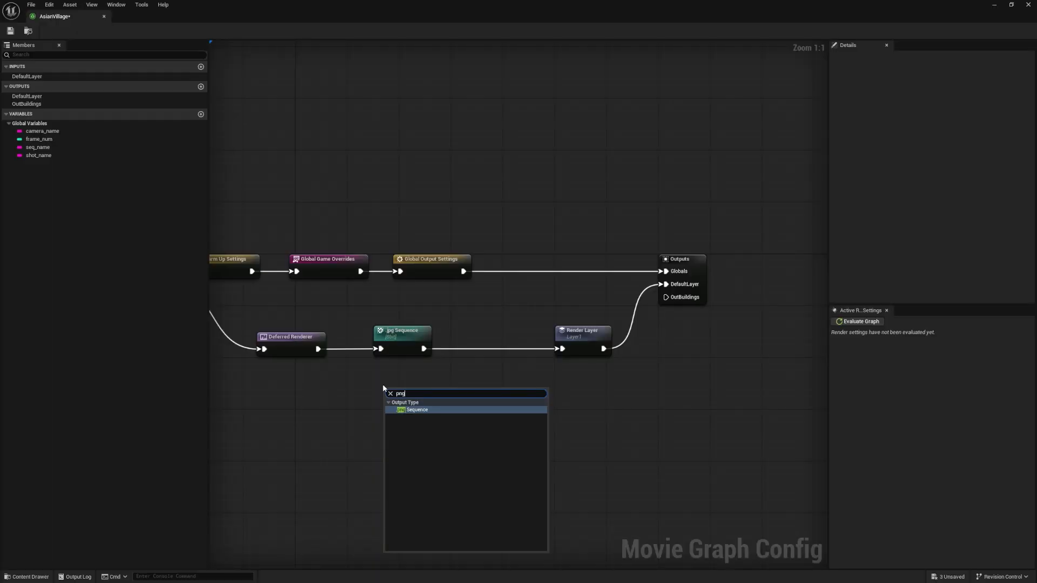
click(413, 410)
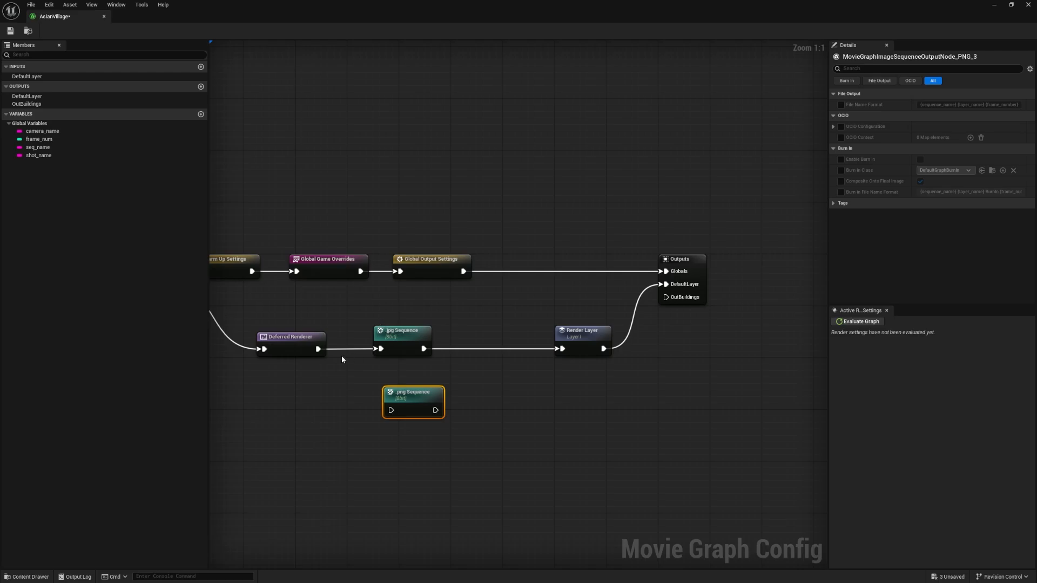
Replace the .jpg Sequence node with the .png Sequence node, wired between Deferred Renderer and Render Layer
drag(319, 349, 562, 349)
drag(365, 298, 411, 345)
key(Delete)
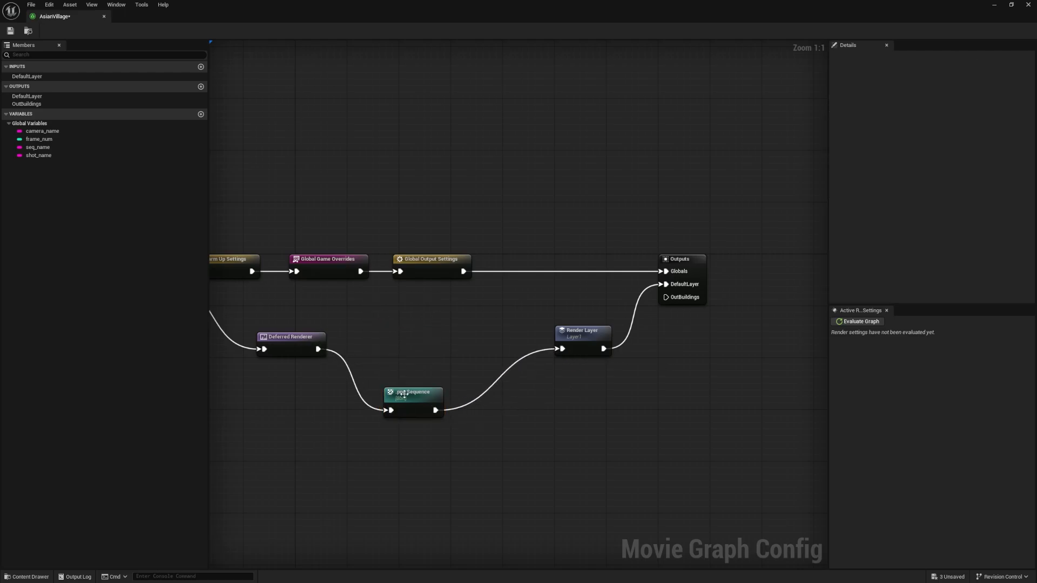
drag(408, 404, 383, 342)
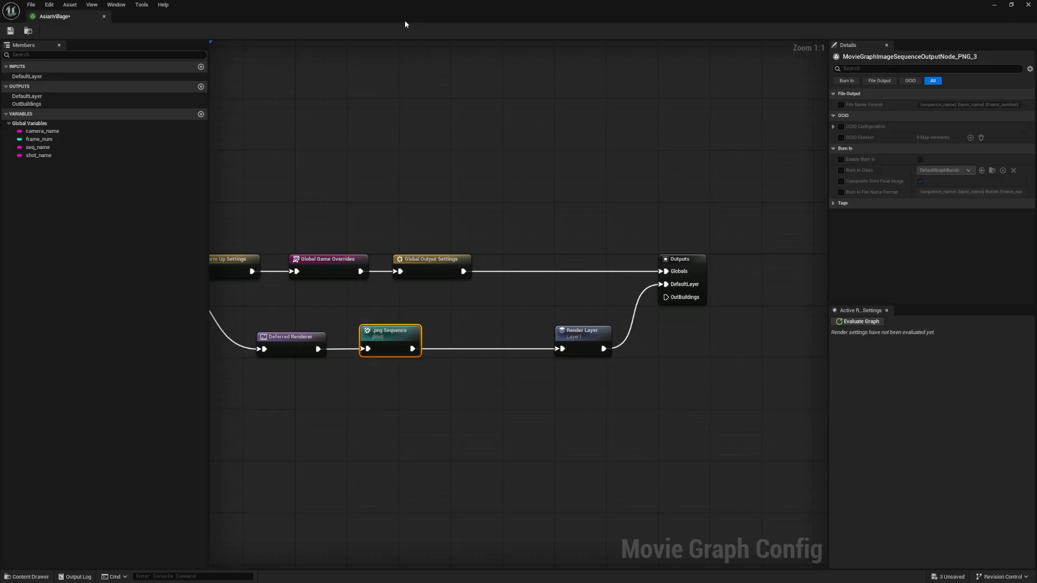
View the LS_Shot_01 timeline in the Sequencer and return to the maximized AsianVillage graph
drag(405, 23, 491, 89)
click(90, 389)
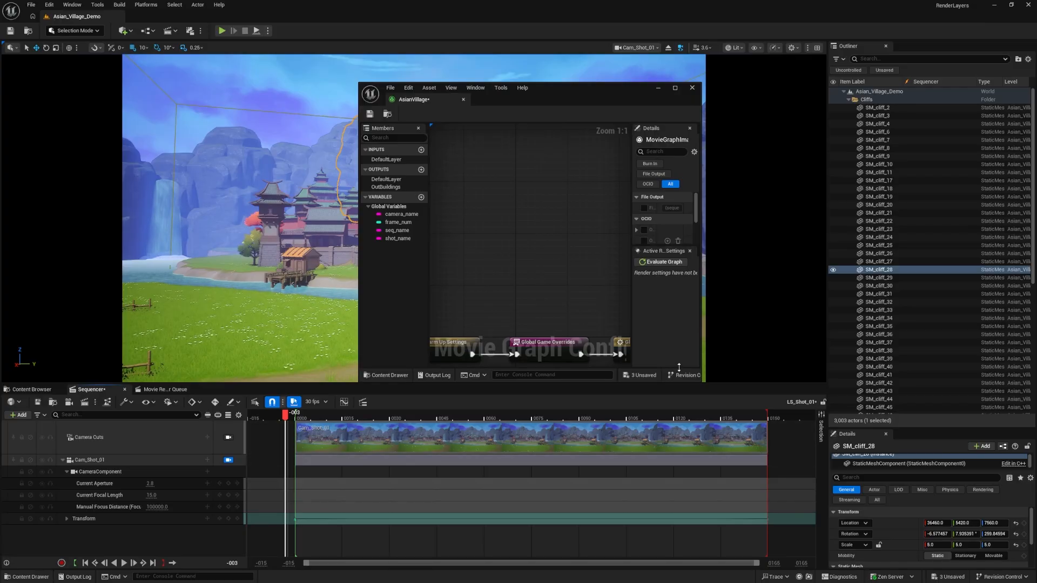
double_click(575, 97)
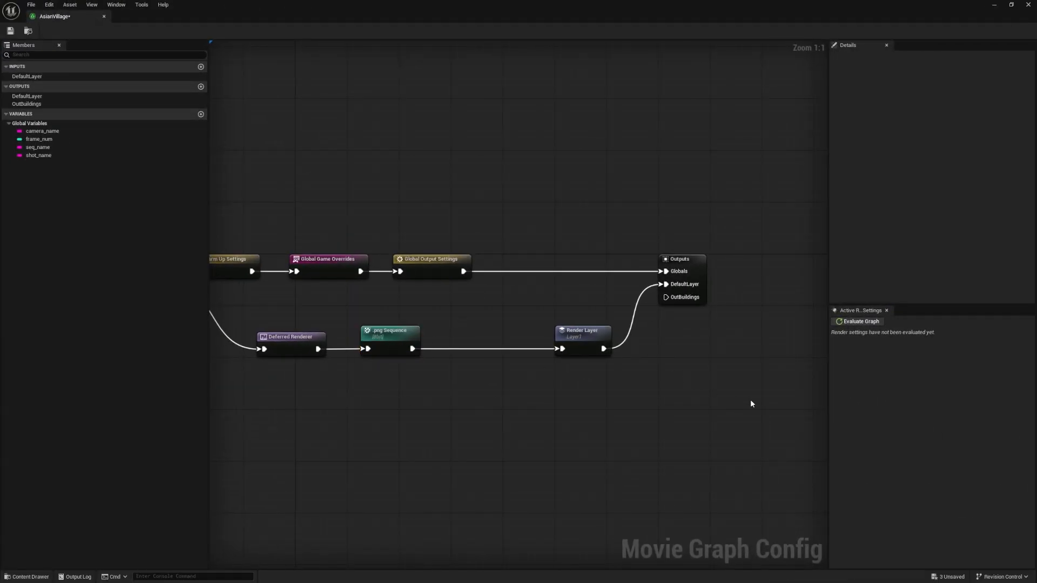
Move the Render Layer and Outputs nodes farther from the .png Sequence node to make room between them
drag(759, 401, 594, 226)
right_drag(607, 219, 520, 199)
drag(674, 382, 492, 221)
drag(608, 243, 725, 243)
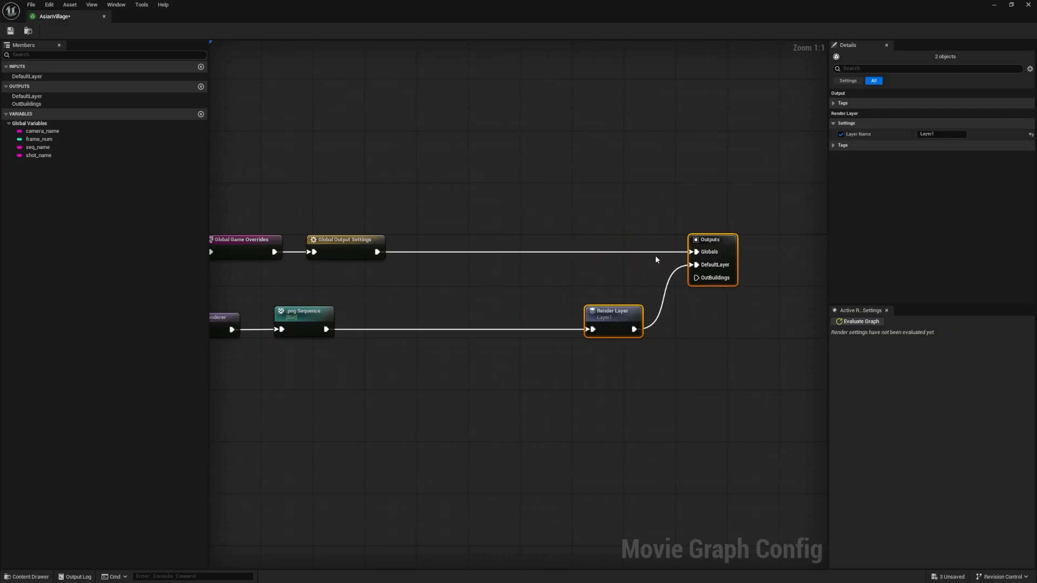
right_click(384, 387)
click(368, 377)
right_click(368, 378)
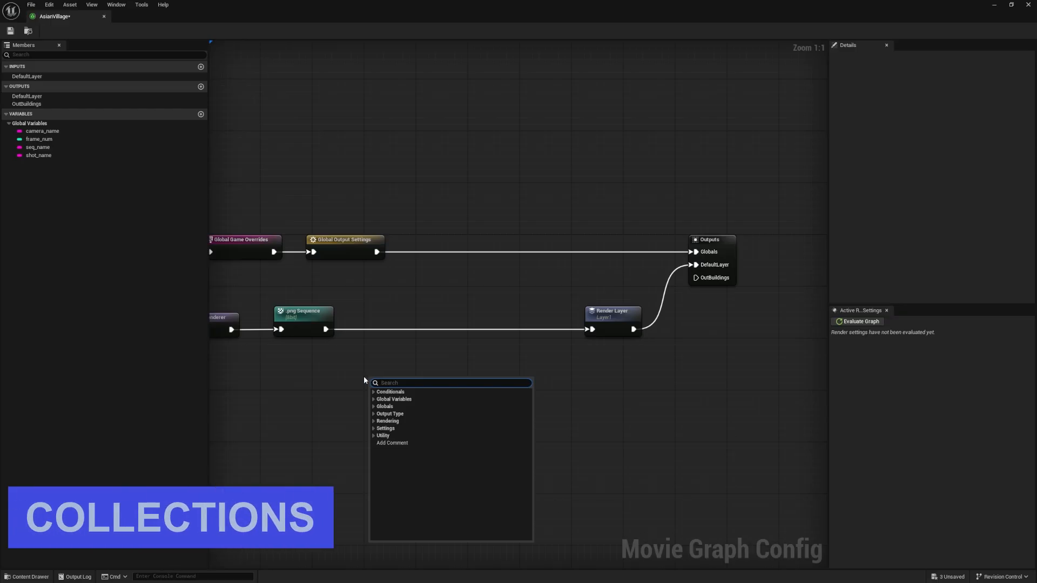
right_click(389, 366)
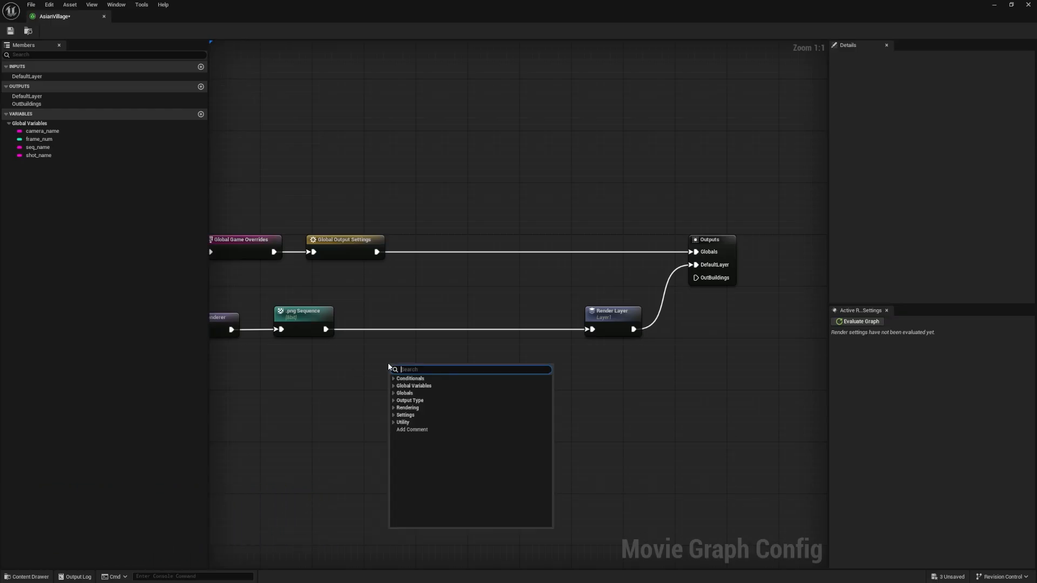
click(379, 366)
right_click(380, 365)
click(372, 362)
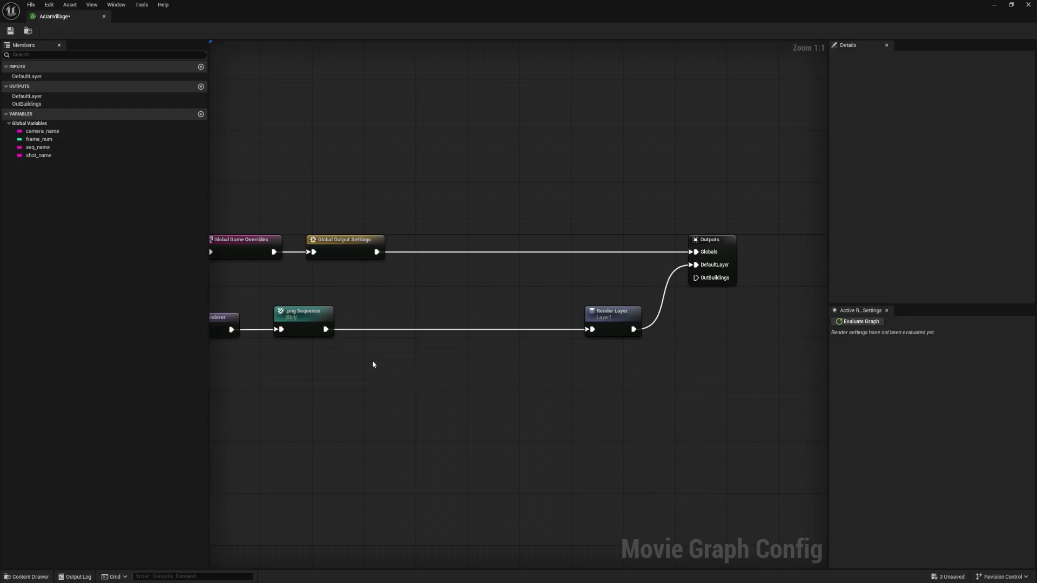
Add a Collection node between the .png Sequence and Render Layer nodes, fed by the .png Sequence output
right_click(380, 358)
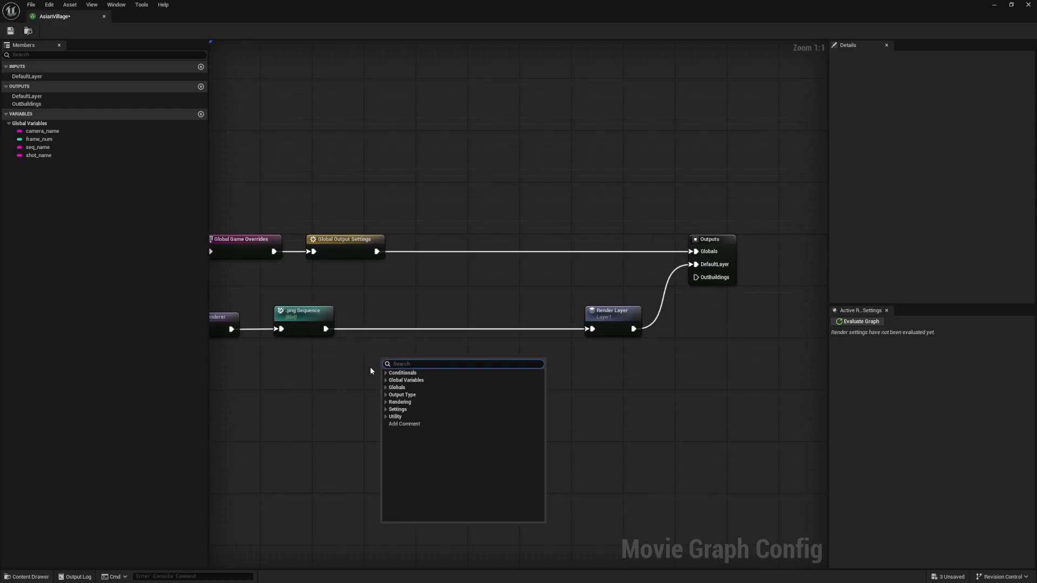
text(collecito)
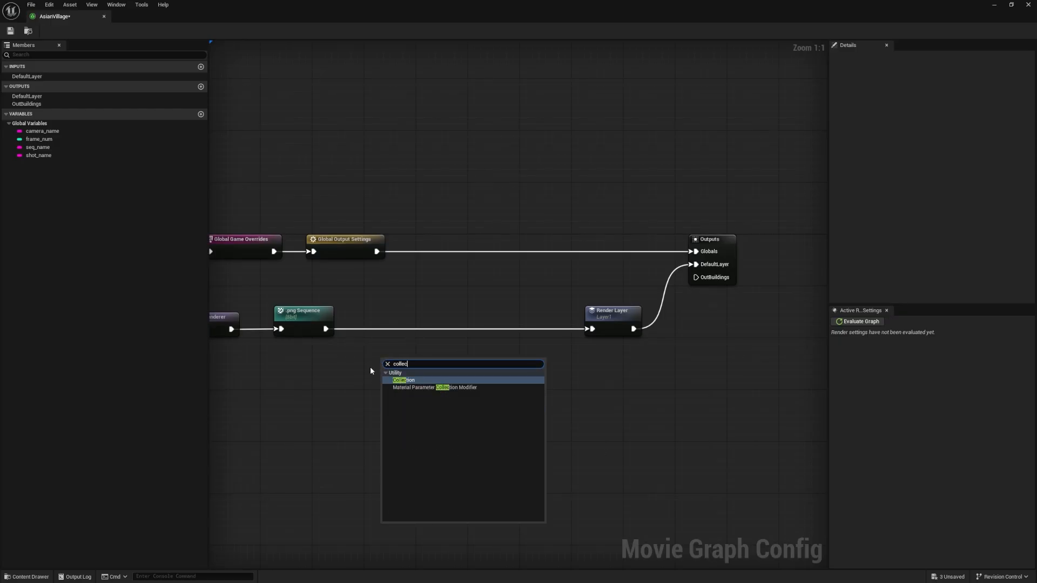
key(BackSpace)
click(386, 380)
drag(388, 367, 379, 329)
click(380, 340)
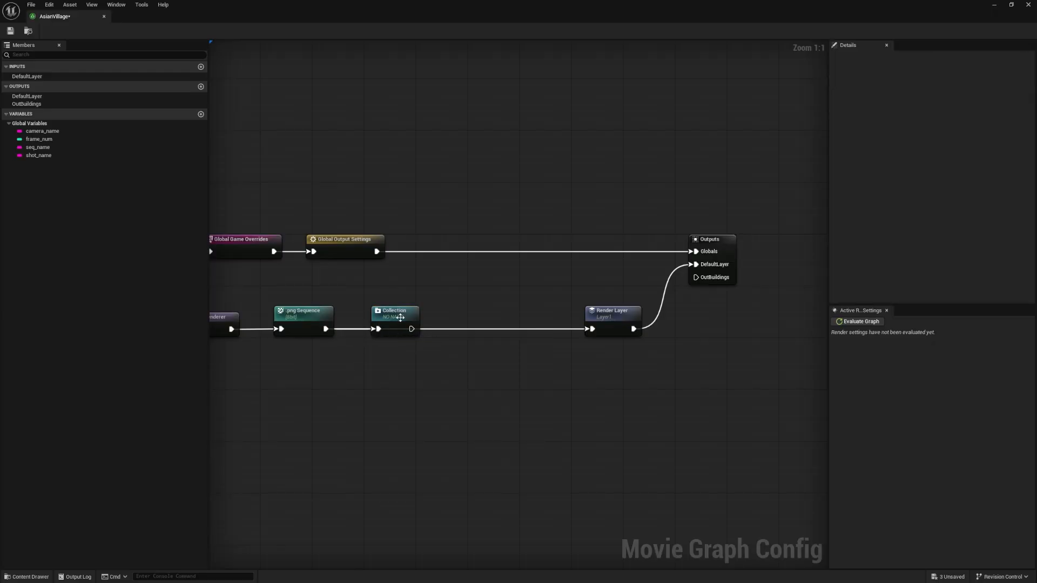
Add a condition group to the Collection node, expand it and open the condition type choices
click(388, 314)
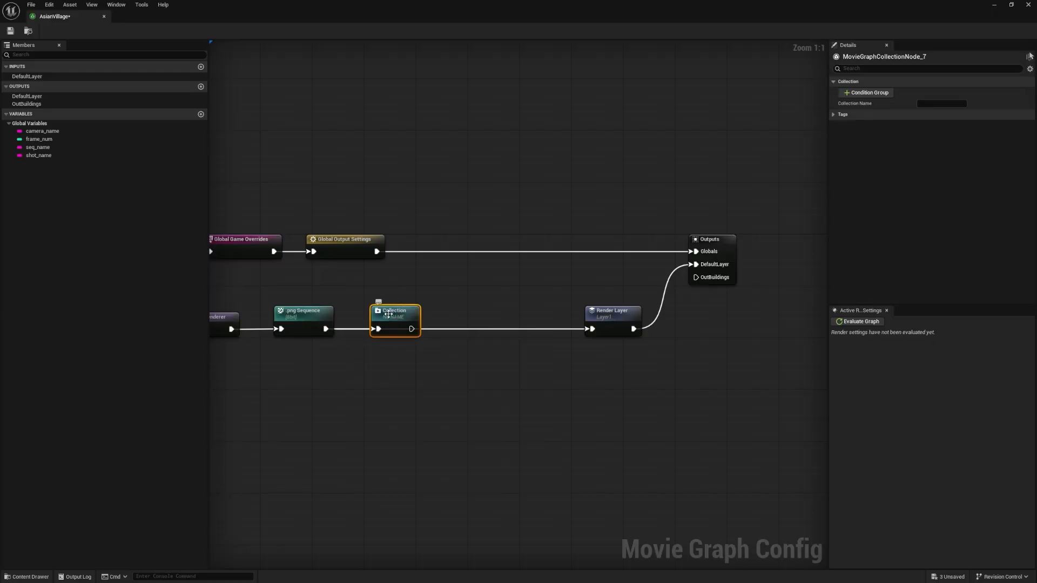
click(868, 94)
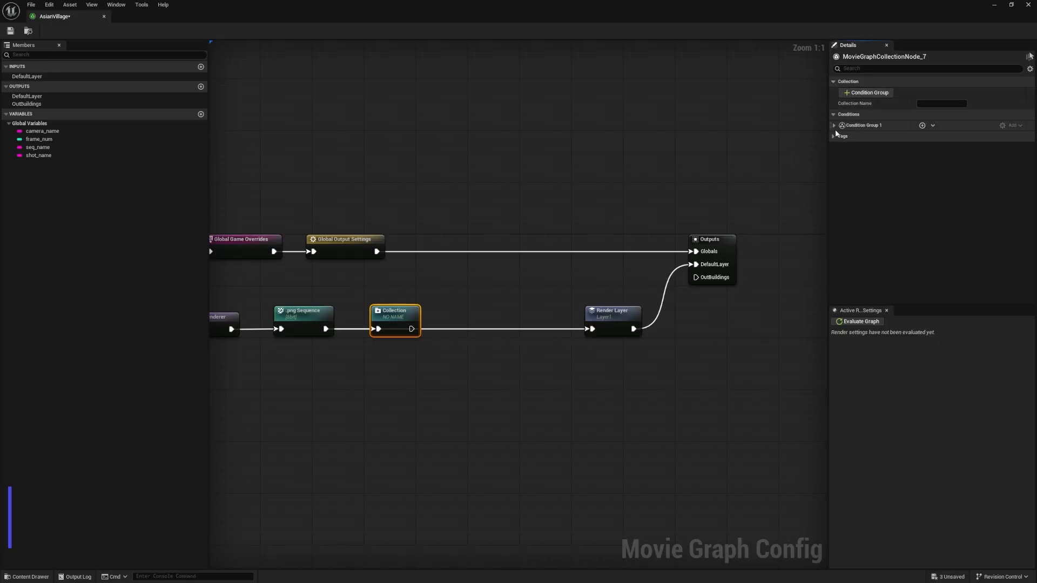
click(834, 125)
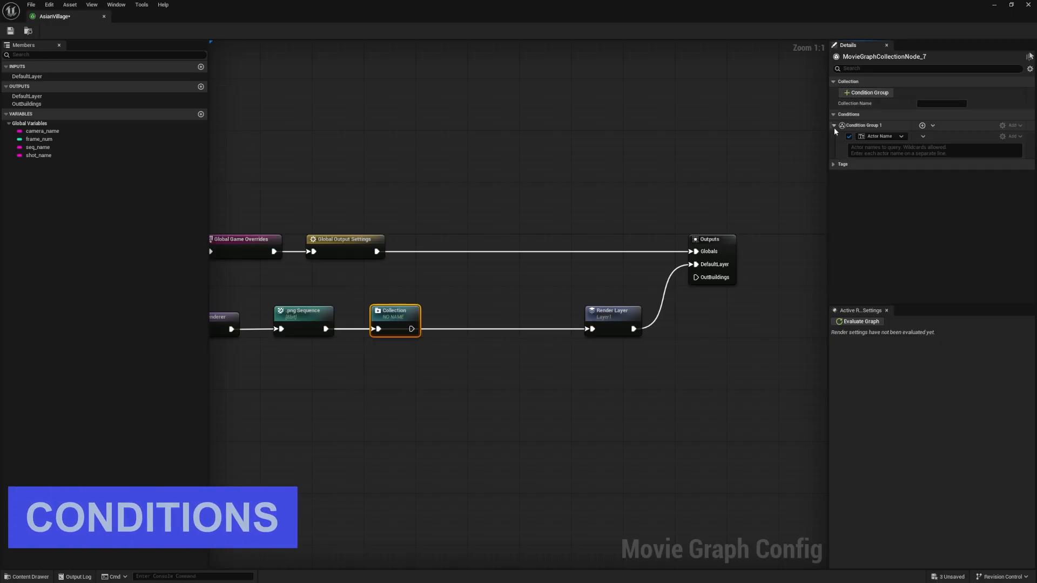
click(877, 137)
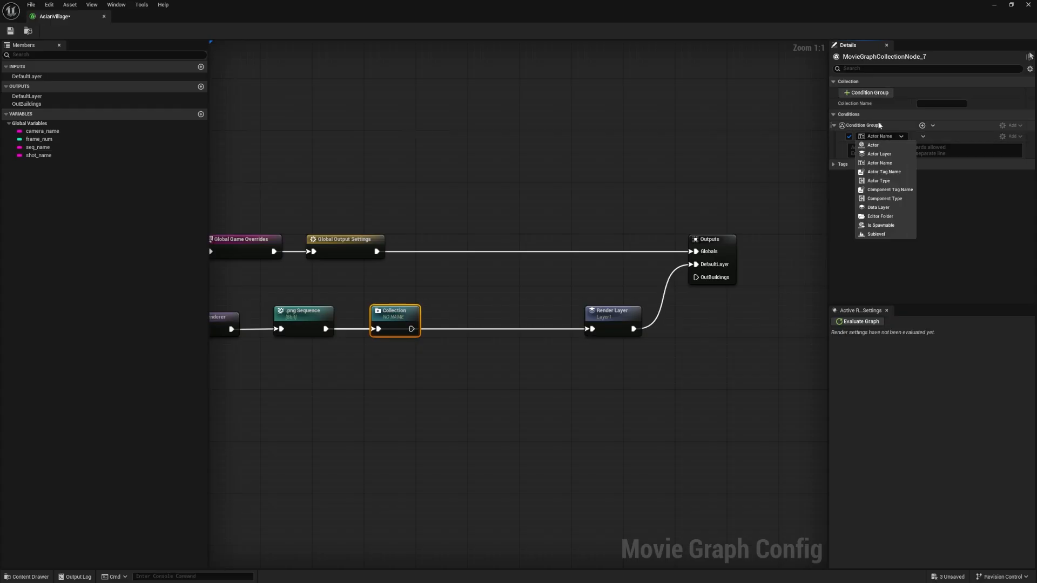
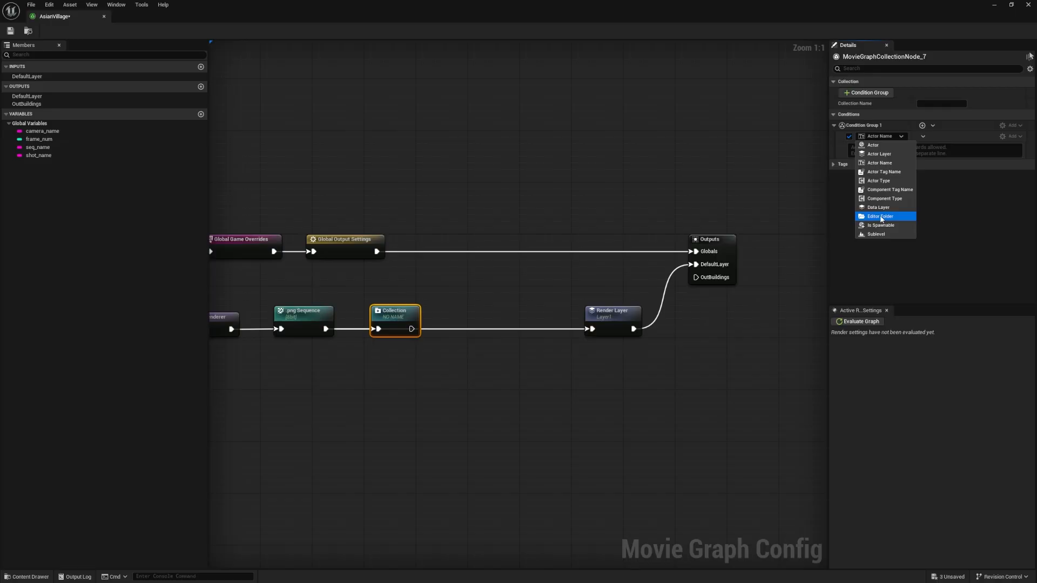
Try an Actor Name condition on the Collection node with the wildcard query *SM_cliff*
click(890, 137)
click(875, 151)
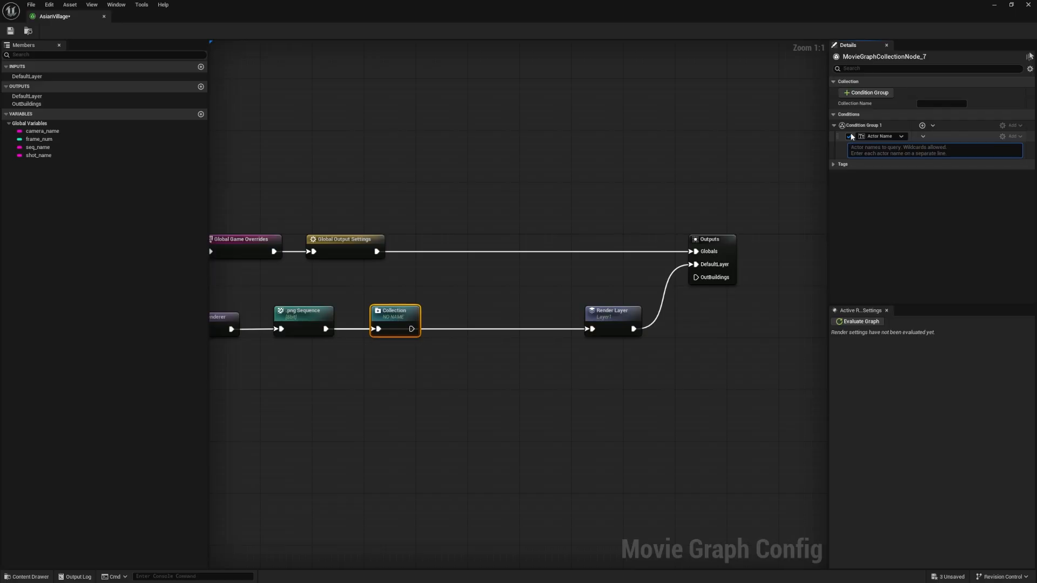
text(*)
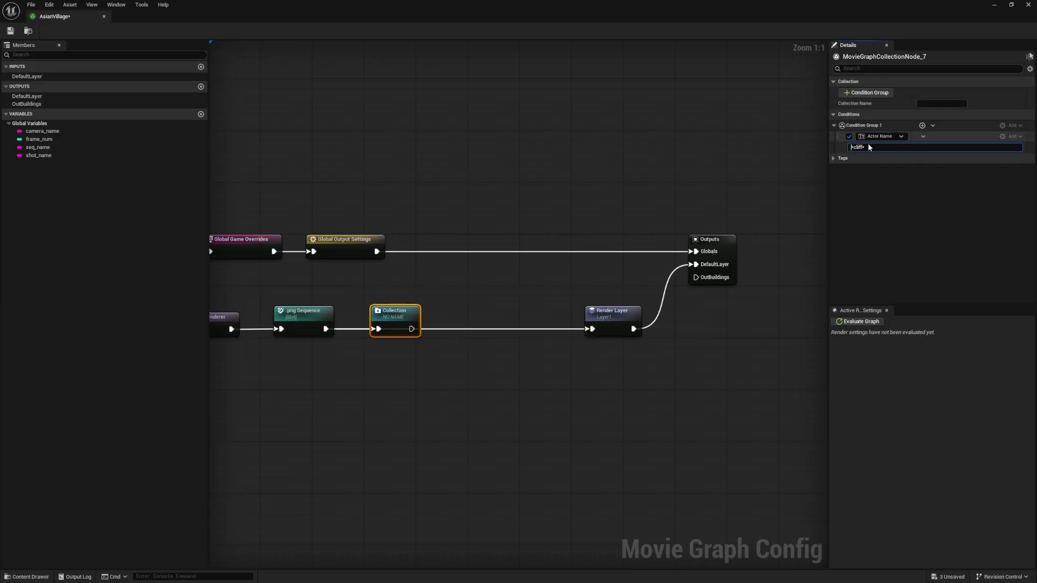
drag(866, 146, 829, 147)
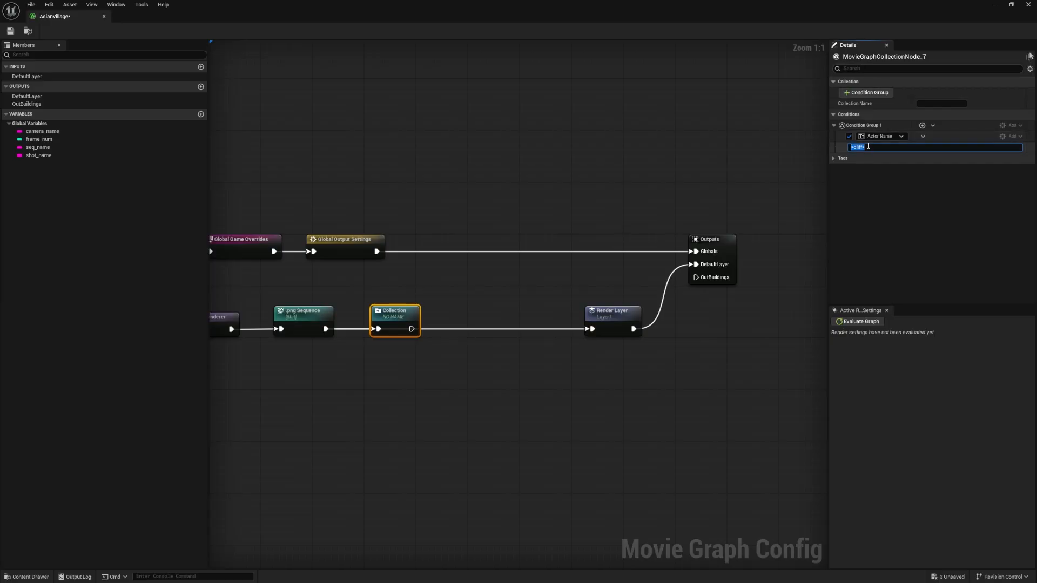
click(857, 147)
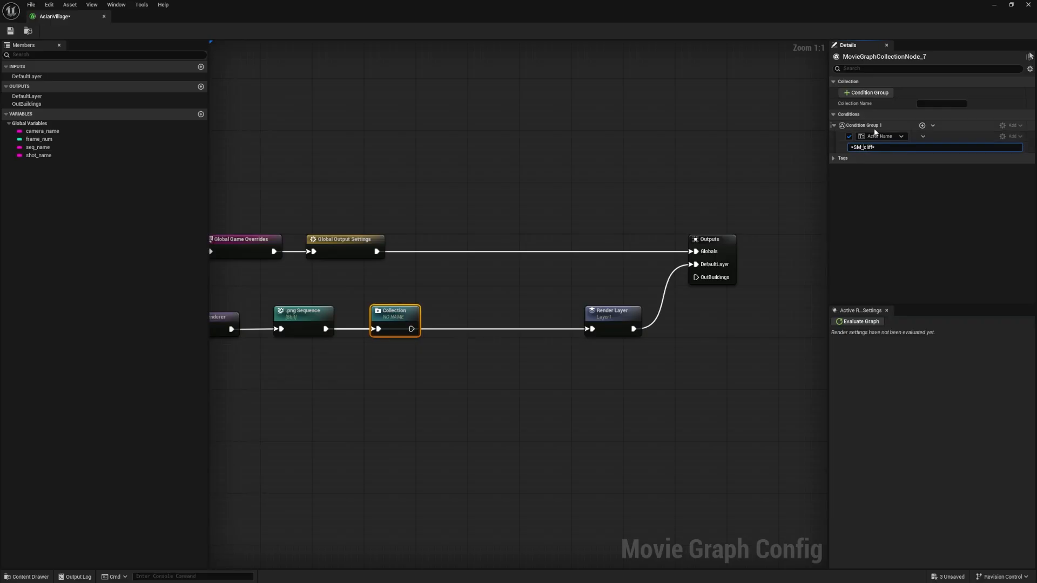
click(866, 168)
Examine the actors in the Outliner's Cliffs folder, collapse the folder and return to the maximized AsianVillage graph
drag(756, 7, 511, 98)
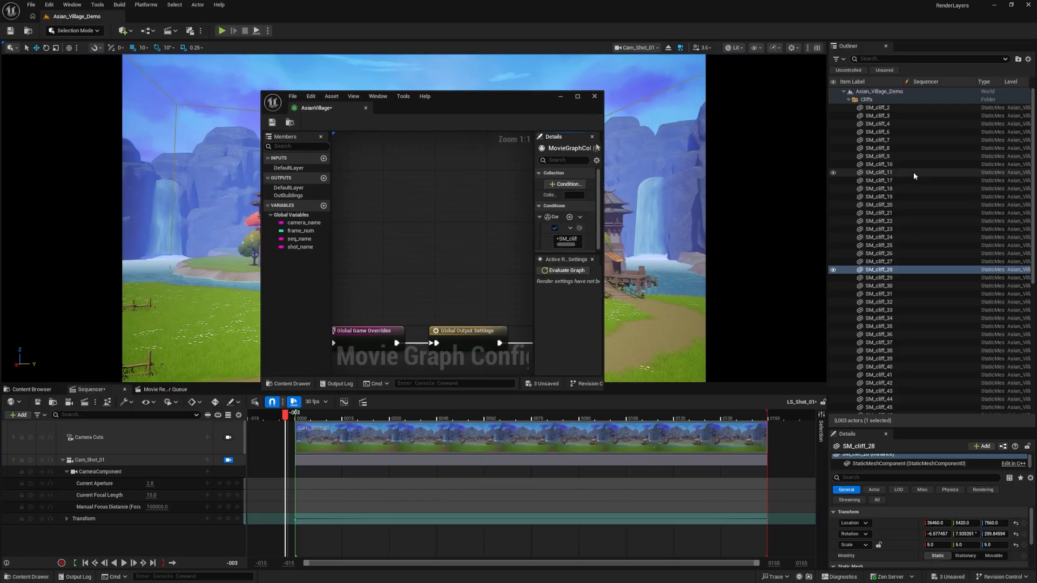
scroll(912, 156, down, 5)
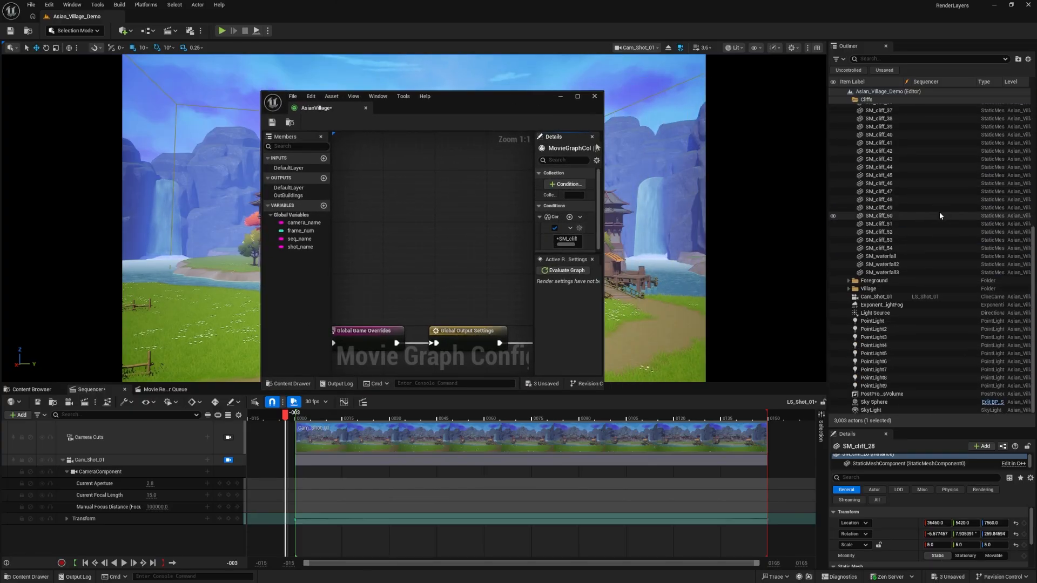
click(1029, 233)
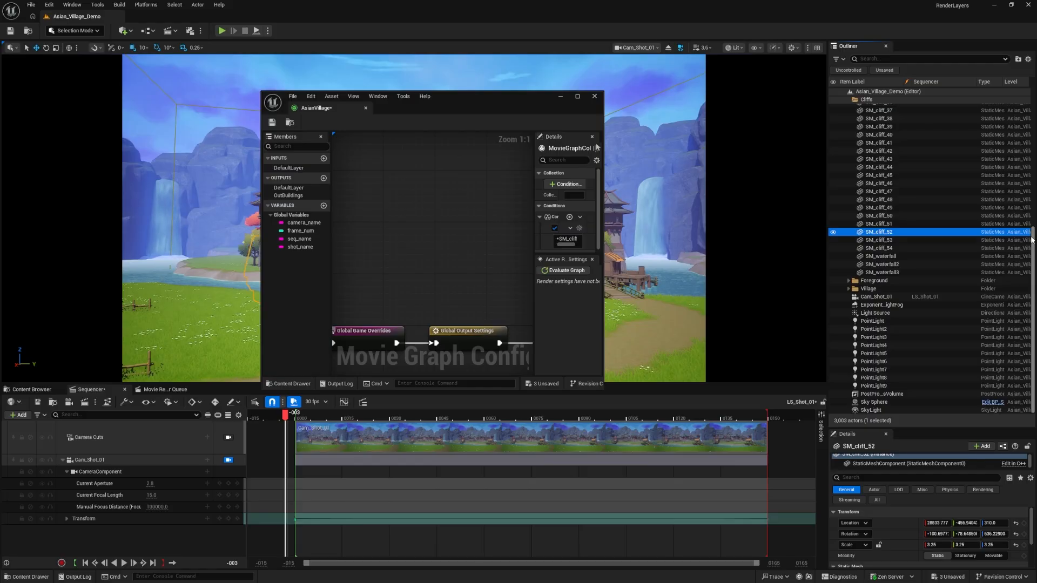
drag(1033, 236, 1031, 103)
click(849, 100)
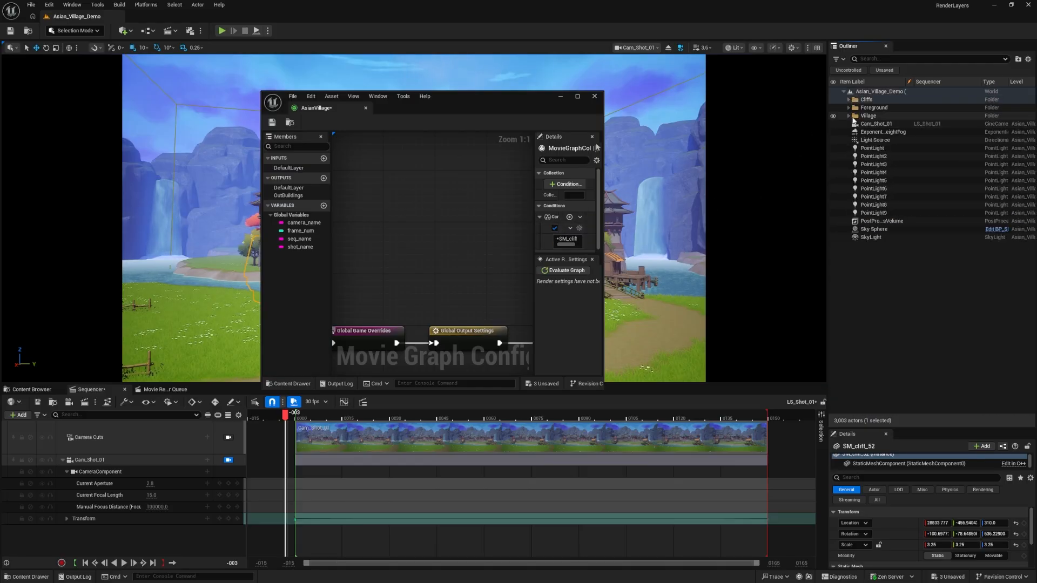
drag(524, 96, 582, 4)
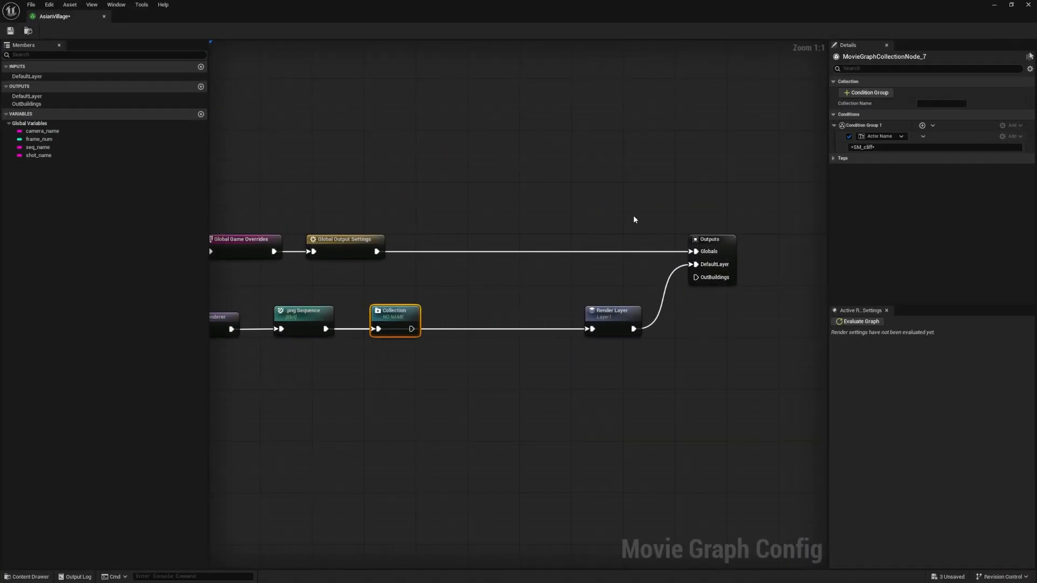
click(663, 221)
Change the Collection node's condition type to Editor Folder and add the Cliffs folder to the query
click(389, 323)
click(879, 138)
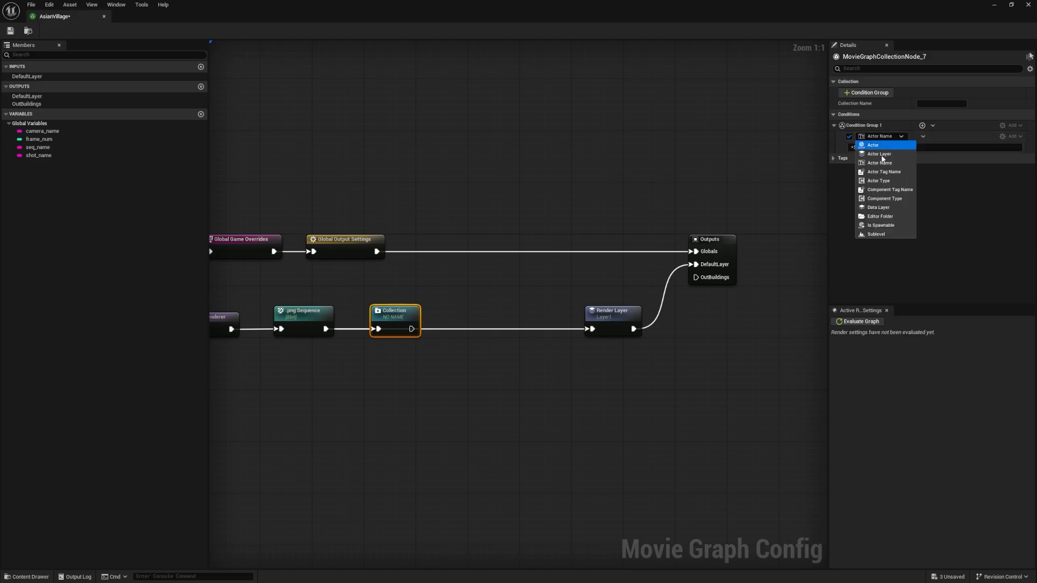
click(881, 217)
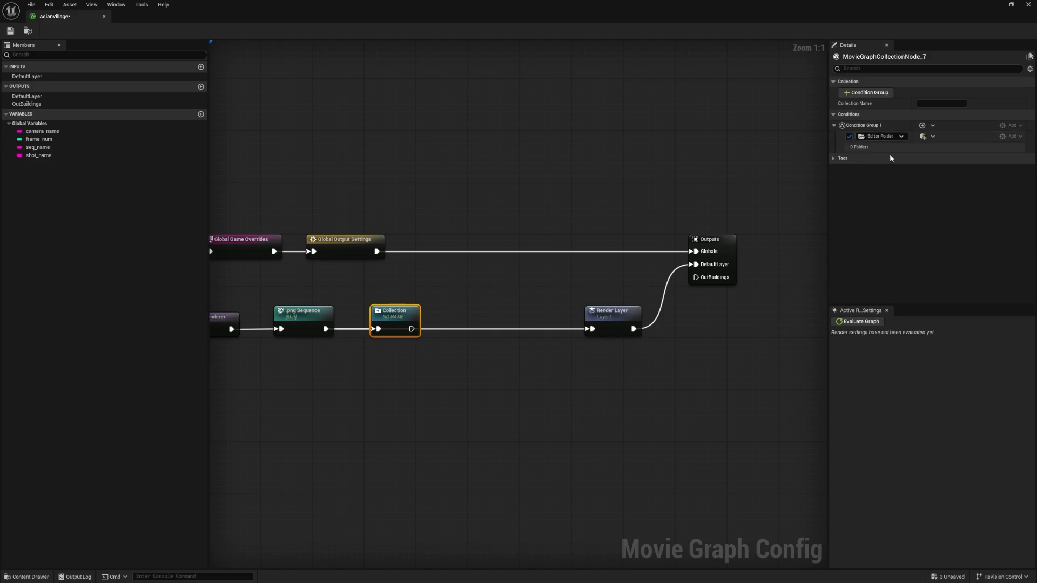
click(924, 137)
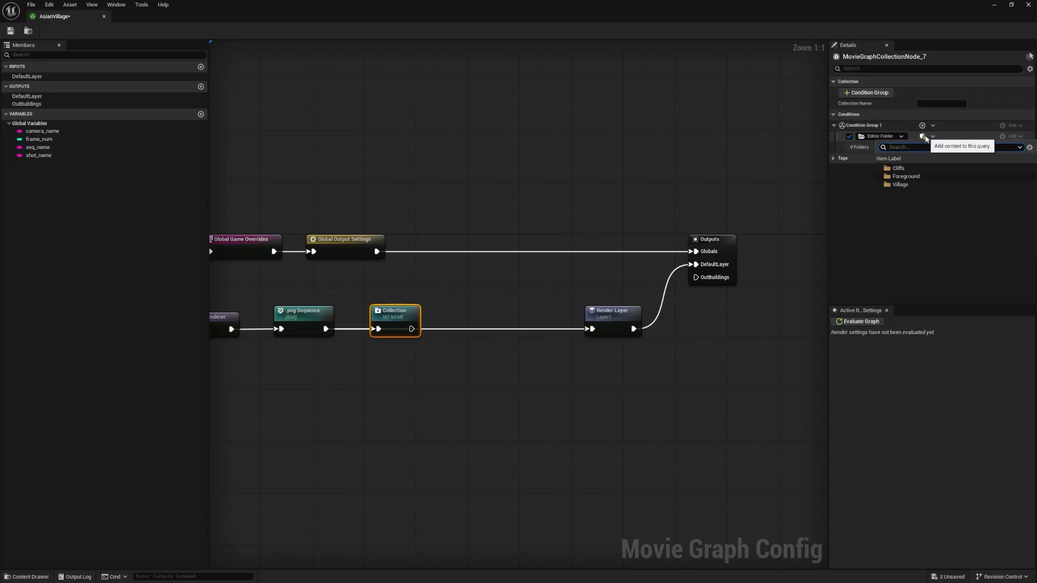
click(903, 171)
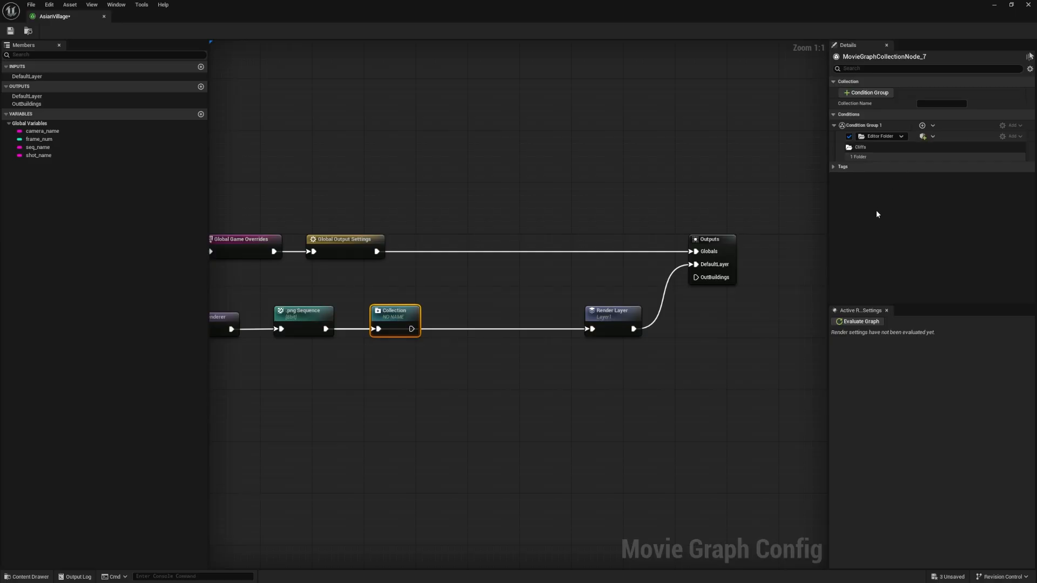
Name the collection Cliffs
click(545, 287)
click(384, 316)
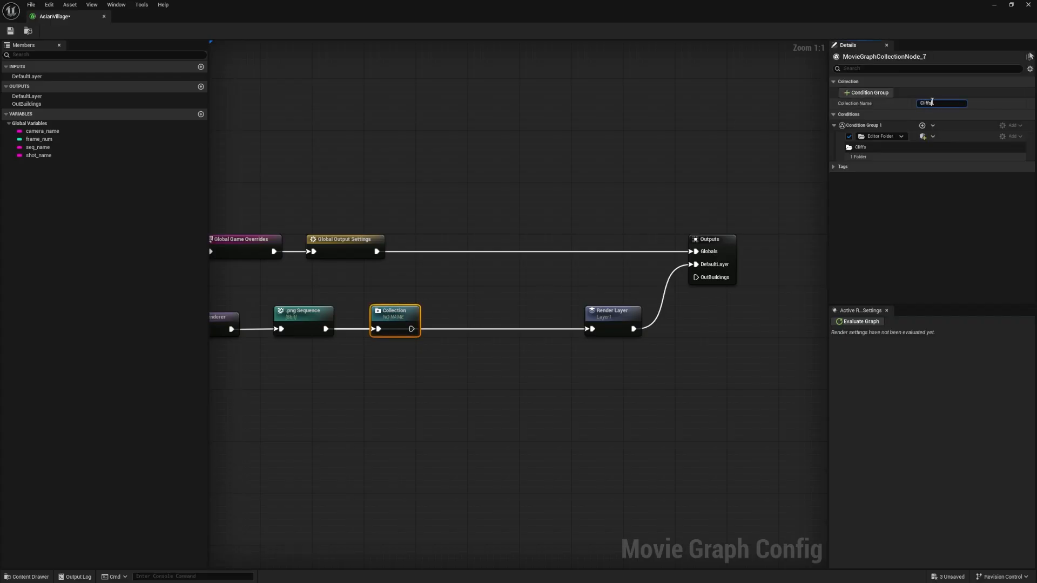
key(Return)
click(517, 376)
click(404, 306)
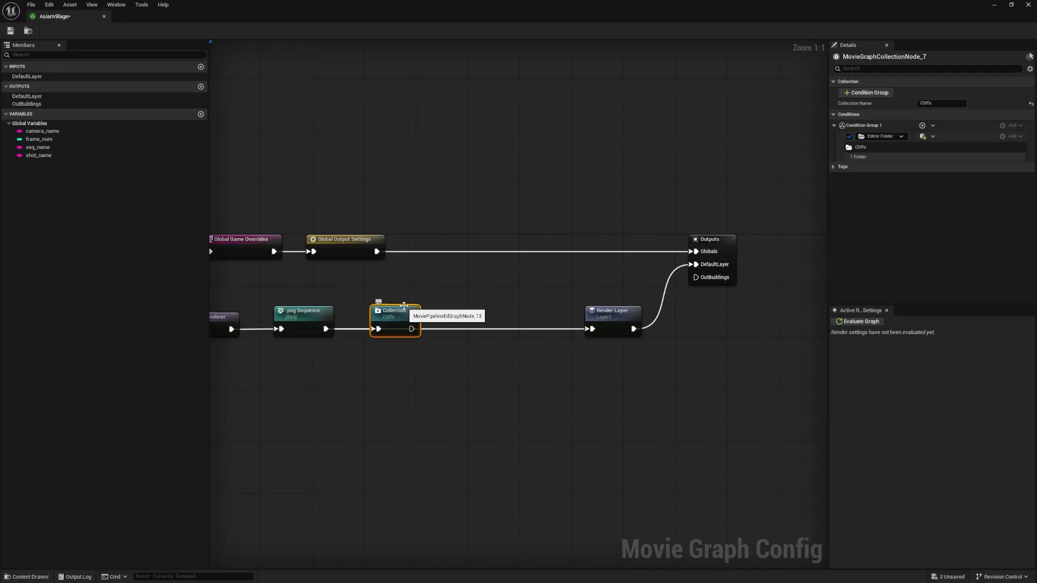
Add two more Collection nodes in the empty graph area below the Cliffs collection and Render Layer nodes
click(439, 378)
right_click(441, 379)
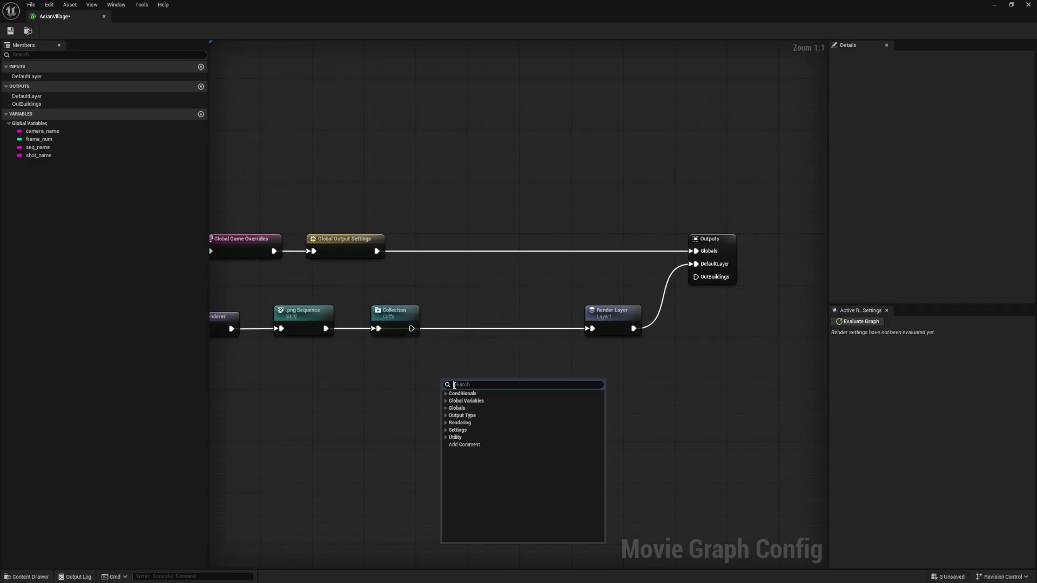
text(Col)
click(476, 402)
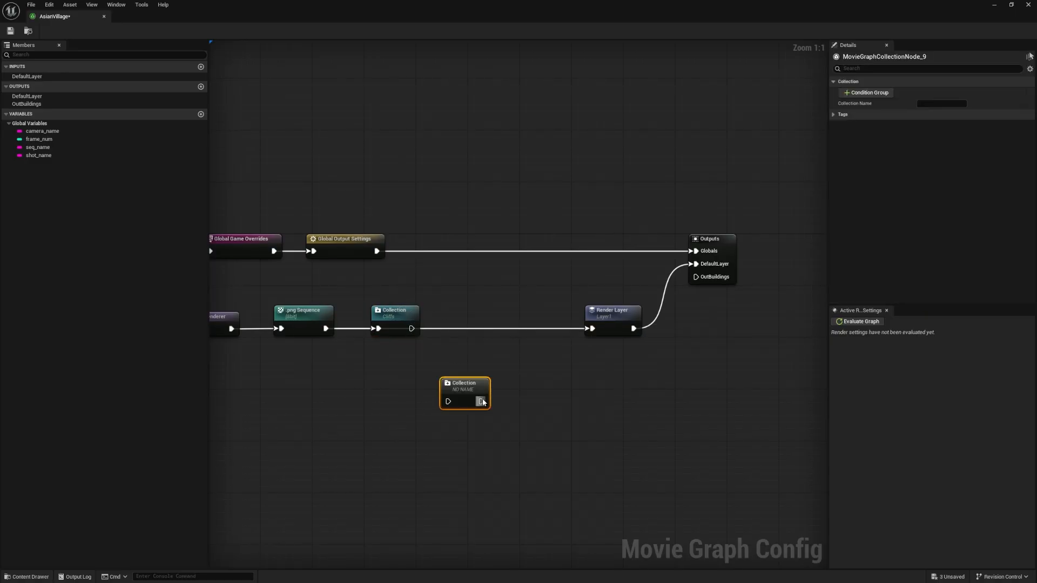
right_click(540, 422)
text(collec)
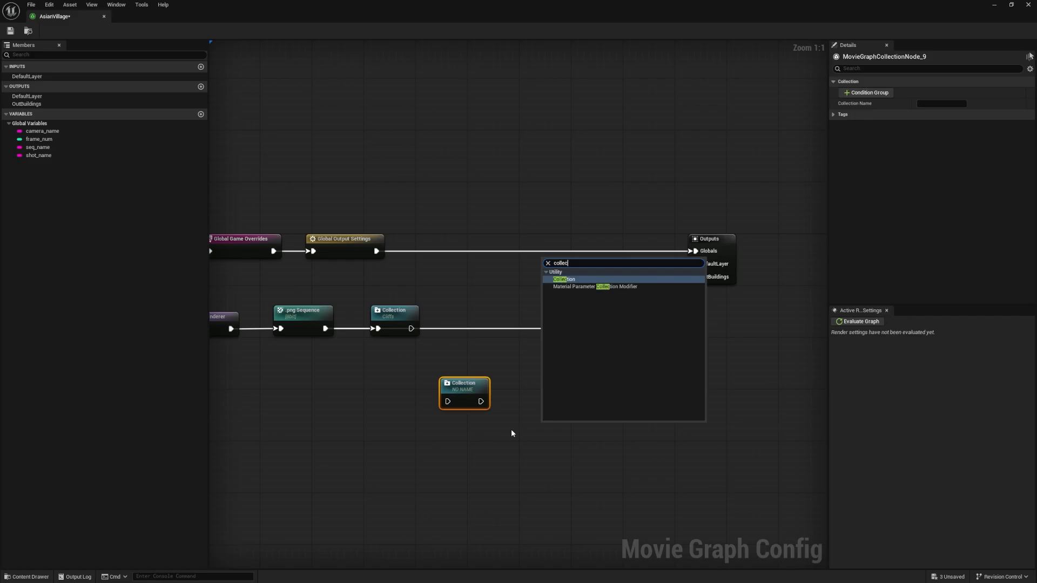
click(564, 280)
Line up the two unnamed Collection nodes between the Cliffs collection and the Render Layer node
drag(553, 428, 525, 344)
drag(470, 399, 471, 325)
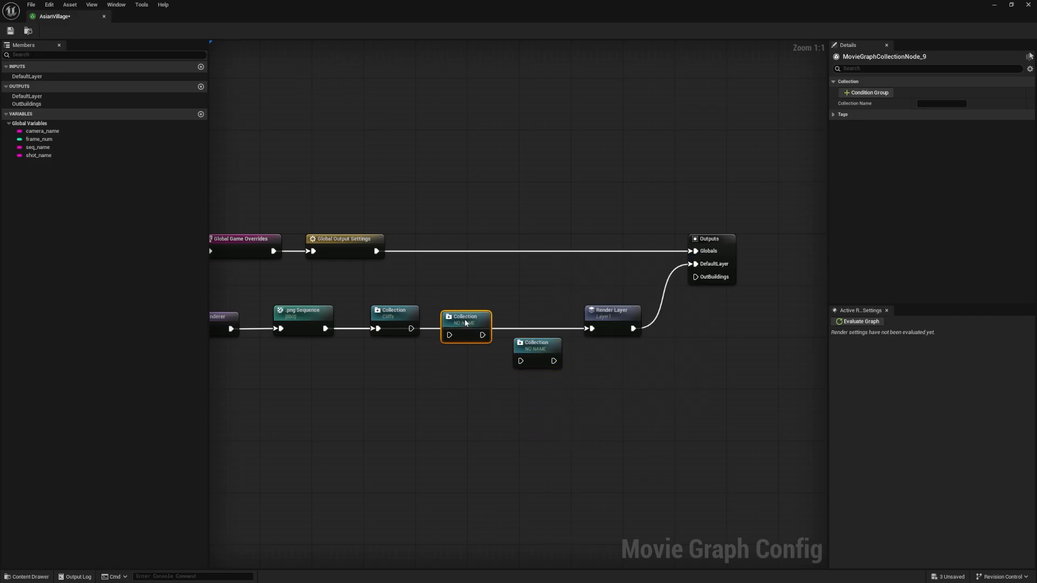
drag(532, 351, 468, 321)
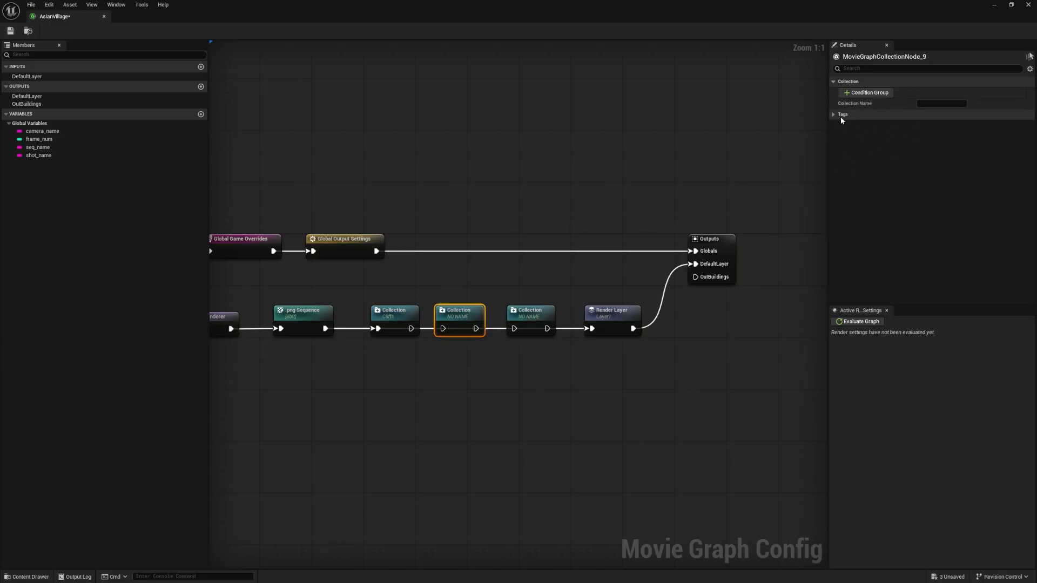
Give the Collection node next to Cliffs a condition group with an Editor Folder condition containing the Foreground folder
click(452, 303)
click(451, 306)
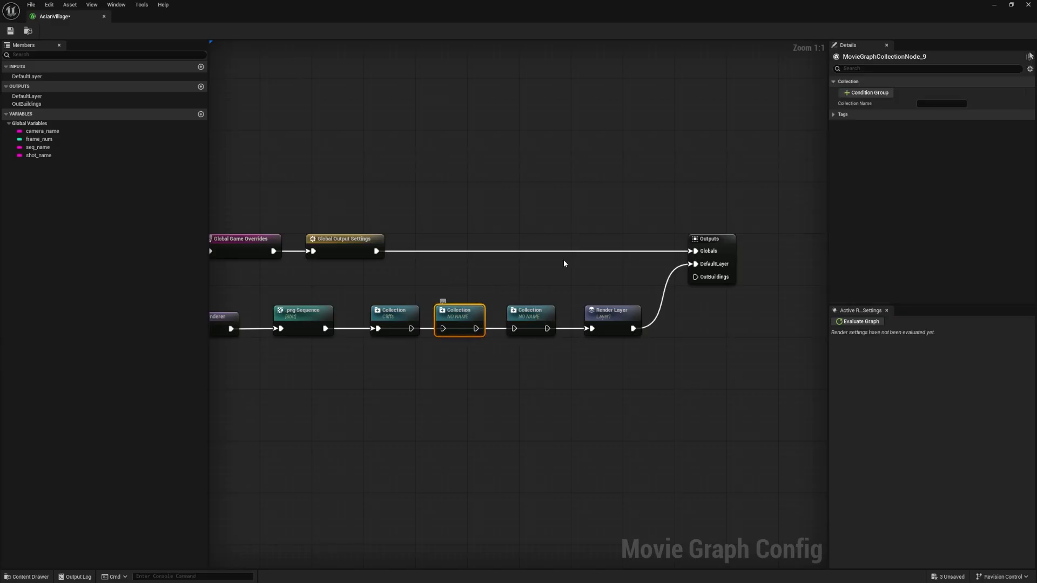
click(861, 94)
click(834, 125)
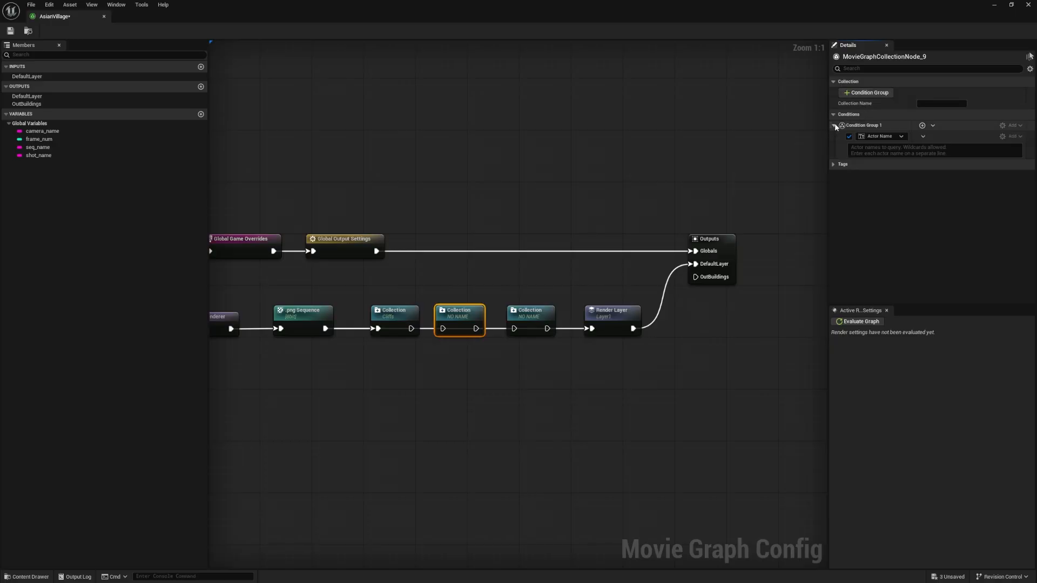
click(902, 137)
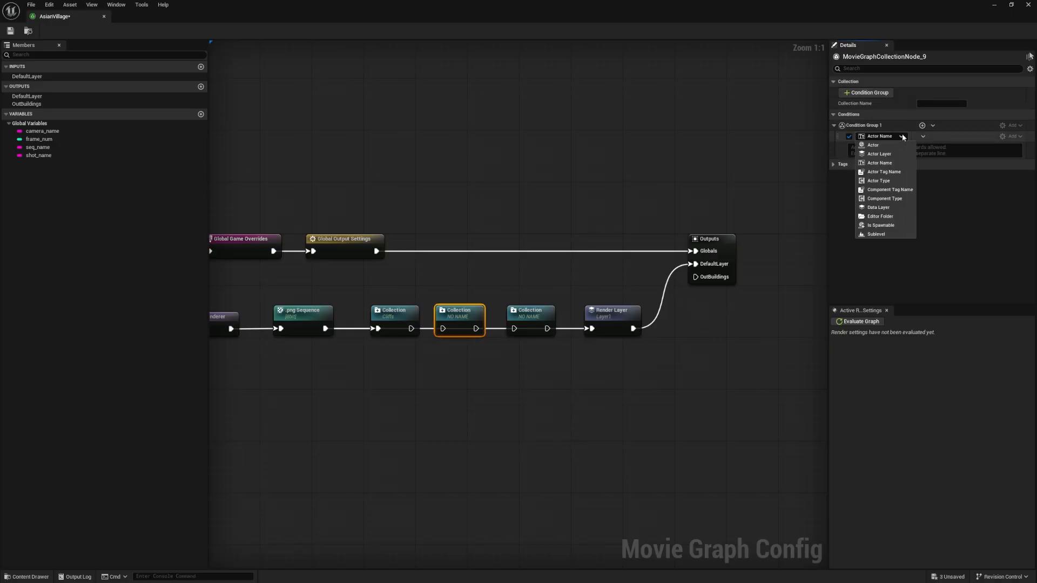
click(885, 216)
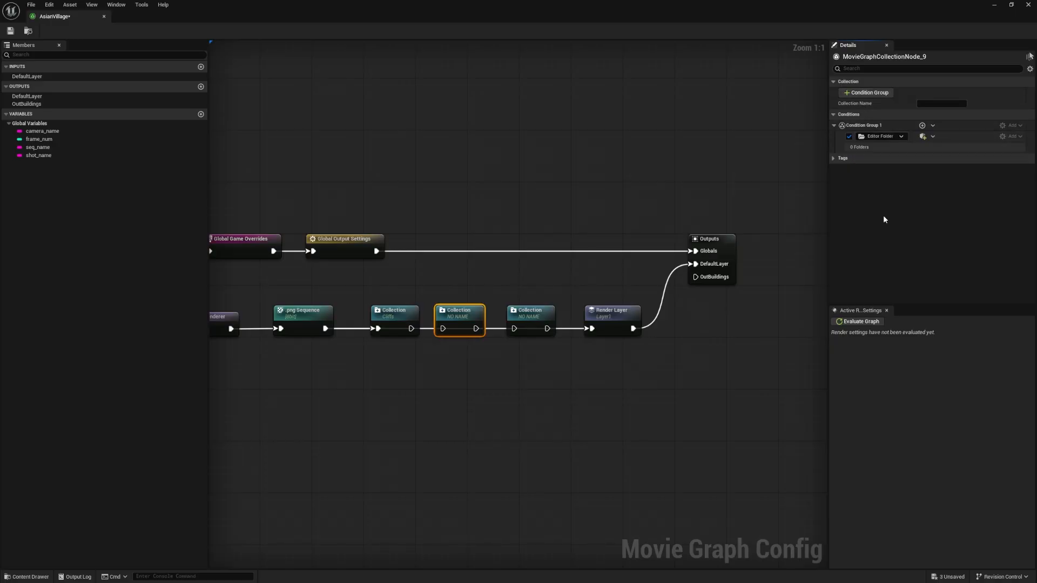
click(920, 148)
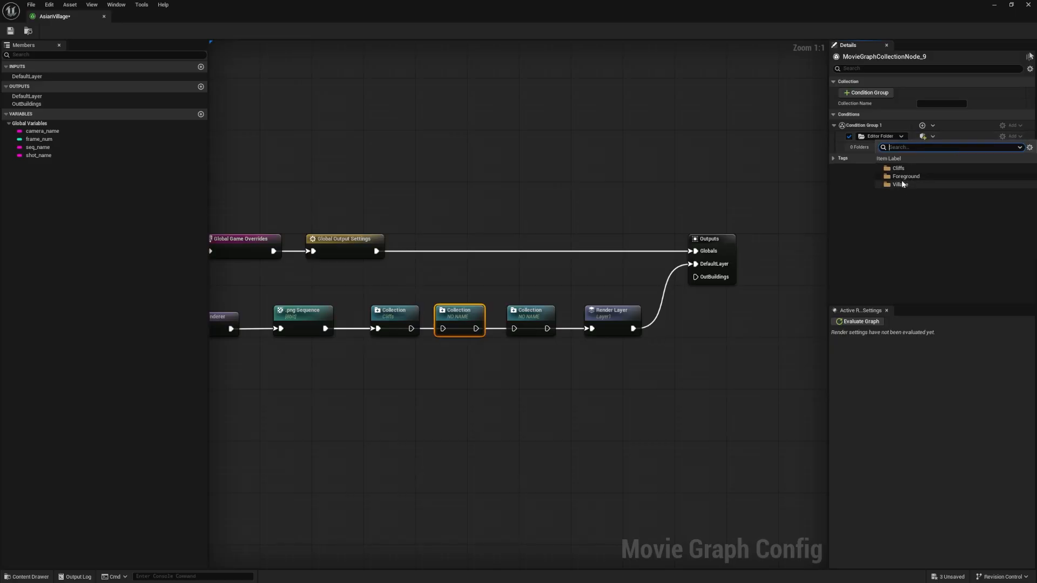
click(904, 176)
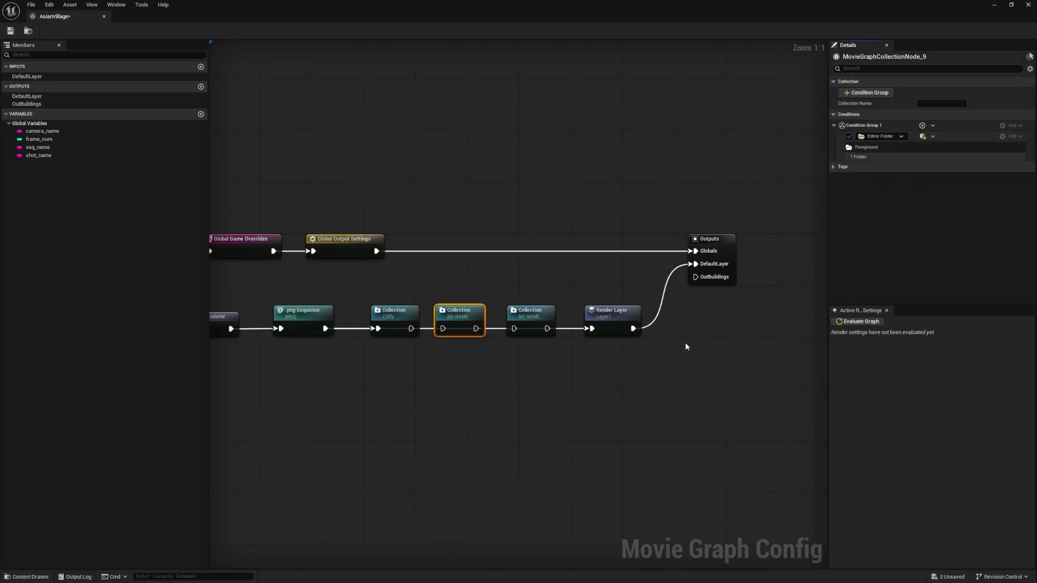
Name the middle collection Foreground
click(641, 352)
click(462, 314)
click(941, 103)
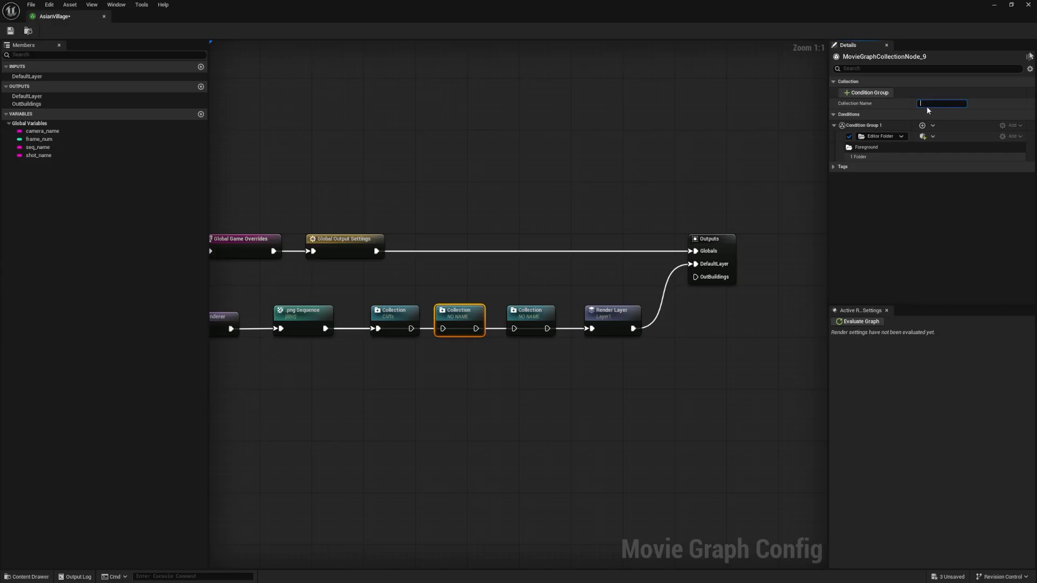
text(Foreground)
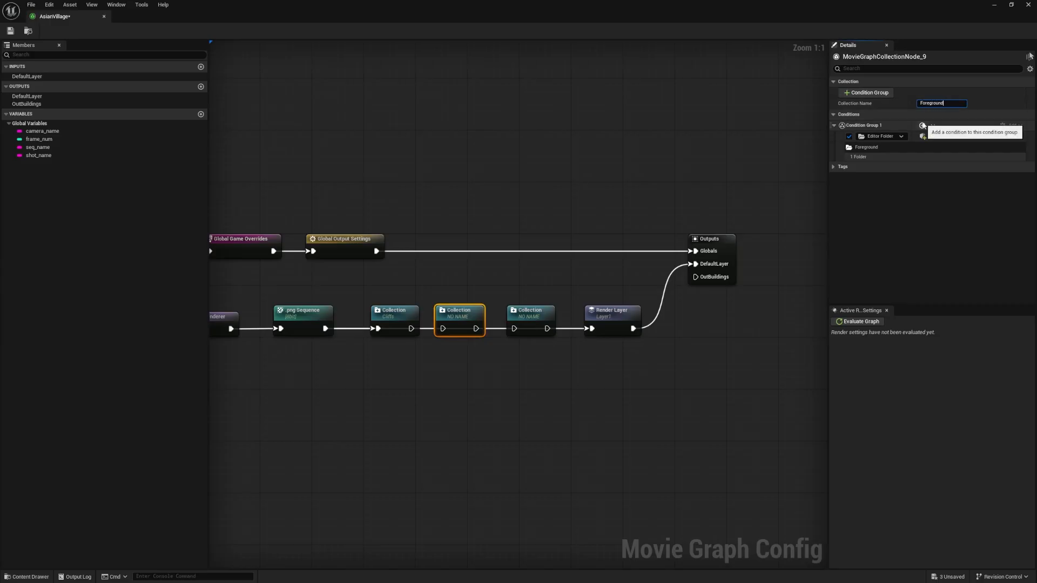
key(Return)
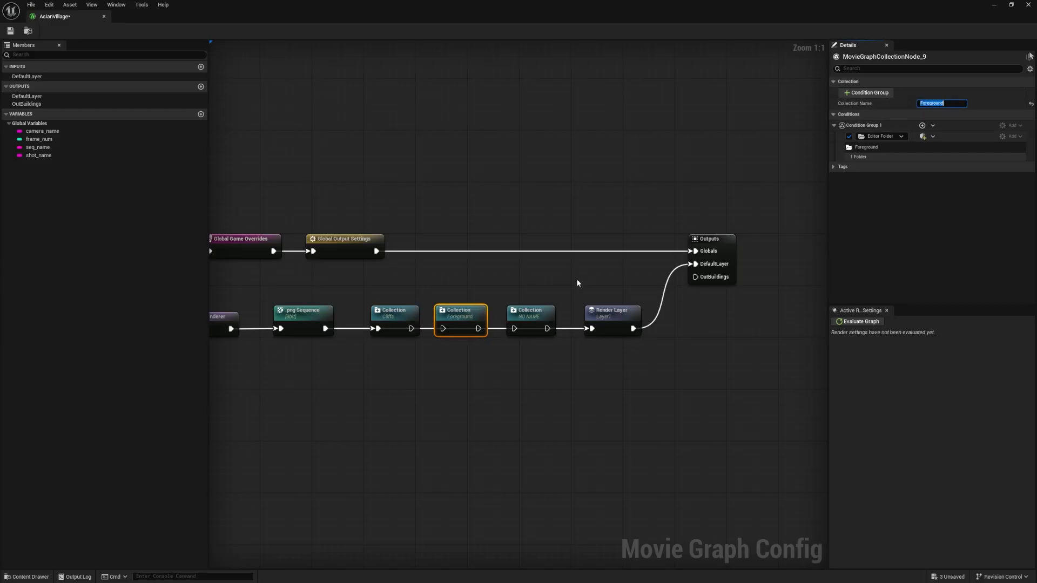
Give the Collection node before Render Layer a condition group with an Editor Folder condition containing the Village folder
click(537, 316)
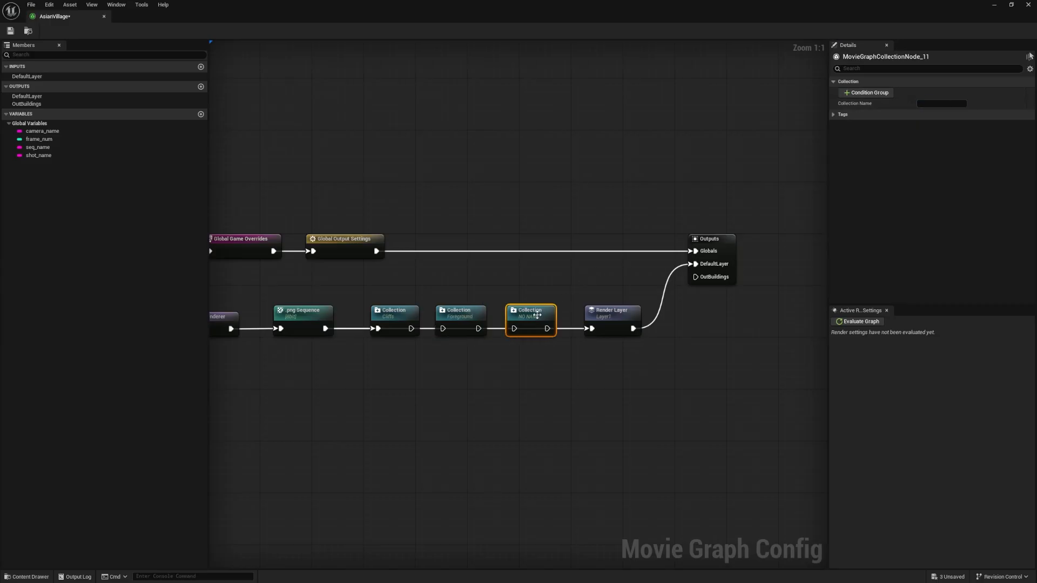
click(867, 92)
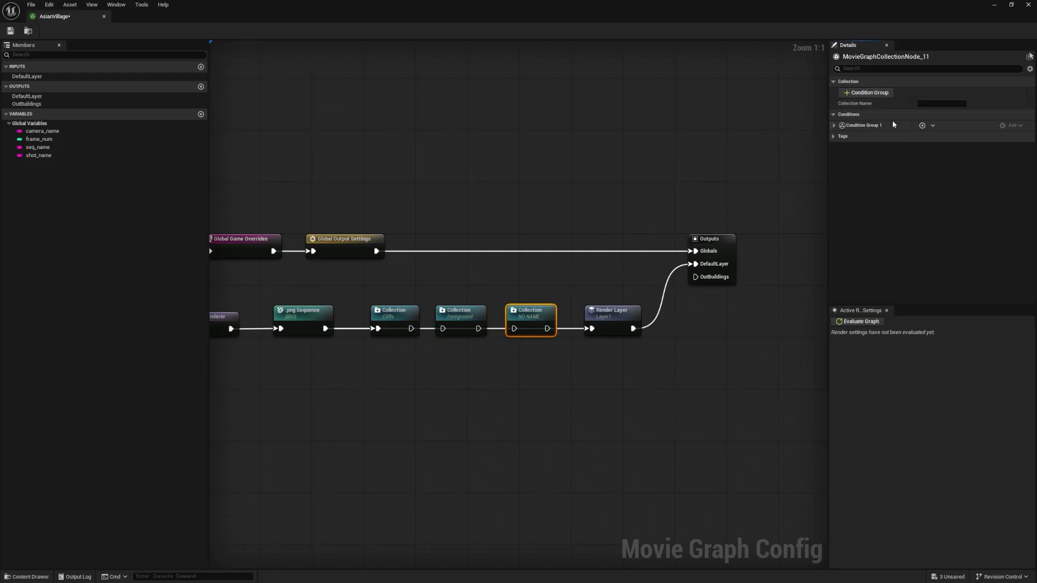
click(834, 125)
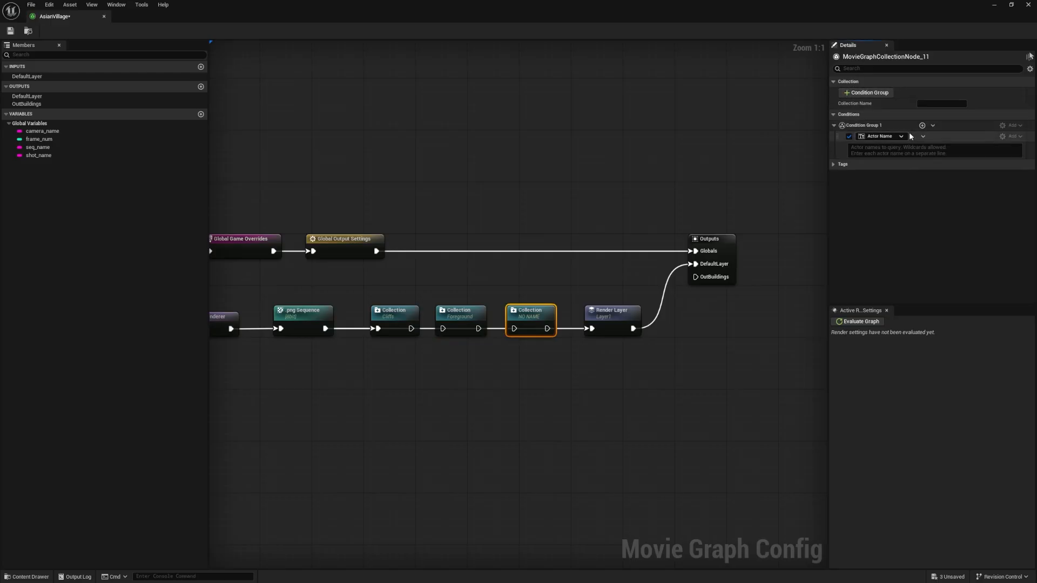
click(894, 135)
click(880, 216)
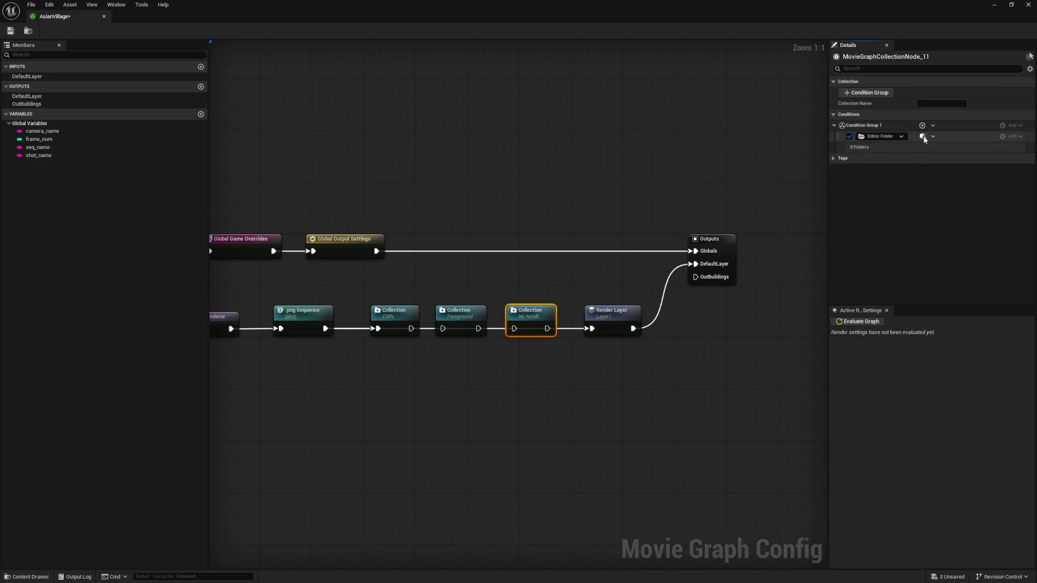
click(921, 146)
click(900, 184)
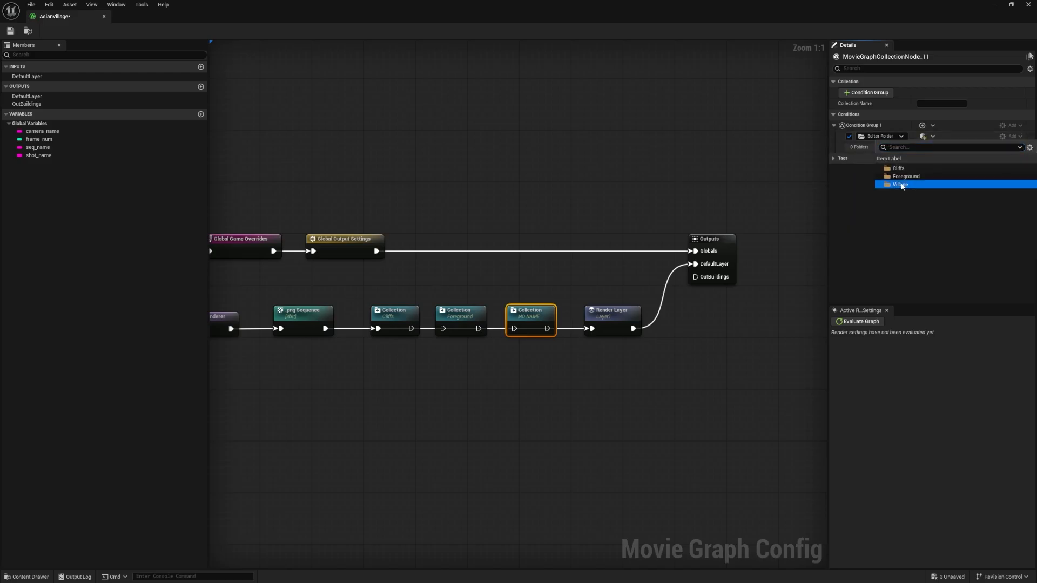
Name the Collection node before Render Layer Village
click(927, 103)
text(Vil)
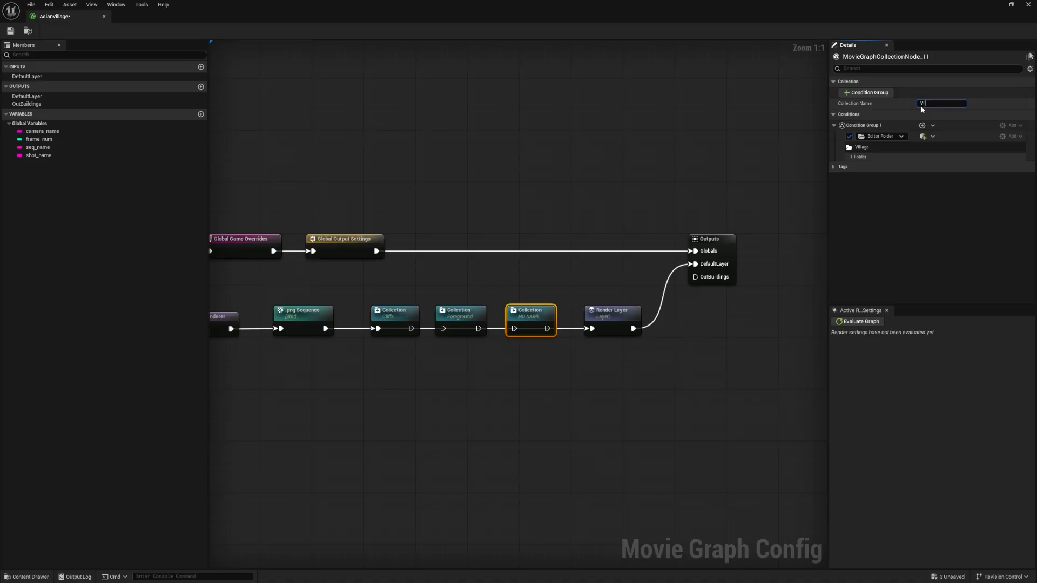
text(lage)
key(Return)
click(511, 427)
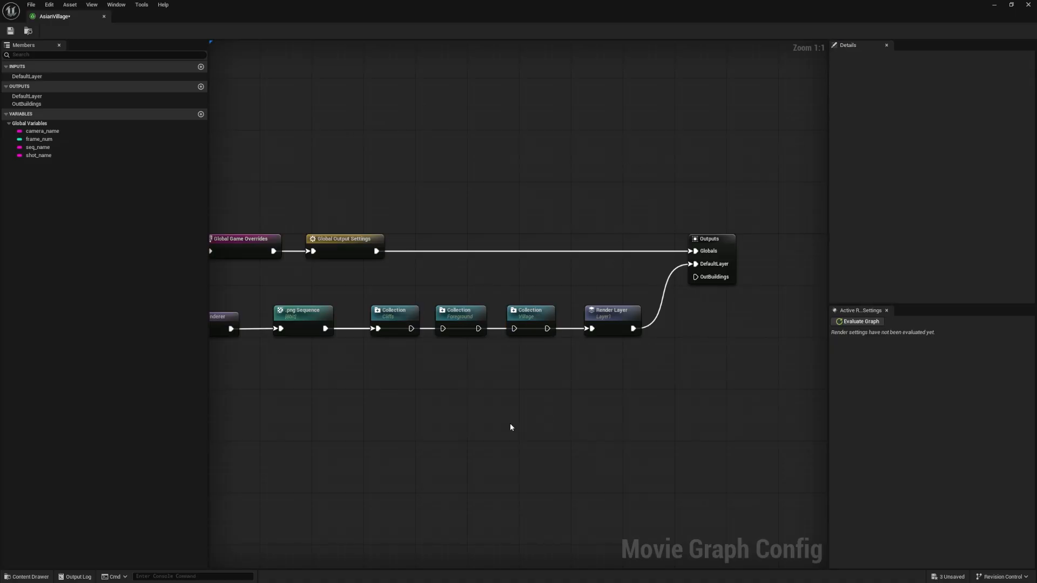
Add a fourth Collection node below the chain and give it a condition group with an Actor Name condition
right_click(455, 411)
text(collection)
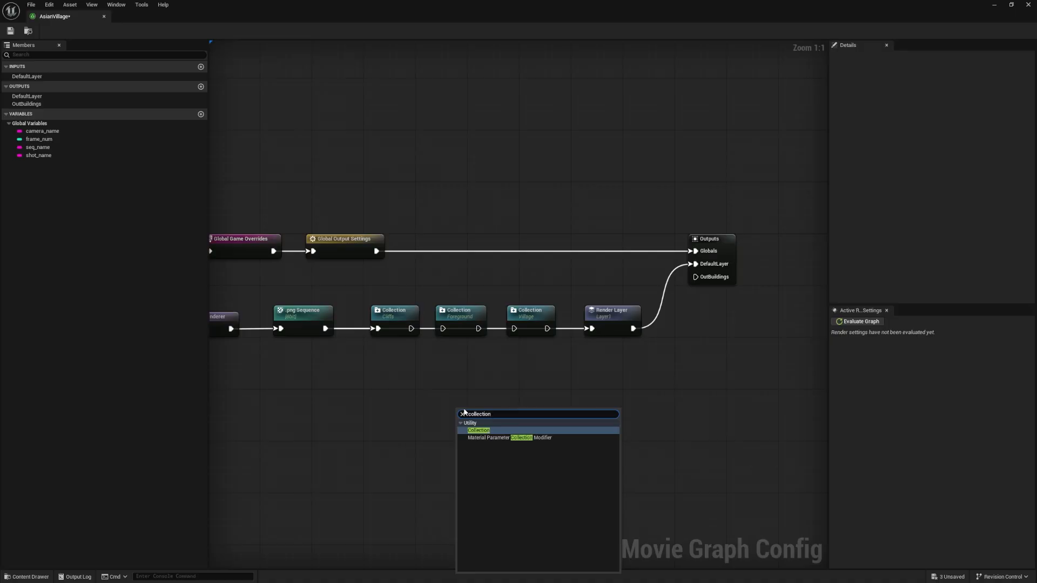
key(Return)
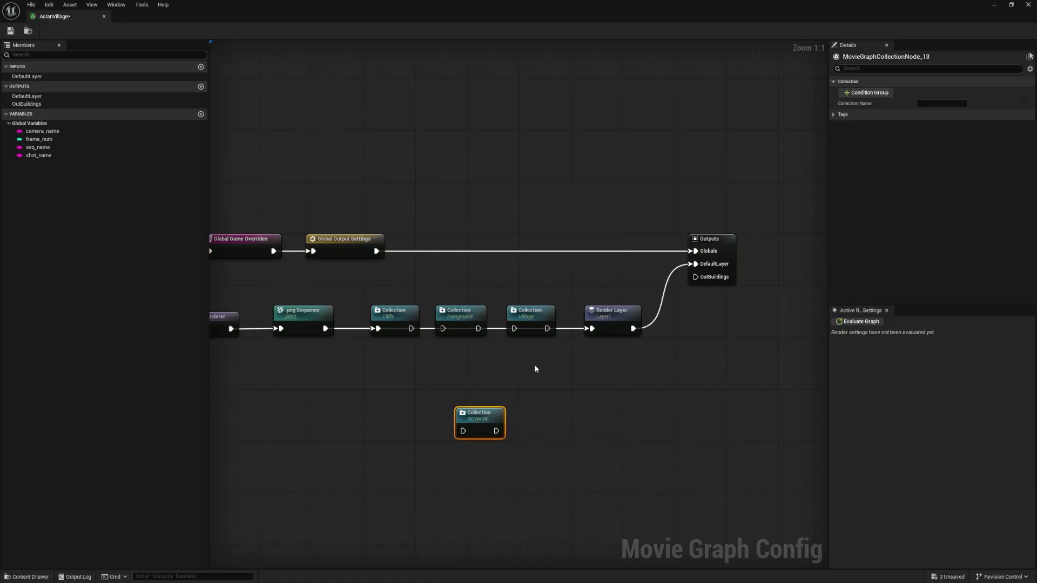
click(867, 92)
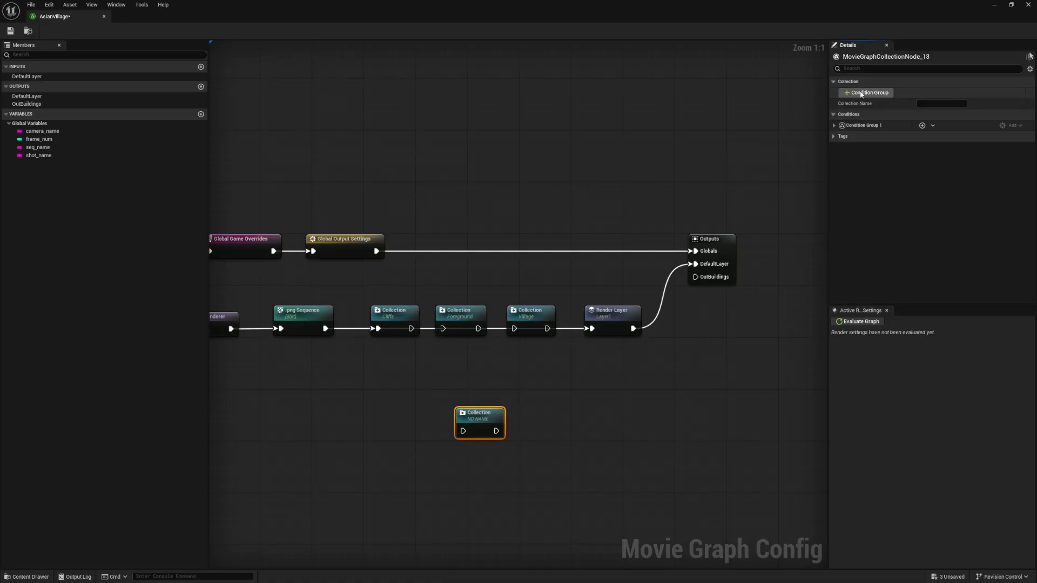
click(834, 126)
click(889, 134)
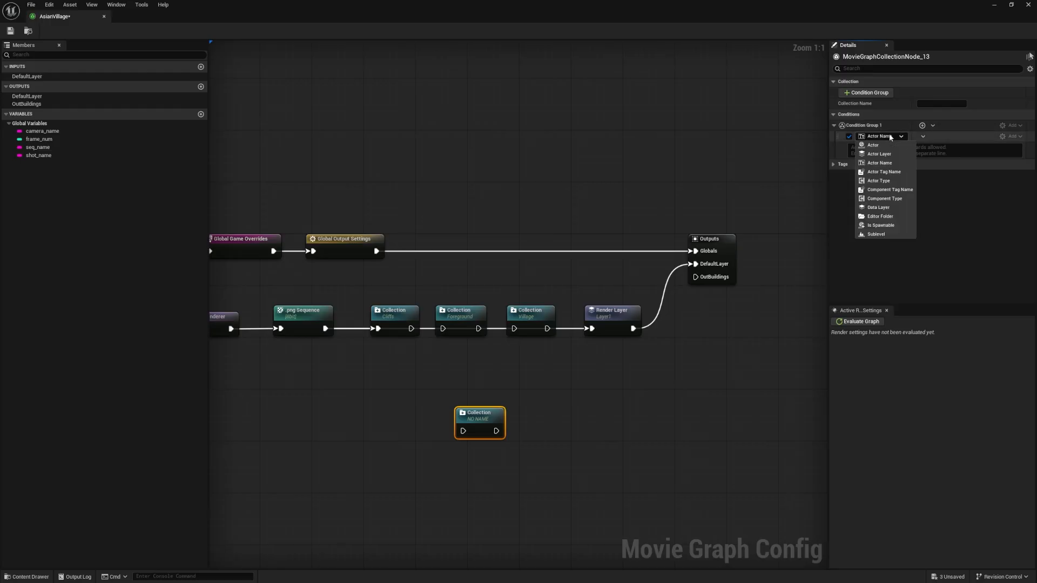
click(889, 134)
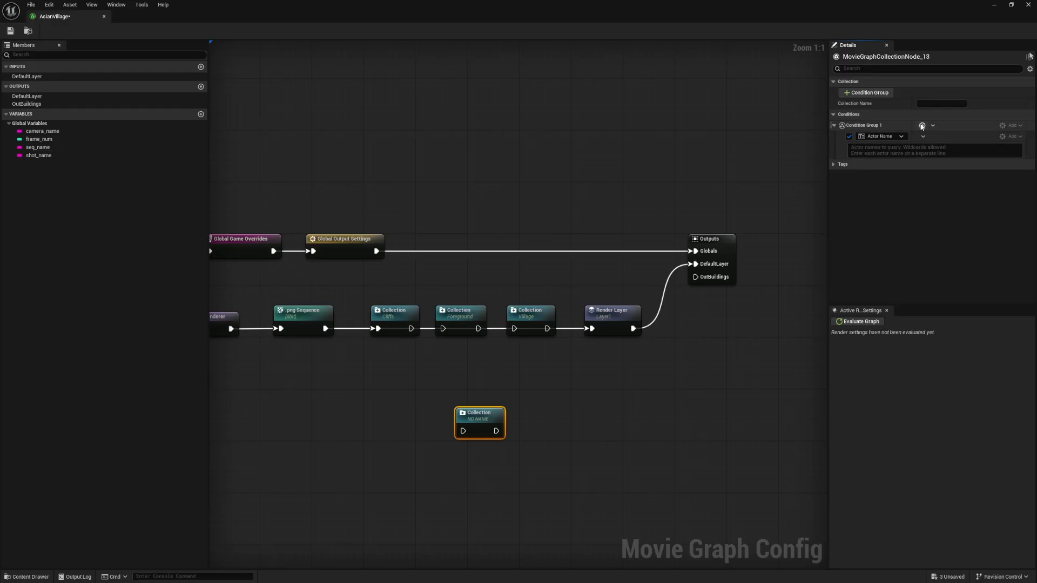
Add an Actor condition and another Actor Name condition to the unnamed collection's condition group
click(922, 125)
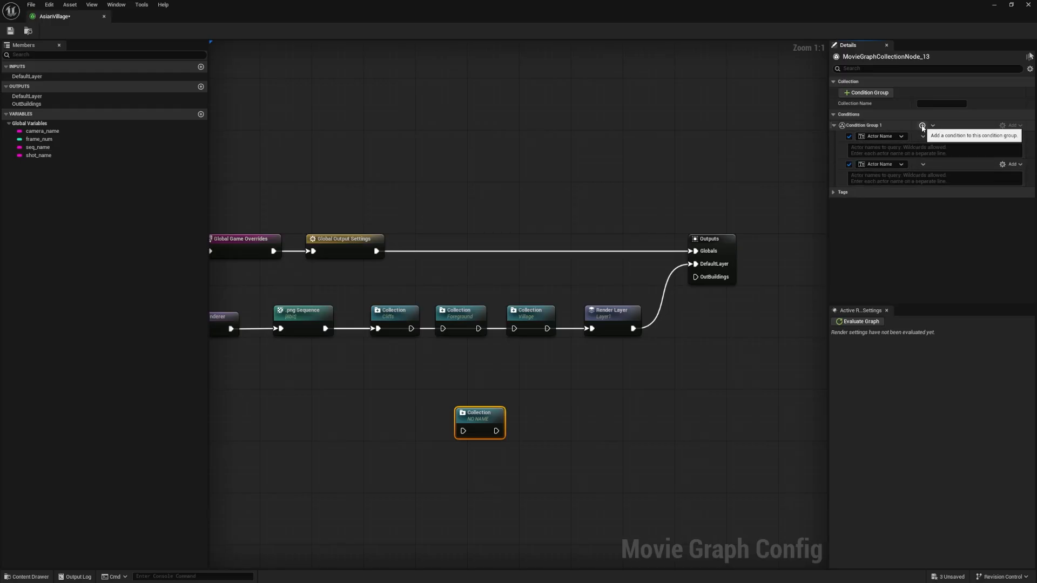
click(881, 164)
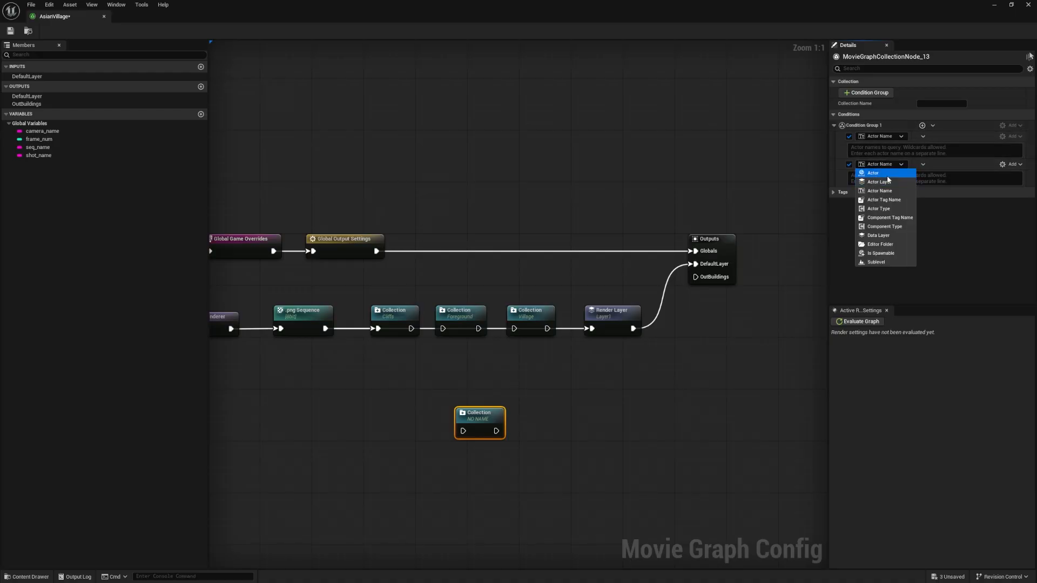
click(887, 176)
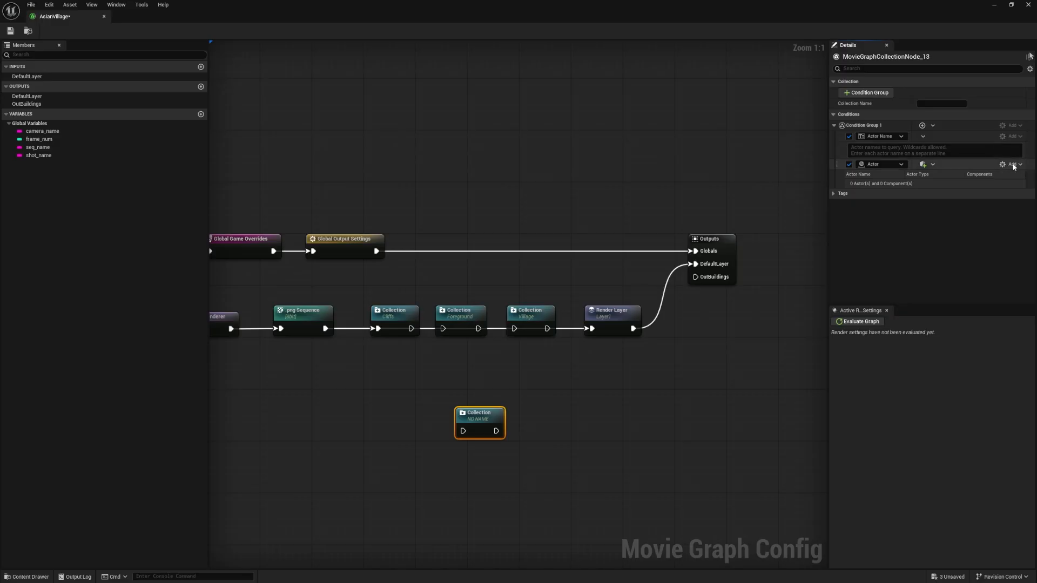
click(922, 125)
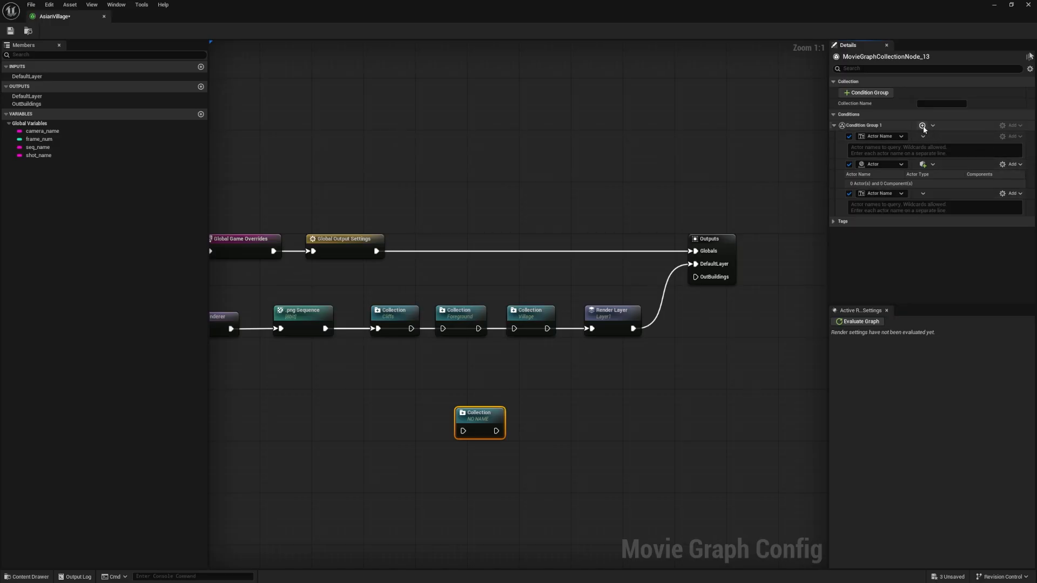
click(892, 194)
Set the Actor condition's operation to And and the last Actor Name condition's operation to Subtract
click(1020, 194)
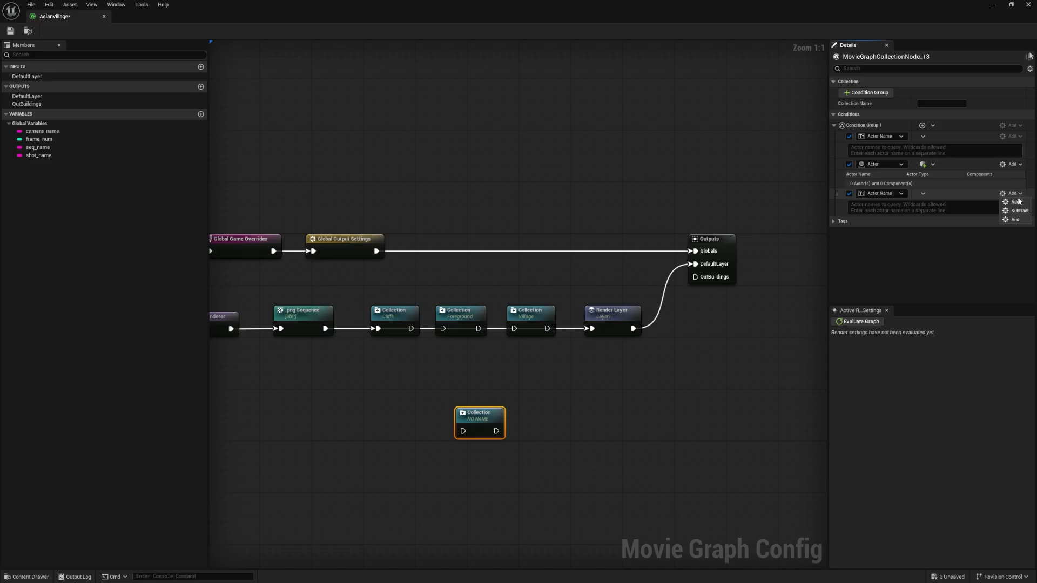
click(1013, 164)
click(1016, 192)
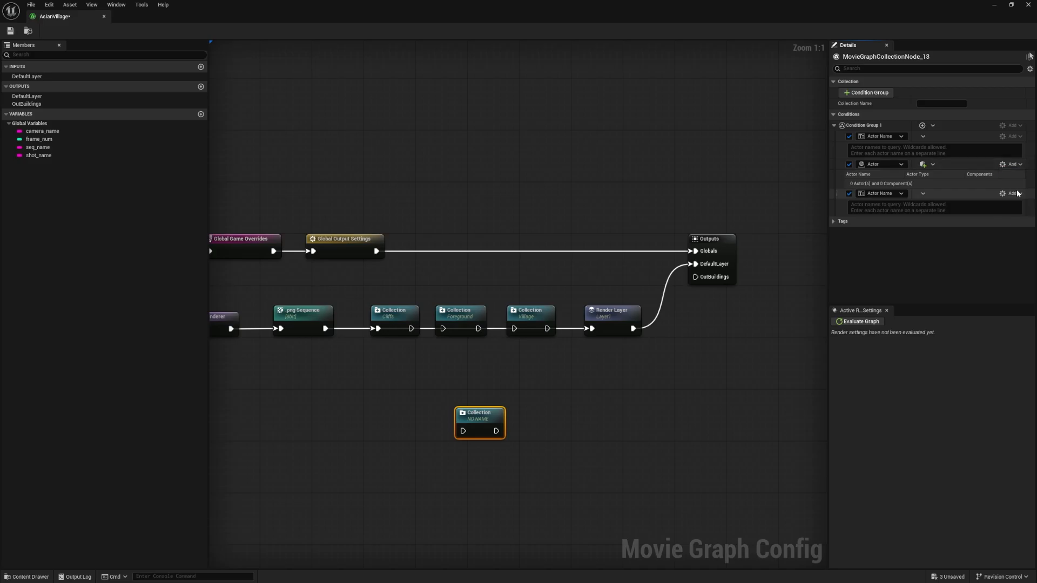
click(1017, 166)
click(1015, 190)
click(1014, 195)
click(1016, 210)
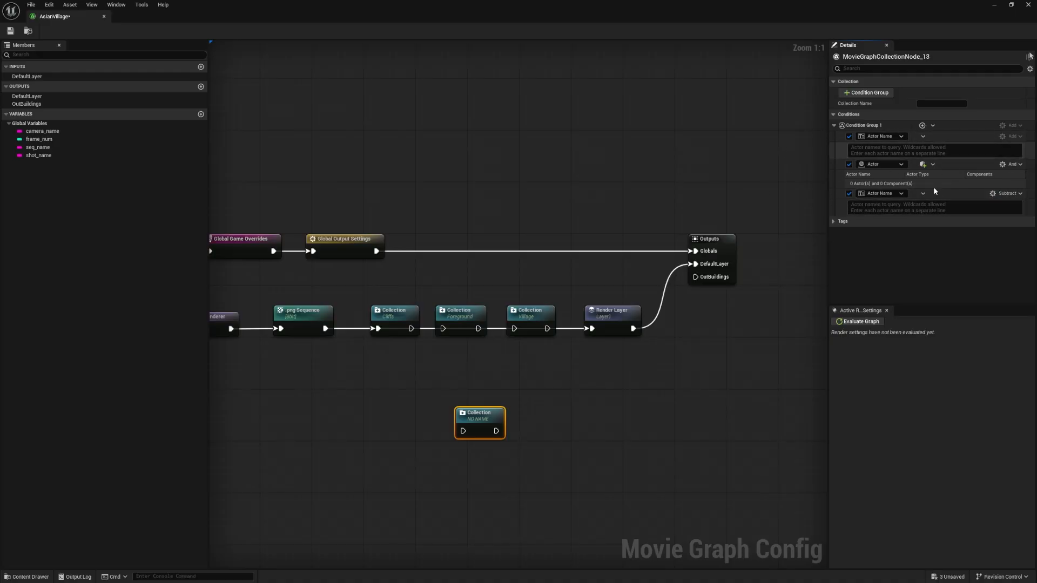
Check the level's folders behind the graph window and delete the unnamed Collection node below the chain
double_click(824, 18)
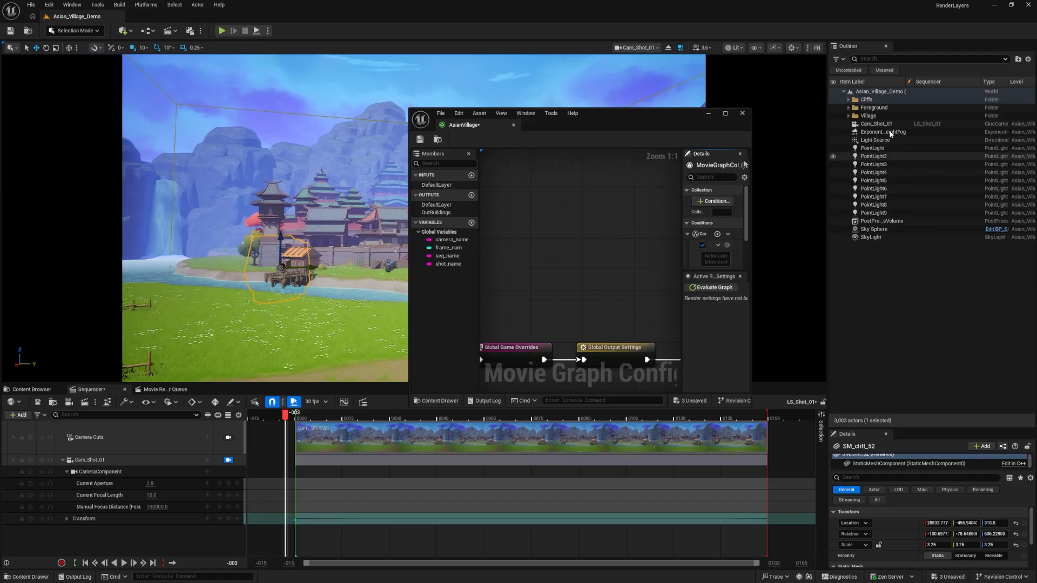
drag(666, 127, 674, 4)
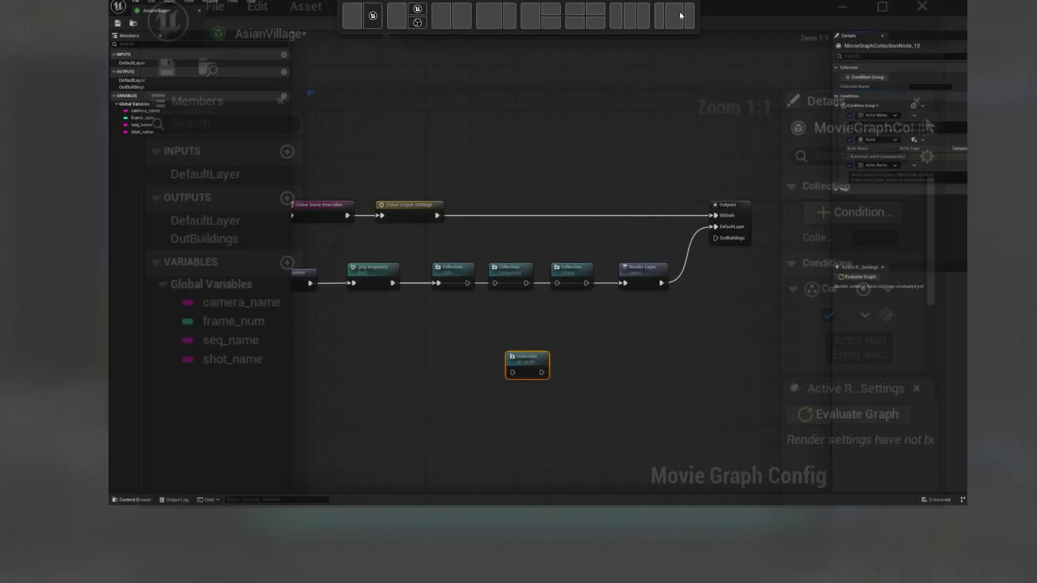
drag(540, 464, 425, 407)
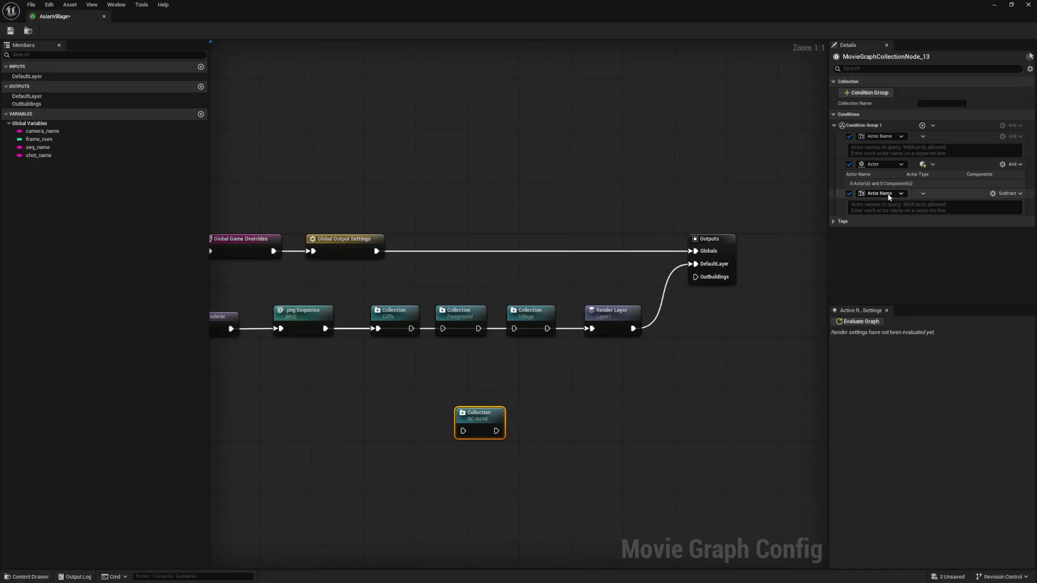
key(Delete)
Wire the Cliffs, Foreground and Village collections in series into the Render Layer node
drag(411, 328, 586, 336)
click(553, 329)
click(557, 358)
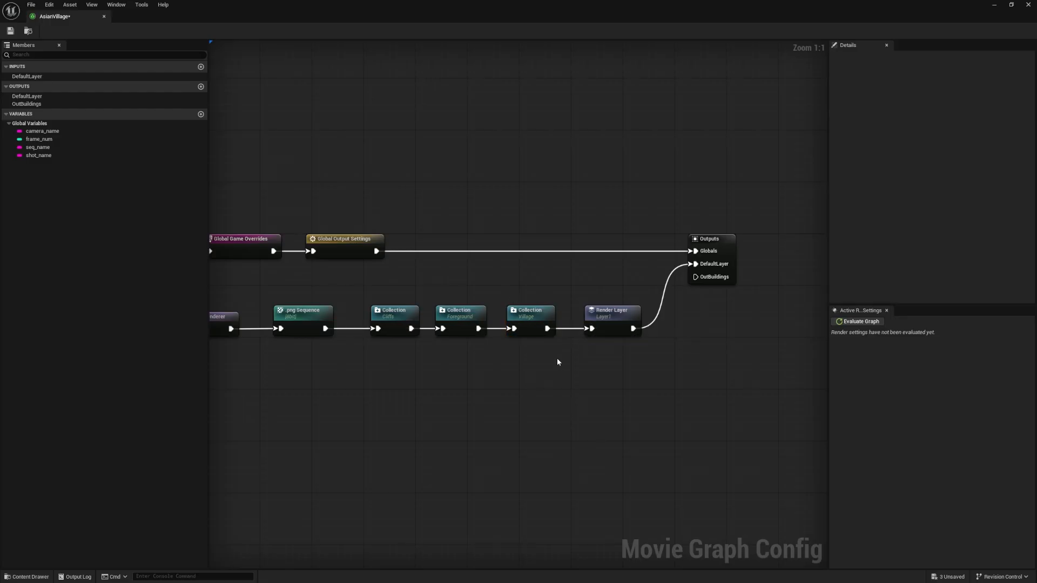
Move the Outputs and Render Layer nodes farther along the graph to leave a wide gap after the Village collection
scroll(556, 358, down, 3)
drag(743, 381, 327, 248)
scroll(376, 227, up, 1)
click(377, 224)
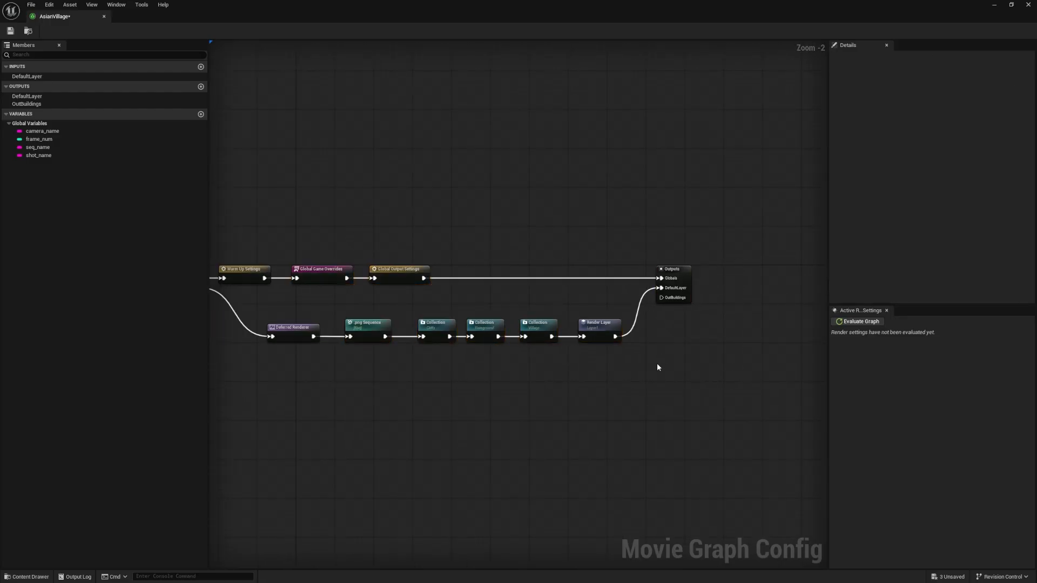
mouse_move(598, 327)
mouse_down()
mouse_move(599, 337)
mouse_move(594, 329)
mouse_up()
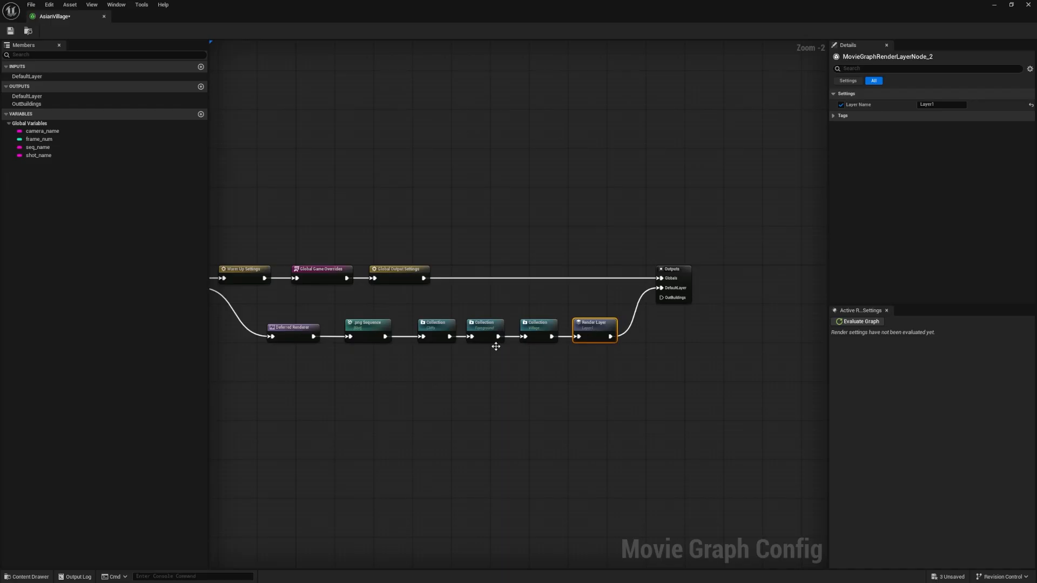
drag(422, 367, 548, 329)
right_drag(584, 302, 532, 287)
drag(630, 257, 723, 258)
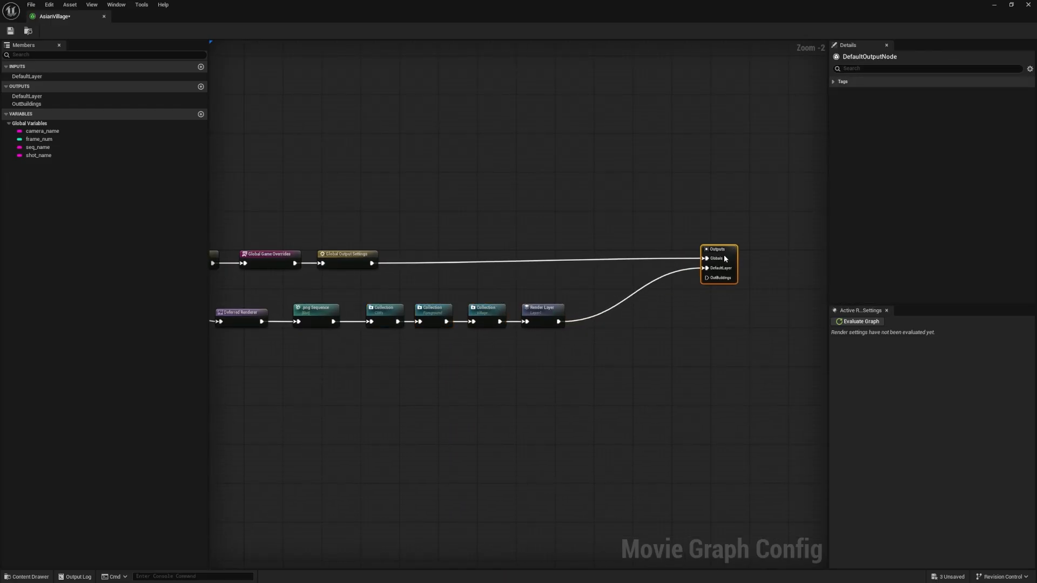
drag(558, 312, 655, 312)
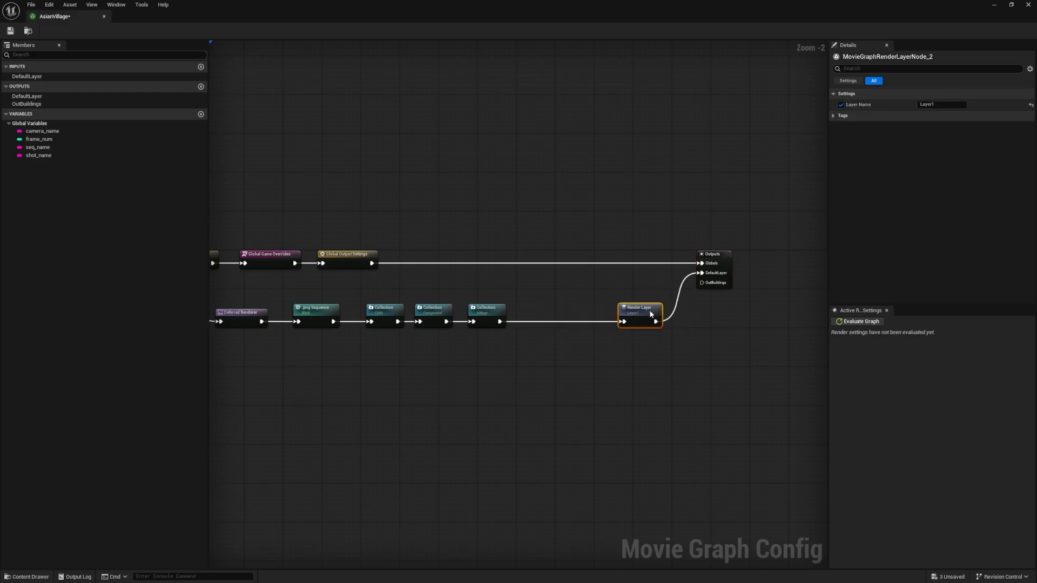
Add a second Render Layer node below the existing Layer1 node
click(496, 355)
right_click(529, 360)
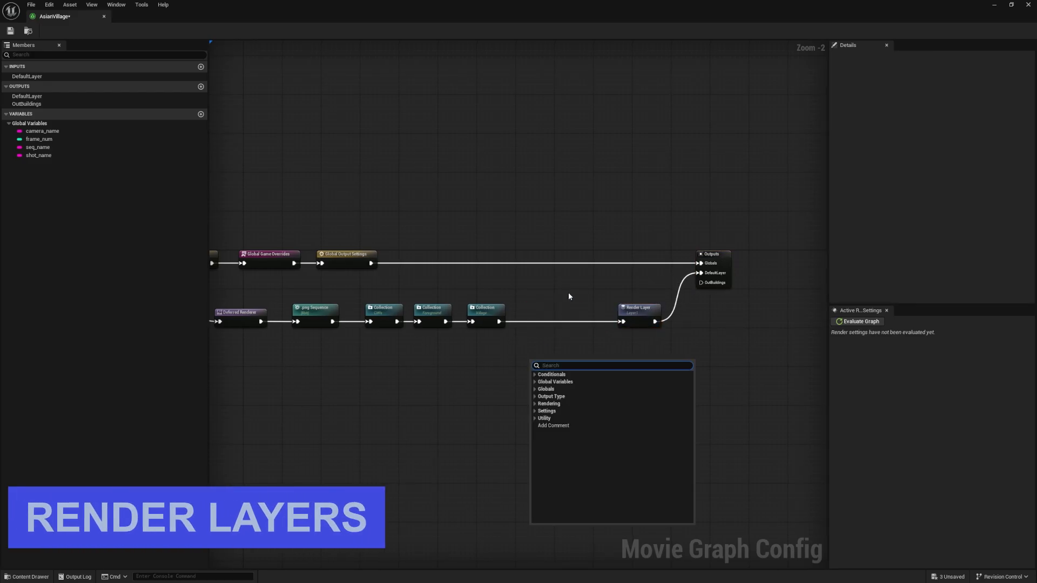
click(568, 293)
scroll(568, 318, up, 2)
right_click(625, 372)
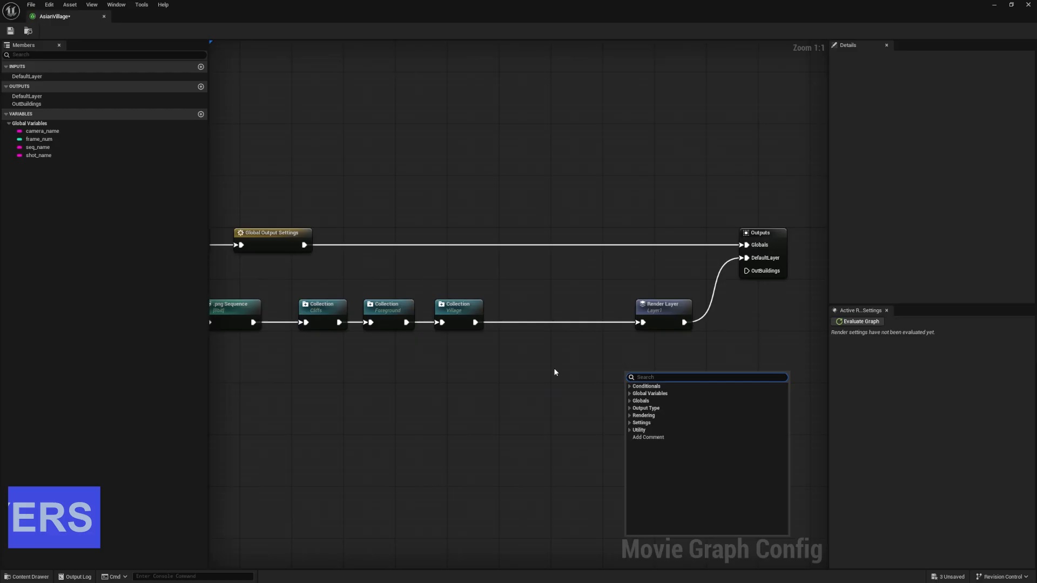
text(render)
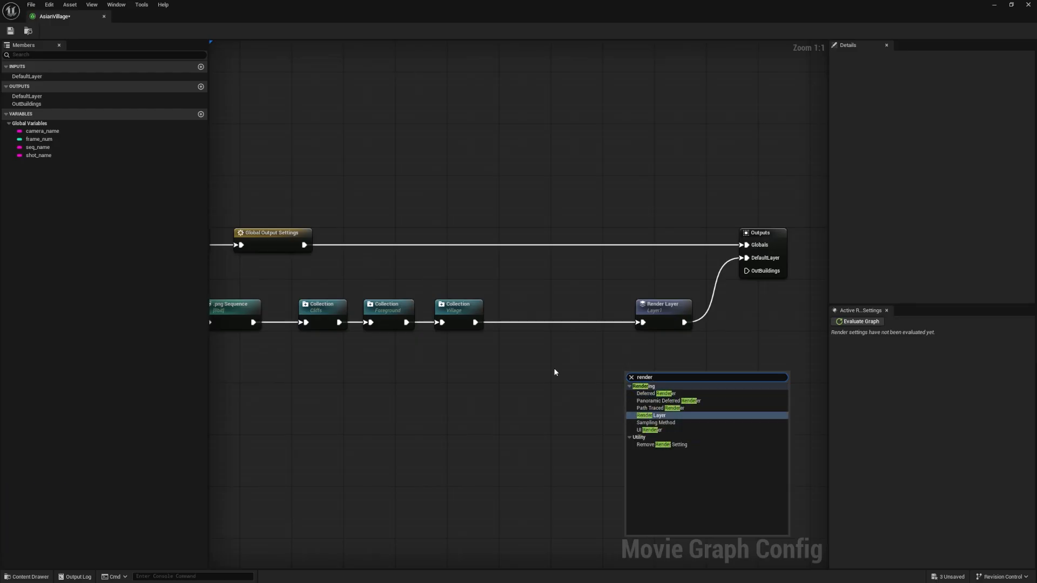
text( lay)
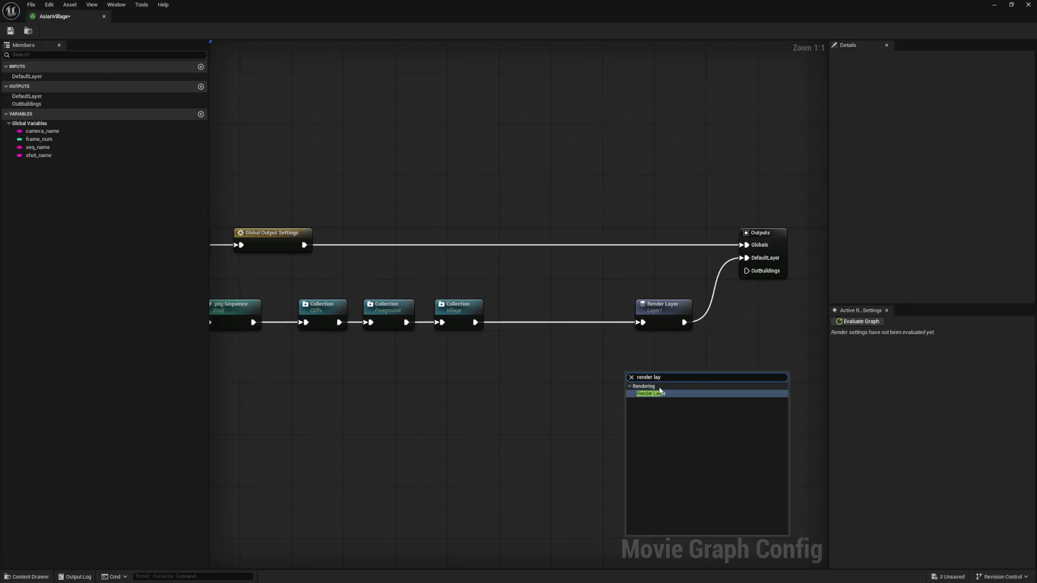
click(654, 394)
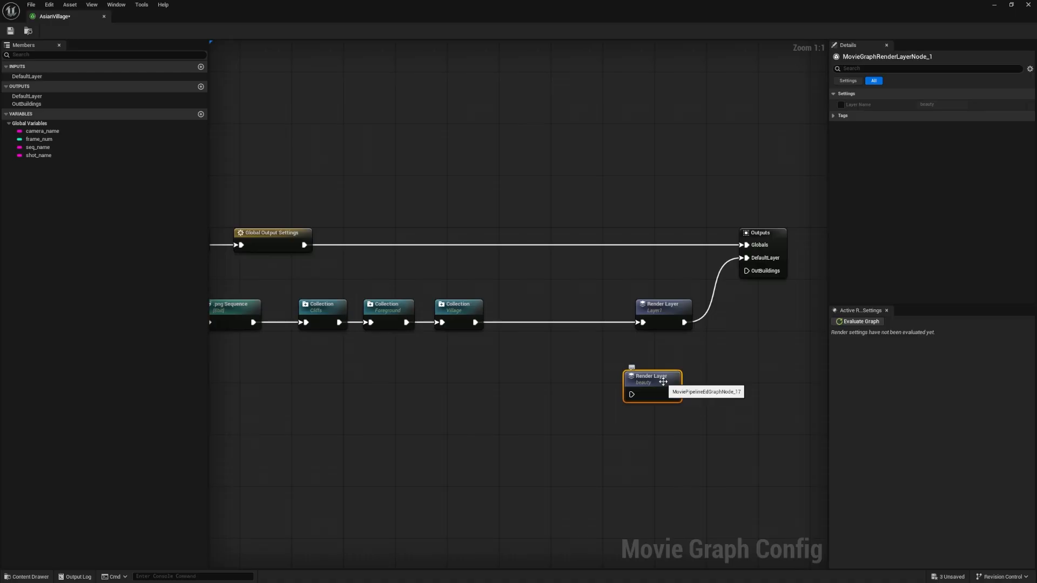
Duplicate the new Render Layer node and line up both in a column beneath the Layer1 node
key(ctrl+d)
mouse_move(663, 384)
mouse_down()
mouse_move(631, 436)
mouse_move(655, 384)
mouse_move(667, 384)
mouse_up()
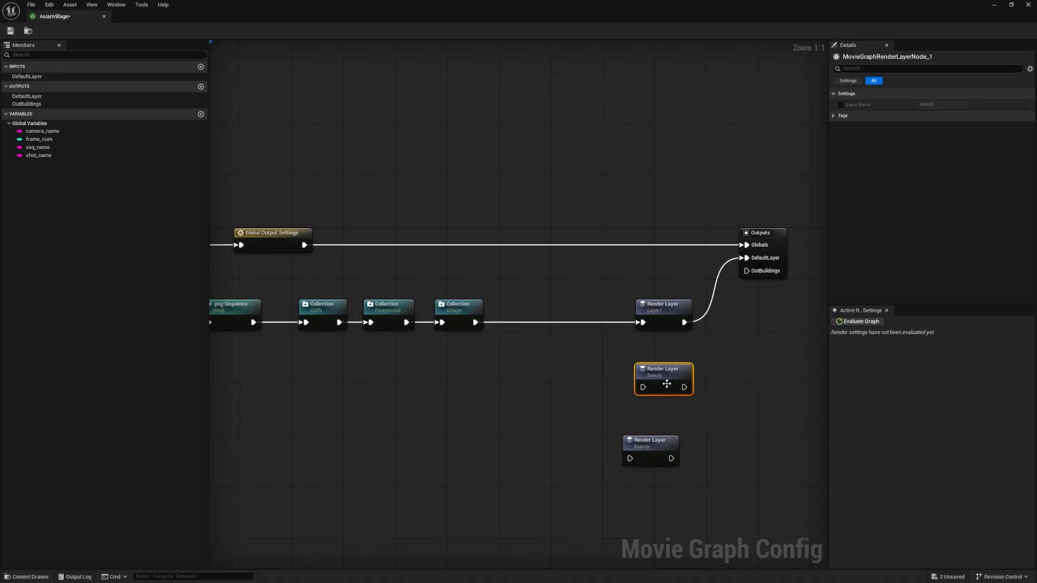
drag(660, 442, 672, 428)
drag(733, 479, 622, 297)
click(334, 316)
click(396, 308)
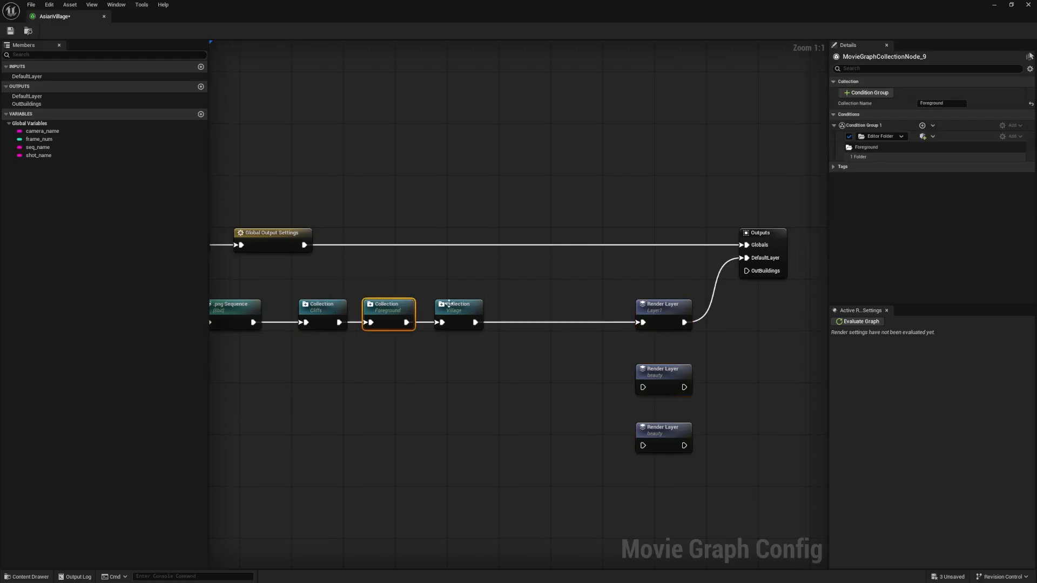
click(461, 308)
Set the layer name of the Render Layer node wired to DefaultLayer to Foreground
right_drag(575, 316, 419, 294)
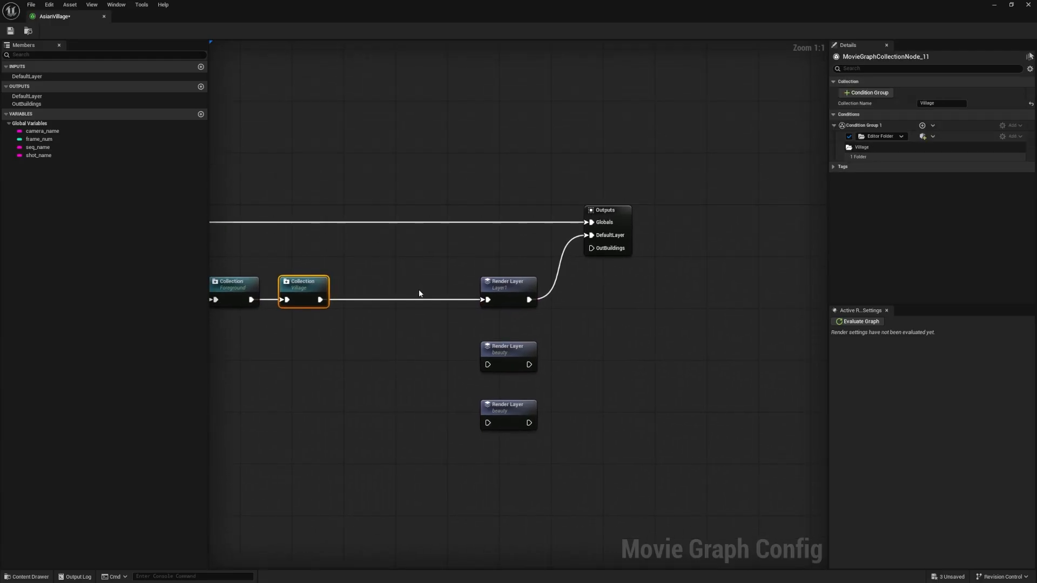
click(506, 288)
click(942, 104)
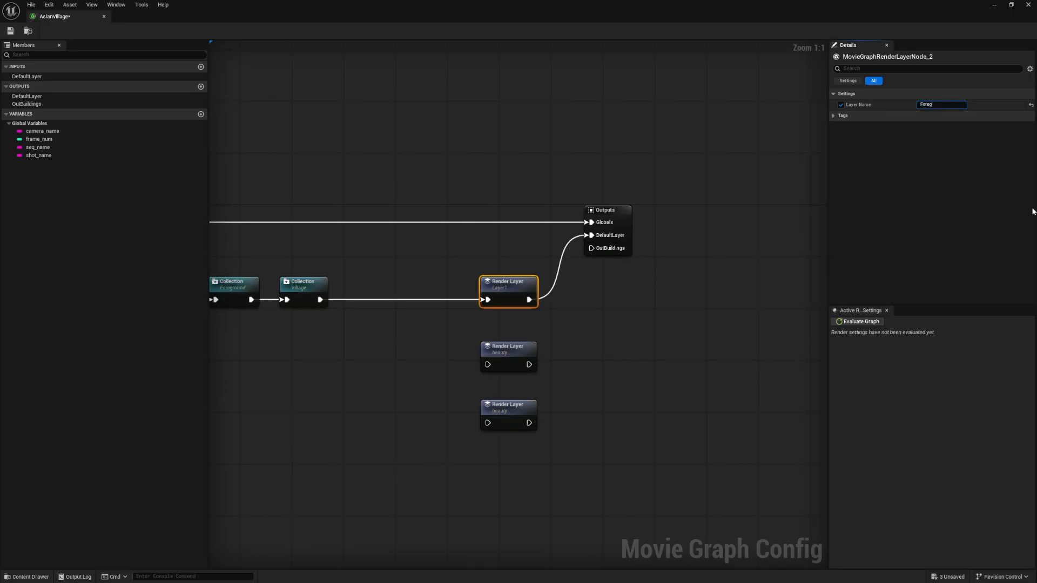
text(Foreground)
key(Return)
click(543, 337)
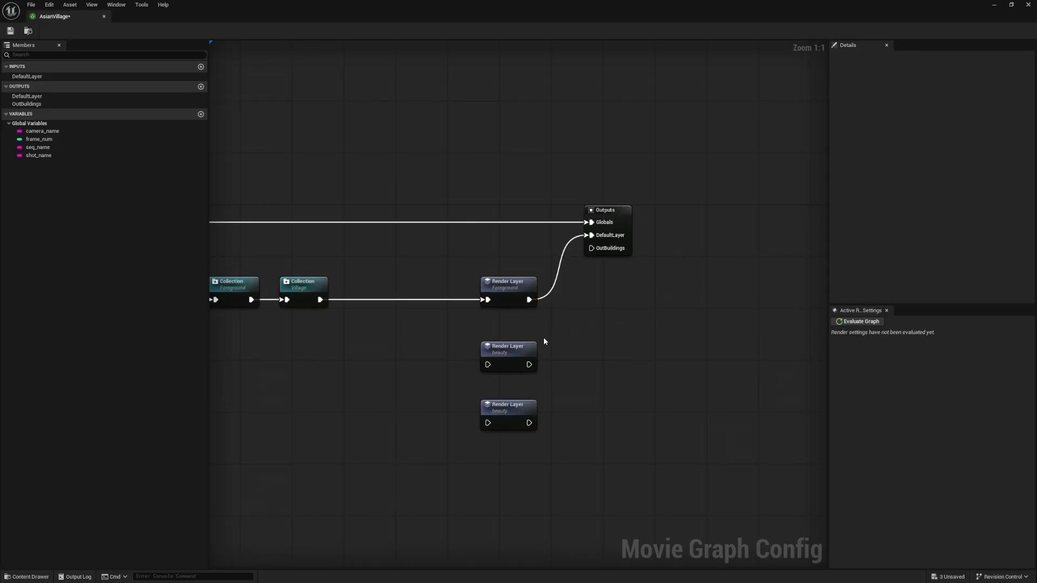
Enable the layer name override on the middle Render Layer node and name it Village
click(527, 352)
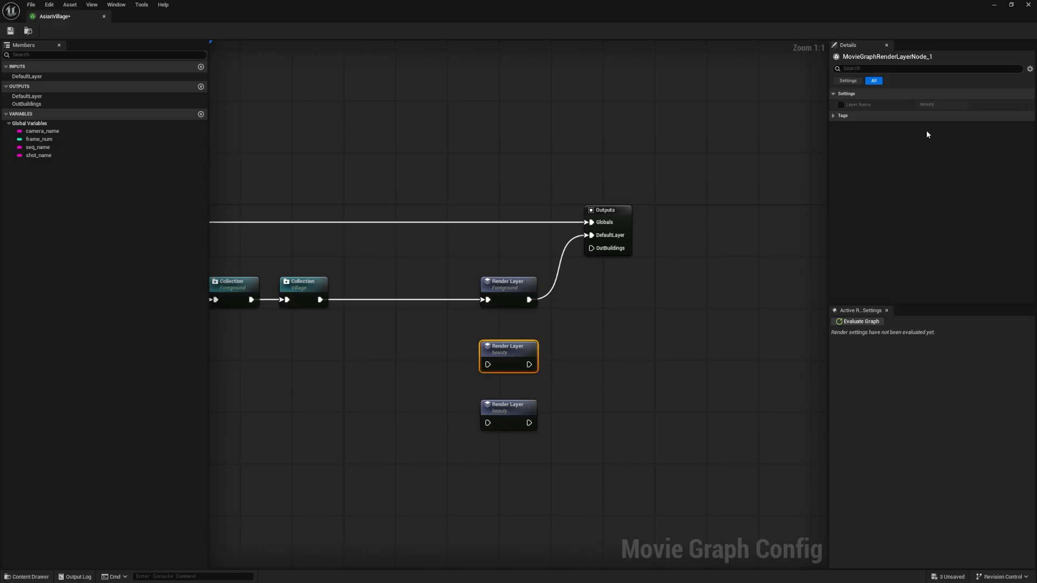
click(841, 105)
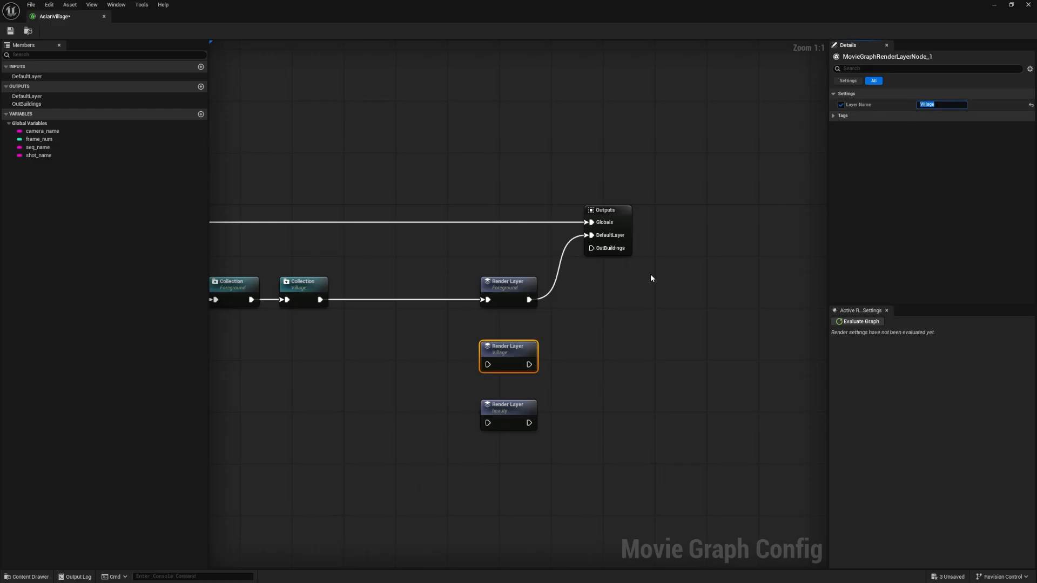
Set the layer name of the bottom Render Layer node to Cliffs
click(491, 404)
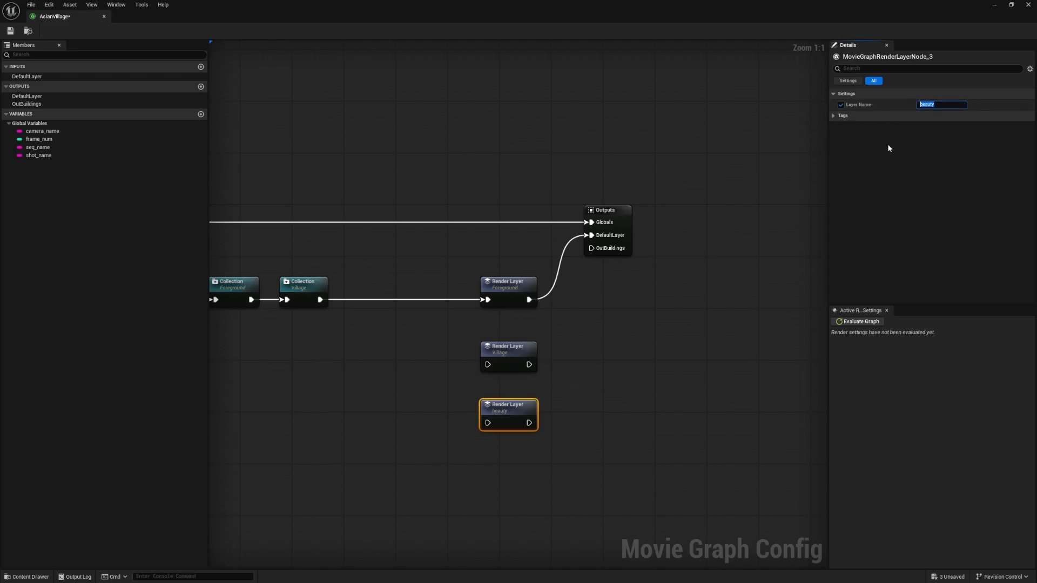
key(BackSpace)
text(Cliffs)
key(Return)
click(612, 325)
Connect the Village Collection node's output to the inputs of the Village and Cliffs Render Layer nodes
right_drag(614, 327, 713, 296)
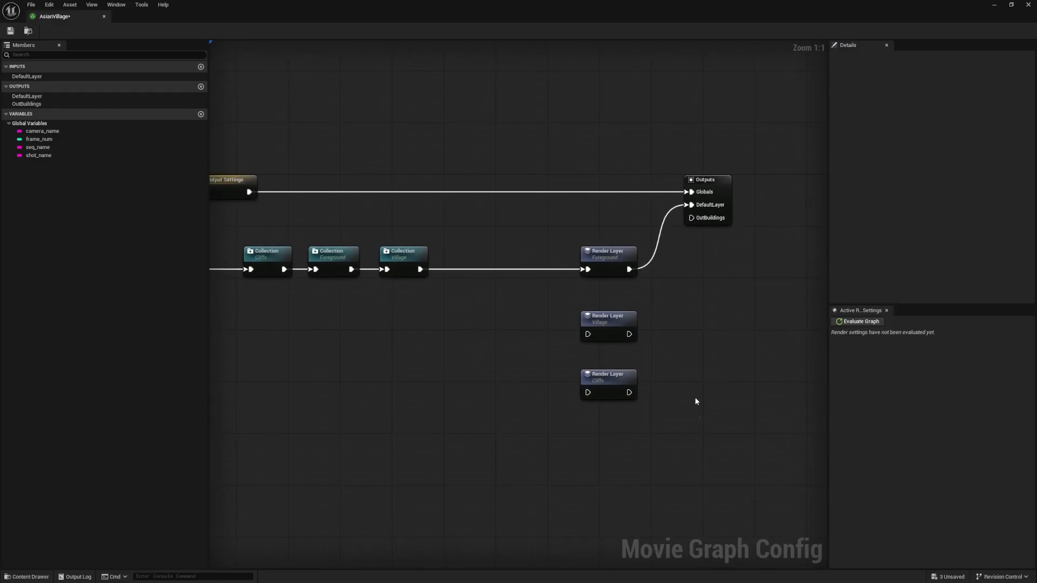
drag(697, 418, 583, 237)
click(516, 292)
drag(420, 269, 587, 334)
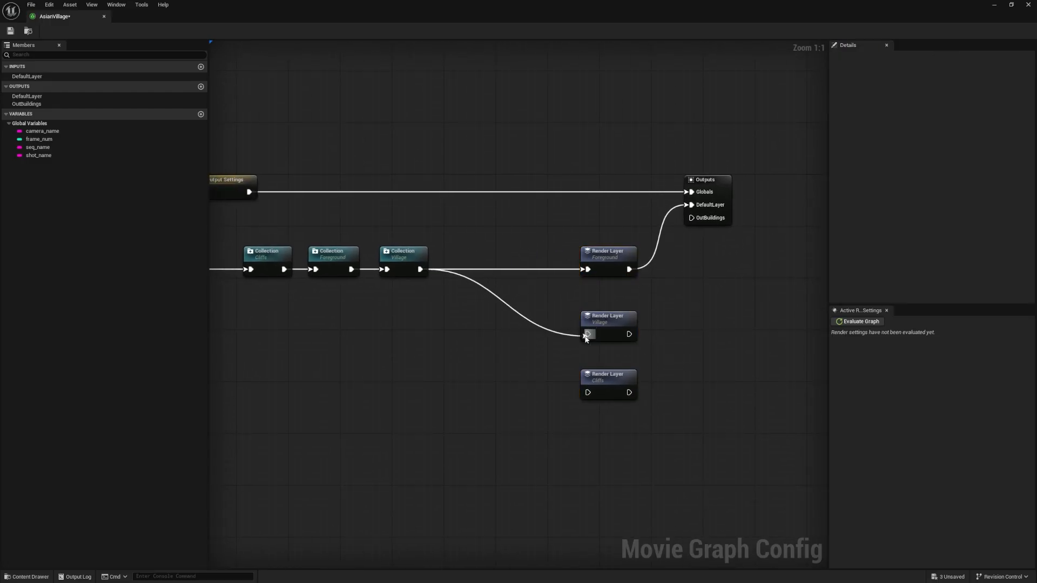
drag(426, 269, 588, 392)
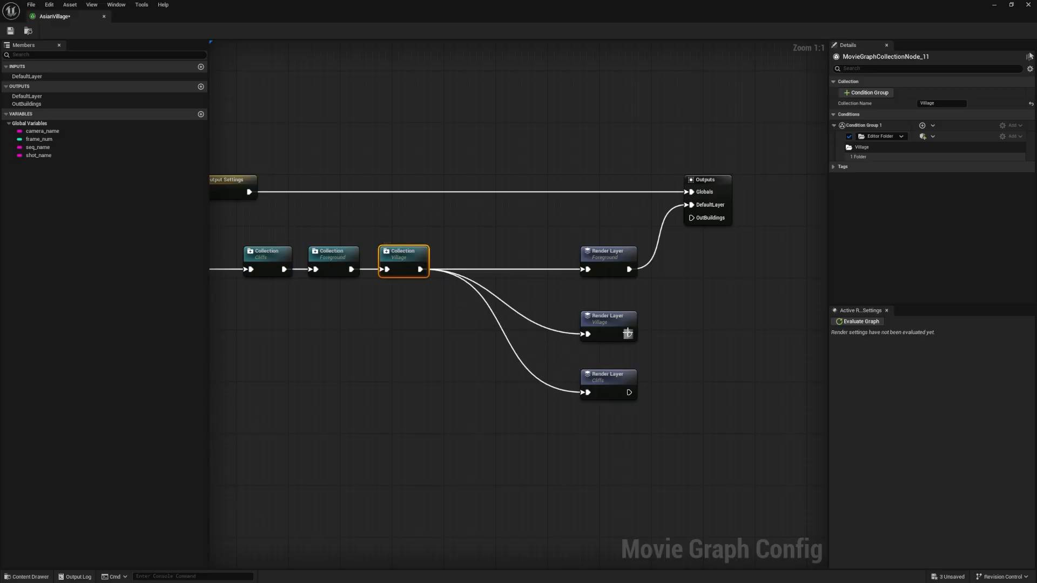
Delete the OutBuildings output from the graph
drag(635, 333, 700, 280)
click(738, 265)
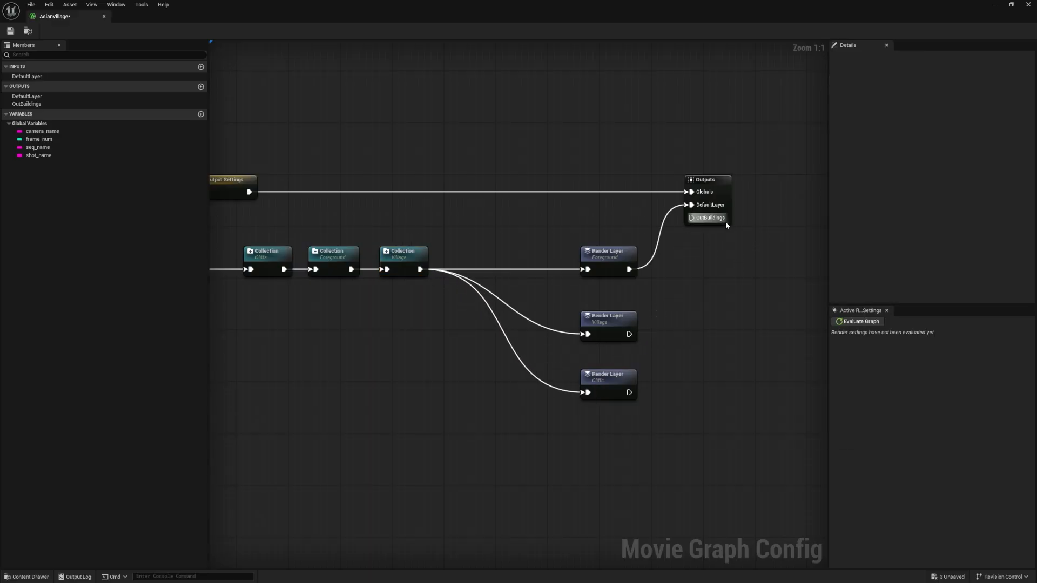
click(73, 103)
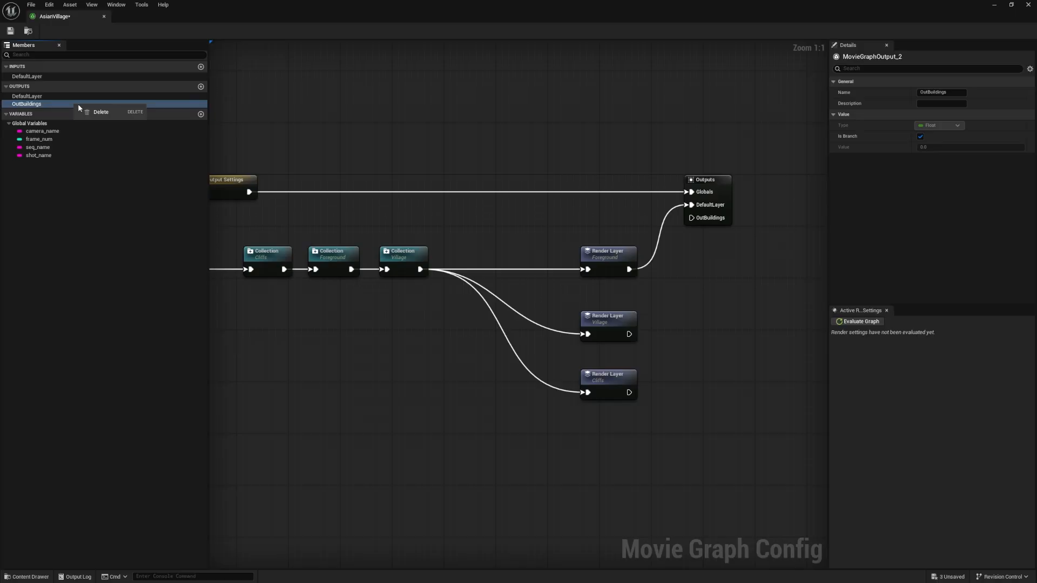
key(Delete)
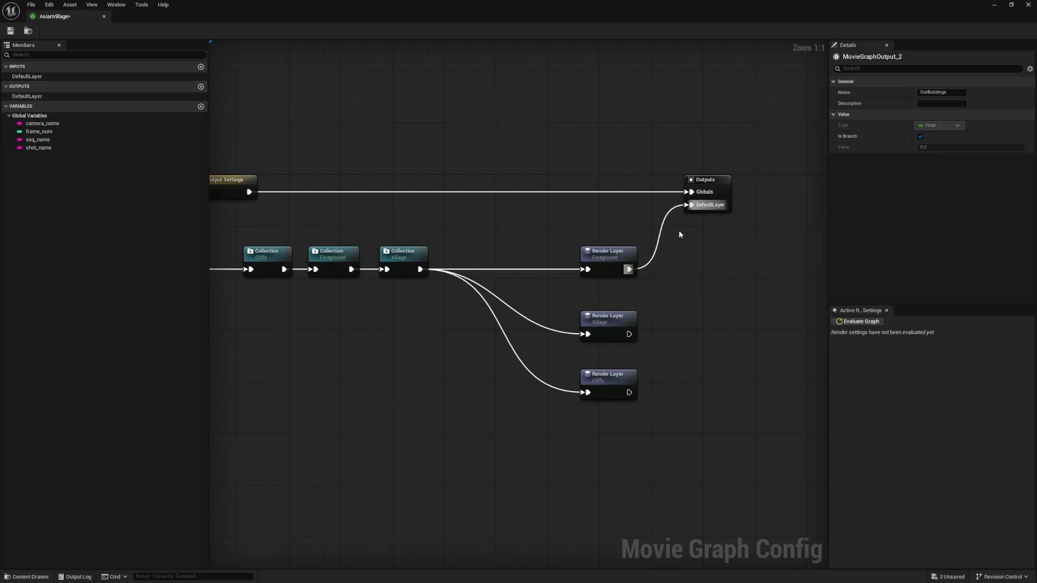
Try wiring the Village render layer into the DefaultLayer output, and reconnect the Foreground render layer in its place
click(713, 181)
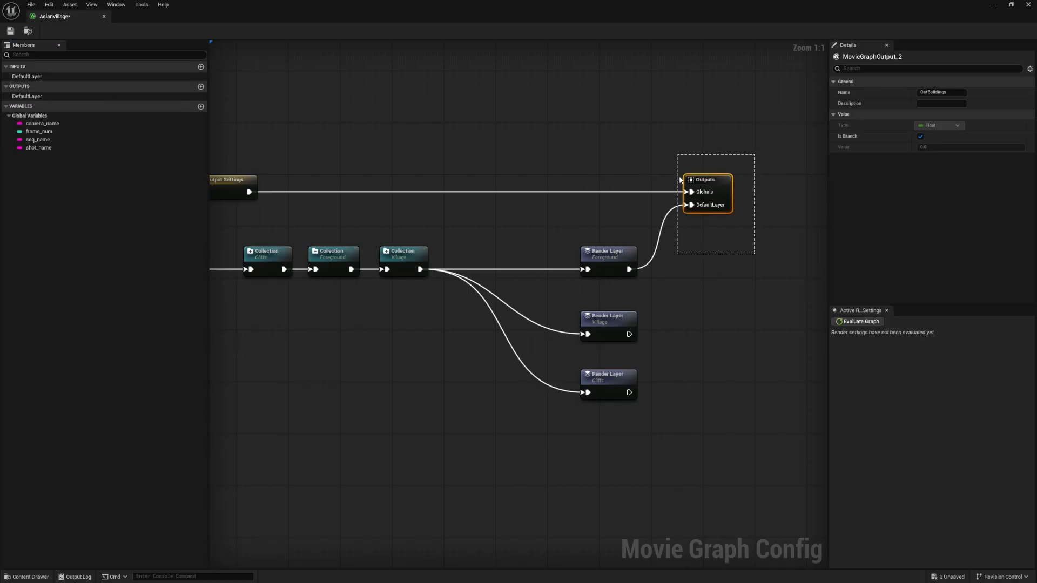
drag(629, 333, 692, 208)
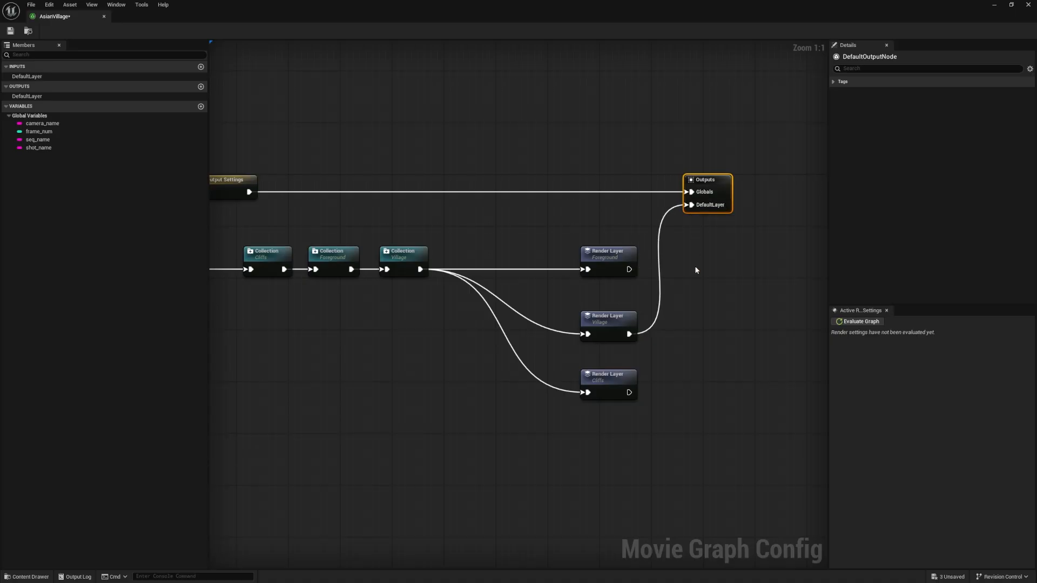
click(695, 266)
drag(629, 269, 694, 208)
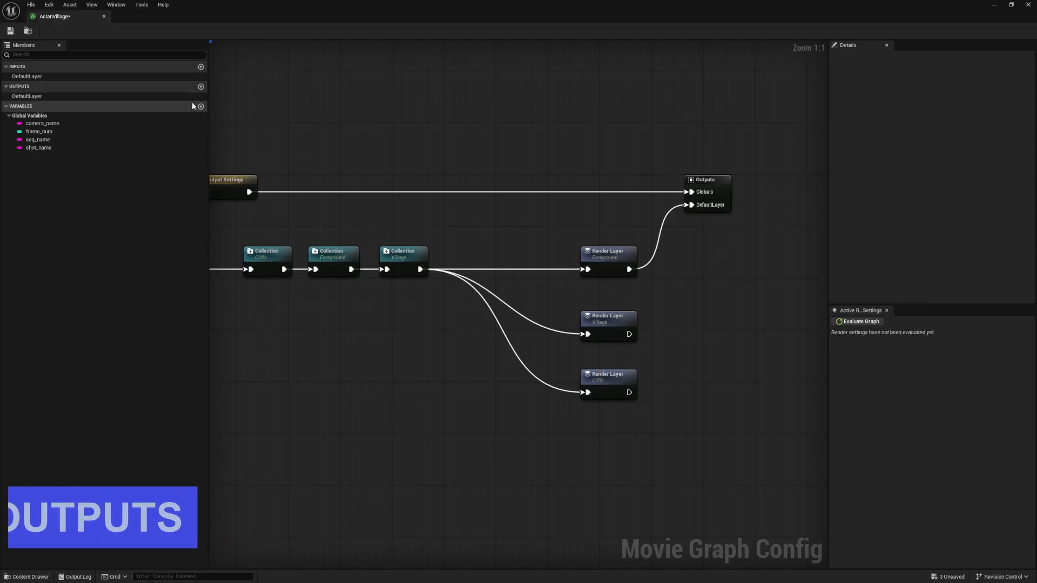
Add two new outputs to the graph
click(201, 86)
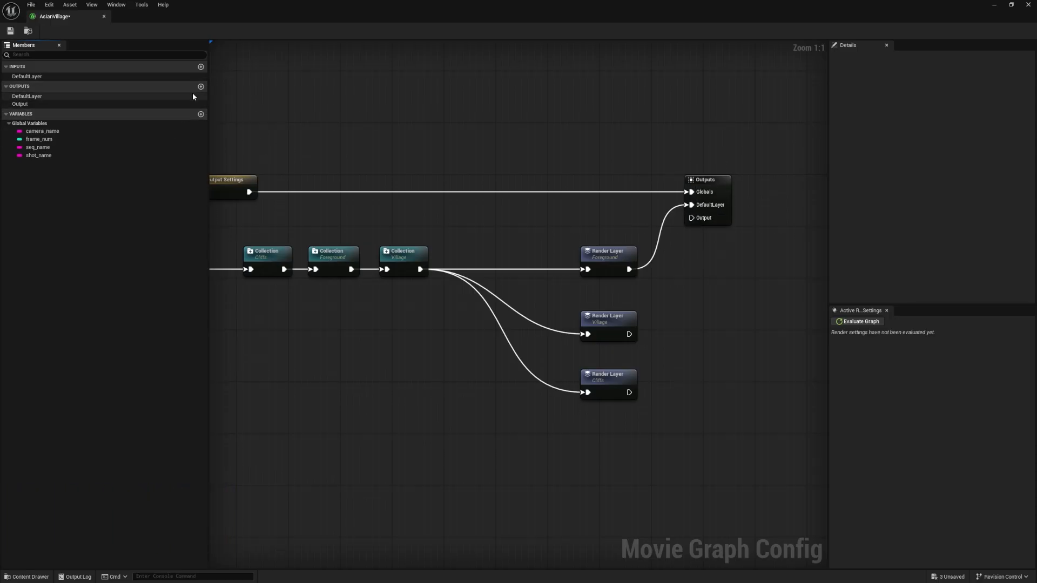
click(200, 86)
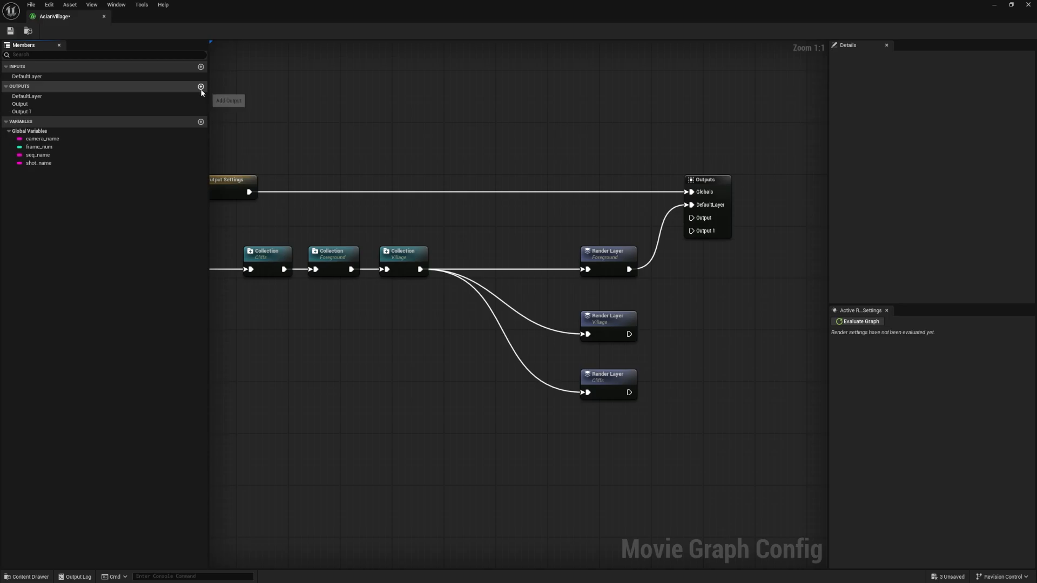
click(21, 103)
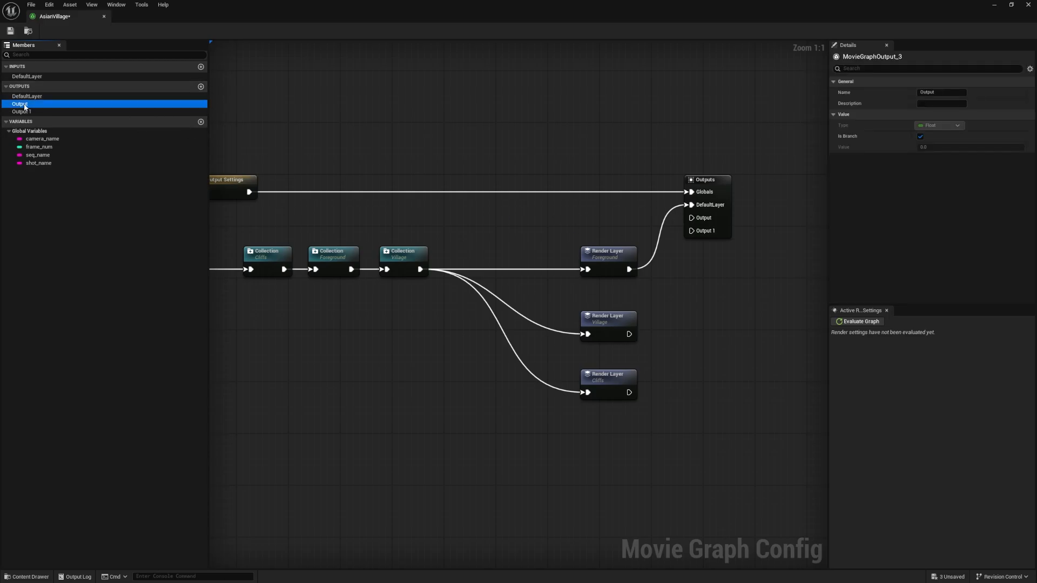
click(942, 92)
double_click(942, 93)
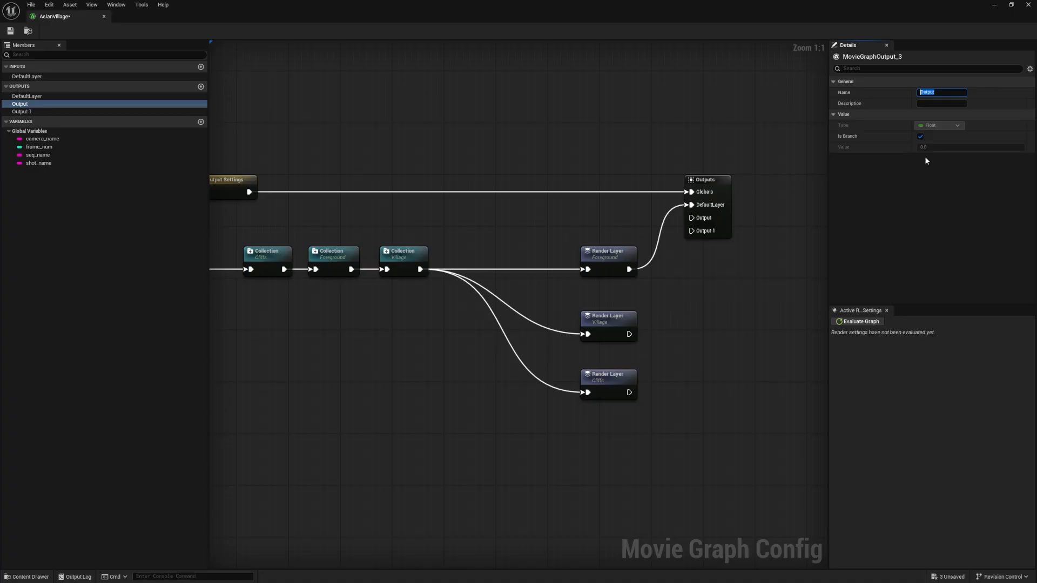
Rename the DefaultLayer output as Foreground
click(103, 96)
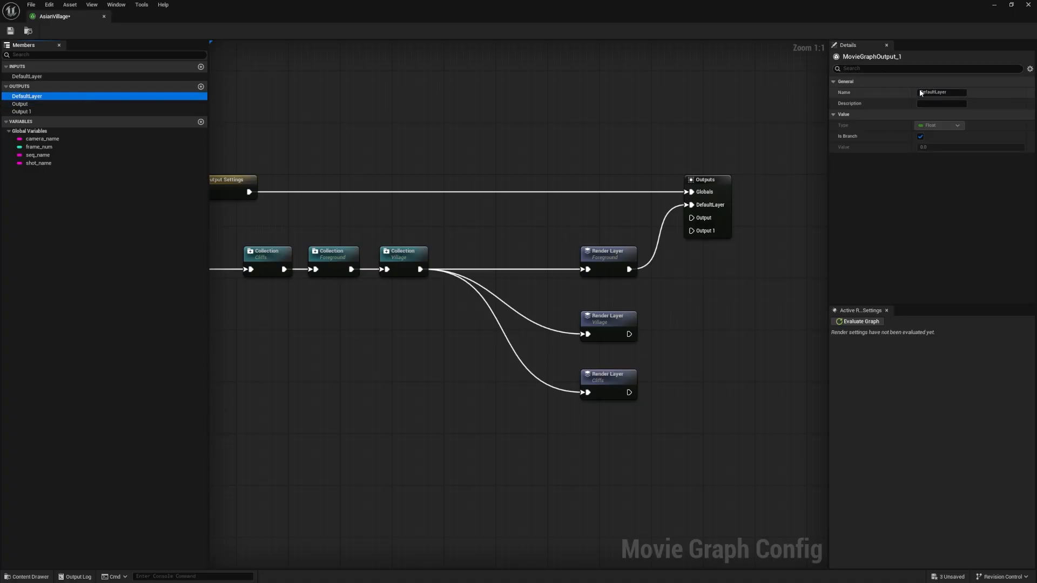
click(952, 84)
click(952, 84)
click(942, 93)
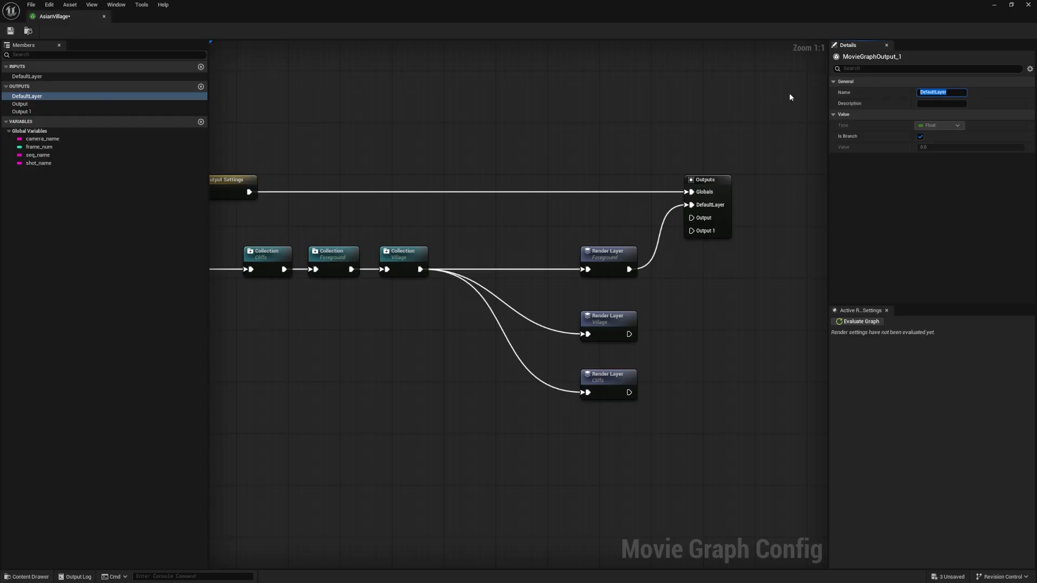
text(Foreground)
key(Return)
Rename the first newly added output as Village
click(22, 104)
drag(938, 93, 861, 85)
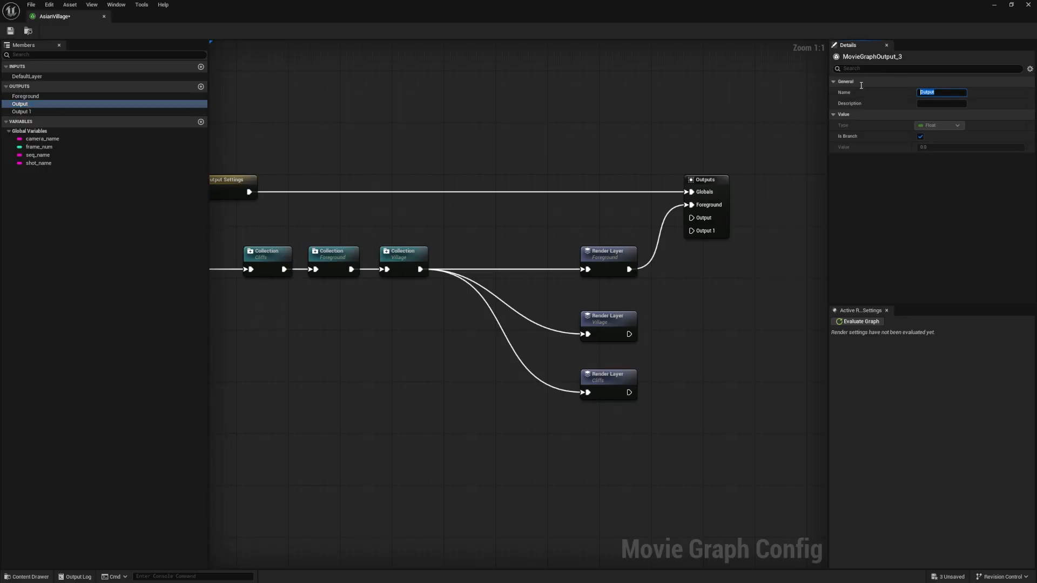
text(Villag)
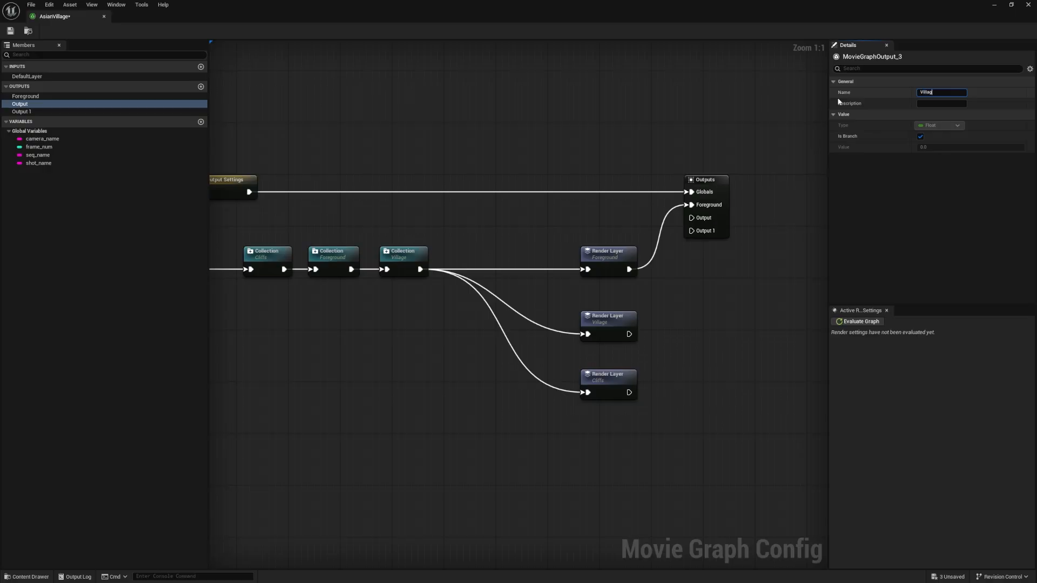
text(e)
key(Return)
Rename the Output 1 output as Cliffs, matching the third render layer's name
click(603, 376)
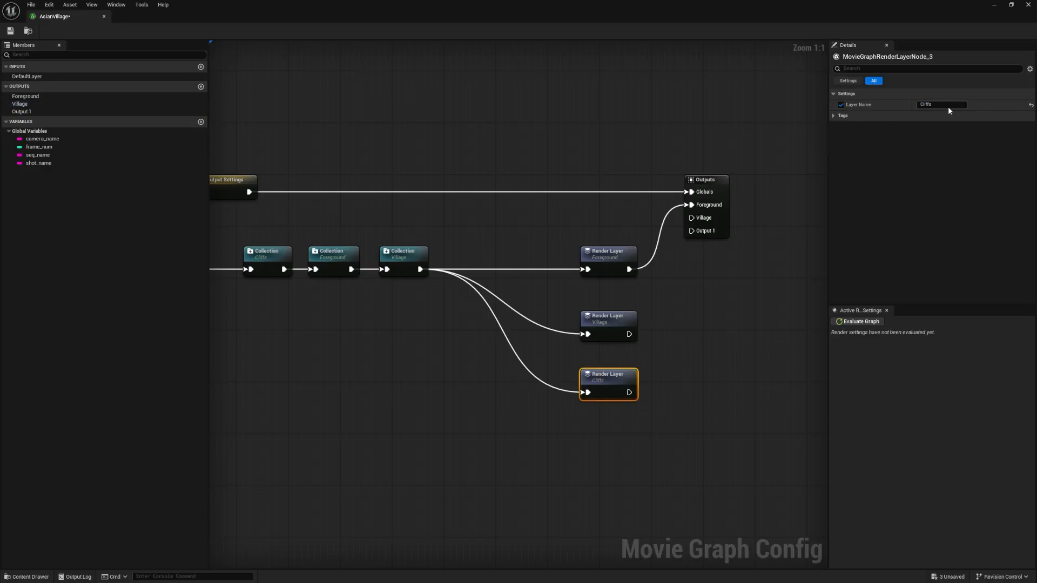
click(172, 111)
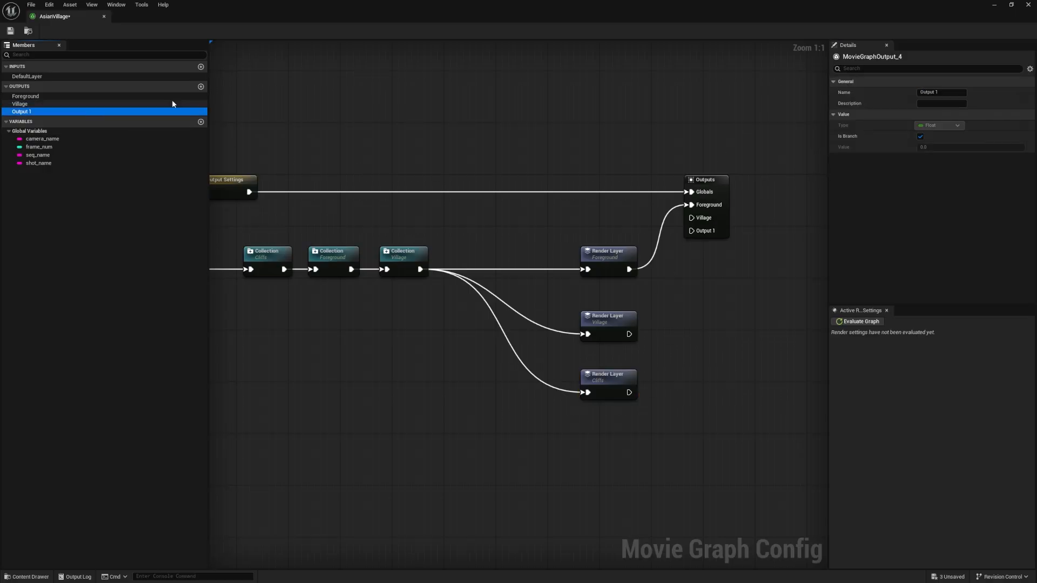
drag(941, 92, 823, 96)
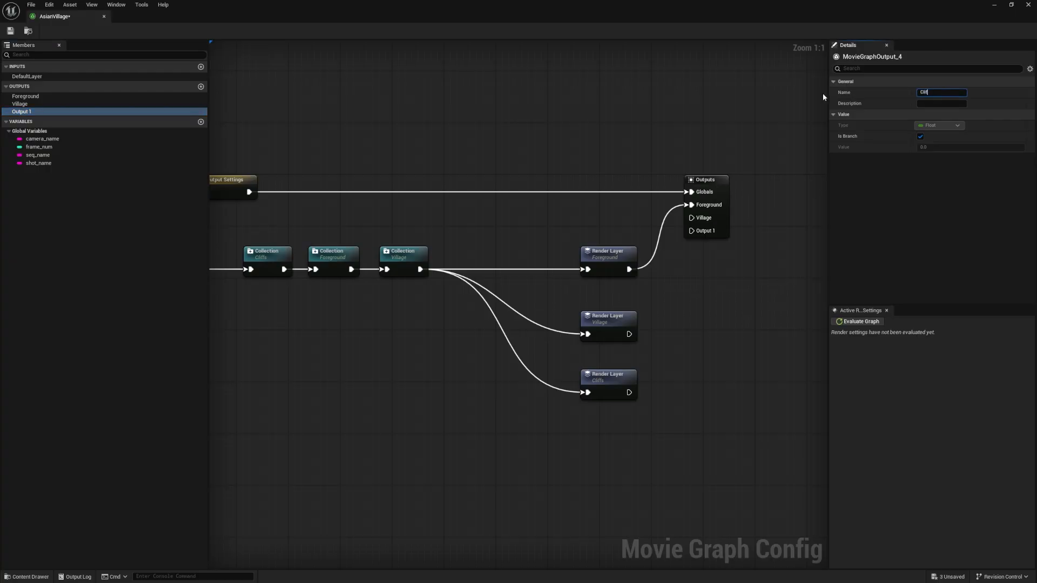
text(fs)
key(Return)
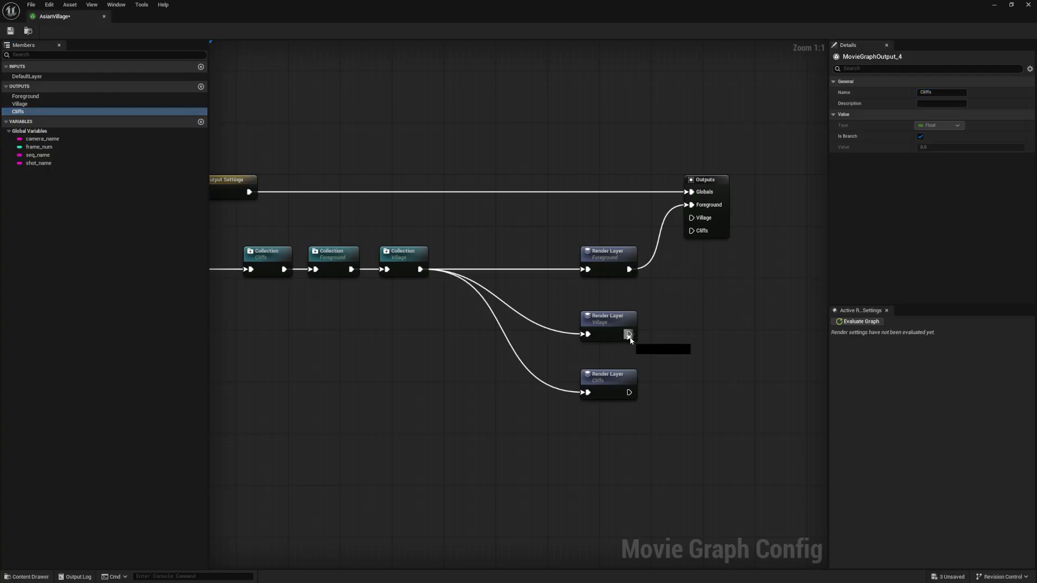
Connect the Village and Cliffs Render Layer nodes to their matching pins on the Outputs node
drag(629, 333, 691, 218)
drag(629, 392, 691, 231)
click(671, 282)
Examine the Cliffs, Foreground and Village Collection nodes and the overall node layout of the graph
right_drag(444, 289, 605, 297)
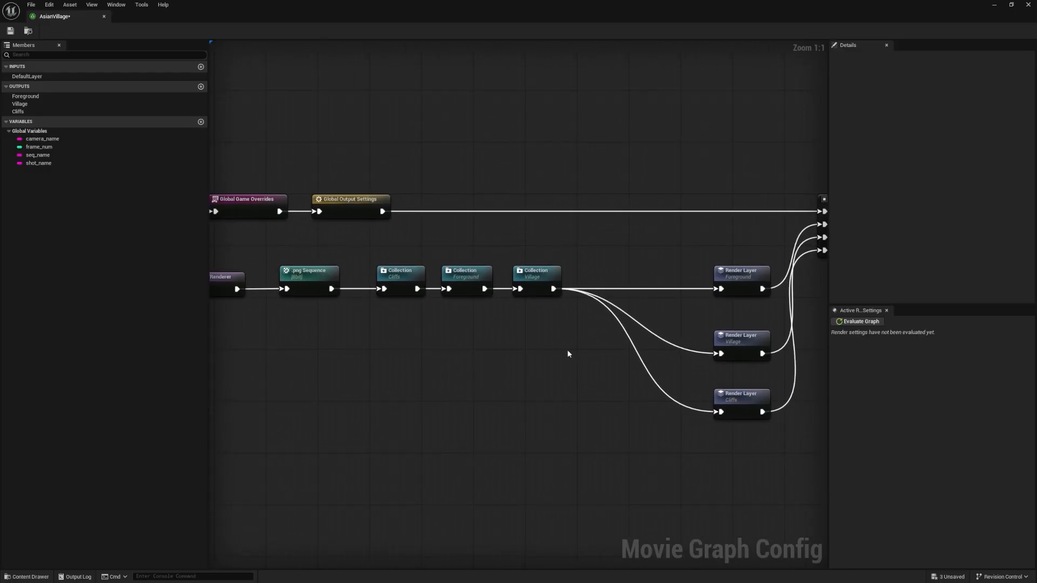
drag(567, 351, 404, 260)
click(400, 279)
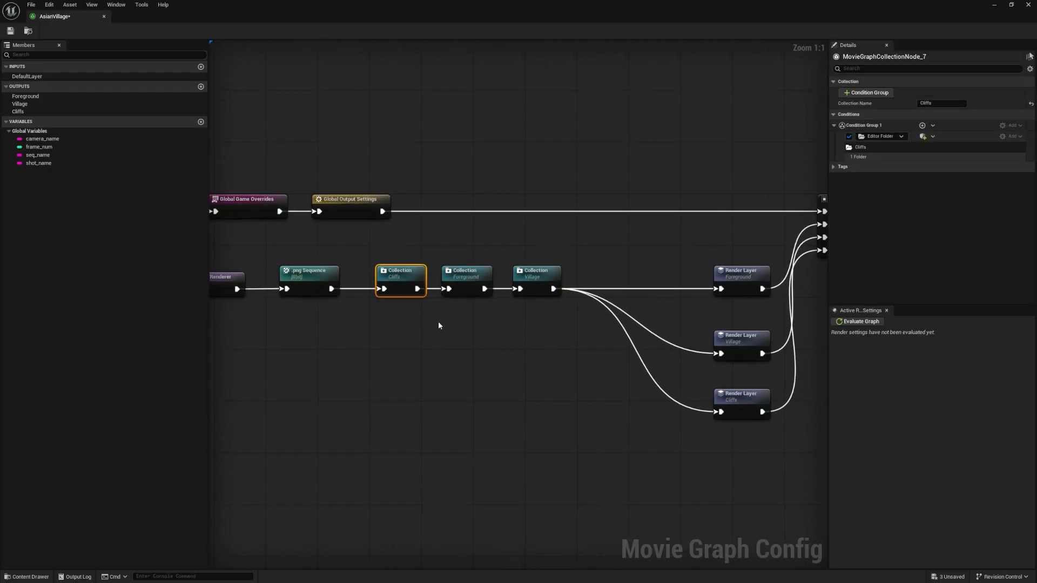
click(460, 275)
click(530, 270)
right_drag(619, 324, 587, 324)
drag(572, 351, 382, 262)
click(437, 248)
scroll(436, 249, down, 1)
scroll(617, 232, down, 2)
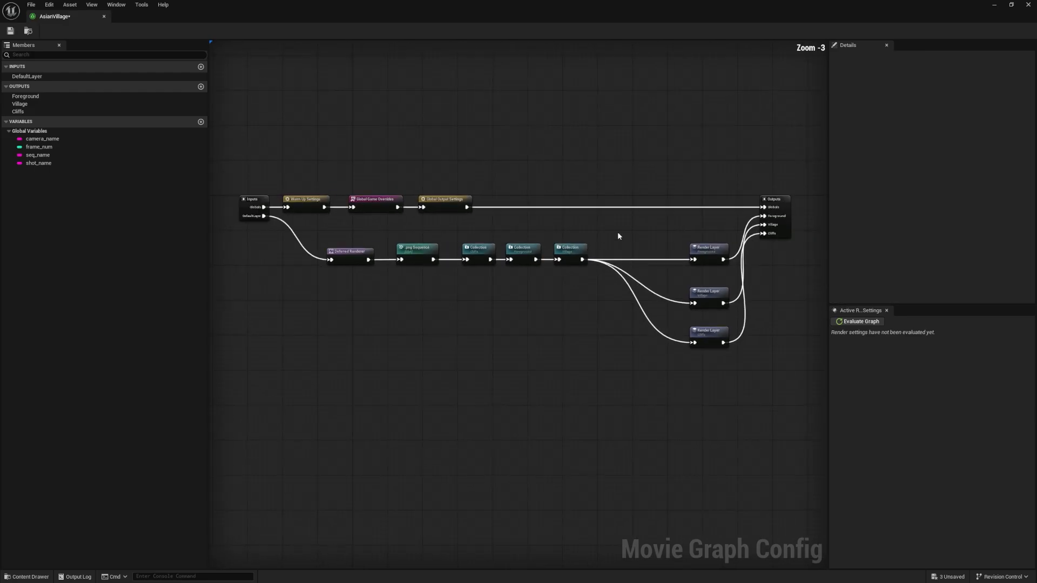
drag(609, 286, 224, 200)
scroll(589, 200, up, 3)
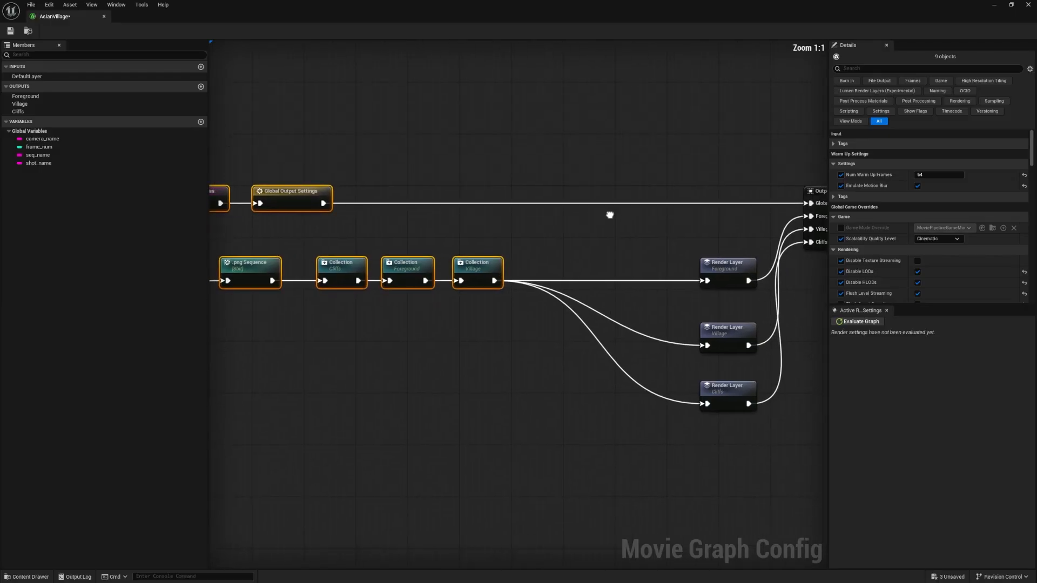
click(510, 240)
Add a Modifier node and place it between the Village Collection and the Foreground Render Layer
right_click(464, 332)
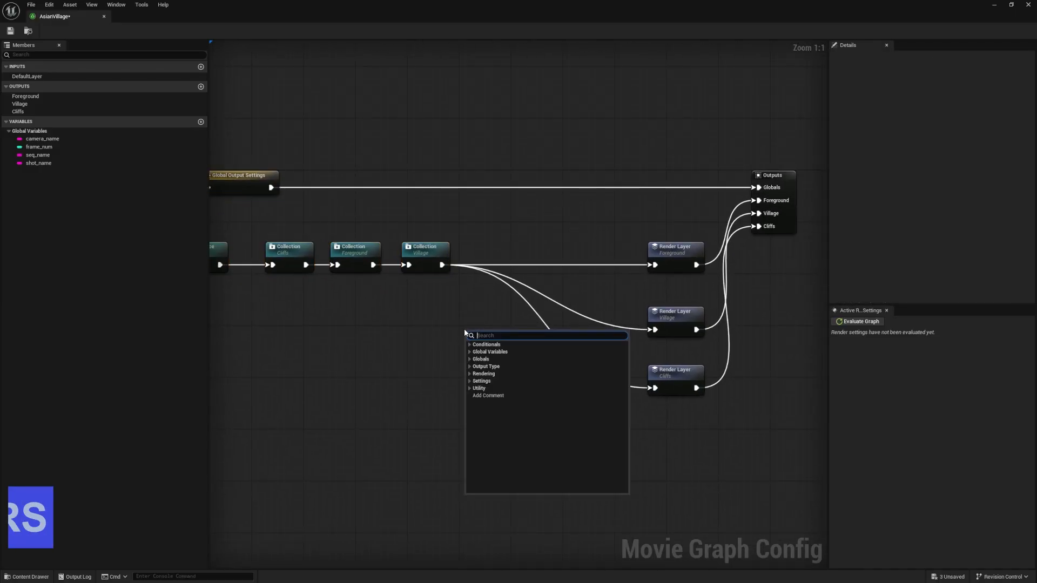
text(modifi)
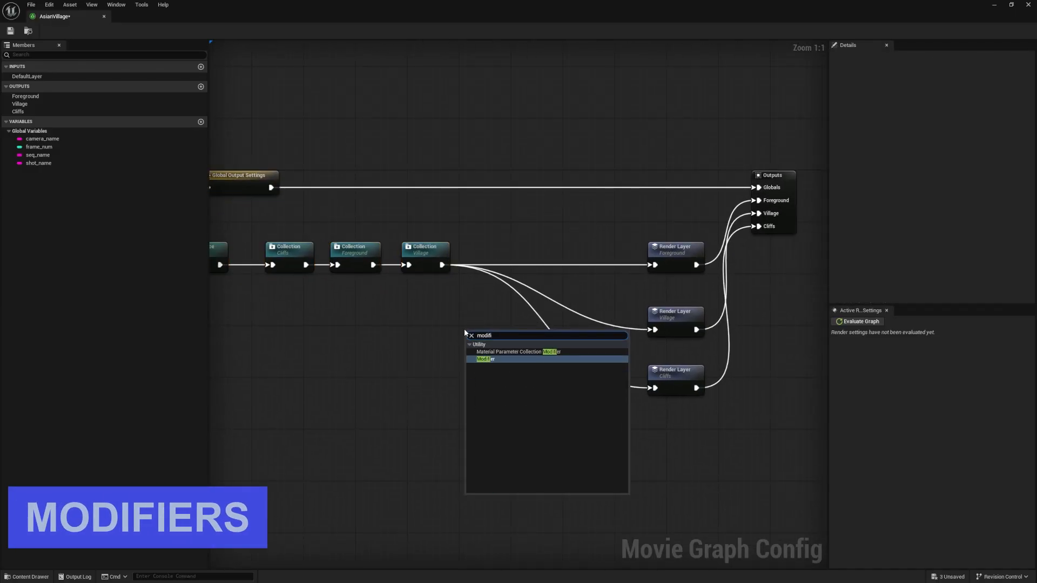
click(507, 359)
drag(487, 339, 546, 251)
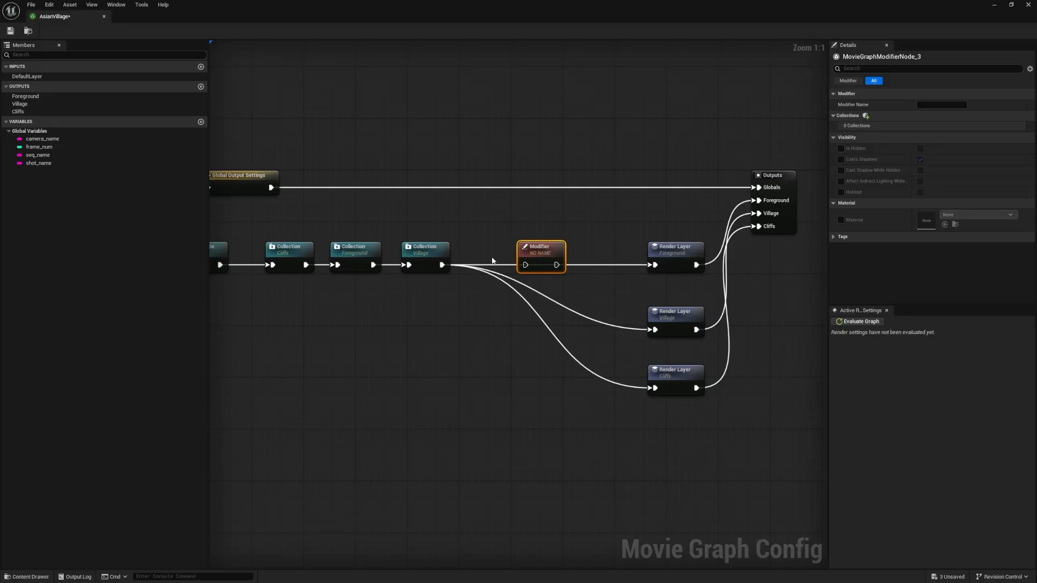
Connect the Village Collection node's output to the Modifier node's input
drag(277, 297, 459, 225)
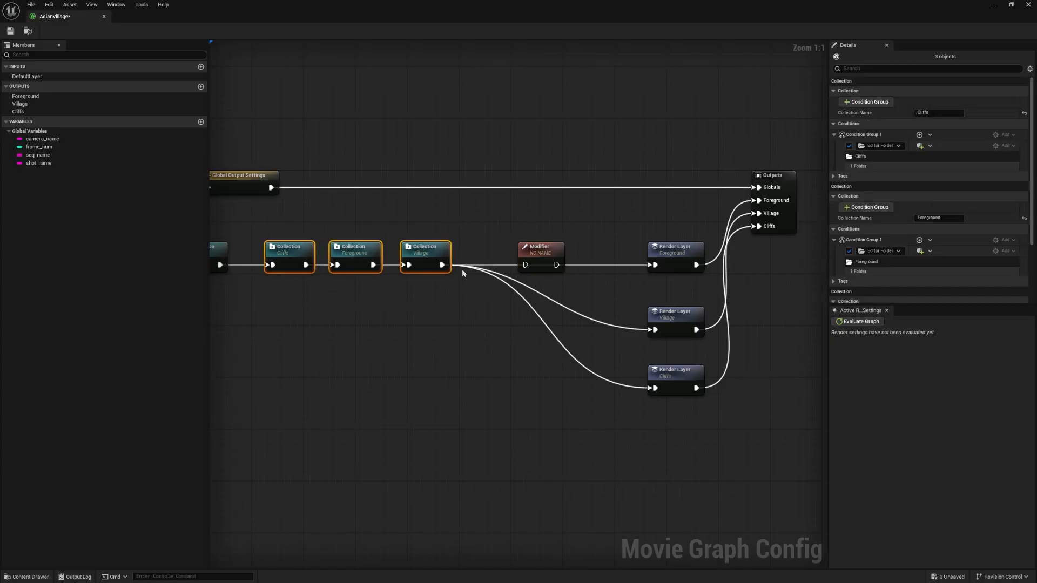
click(510, 229)
click(540, 248)
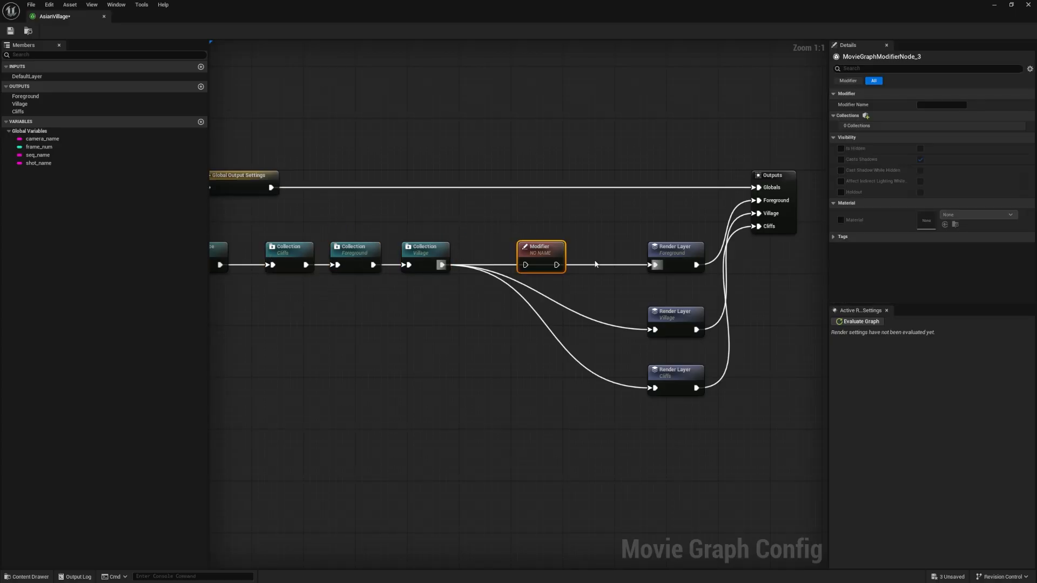
right_drag(609, 228, 543, 230)
drag(376, 268, 460, 268)
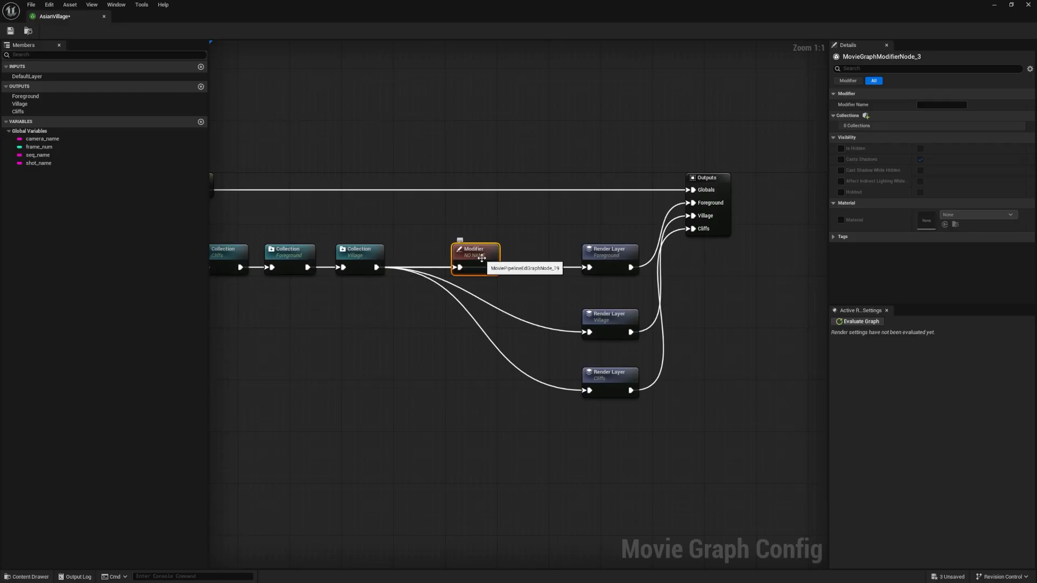
Duplicate the Modifier node twice and arrange the copies in a column beneath the original
key(ctrl+d)
key(ctrl+d)
drag(550, 319, 491, 350)
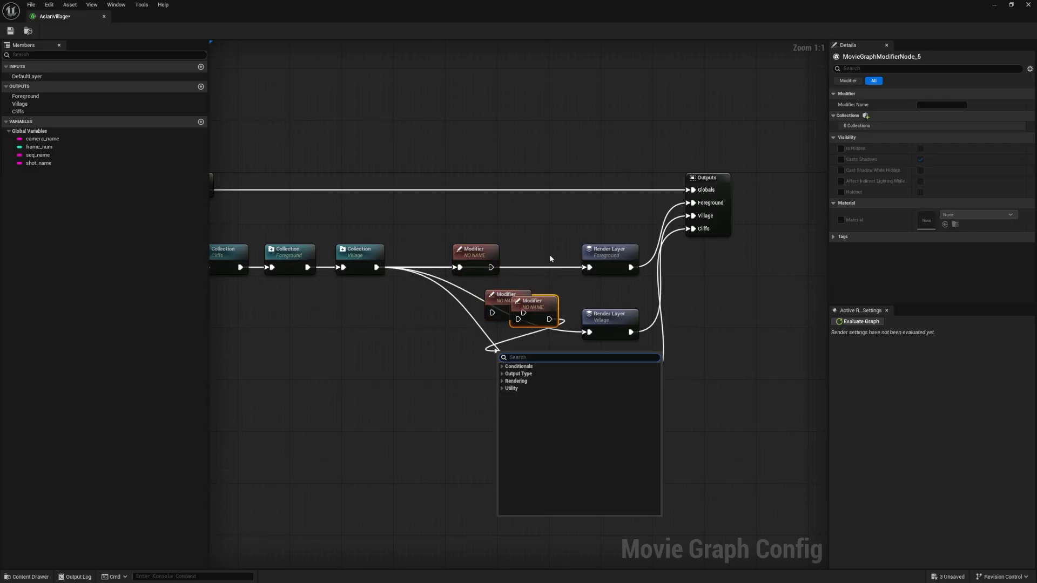
click(551, 259)
drag(535, 301, 489, 309)
Wire the Village Collection into the duplicated Modifiers, and connect the three Modifiers to the Foreground, Village and Cliffs Render Layers respectively
drag(376, 267, 464, 371)
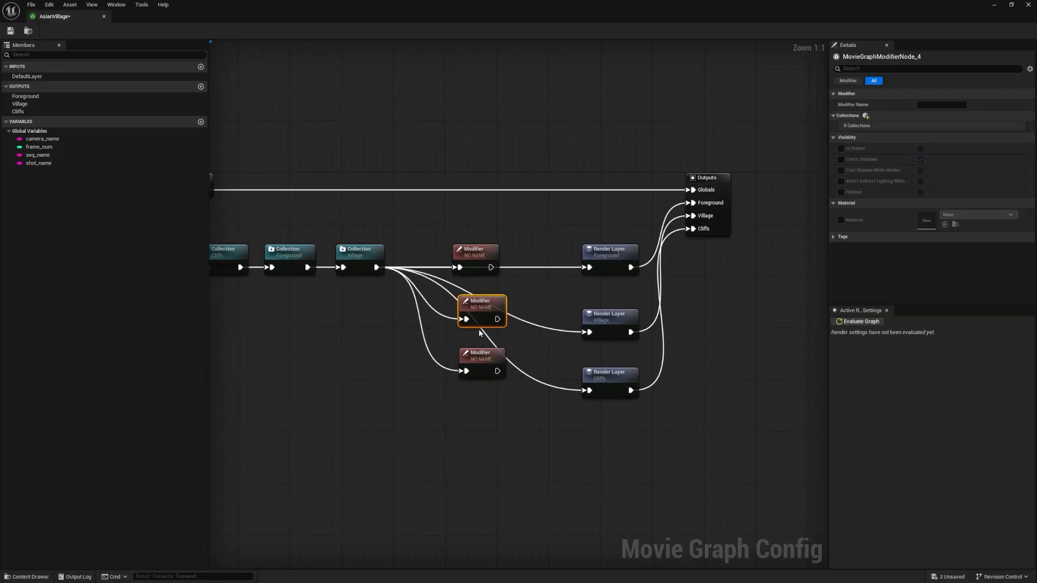
drag(491, 268, 586, 267)
drag(498, 319, 587, 332)
mouse_move(498, 371)
mouse_down()
mouse_move(597, 391)
mouse_move(488, 378)
mouse_up()
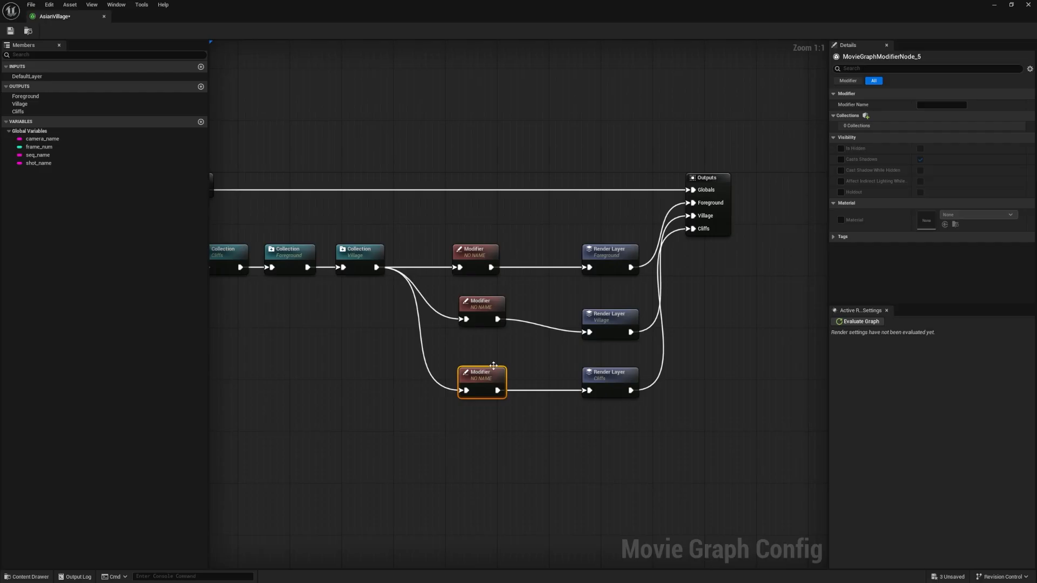
Move the middle Modifier node down so it lines up with the Village Render Layer
drag(490, 316, 491, 329)
click(516, 280)
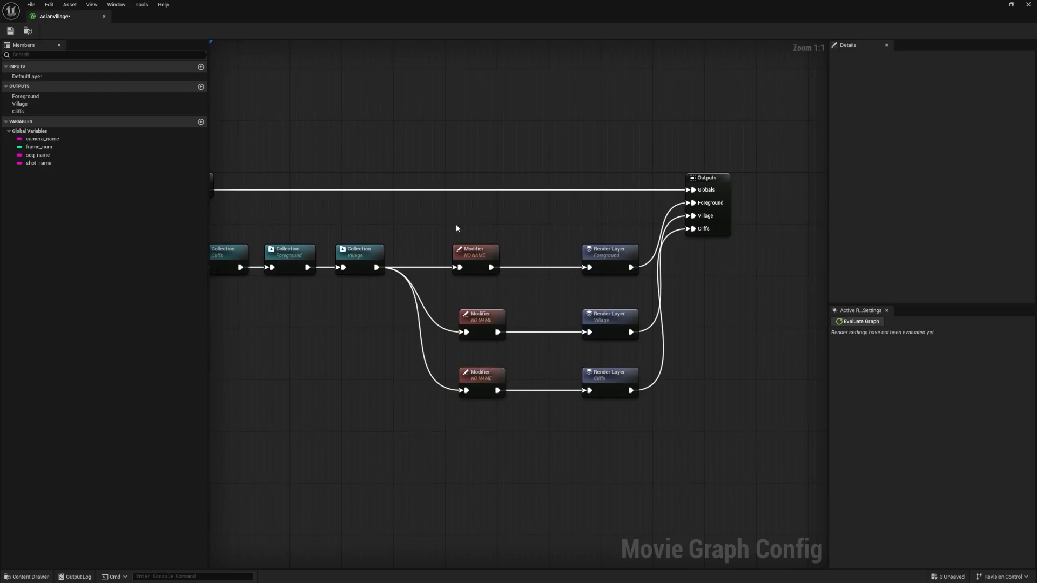
right_drag(423, 246, 454, 209)
right_drag(397, 225, 529, 255)
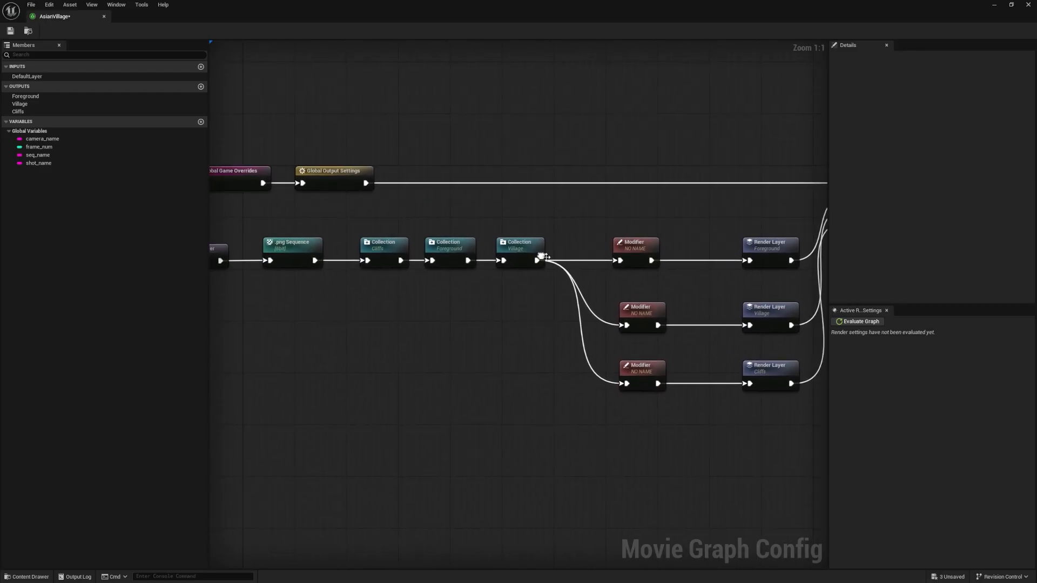
Select the Cliffs, Foreground and Village Collection nodes together to review their settings
drag(566, 309, 351, 222)
click(534, 231)
right_drag(540, 235, 530, 233)
drag(551, 294, 343, 224)
right_drag(654, 289, 590, 279)
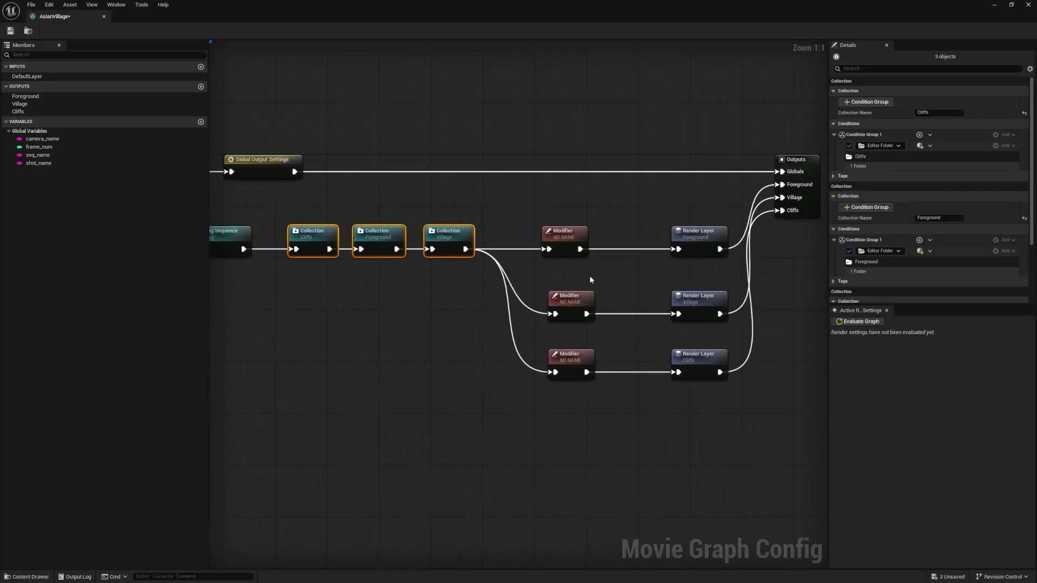
Align the three Modifier nodes in a straight column between the Village Collection and the Render Layers
click(571, 301)
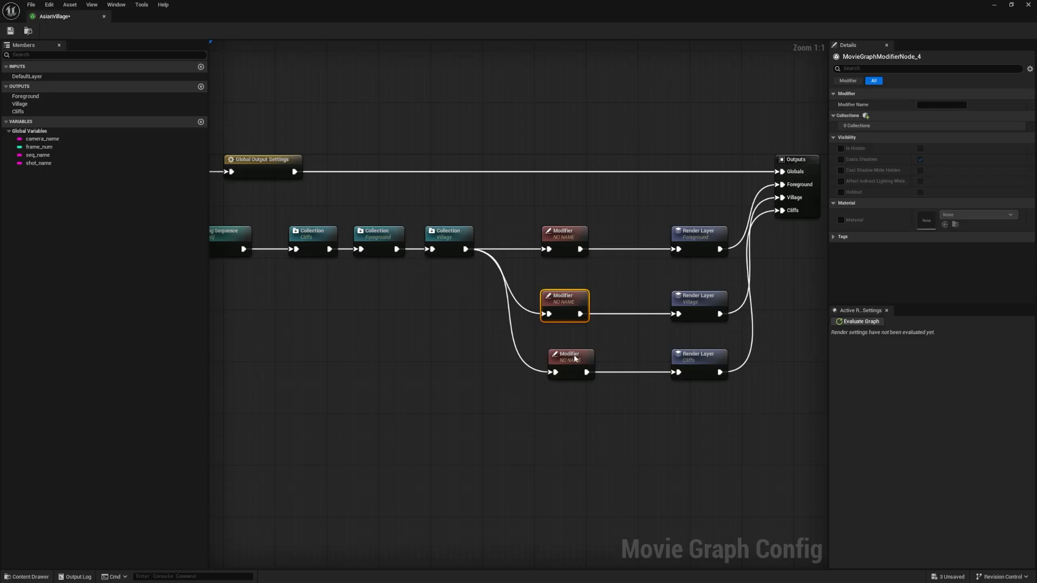
drag(572, 359, 559, 359)
drag(572, 306, 565, 307)
drag(574, 238, 567, 238)
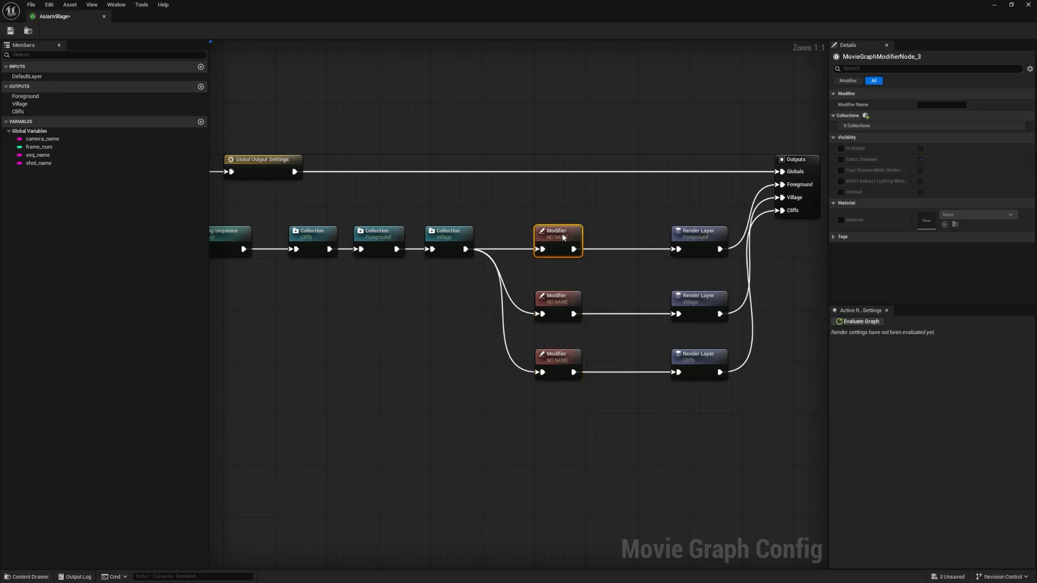
click(569, 222)
right_drag(569, 221, 514, 214)
click(497, 294)
right_drag(569, 242, 546, 234)
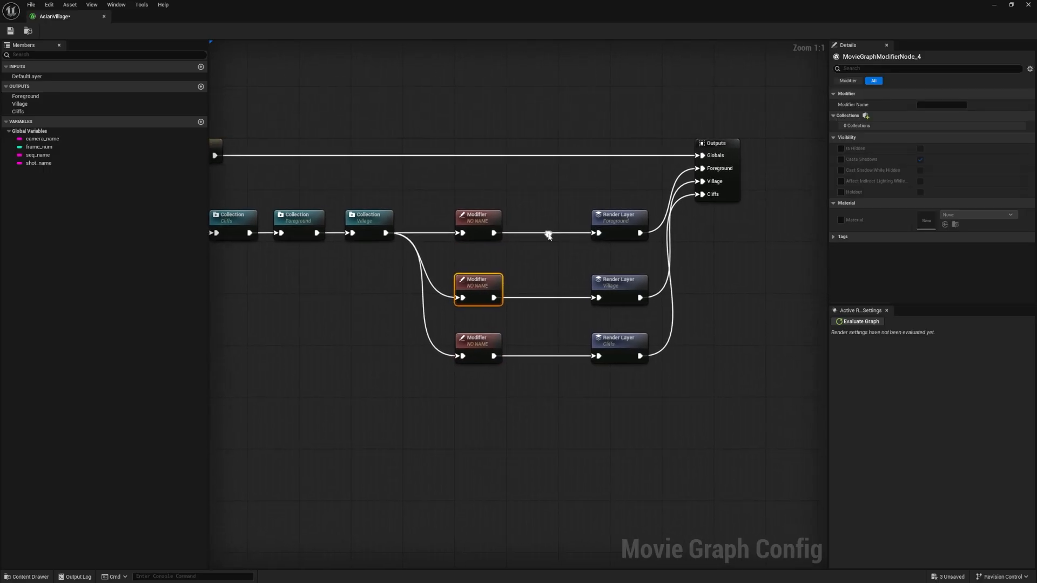
Name the Modifier that feeds the Foreground Render Layer VillageMod
click(479, 216)
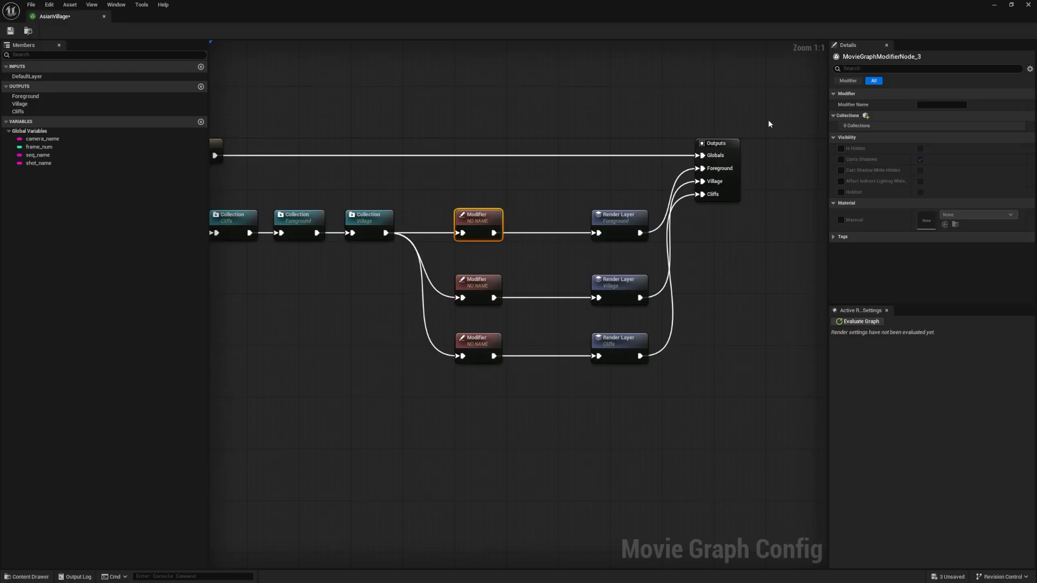
click(920, 105)
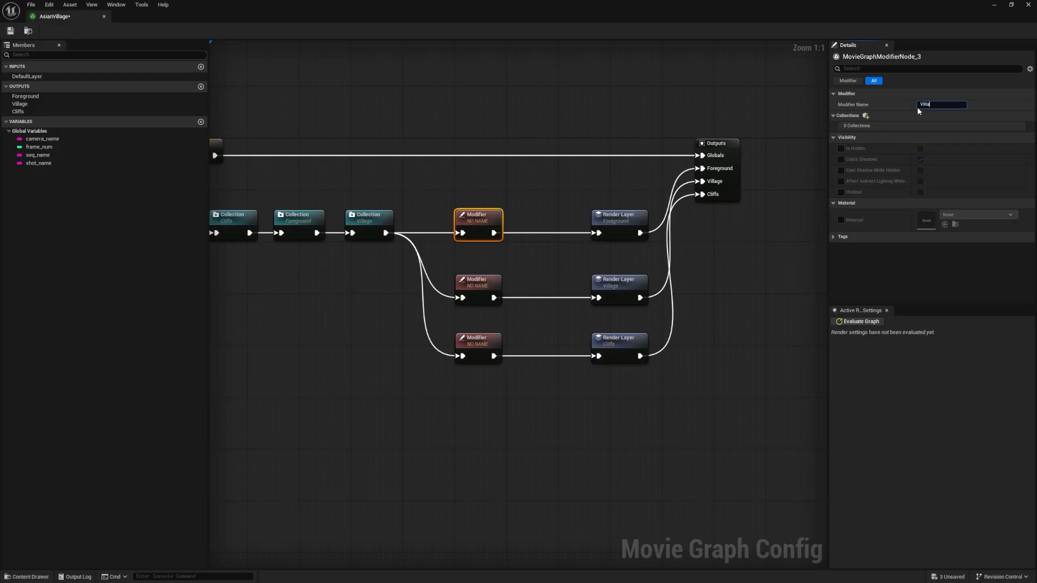
text(VillageMod)
key(Return)
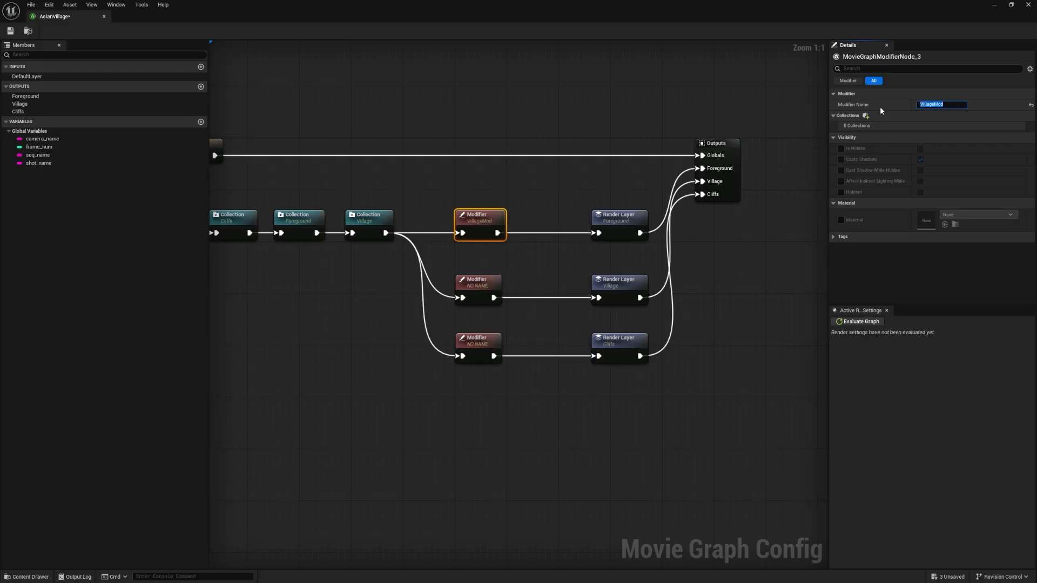
click(477, 279)
click(940, 105)
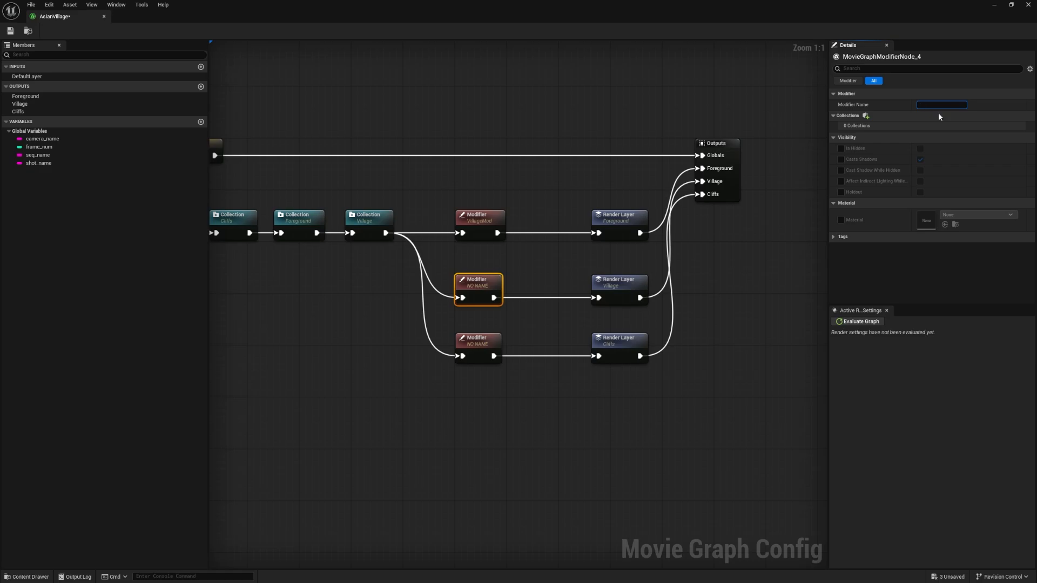
Rename the Modifier that feeds the Foreground Render Layer to ForegroundMod
click(505, 217)
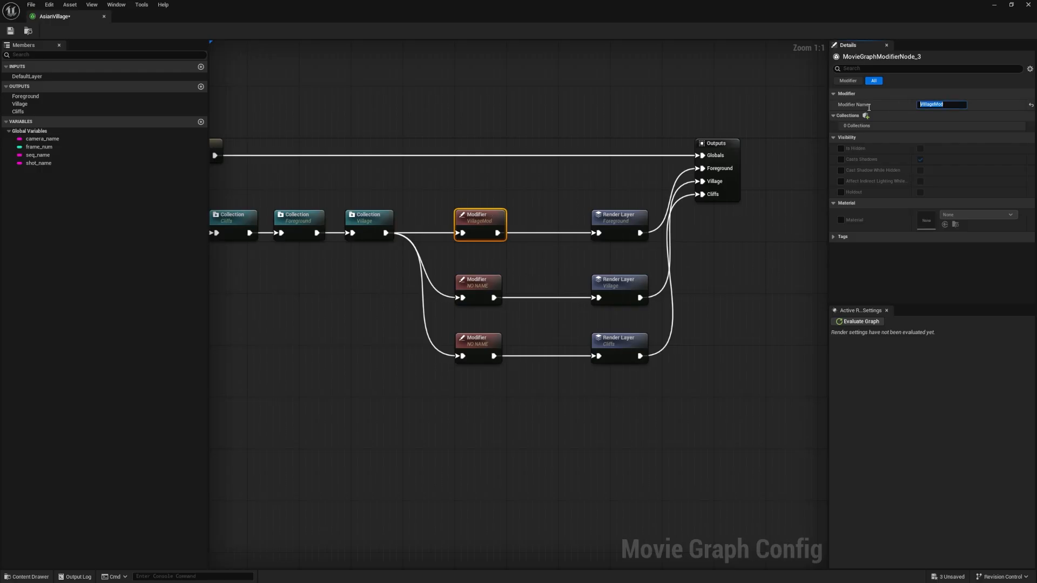
text(Foreground)
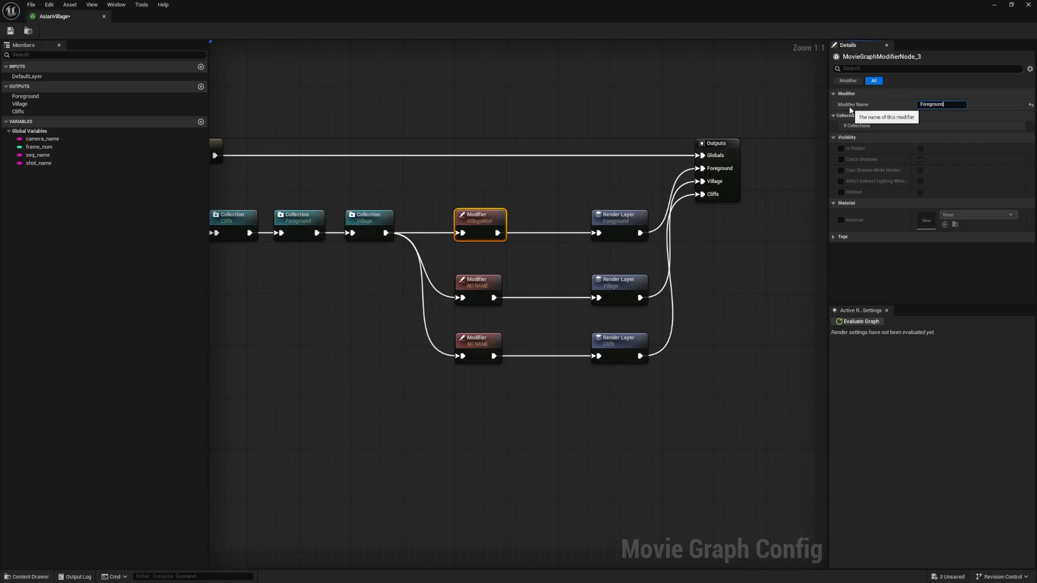
text(Mod)
key(Return)
Name the Modifier that feeds the Village Render Layer VillageMod
click(478, 284)
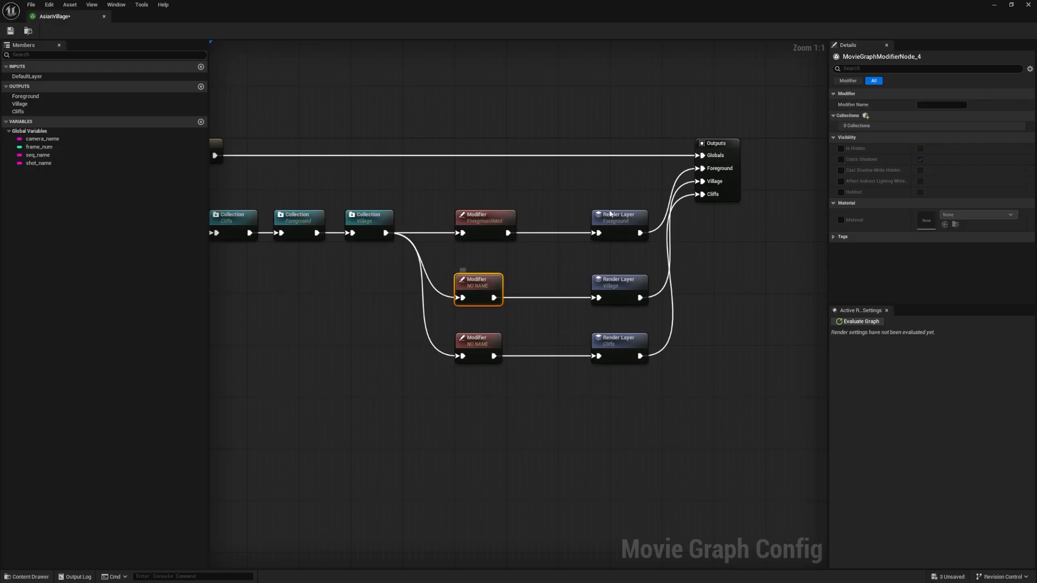
click(943, 107)
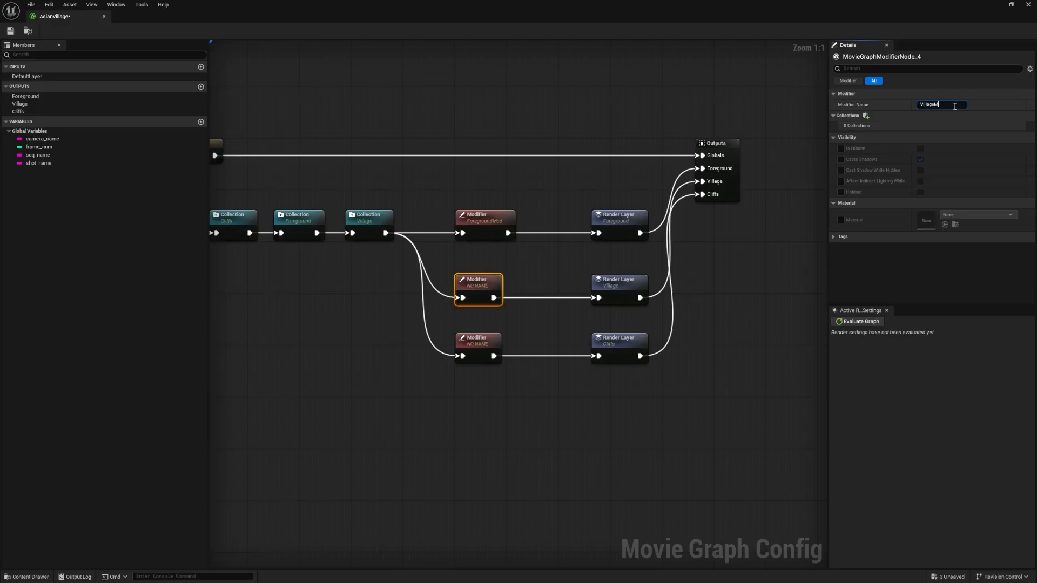
key(Return)
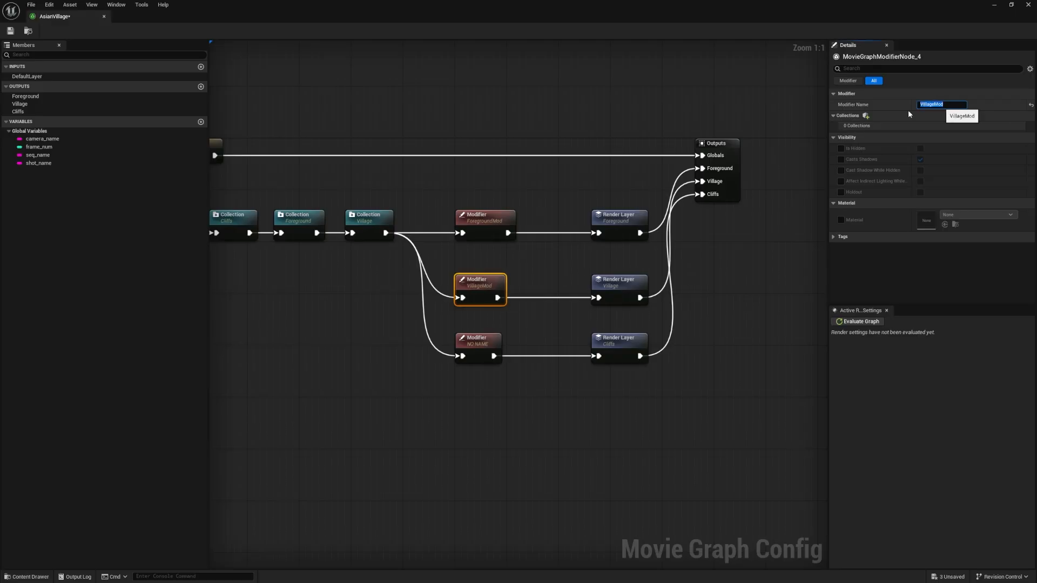
Name the Modifier that feeds the Cliffs Render Layer CliffsMod
click(478, 342)
click(938, 104)
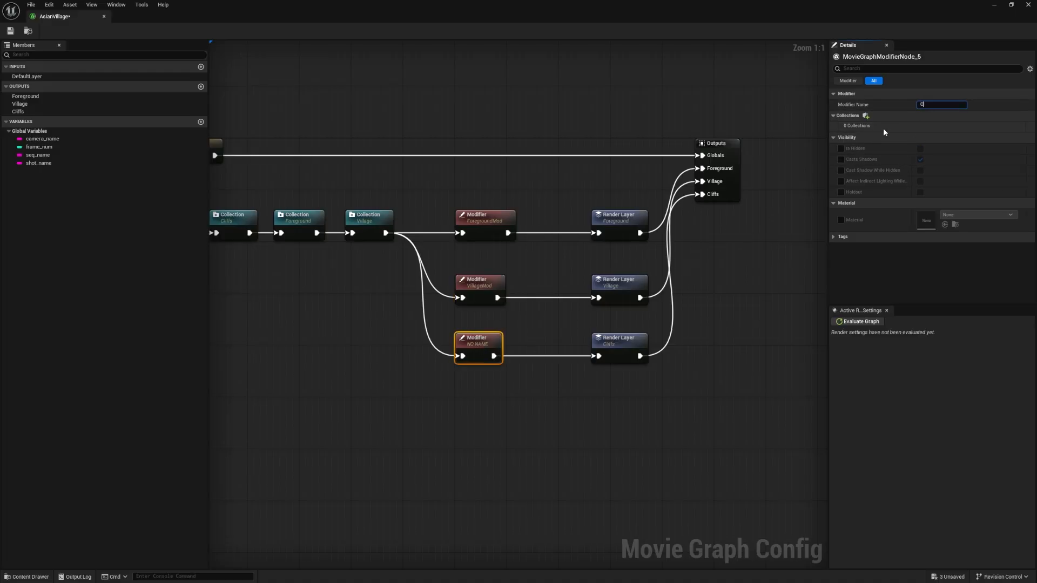
text(CliffsMod)
key(Return)
click(510, 435)
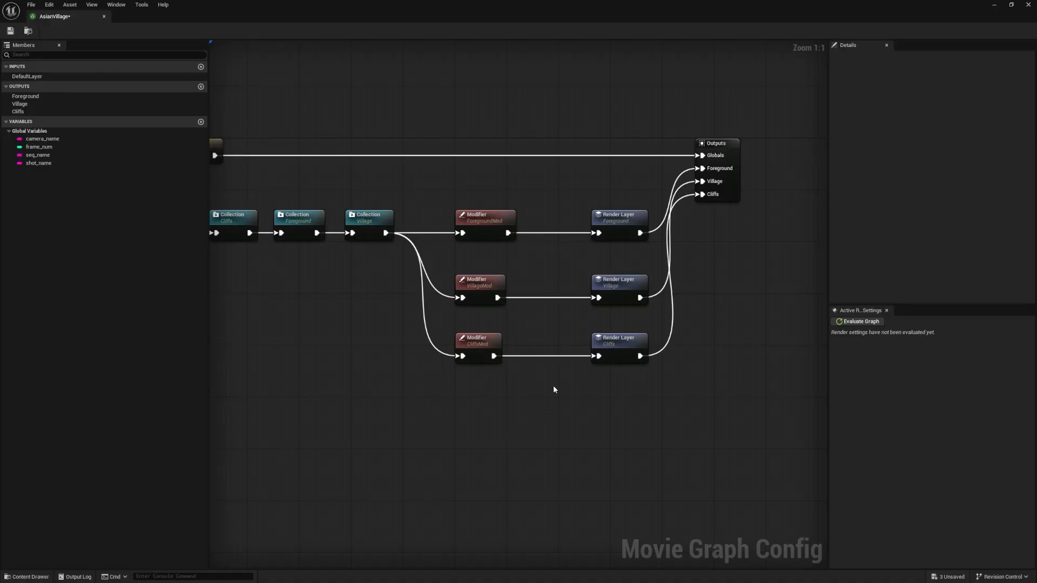
Add the Cliffs and Village collections to the ForegroundMod modifier
click(498, 345)
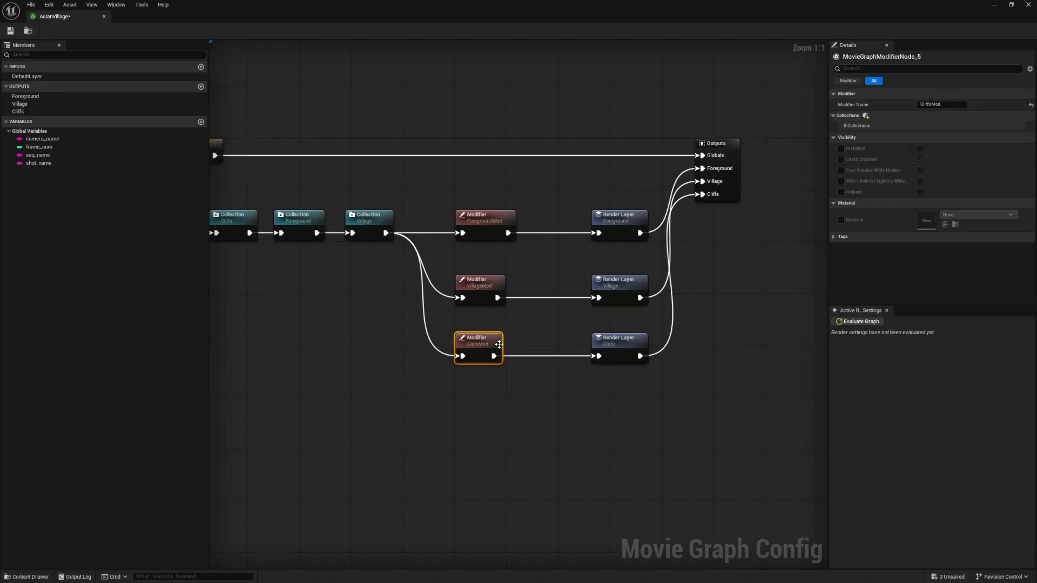
click(503, 220)
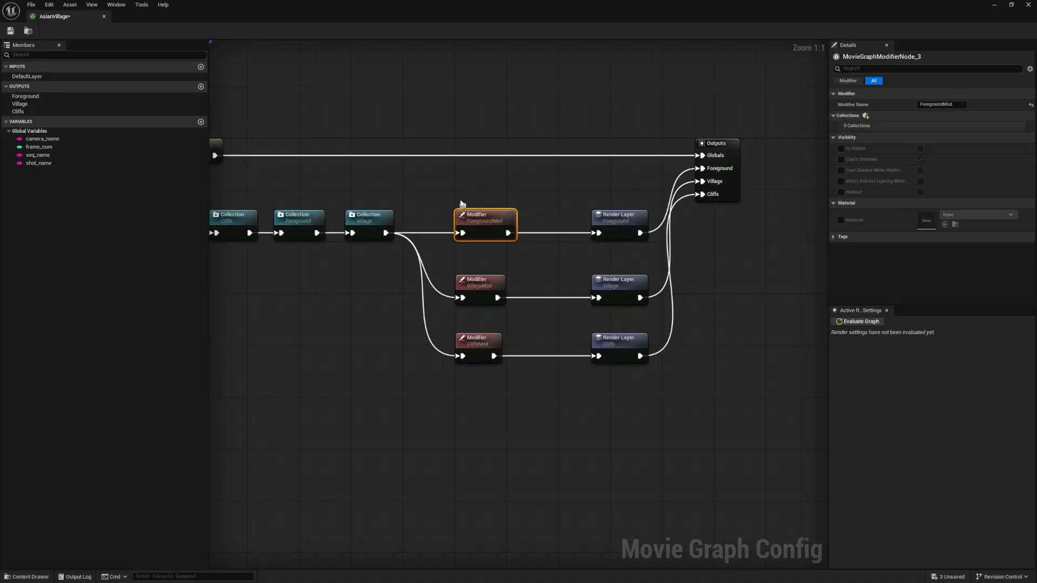
click(865, 116)
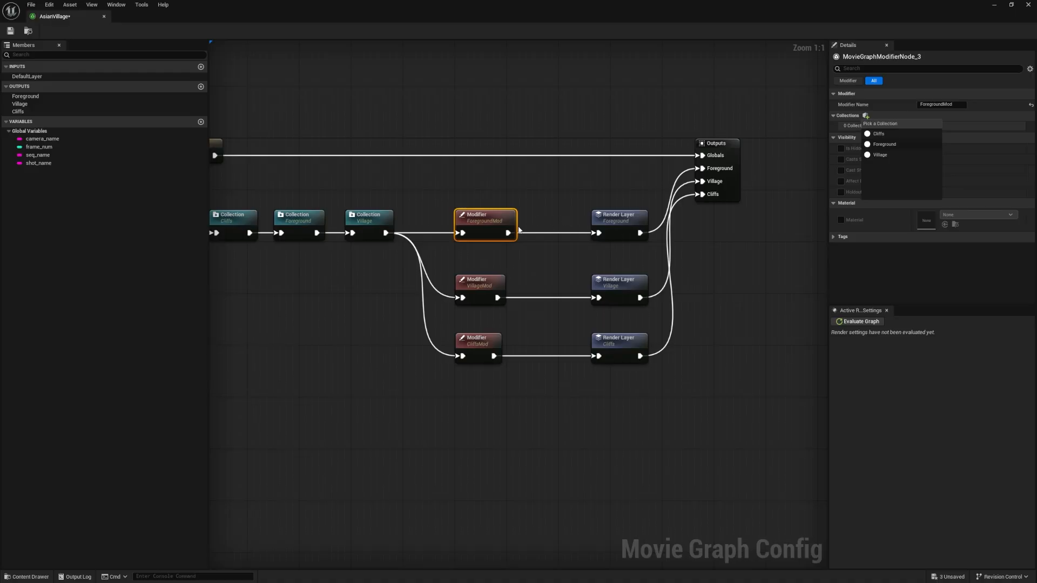
click(896, 134)
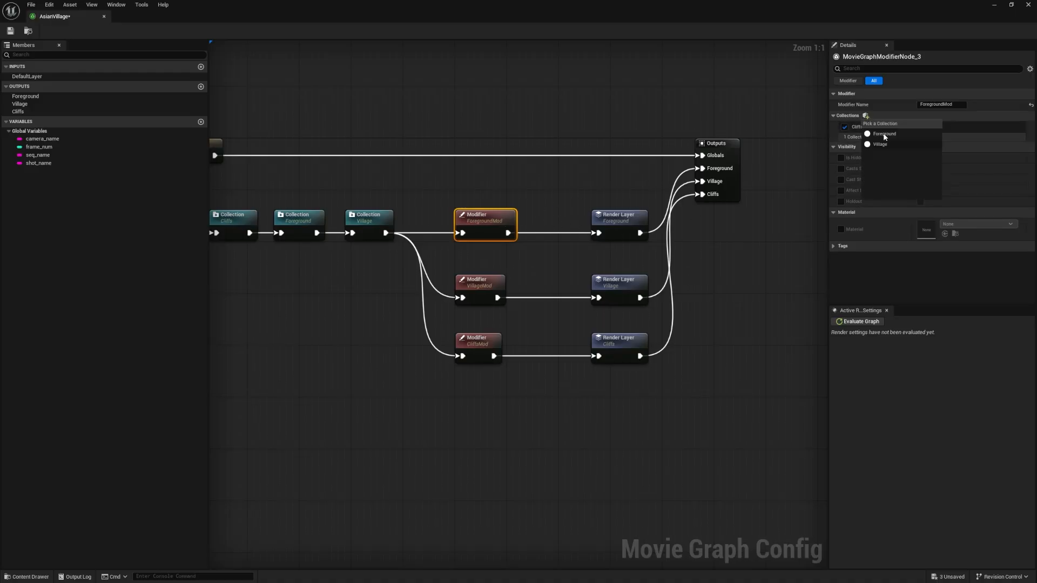
click(888, 144)
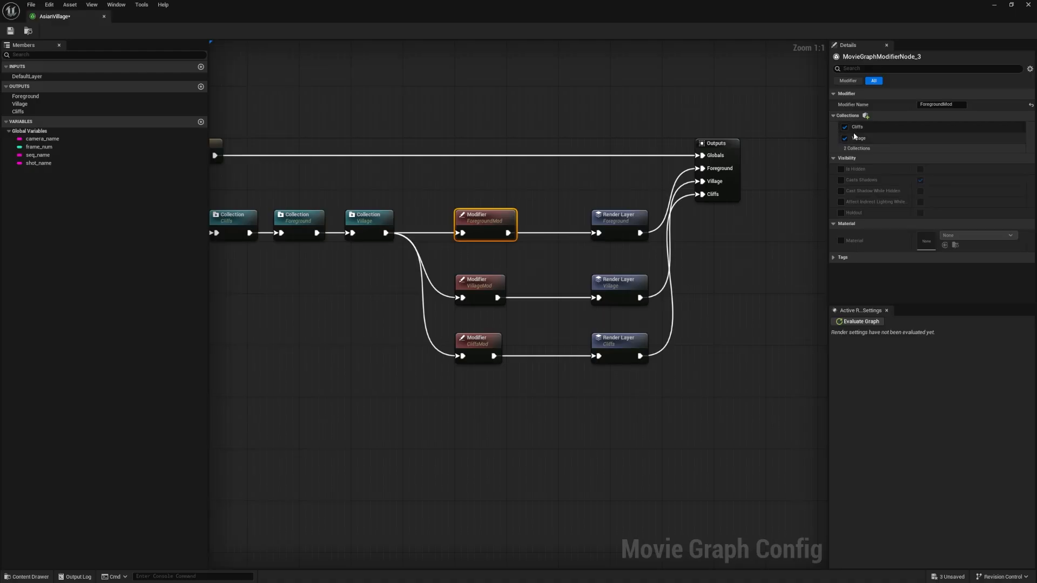
Enable the Is Hidden override on the ForegroundMod modifier
right_drag(345, 246, 457, 250)
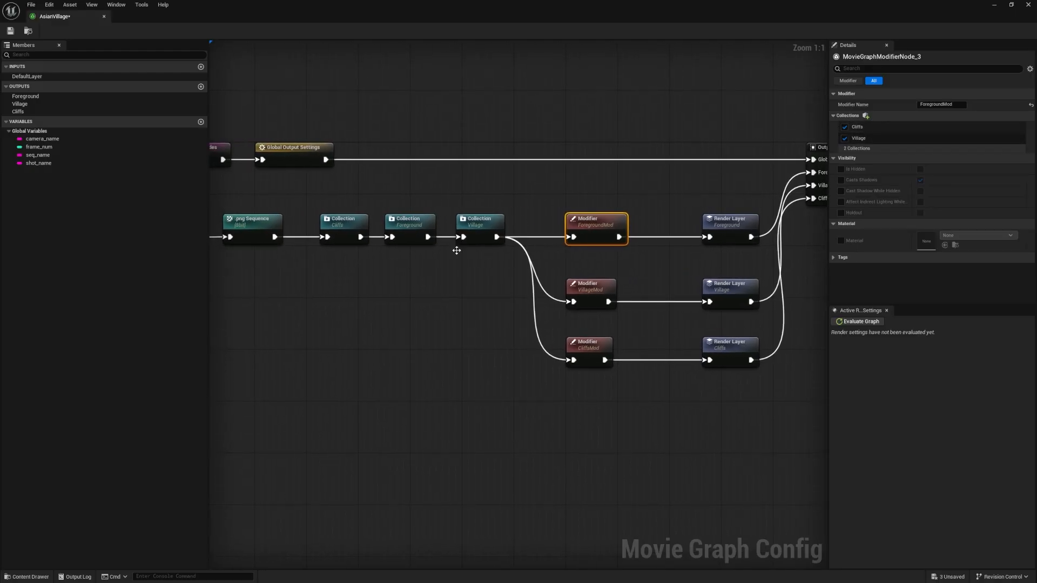
double_click(584, 10)
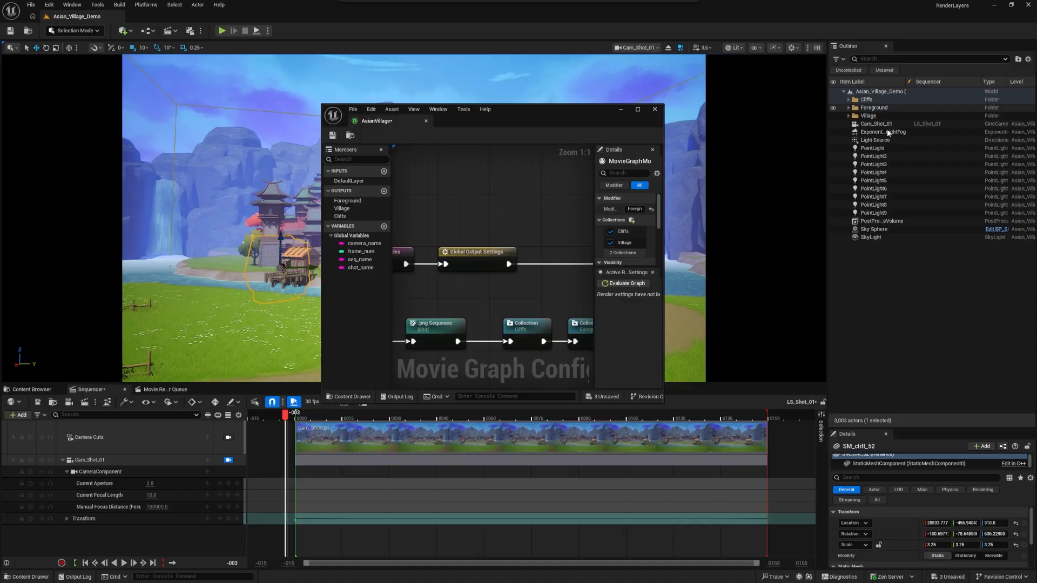
double_click(581, 114)
right_drag(517, 225, 399, 220)
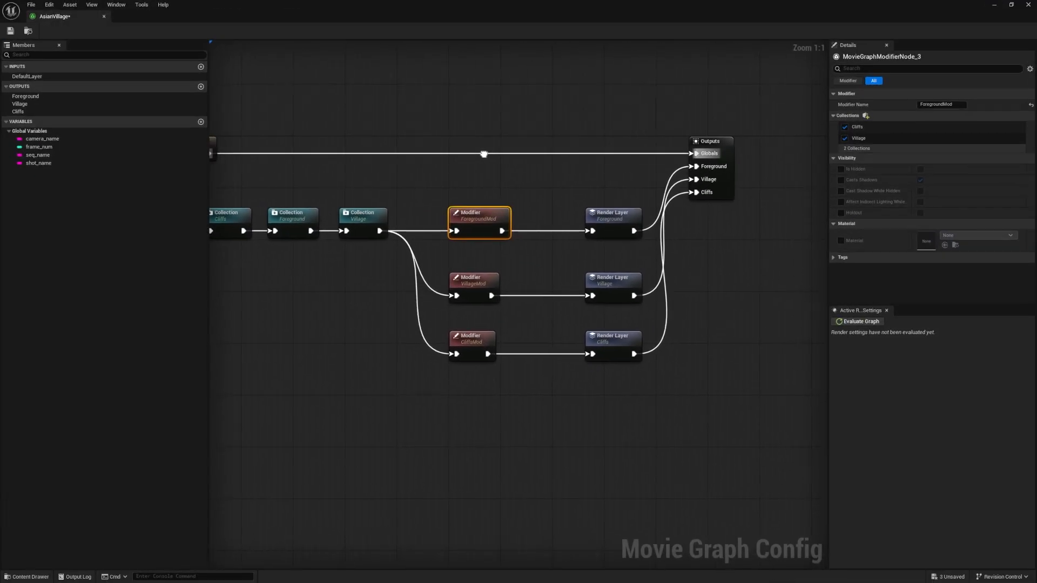
click(842, 169)
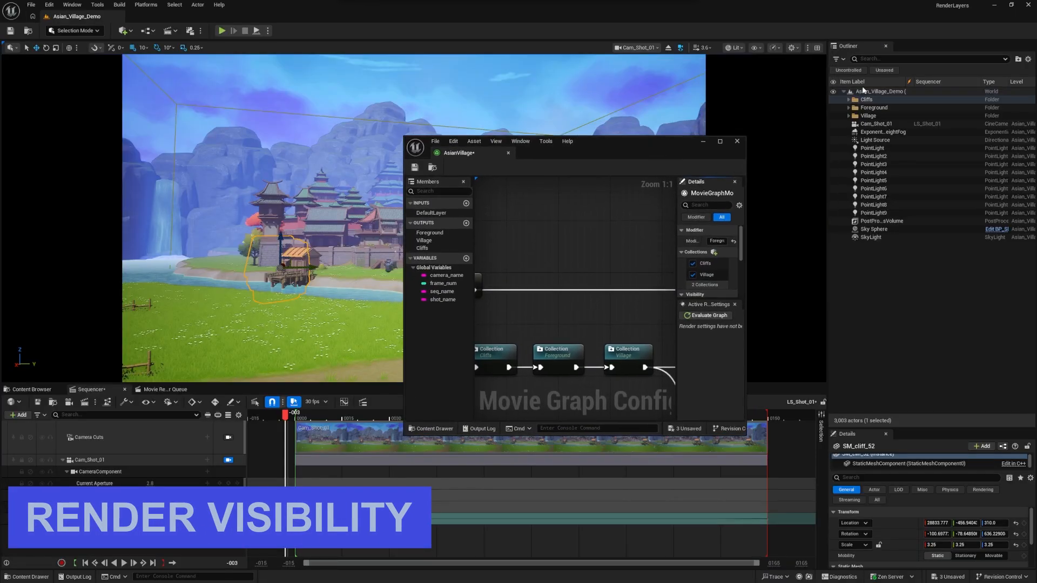
Hide the Cliffs and Village folders in the level's Outliner, restore the whole level's visibility, and return to the render graph
drag(676, 149, 723, 290)
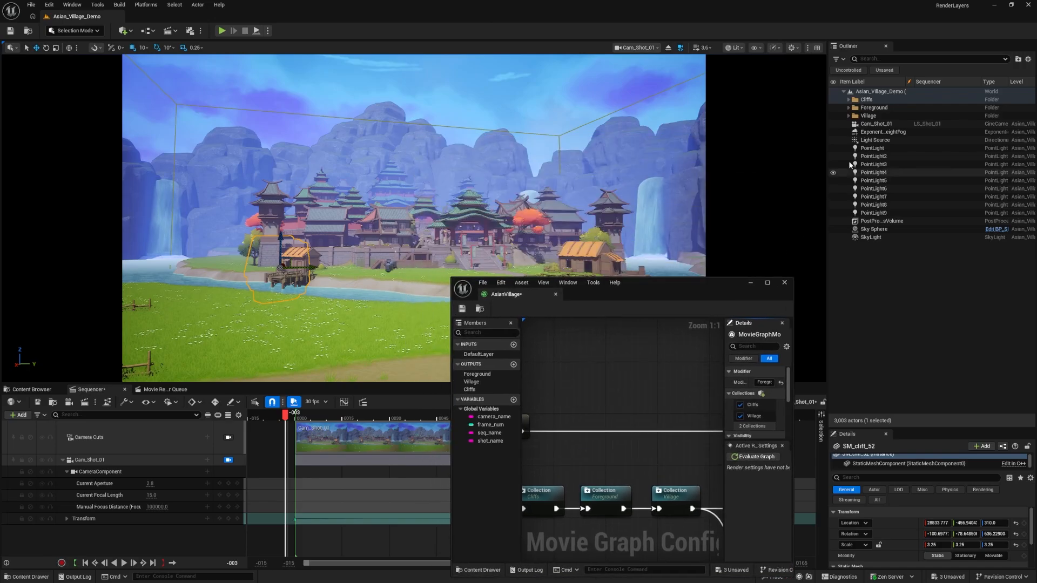
click(833, 100)
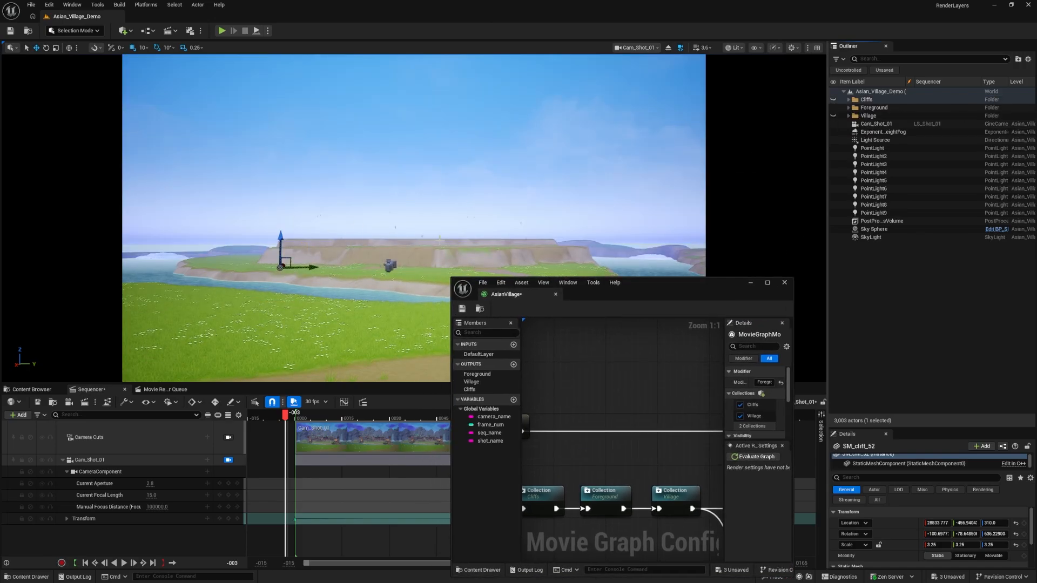
click(836, 116)
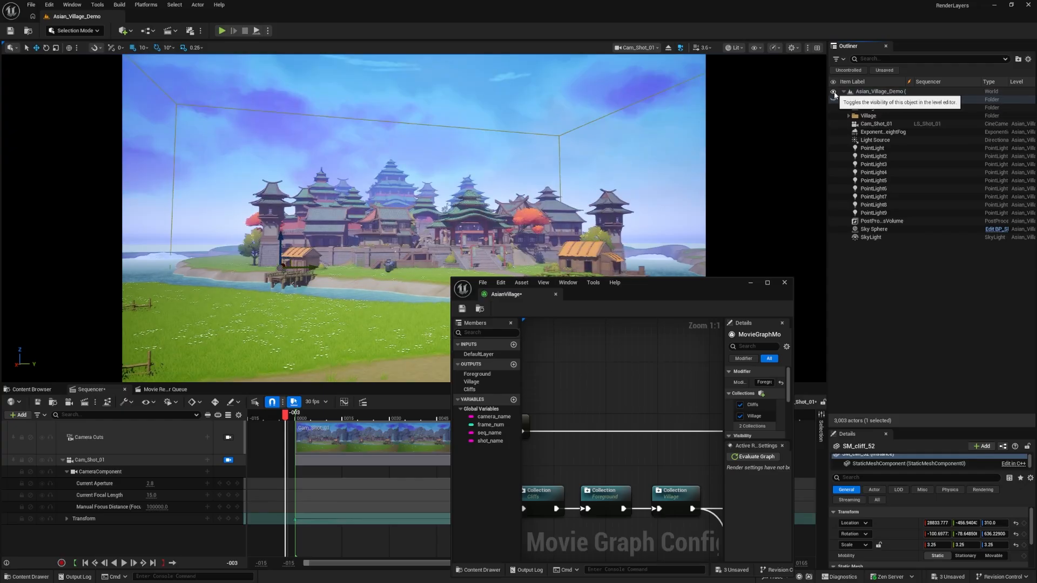
click(834, 93)
click(834, 93)
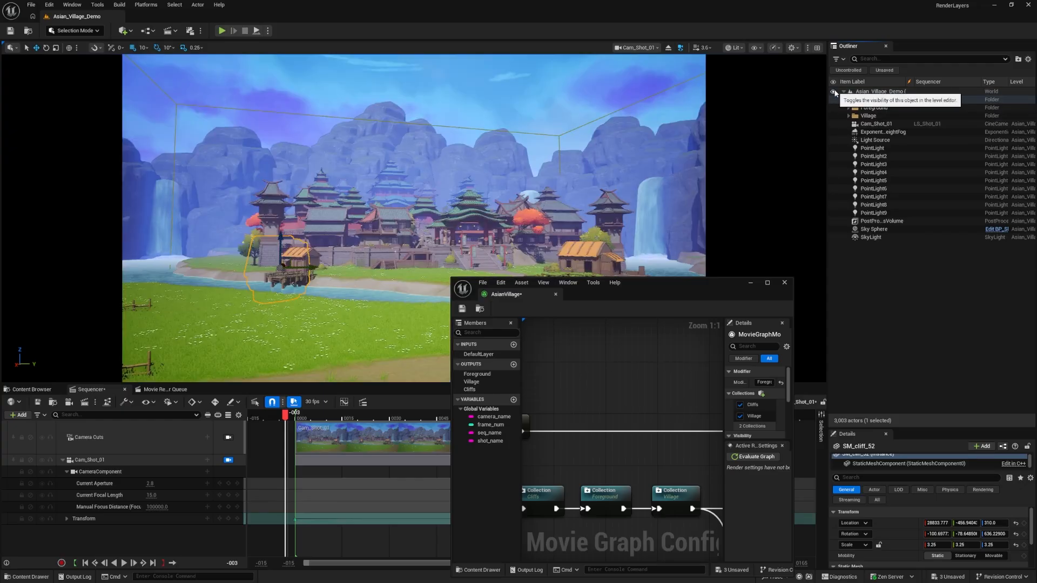
drag(702, 283, 697, 1)
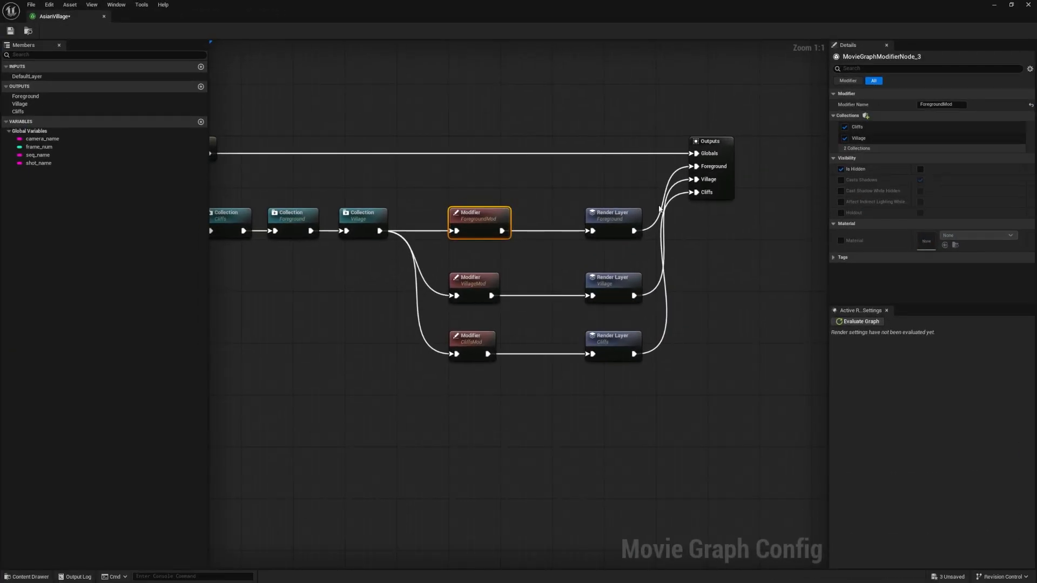
Turn off ForegroundMod's Is Hidden override, and try out its Cast Shadow While Hidden option before clearing it
click(841, 169)
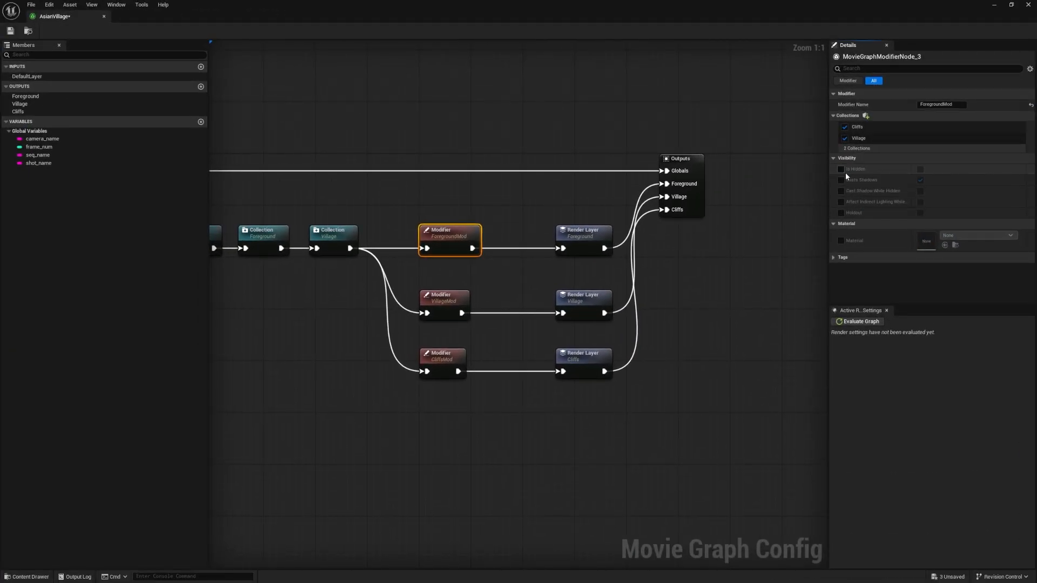
click(921, 180)
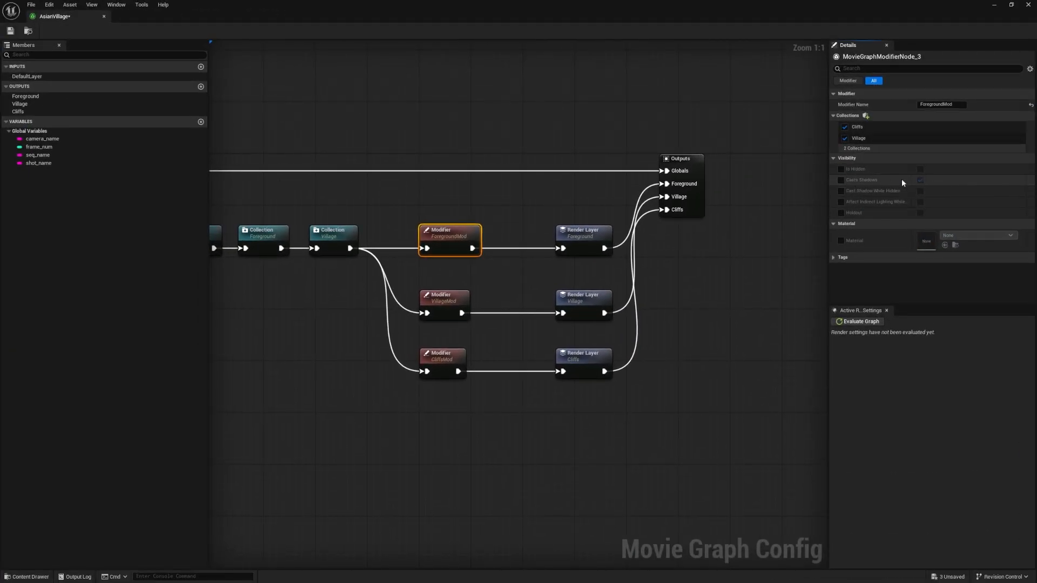
click(841, 191)
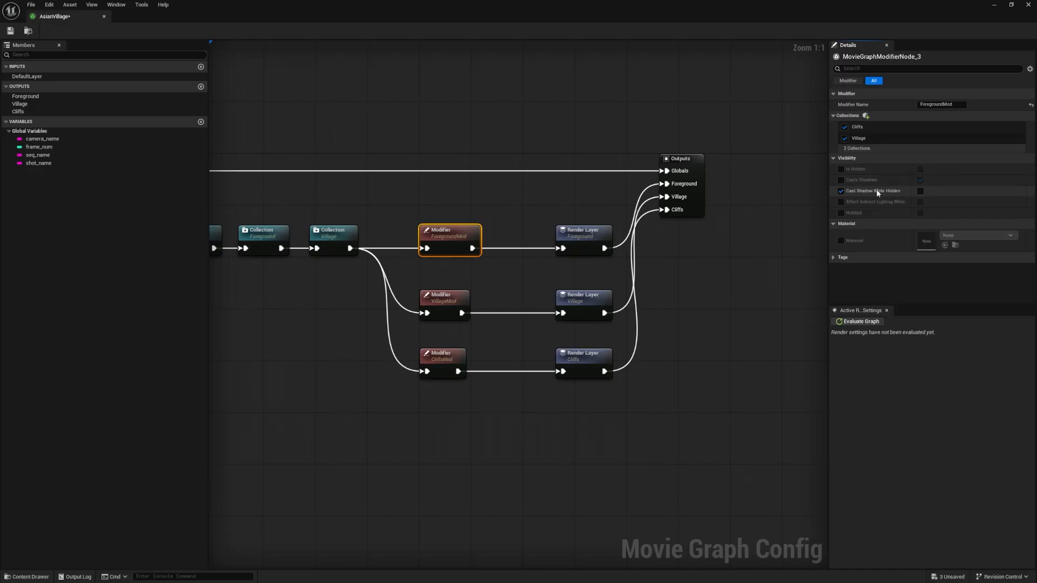
click(920, 191)
click(920, 192)
click(841, 192)
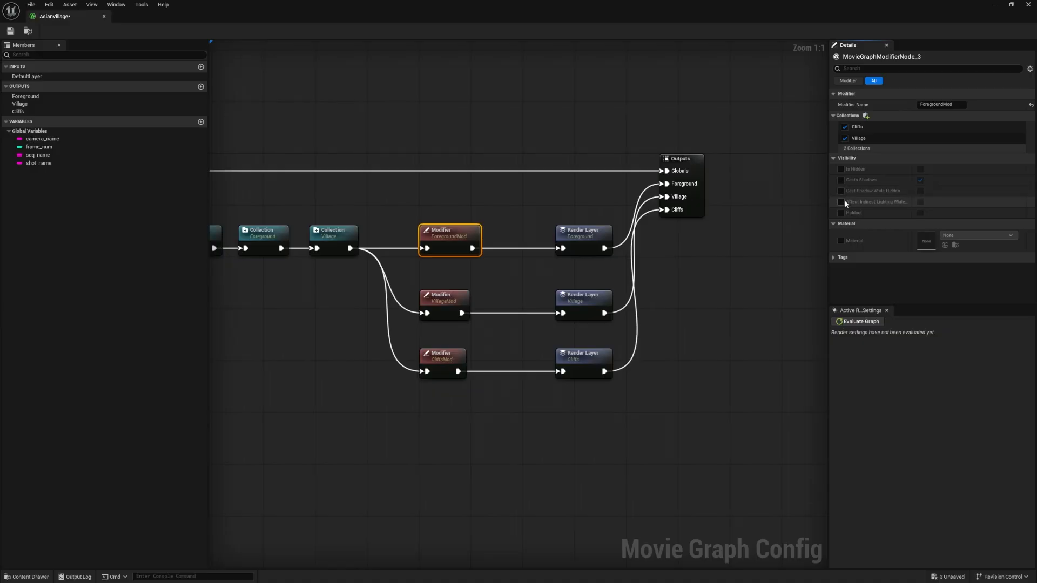
Try out ForegroundMod's Affect Indirect Lighting While Hidden and Holdout overrides, then clear them
click(842, 202)
click(842, 203)
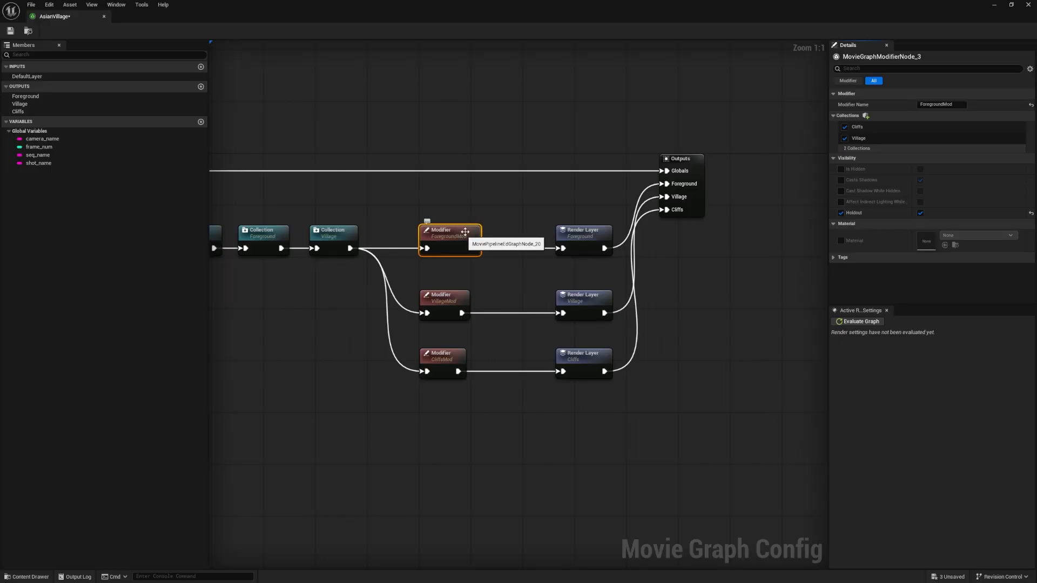
click(841, 214)
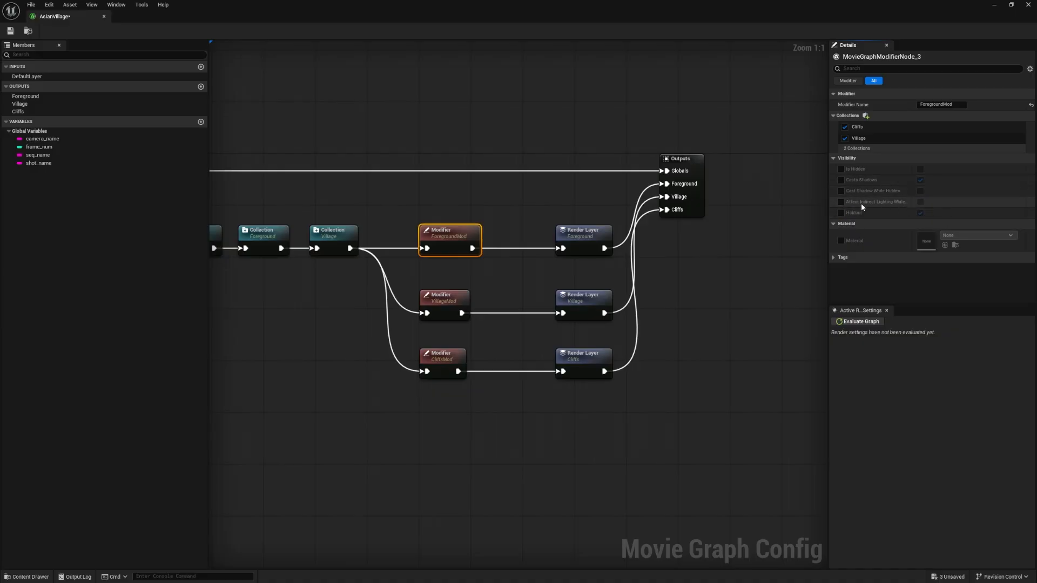
Try out ForegroundMod's Affect Indirect Lighting While Hidden and Cast Shadow While Hidden together with Is Hidden, then clear these overrides
click(841, 202)
click(920, 202)
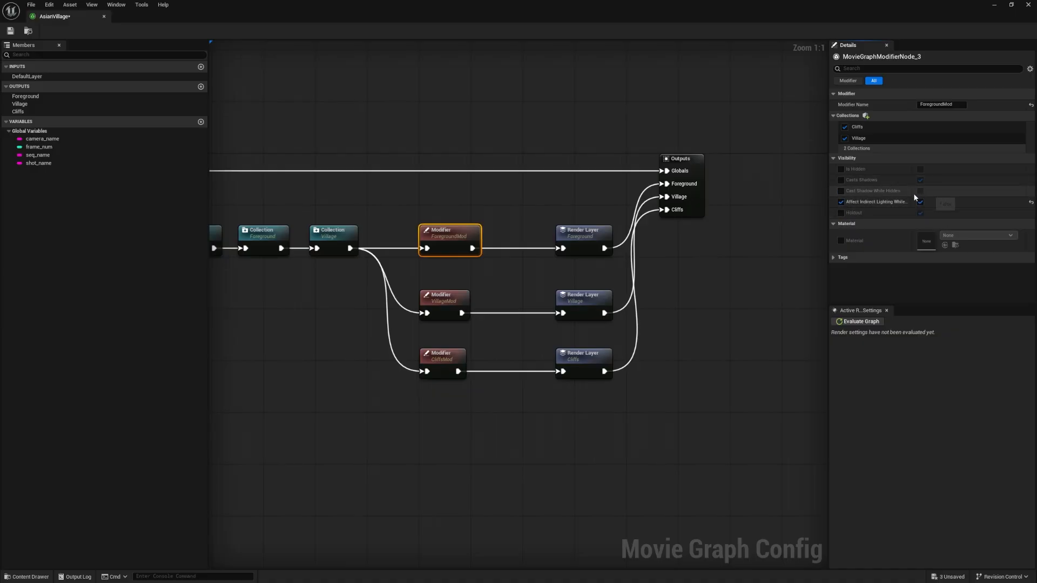
click(841, 191)
click(921, 191)
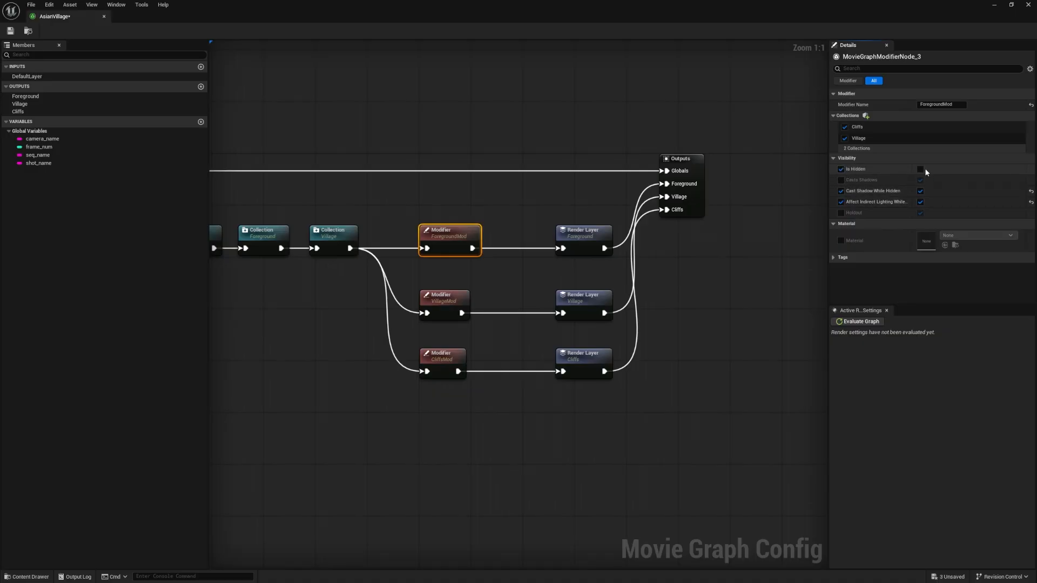
click(841, 169)
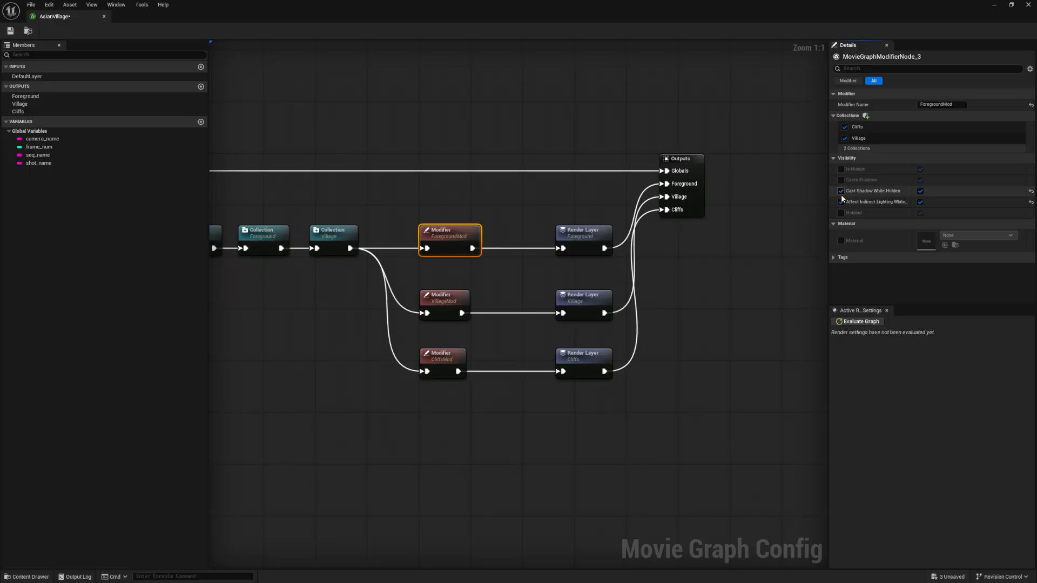
click(841, 191)
click(841, 202)
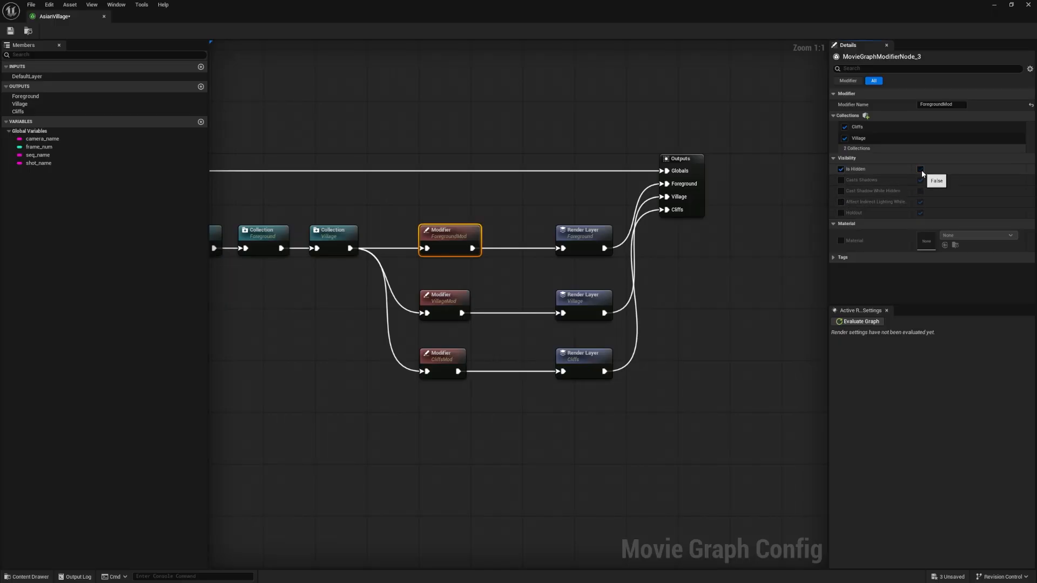
Clear ForegroundMod's Is Hidden and Affect Indirect Lighting While Hidden overrides, enable Holdout instead, and save the render graph
click(921, 170)
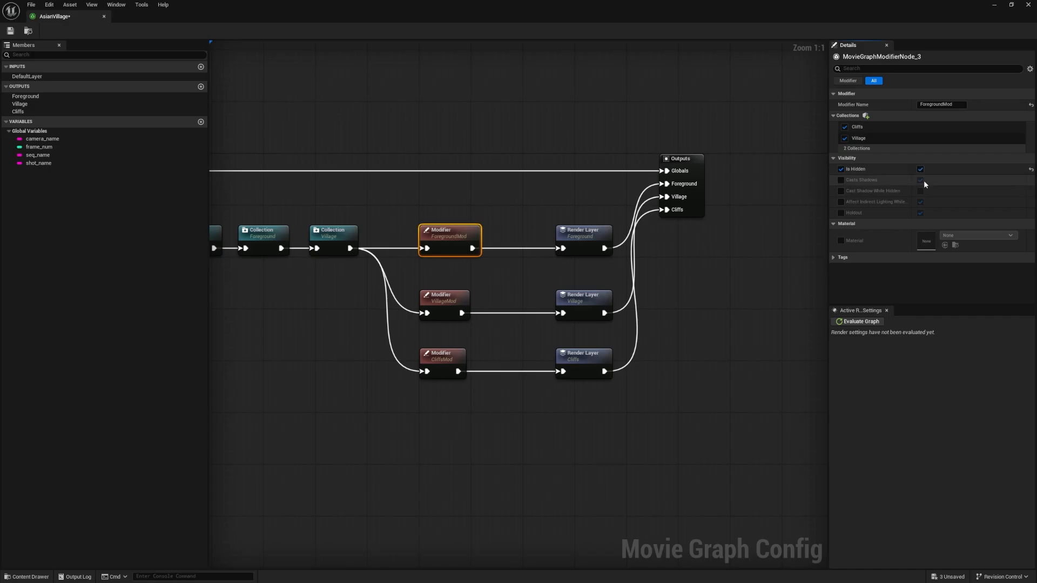
click(921, 170)
click(841, 169)
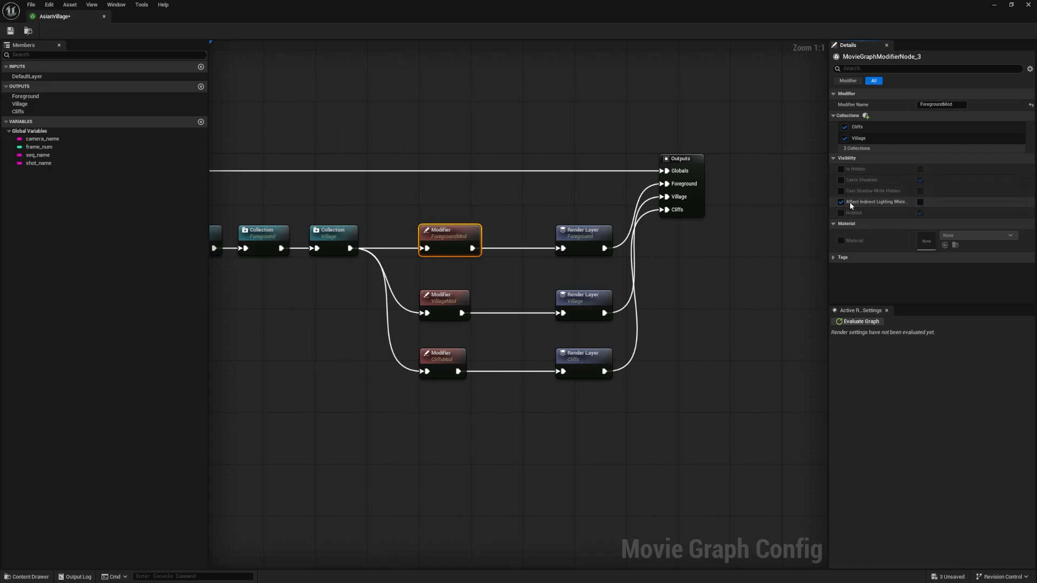
click(841, 202)
click(841, 213)
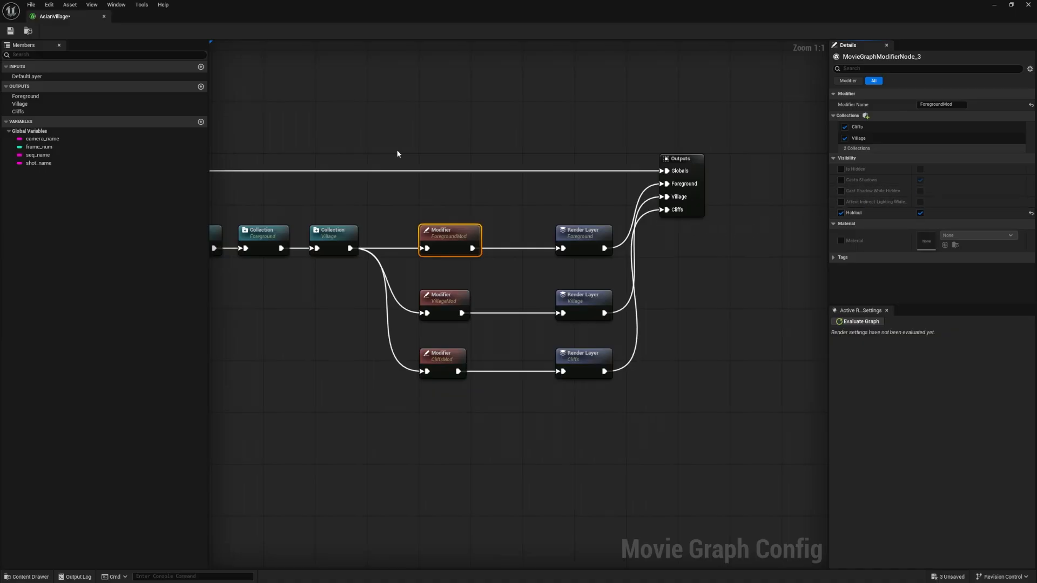
click(10, 31)
Inspect the VillageMod and CliffsMod modifier nodes and the Village and Cliffs render layers below the foreground branch
right_drag(517, 208, 563, 231)
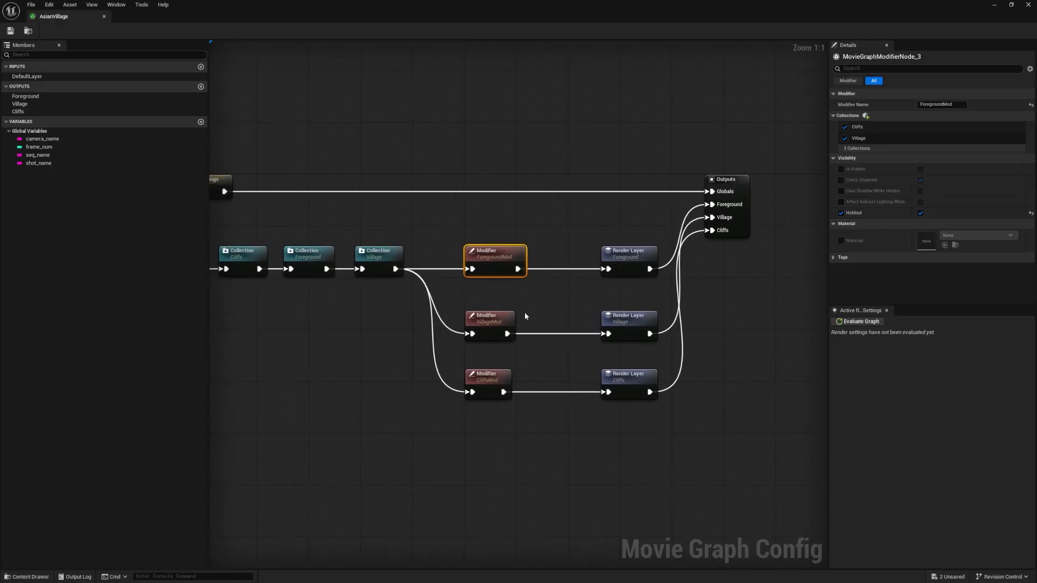
right_drag(525, 317, 531, 319)
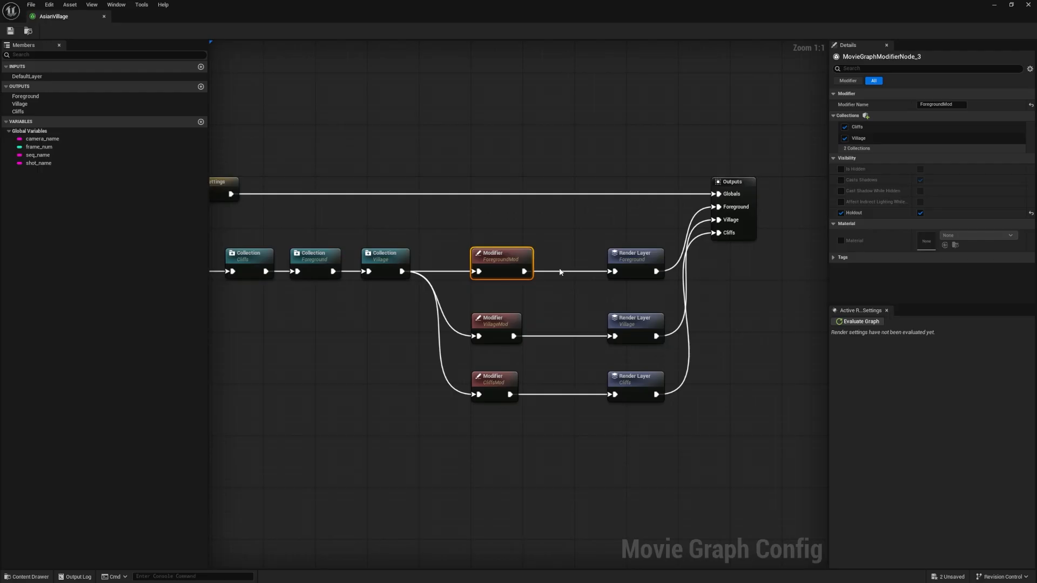
drag(705, 454, 462, 305)
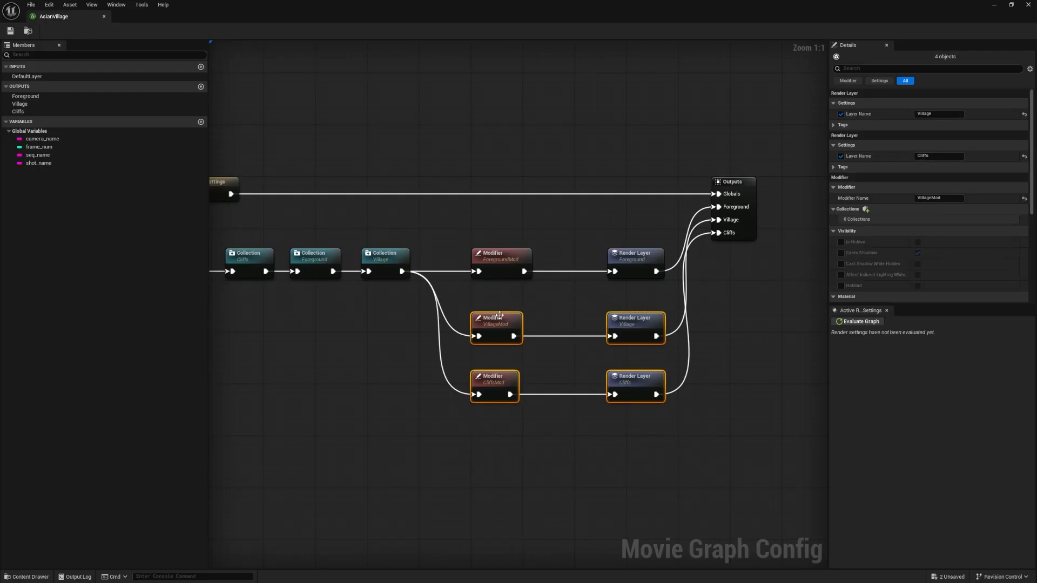
click(498, 336)
click(494, 382)
click(504, 330)
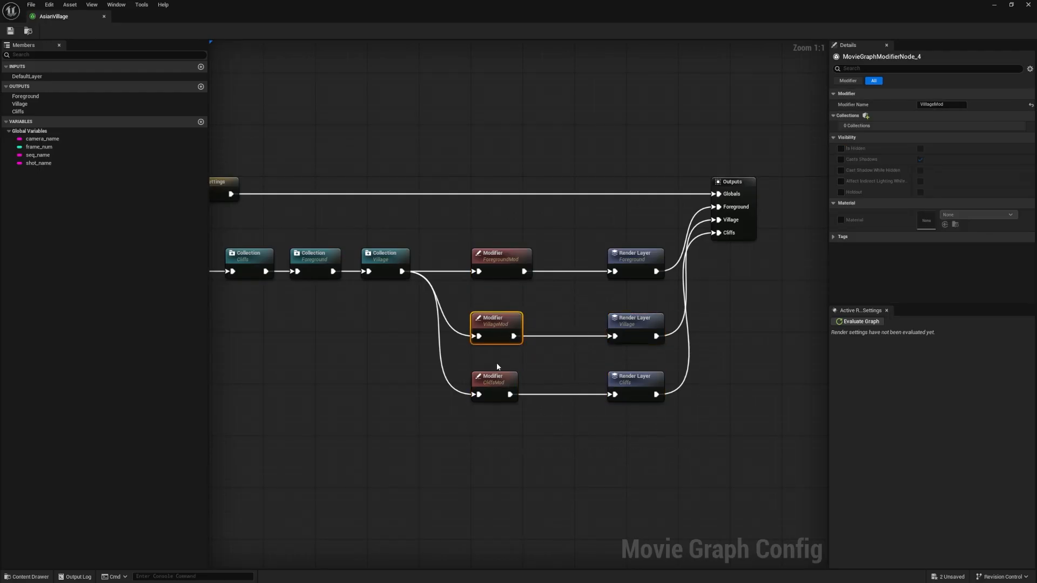
click(498, 365)
Return to the level editor and save all remaining unsaved changes
click(994, 6)
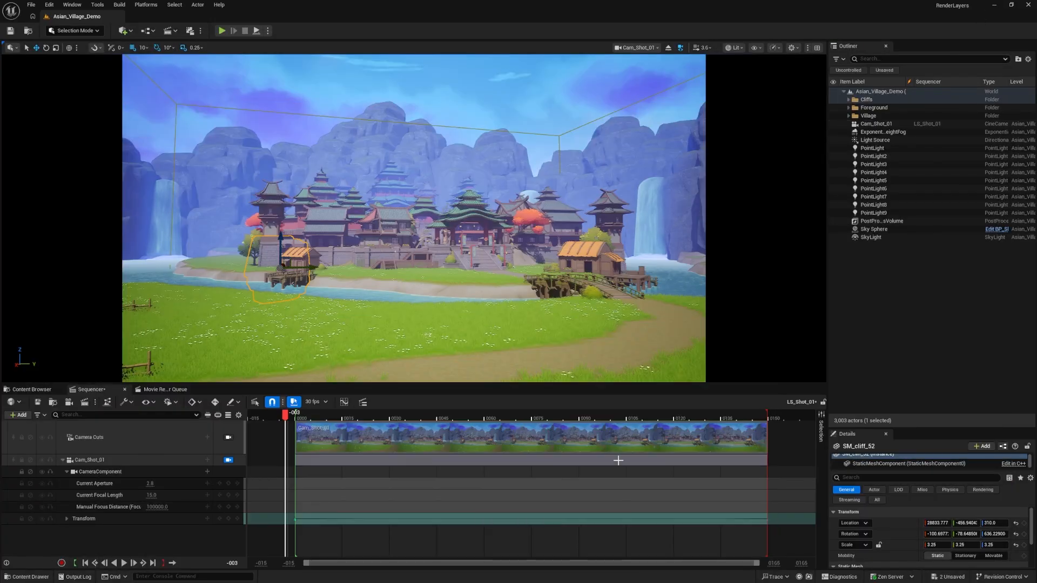
click(34, 4)
click(66, 118)
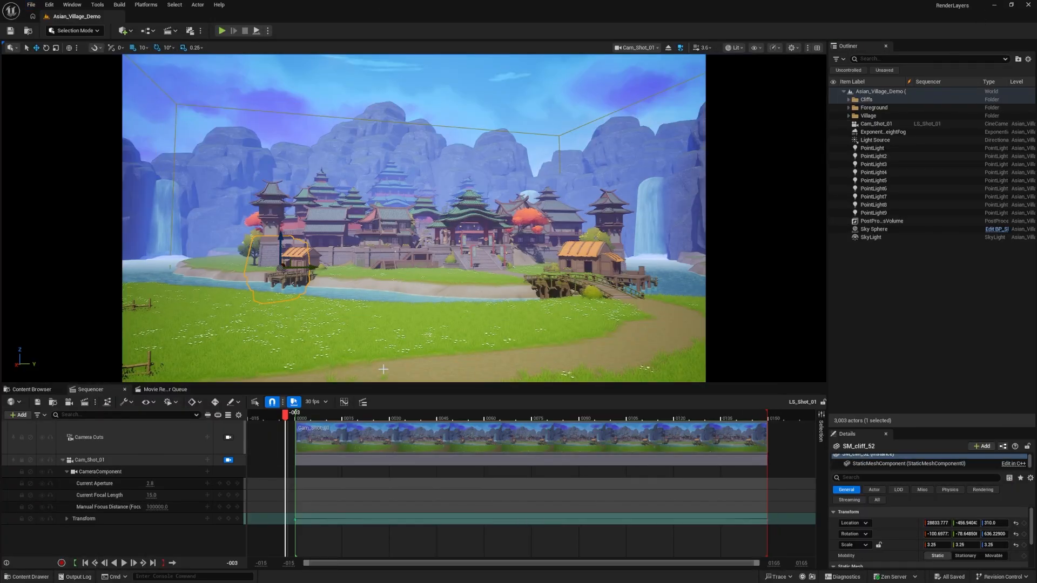
Select the LS_Shot_01 job in the Movie Render Queue, check its AsianVillage settings, and render it locally
click(165, 389)
click(165, 424)
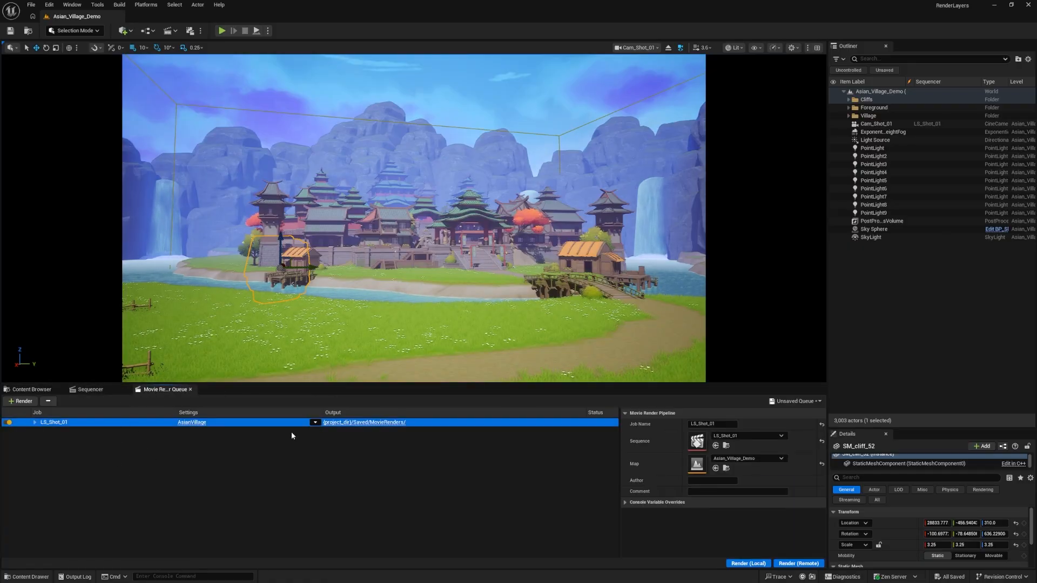
click(193, 423)
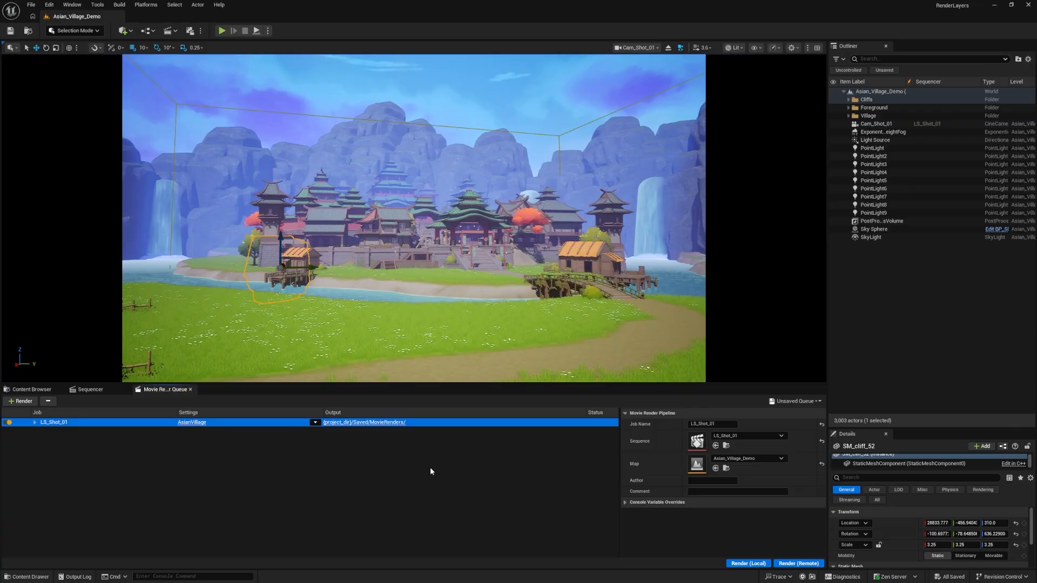
click(315, 423)
click(435, 481)
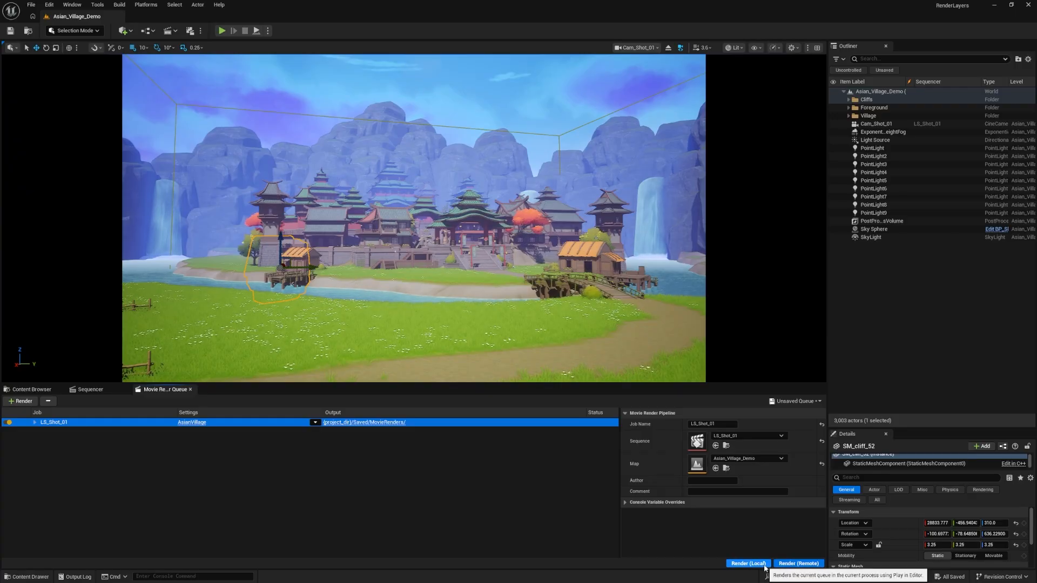
click(764, 564)
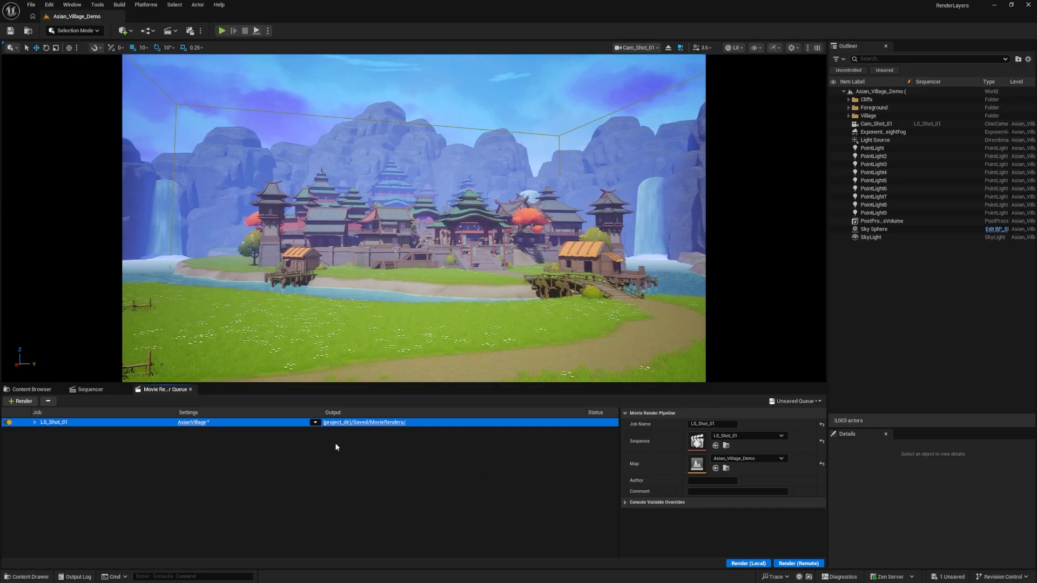
Reopen the AsianVillage render graph and review the visibility overrides of the ForegroundMod and VillageMod modifiers
click(193, 422)
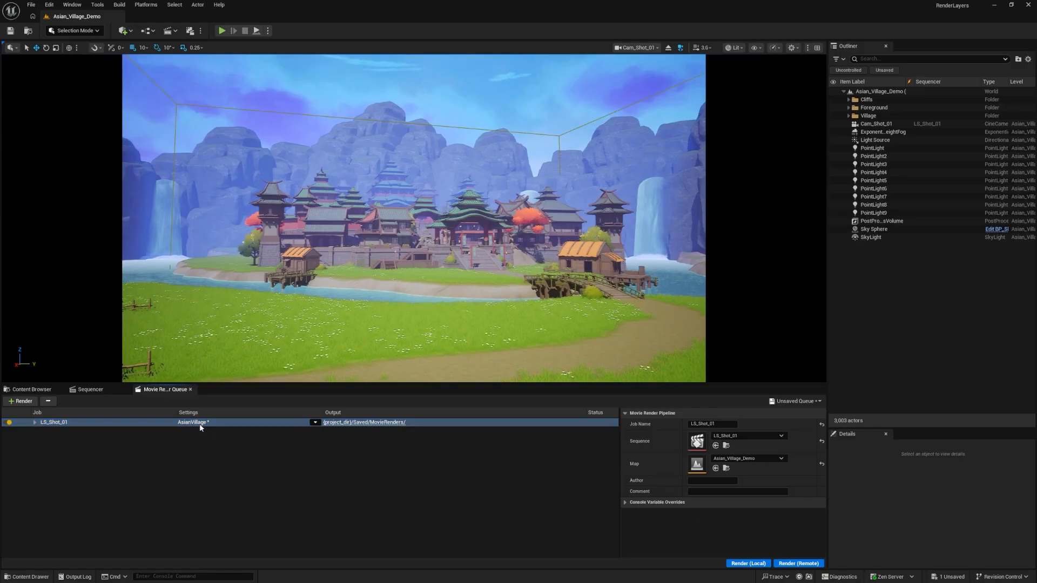
right_drag(626, 390, 461, 364)
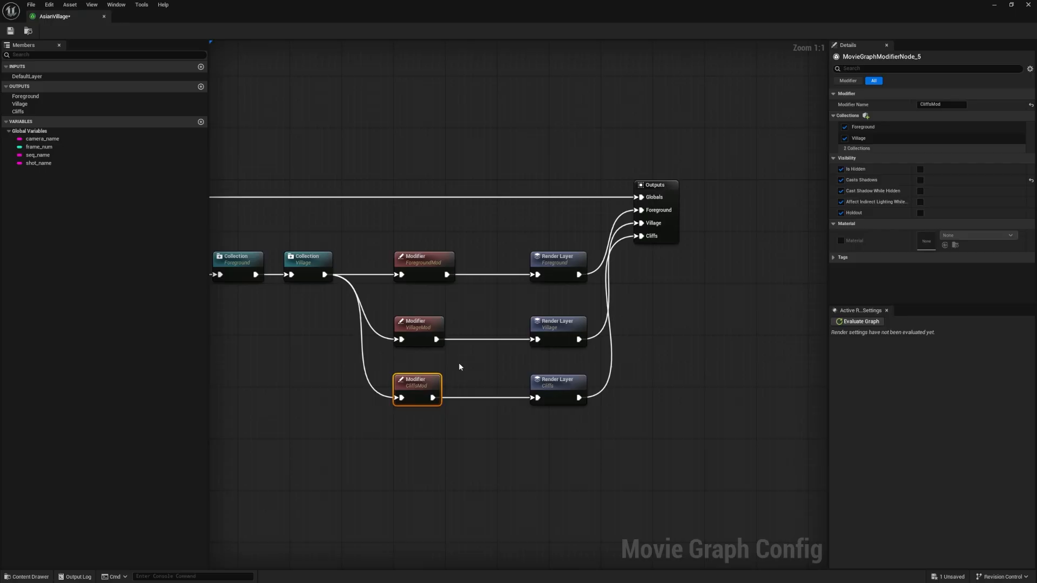
click(424, 329)
click(429, 262)
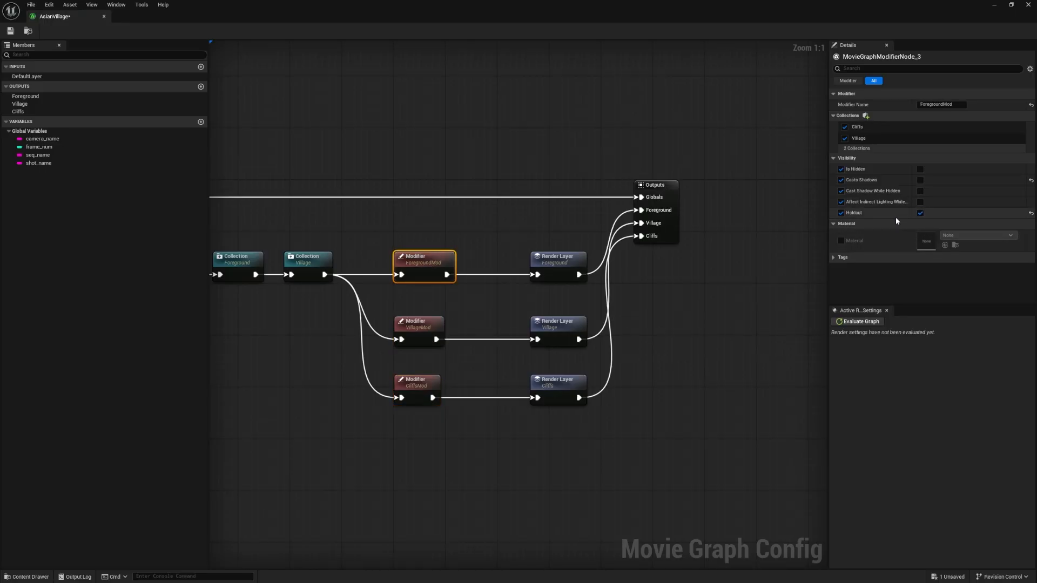
click(427, 322)
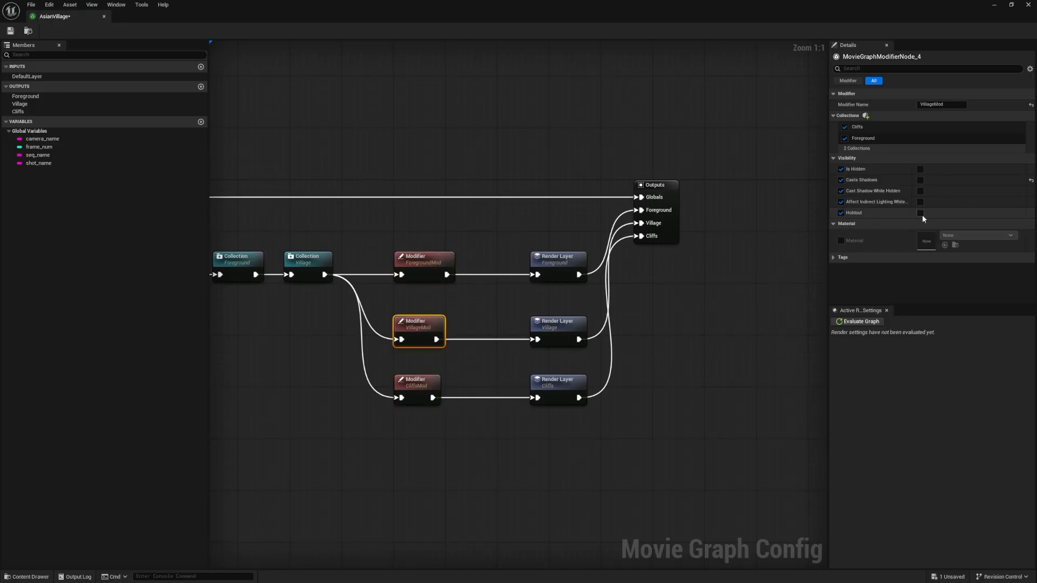
Turn on Holdout in CliffsMod and Casts Shadows in all three modifiers, check each one, and save the graph
click(426, 377)
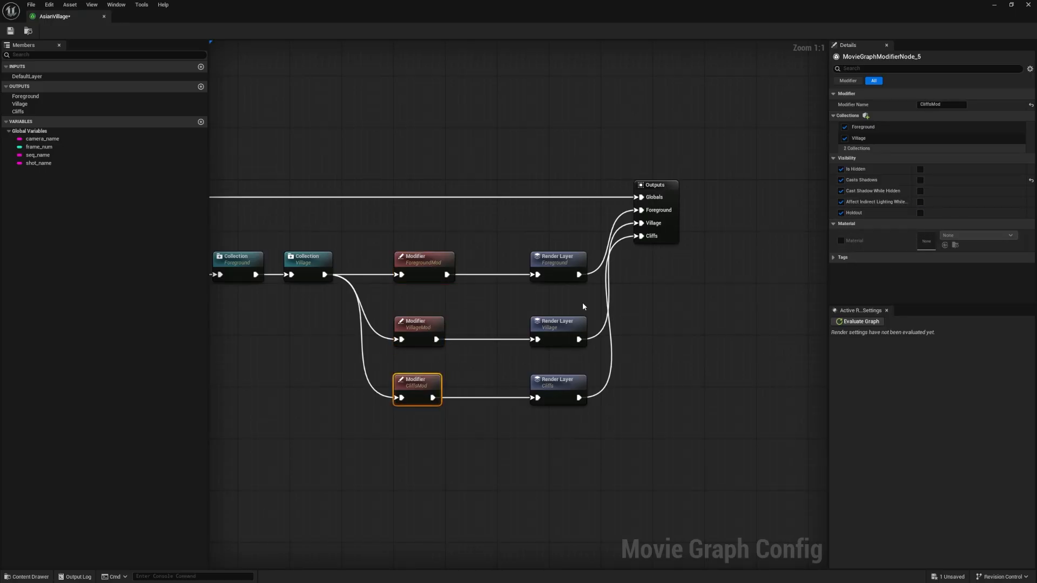
click(920, 181)
click(443, 265)
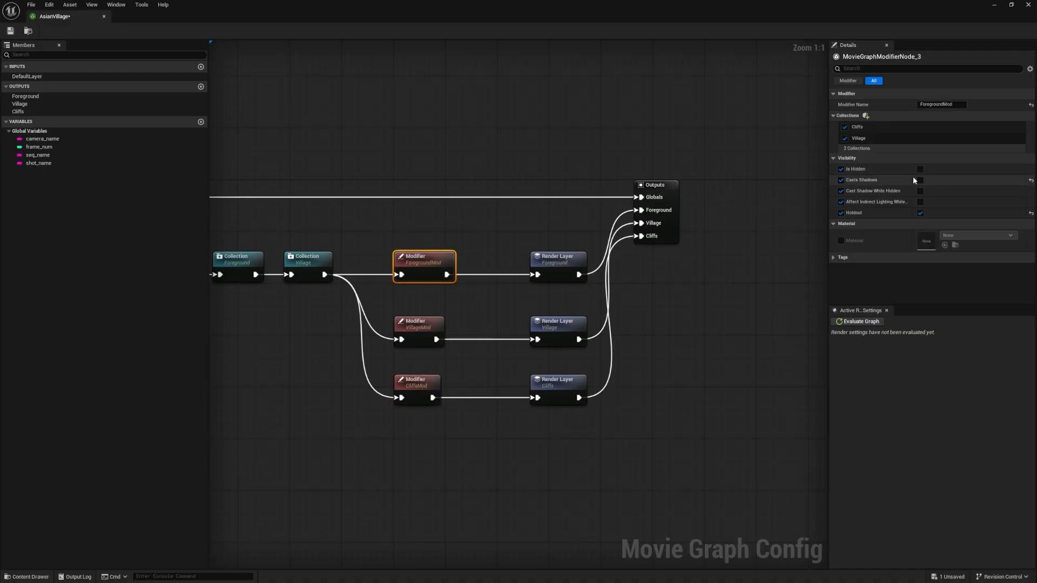
click(442, 319)
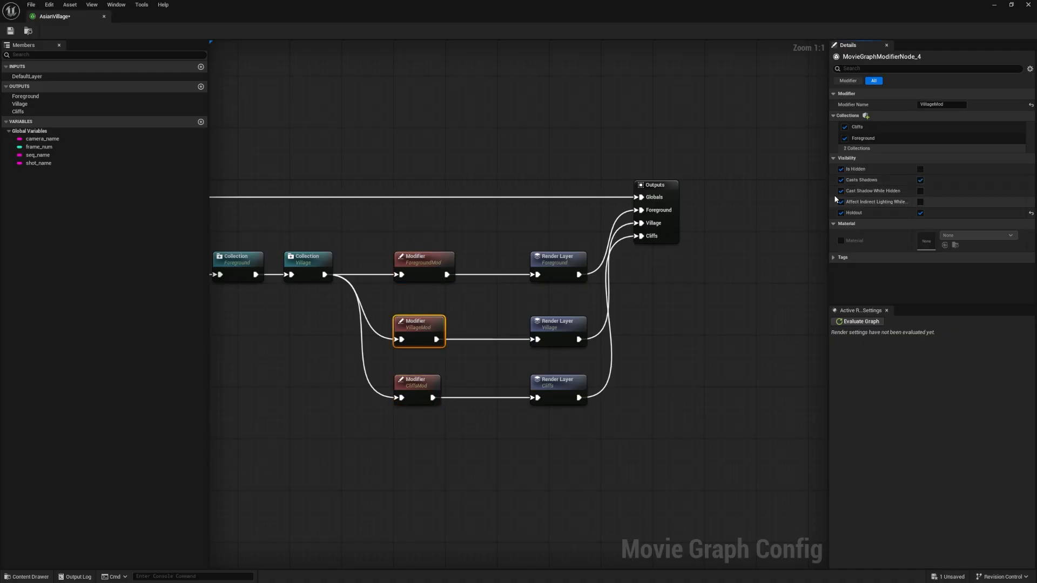
click(438, 270)
click(419, 321)
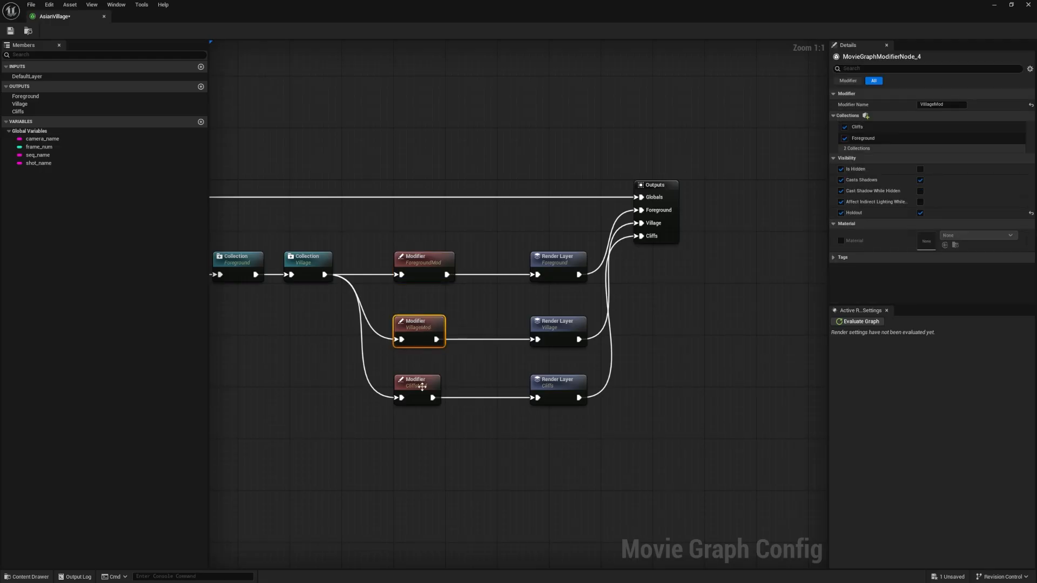
click(422, 386)
click(414, 274)
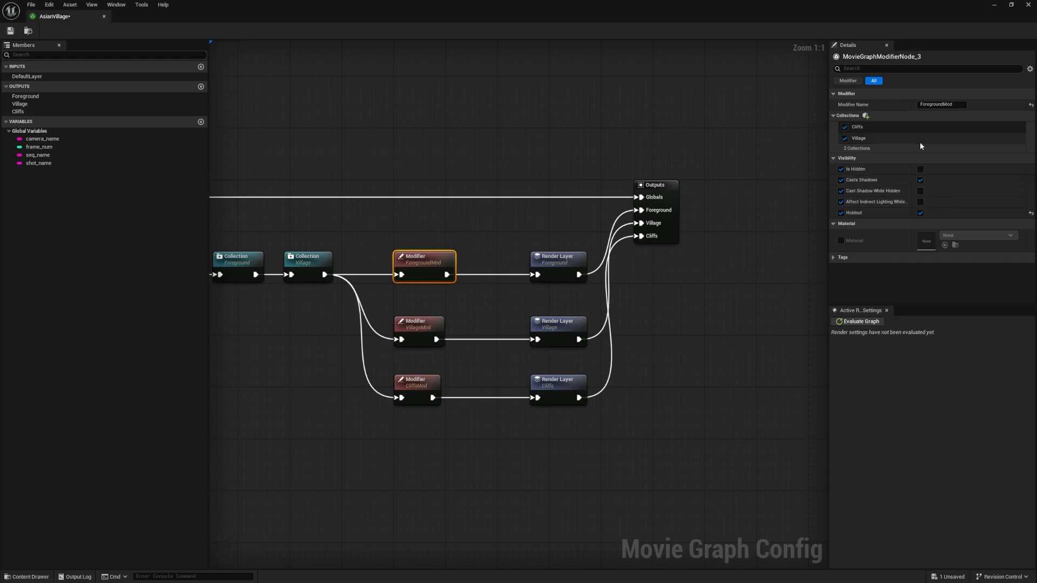
Go back to the level editor and render LS_Shot_01 locally again with the updated modifiers
click(999, 5)
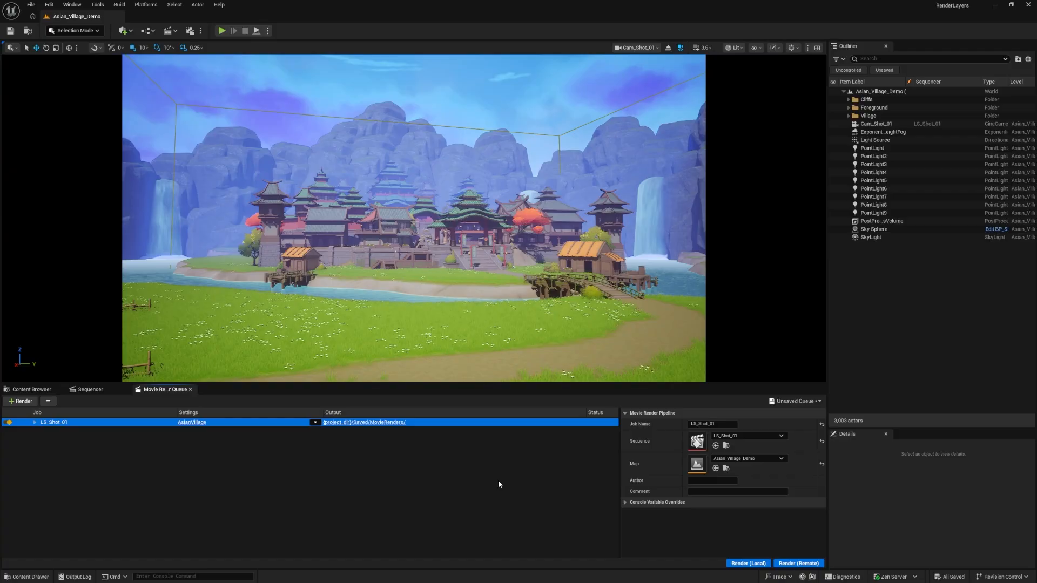
click(759, 564)
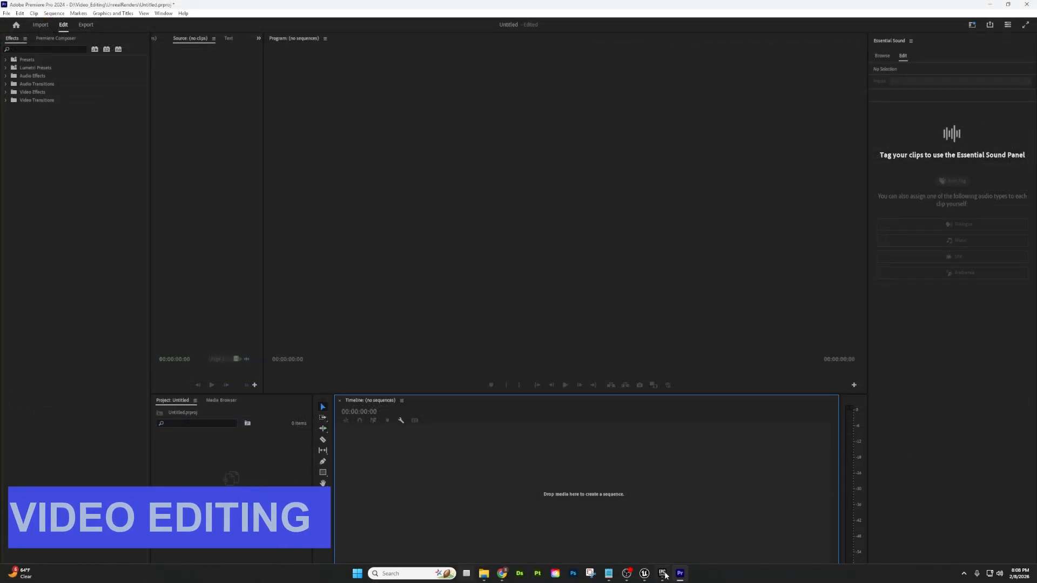
Switch to Unreal Engine and delete the Player Start actor from the Asian_Village_Demo level
mouse_move(644, 573)
click(678, 537)
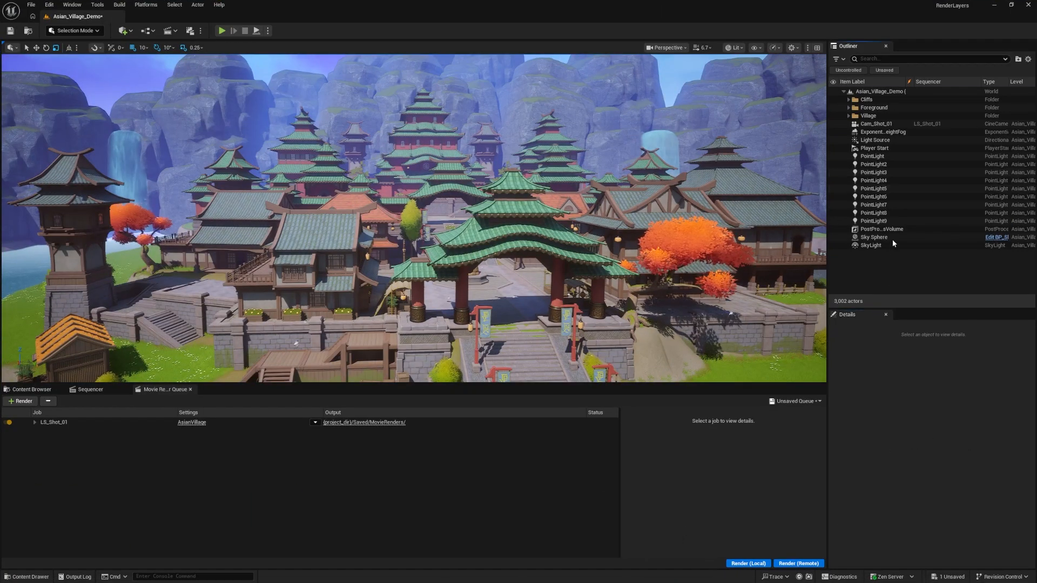
key(ctrl+z)
click(890, 195)
click(884, 149)
key(Delete)
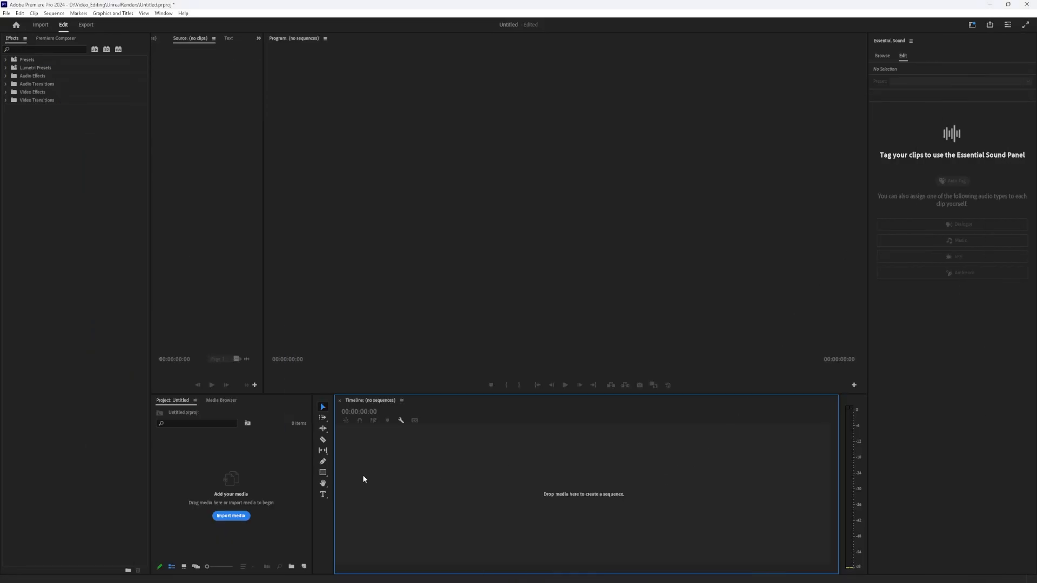
Switch to Premiere Pro, import the LS_Shot_01.Cliffs PNG frames as an image sequence and create a timeline sequence from the clip
click(260, 463)
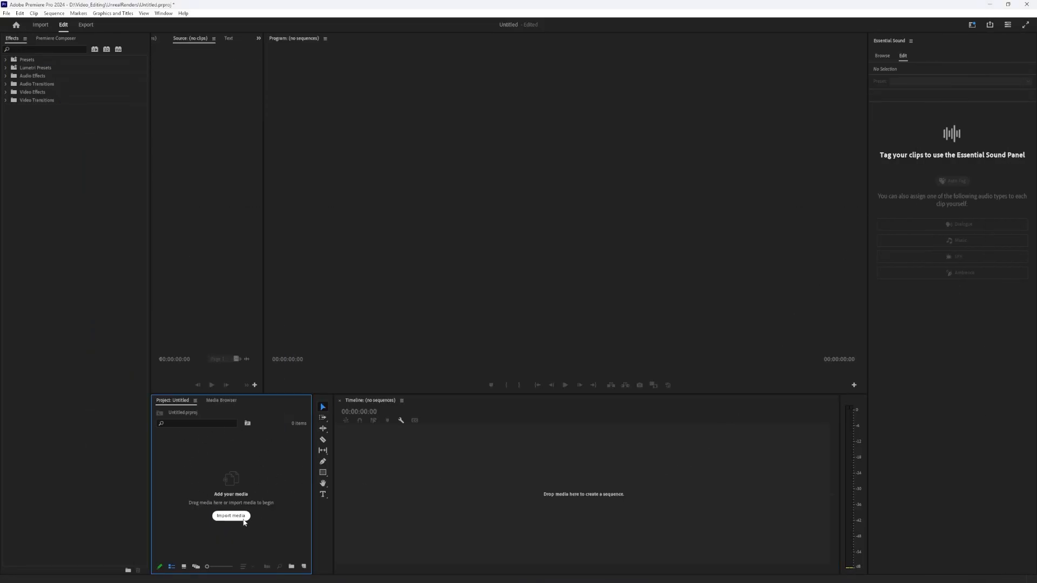
click(244, 518)
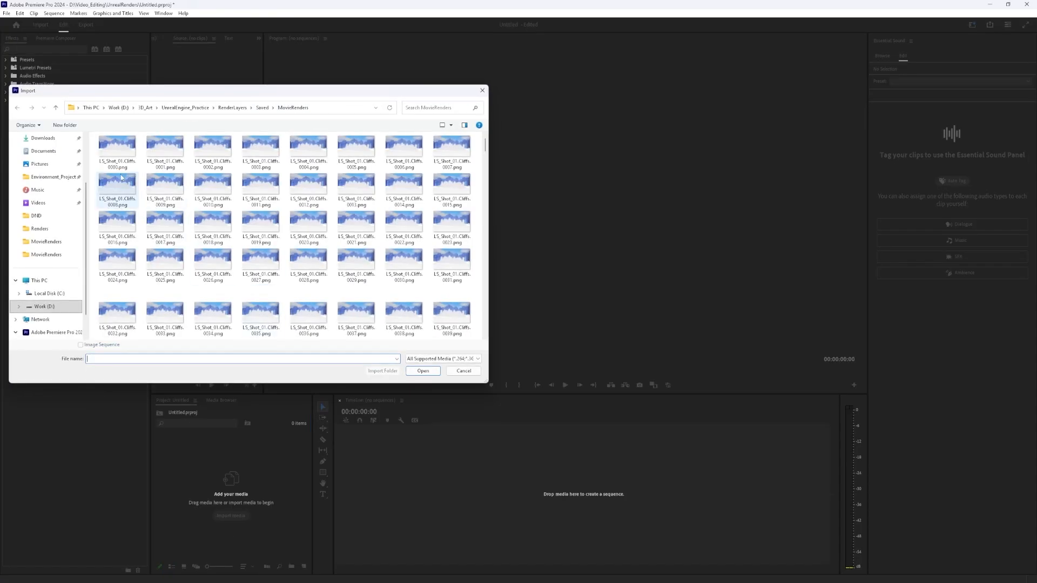
click(121, 158)
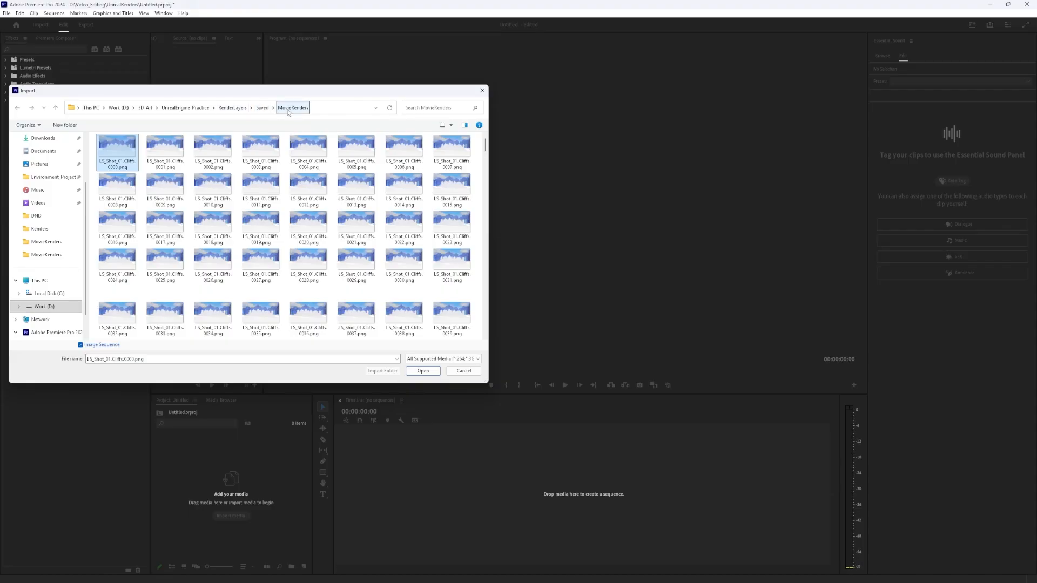
click(81, 345)
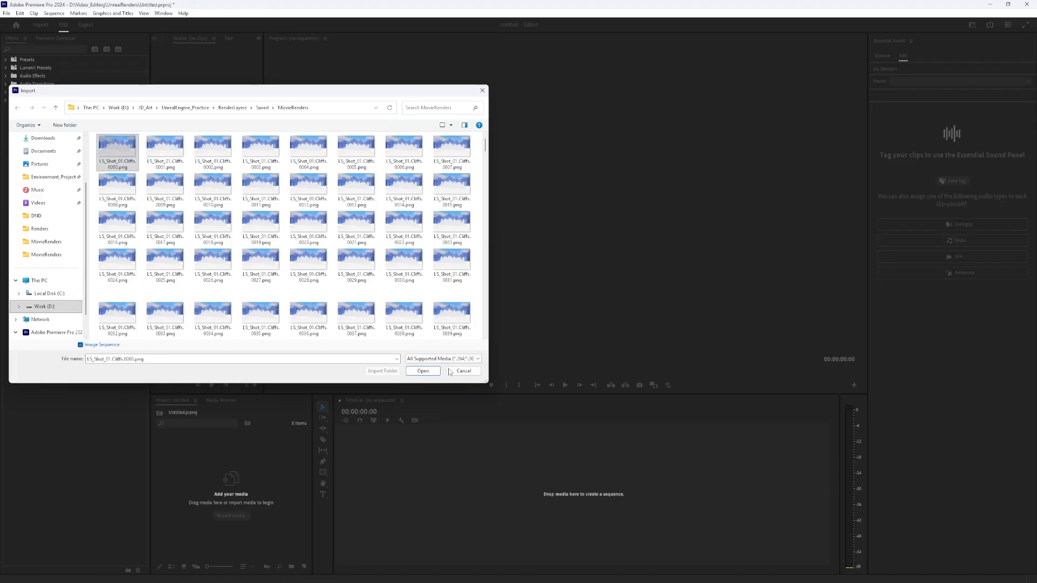
click(423, 370)
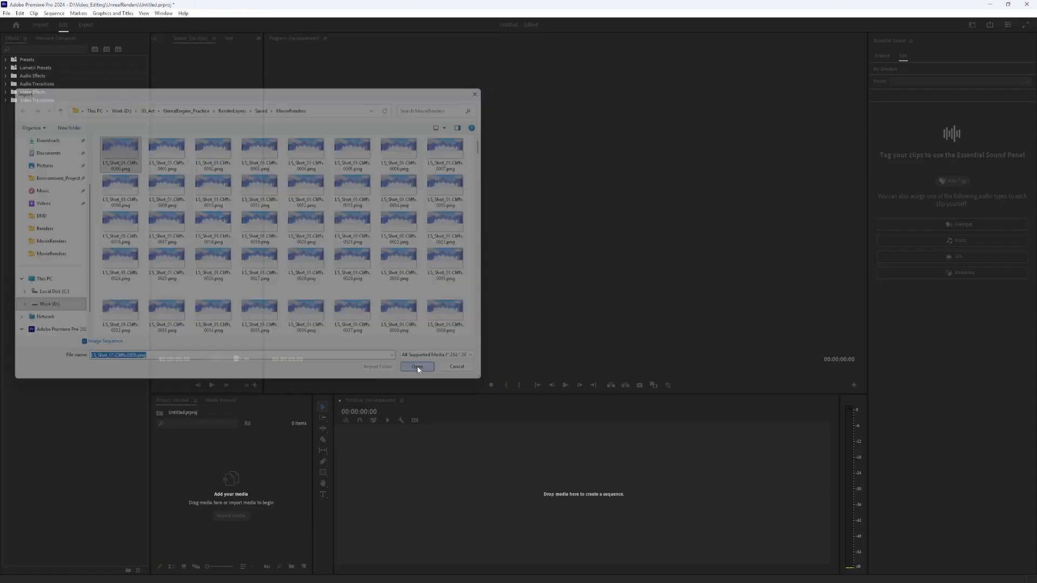
drag(227, 445, 390, 479)
Import the LS_Shot_01.Foreground frames from the MovieRenders folder into the project, starting at frame 0000
right_click(199, 491)
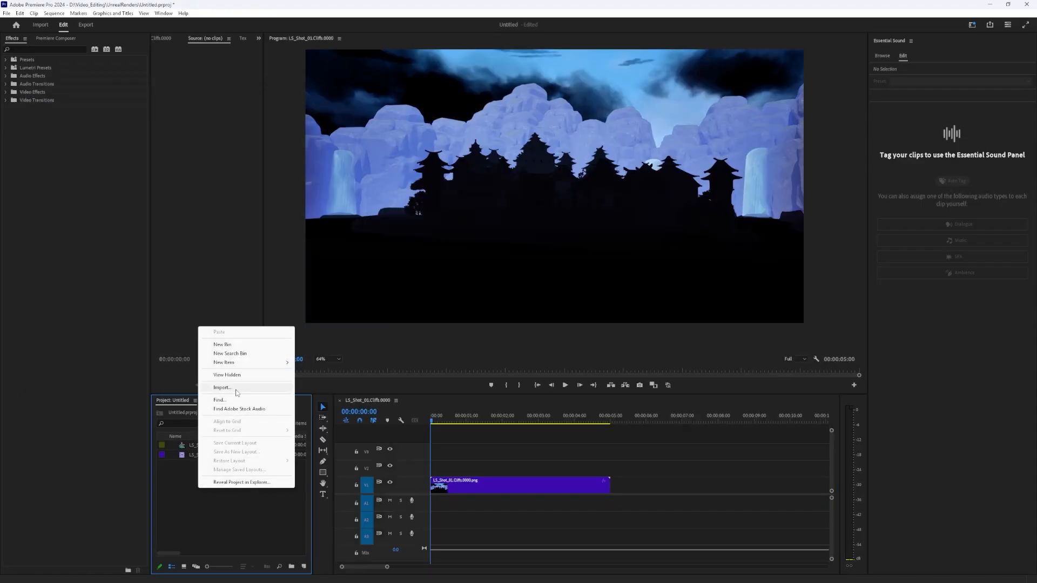
click(221, 393)
scroll(479, 146, down, 15)
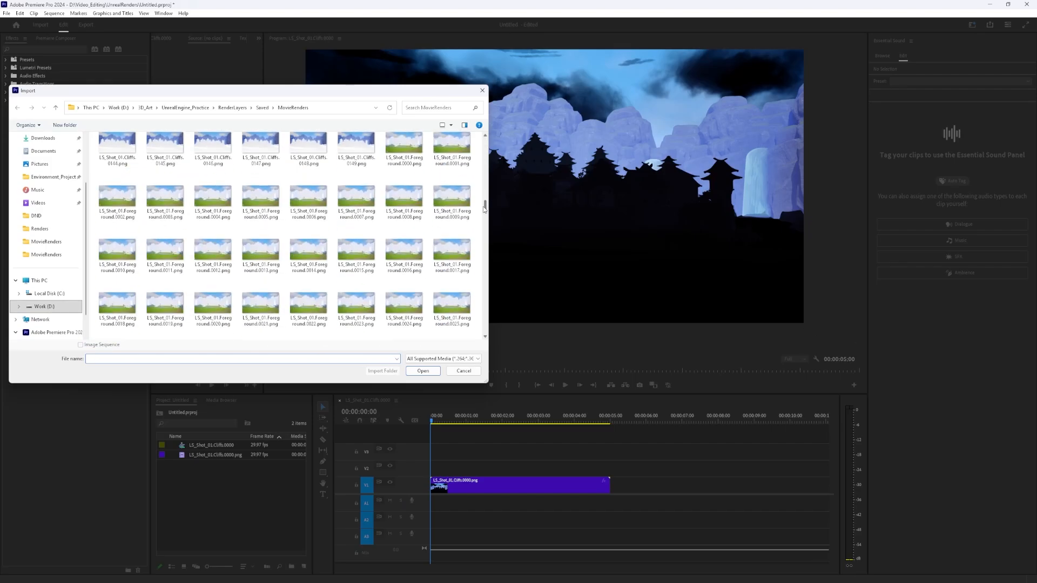
click(404, 150)
click(413, 373)
Import the LS_Shot_01.Village frames from the MovieRenders folder into the project, starting at frame 0000
right_click(236, 489)
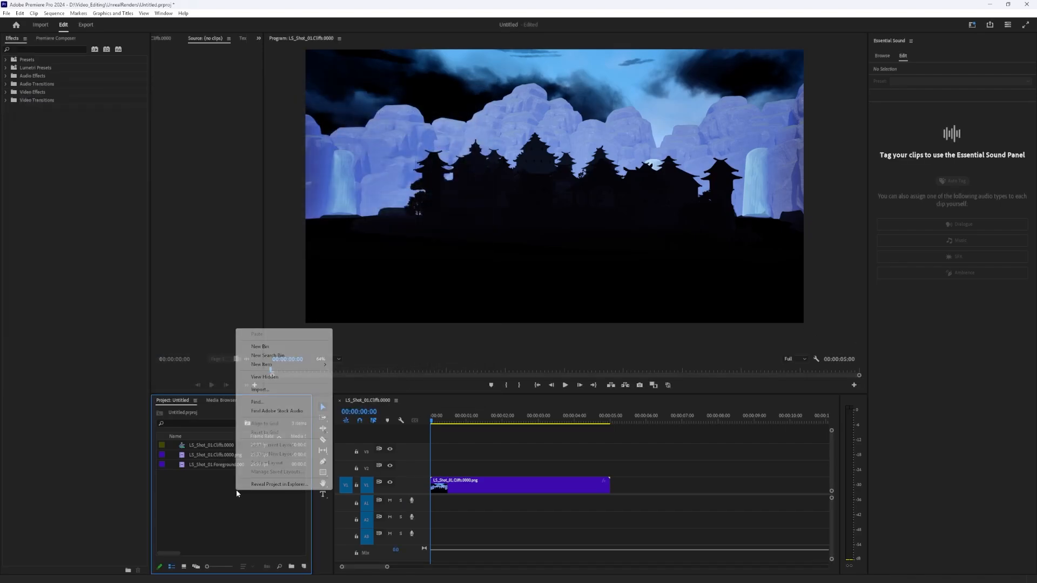
click(261, 394)
drag(485, 147, 500, 271)
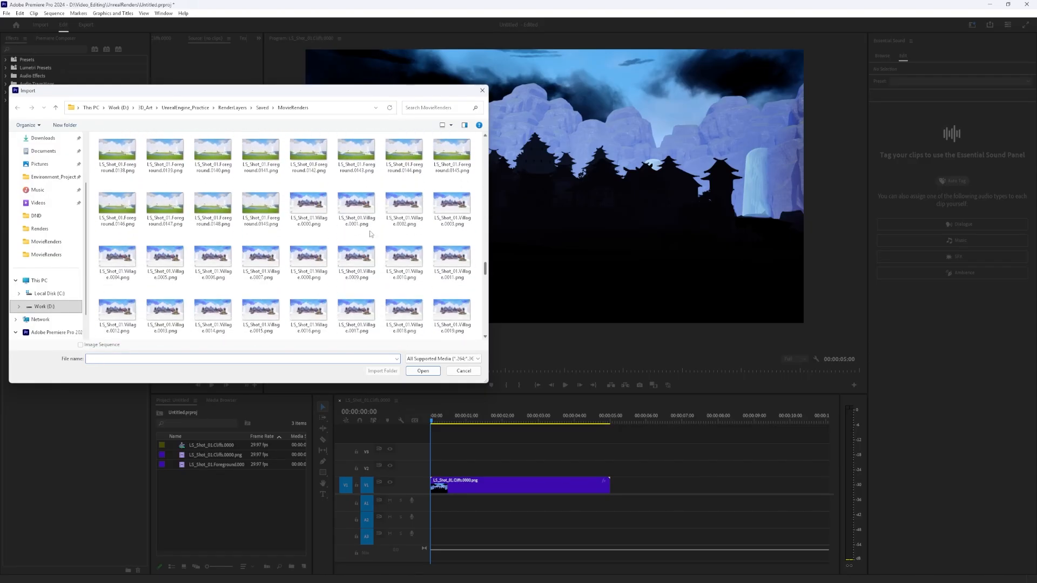
click(308, 208)
click(423, 371)
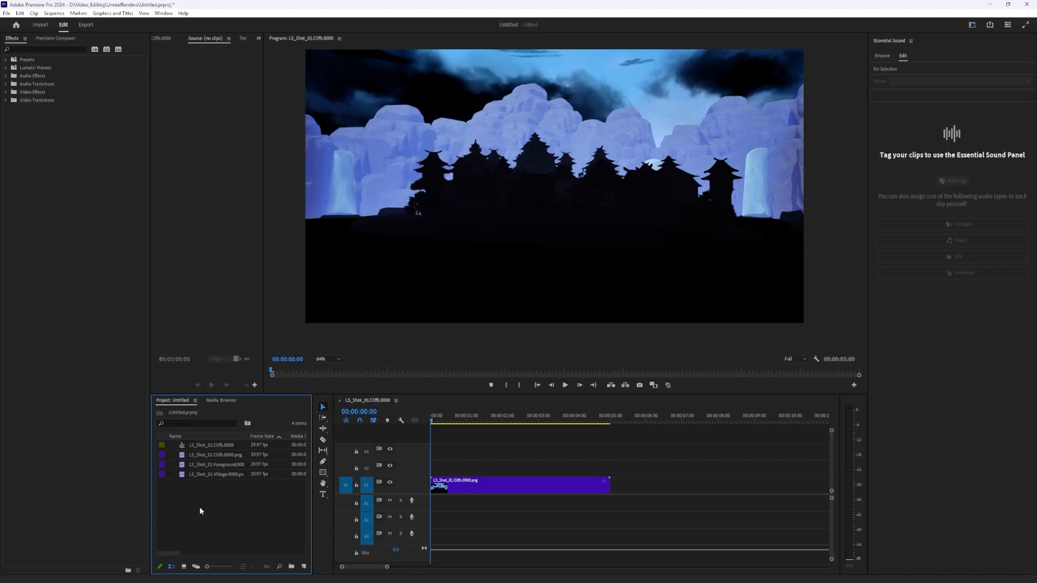
Stack the clips at the sequence start with Cliffs on V3, Village on V2 and Foreground replacing the Cliffs clip on V1
drag(368, 468, 433, 469)
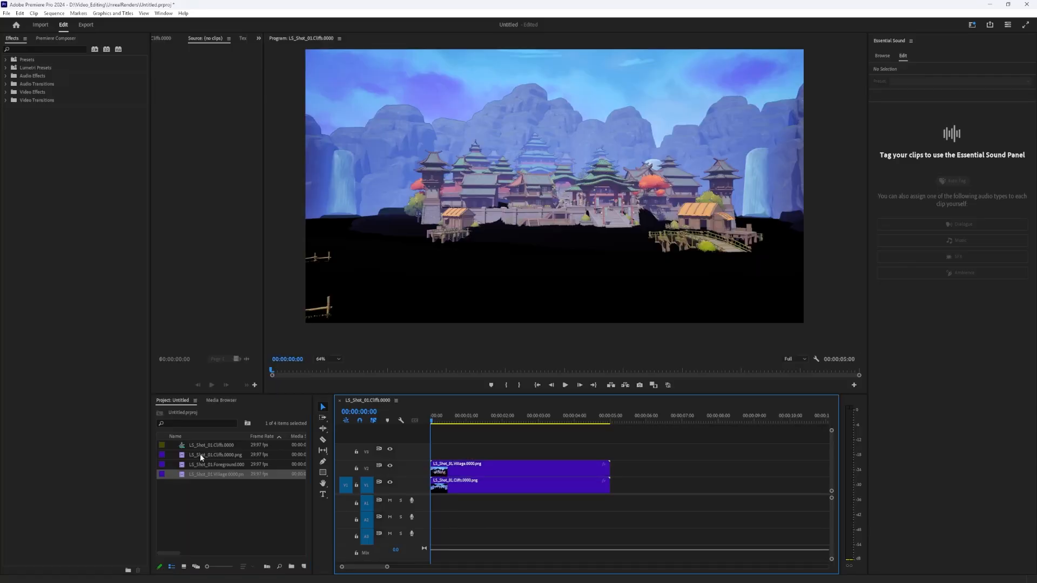
drag(213, 455, 432, 452)
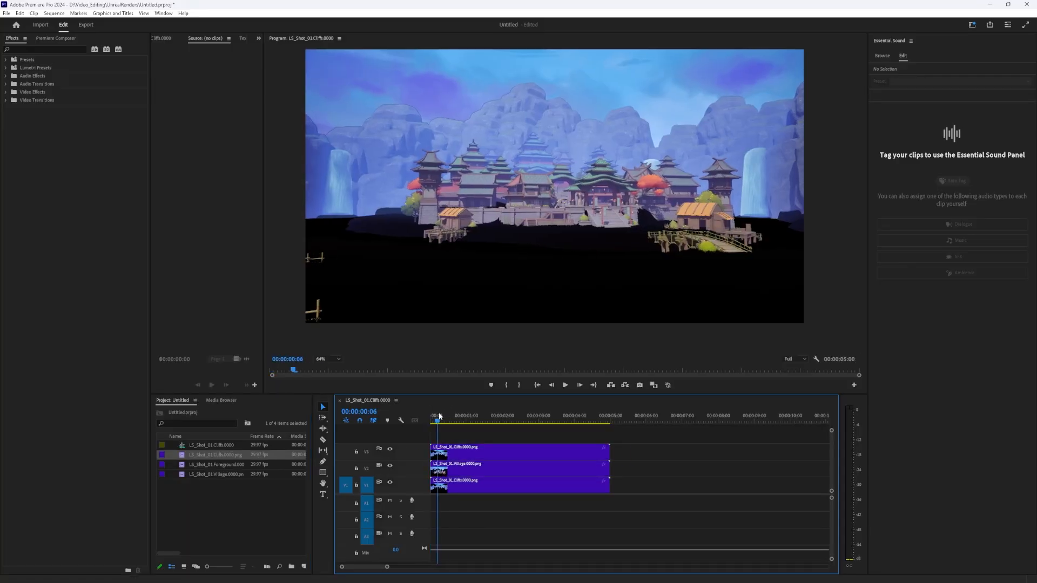
drag(507, 512, 478, 486)
key(Delete)
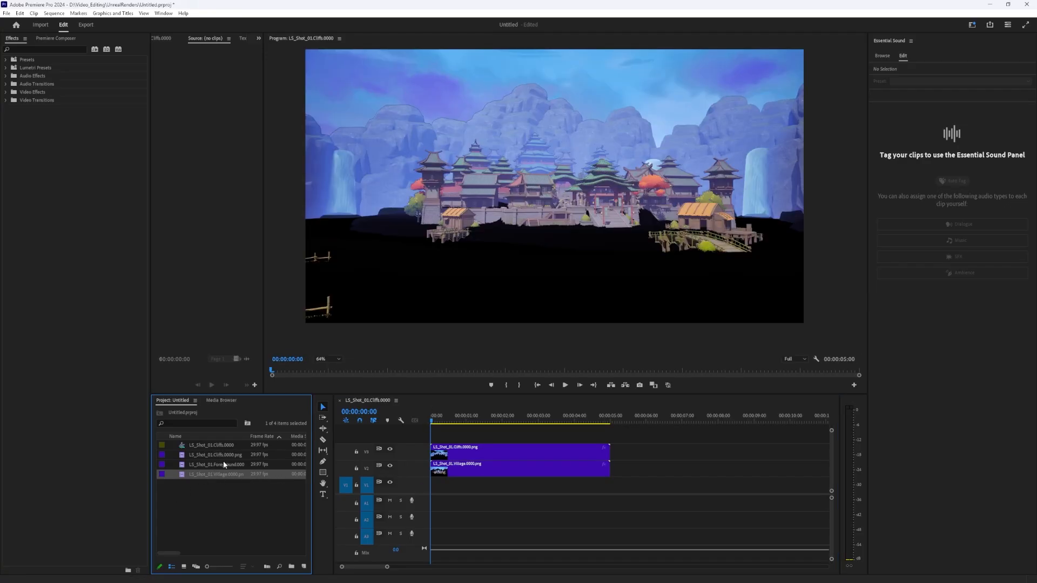
drag(224, 466, 409, 487)
Play back the composited layers and toggle the visibility of tracks V3 and V2 to inspect them
key(space)
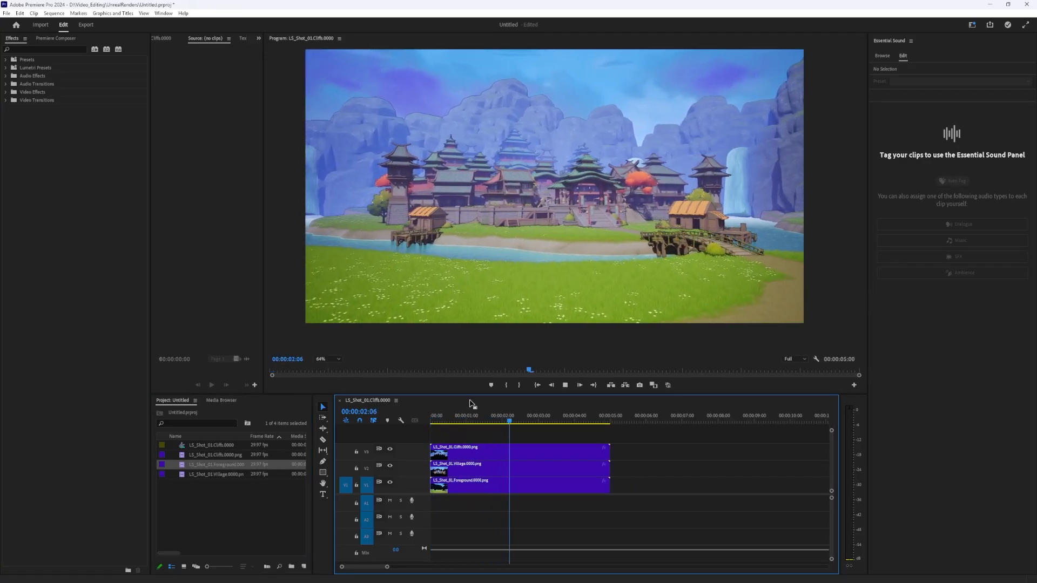
key(space)
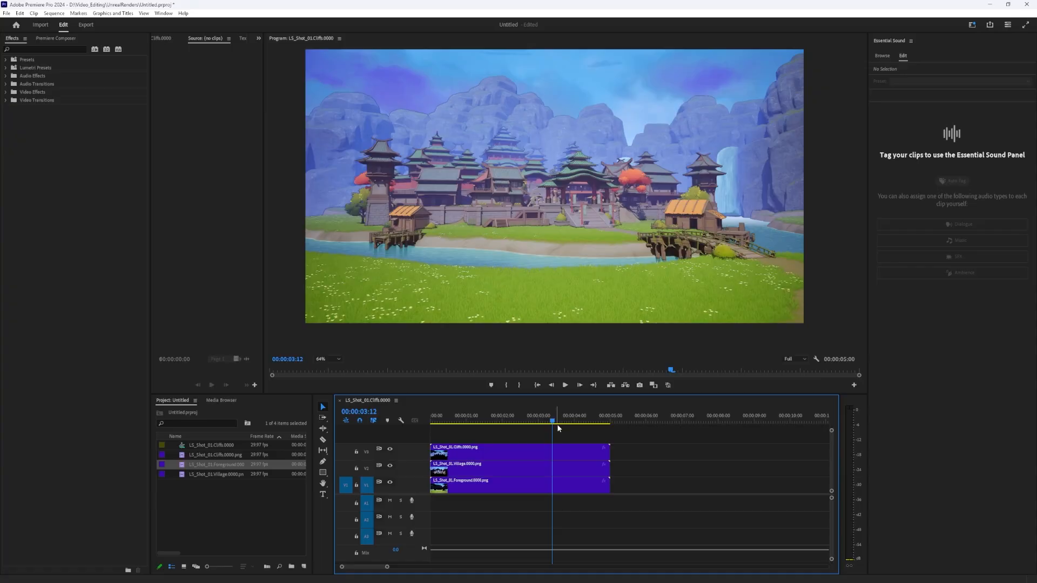
click(390, 449)
click(390, 466)
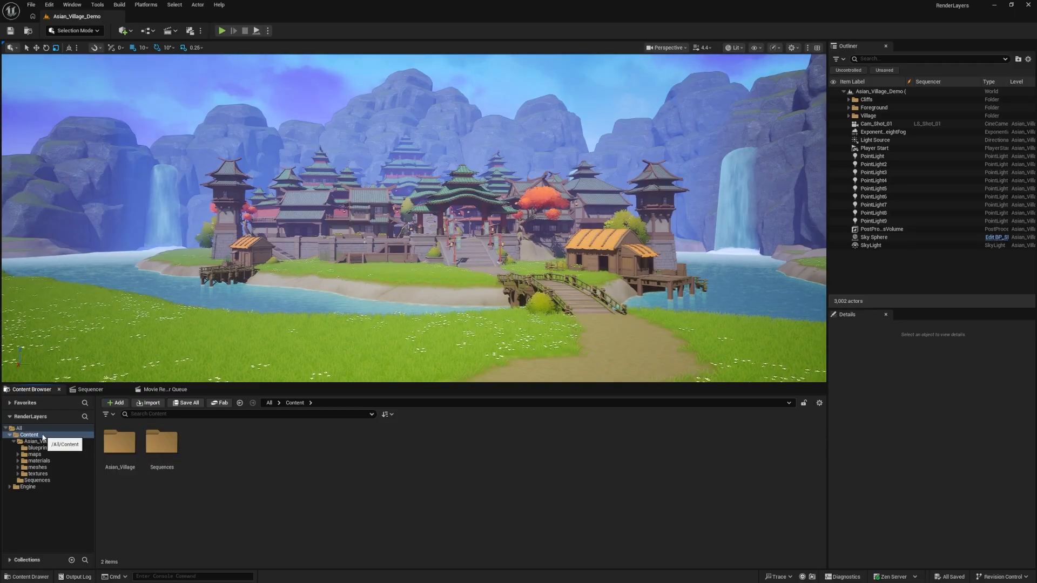
Switch to Unreal Engine and create a folder named Materials in the project's Content folder
right_click(213, 461)
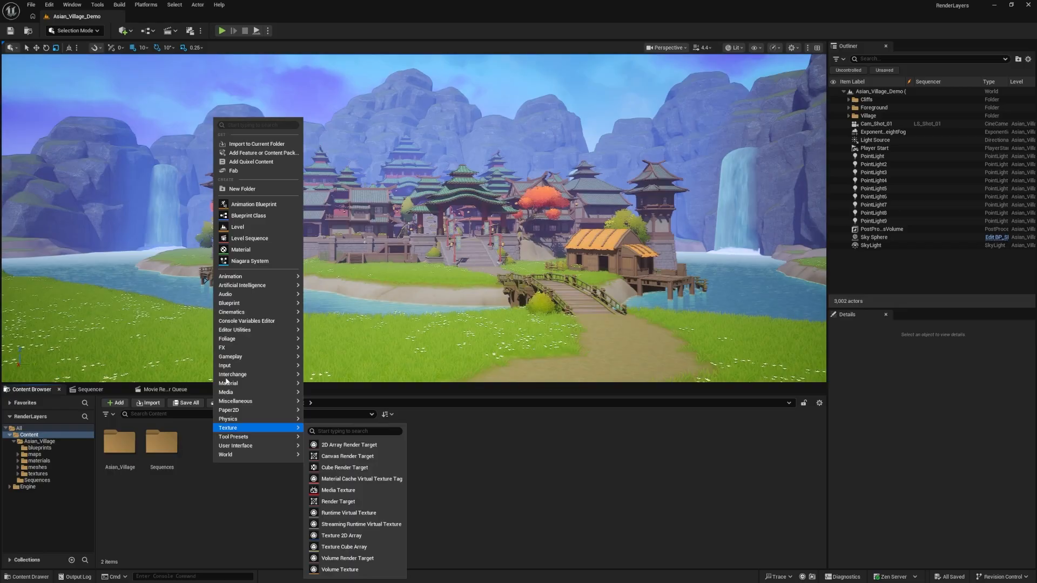
click(242, 188)
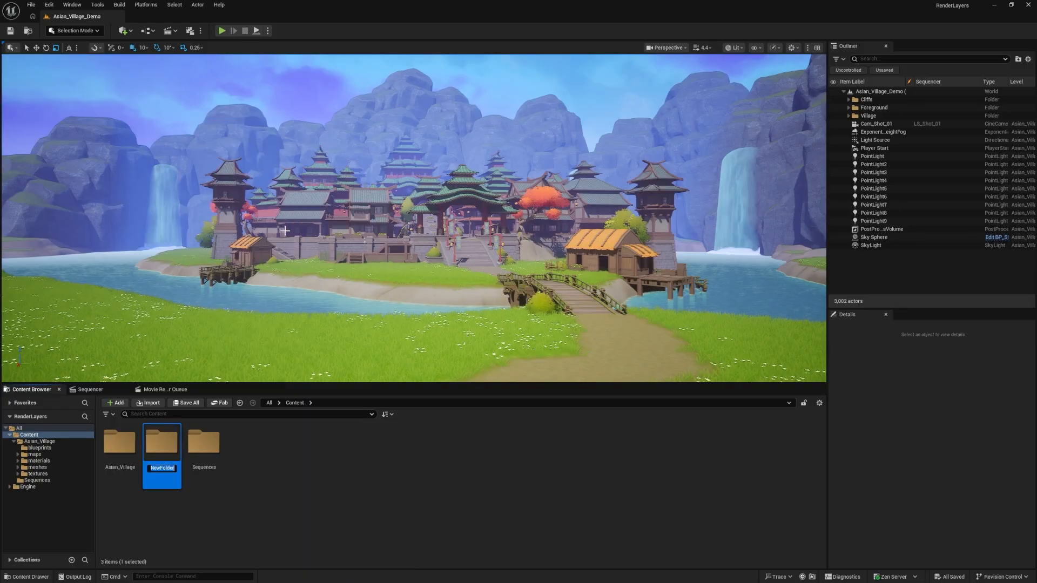
text(Materials)
key(Return)
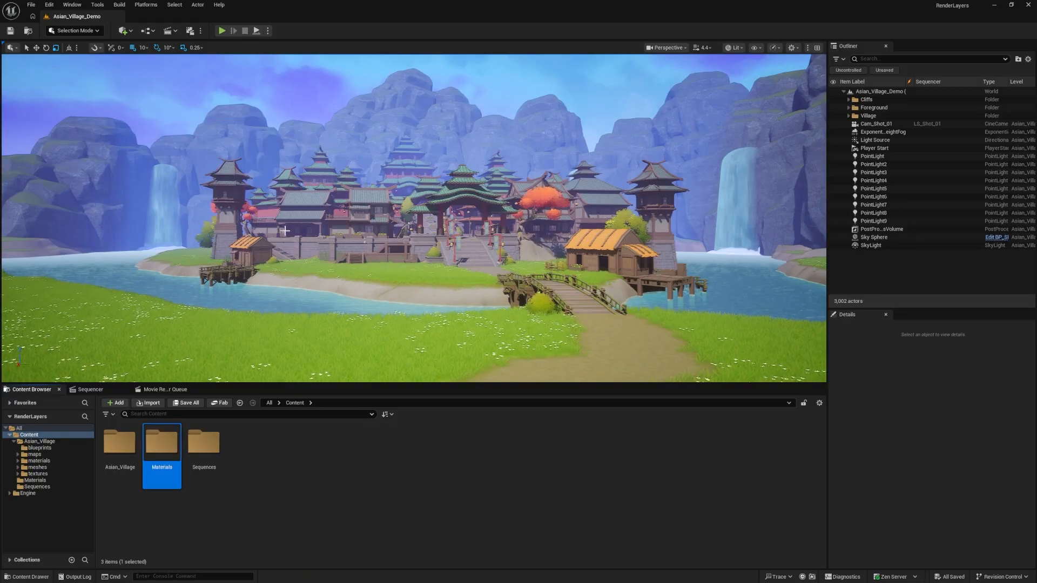
Create a subfolder named PostProcess inside the Materials folder
double_click(162, 446)
right_click(154, 472)
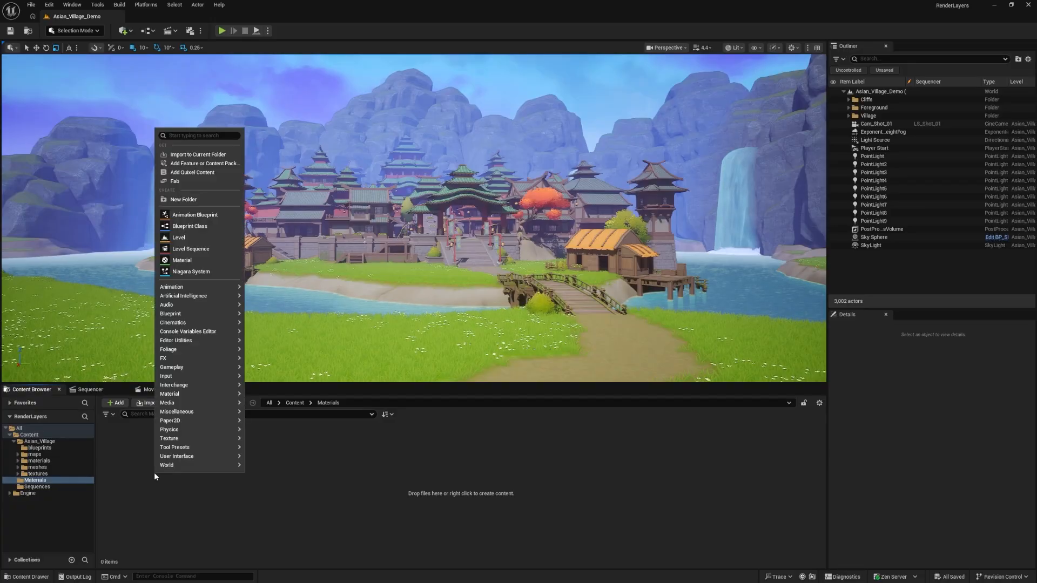
click(184, 200)
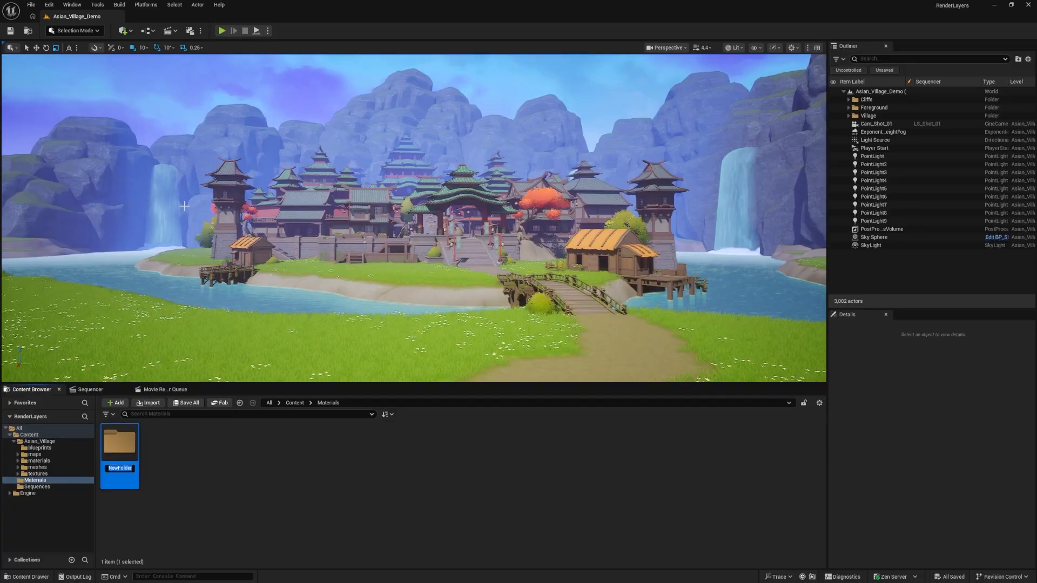
text(PostP)
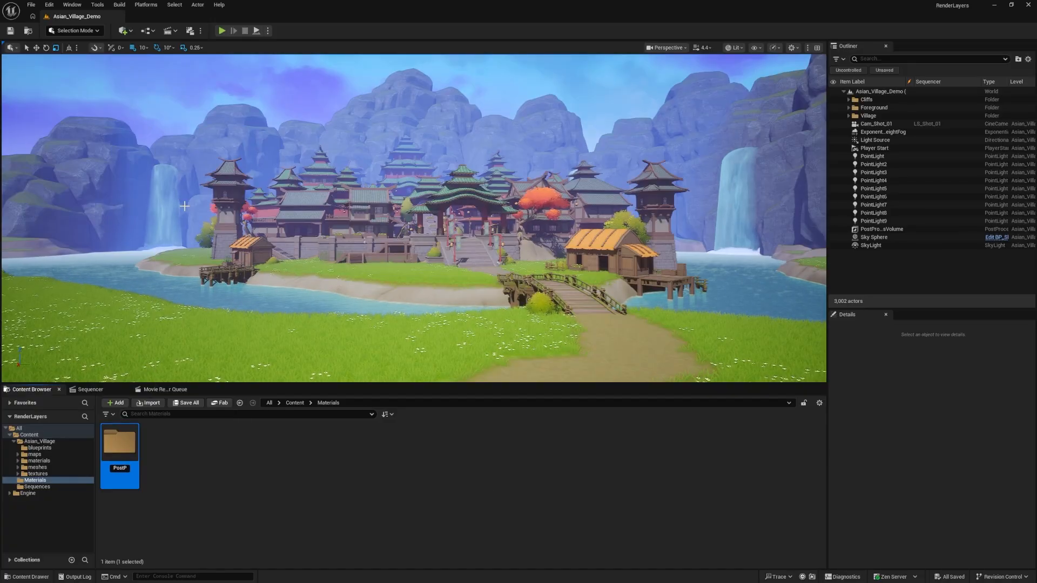
text(rocess)
key(Return)
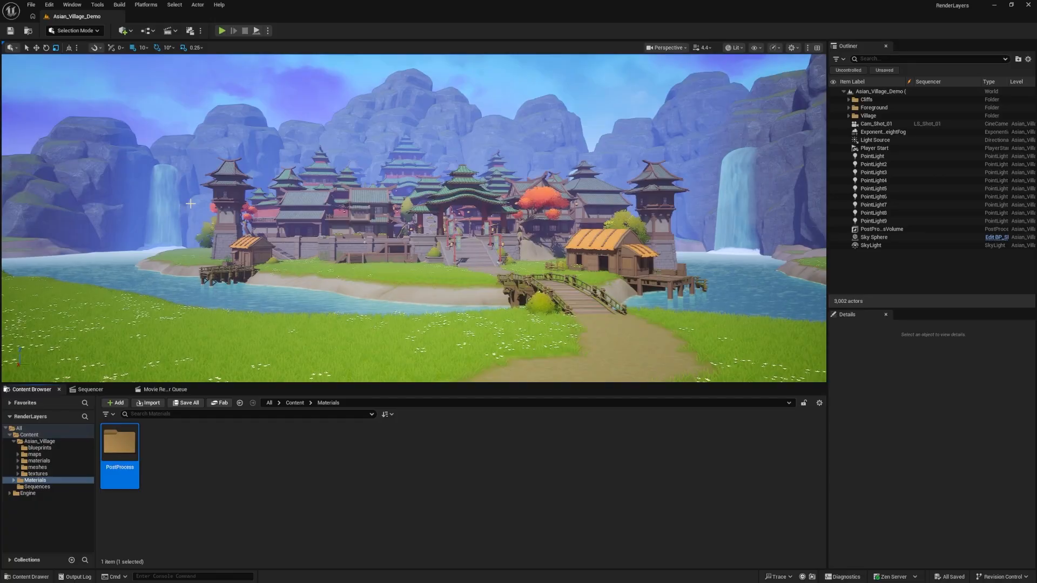
Create a material named MMPP_Cartoon in the PostProcess folder
double_click(127, 459)
right_click(134, 447)
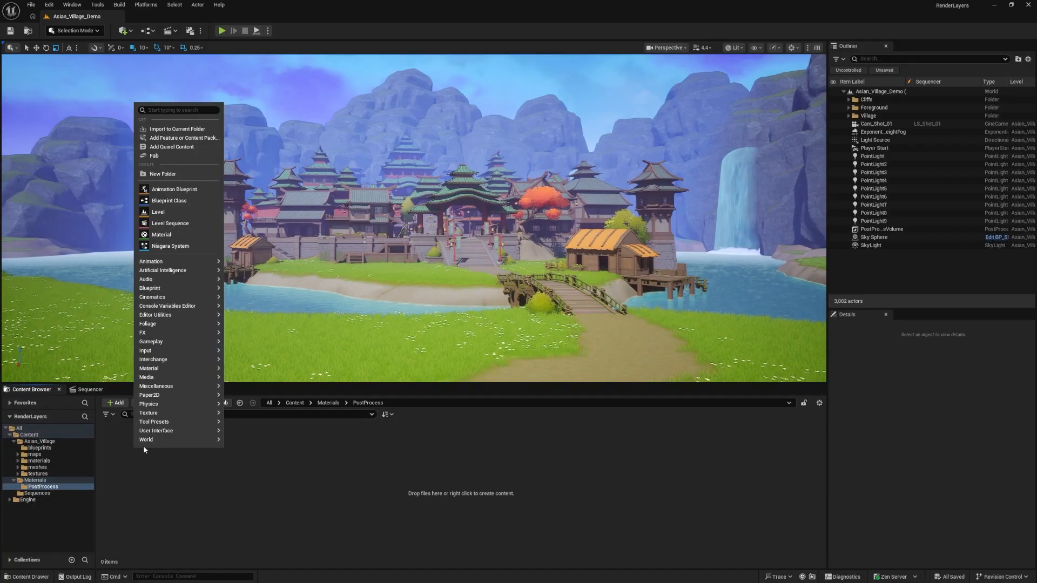
click(180, 235)
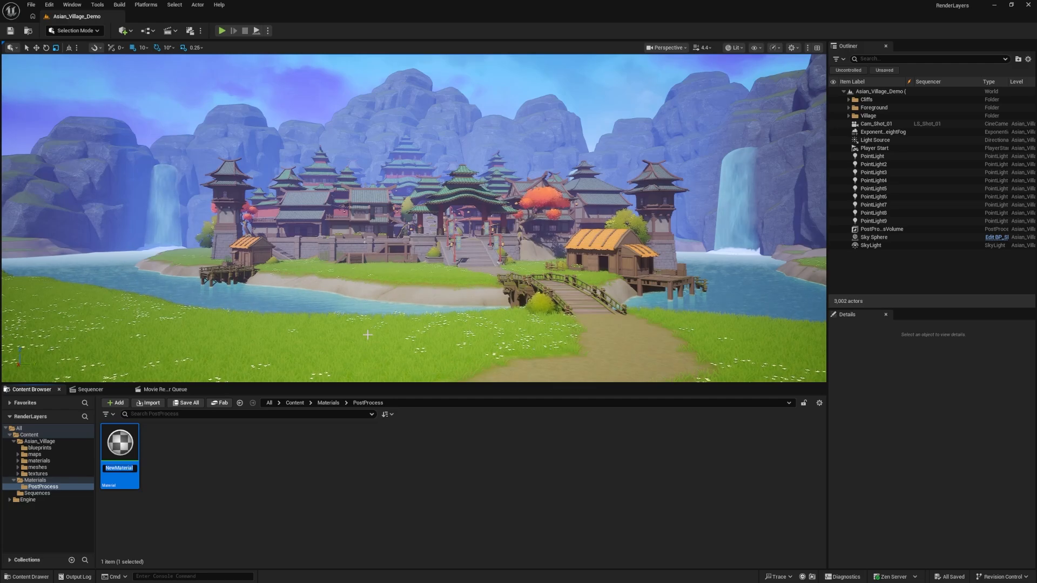
text(MM)
key(BackSpace)
key(BackSpace)
key(BackSpace)
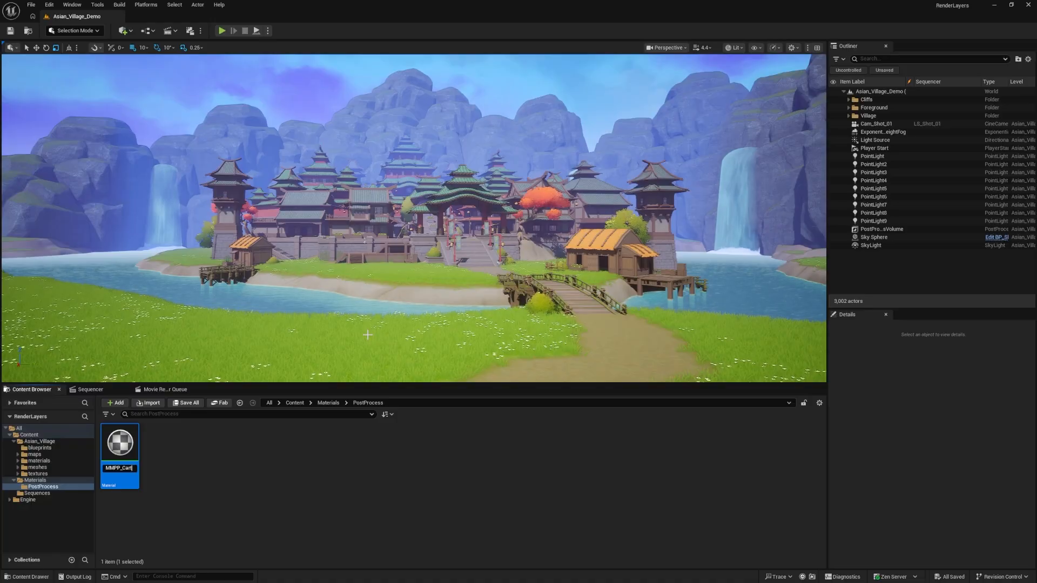
text(toon)
key(Return)
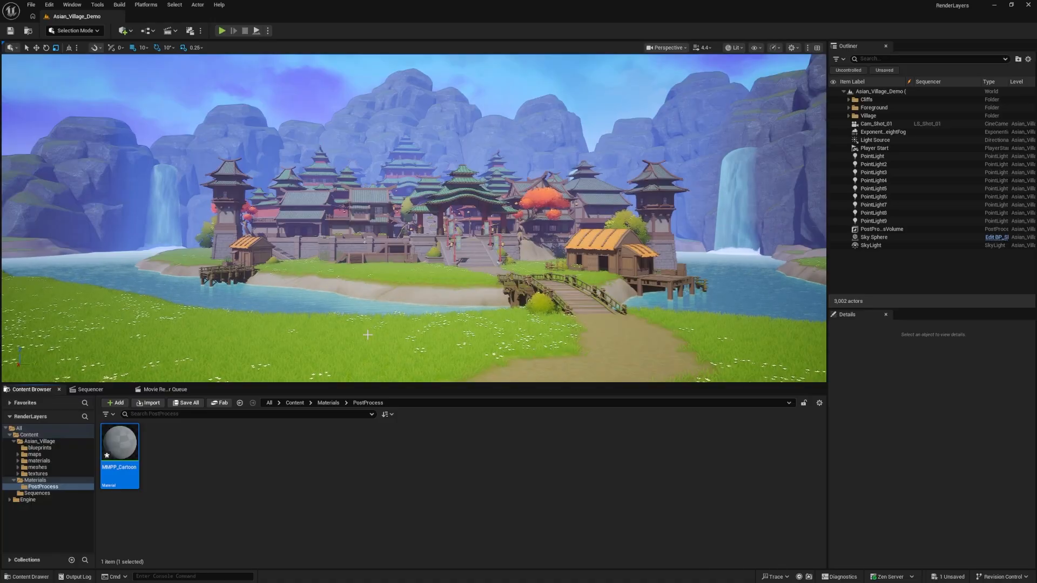
Open the MMPP_Cartoon material in a maximized editor window and set its Material Domain to Post Process
double_click(135, 451)
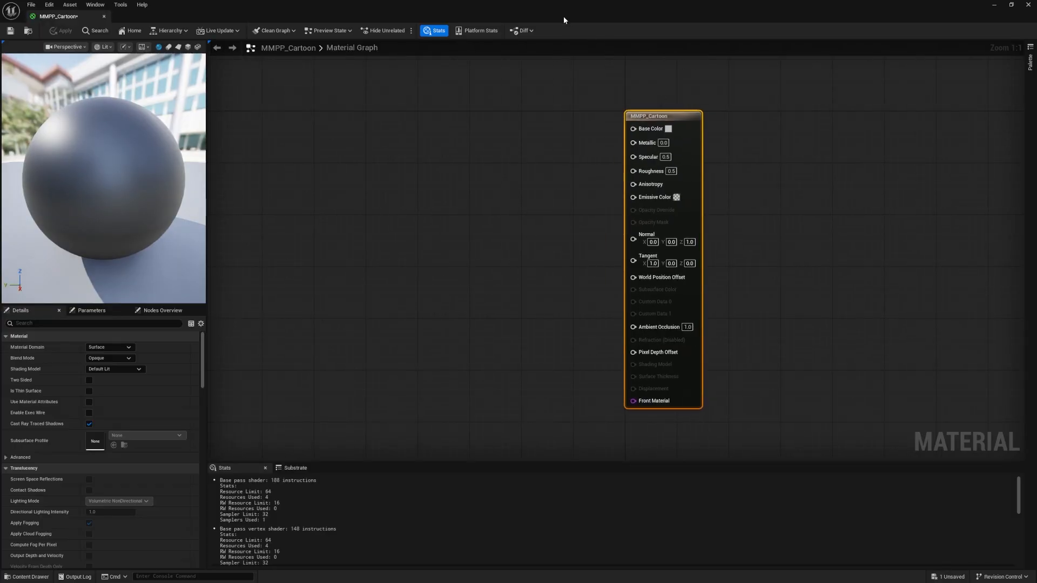
drag(563, 20, 535, 138)
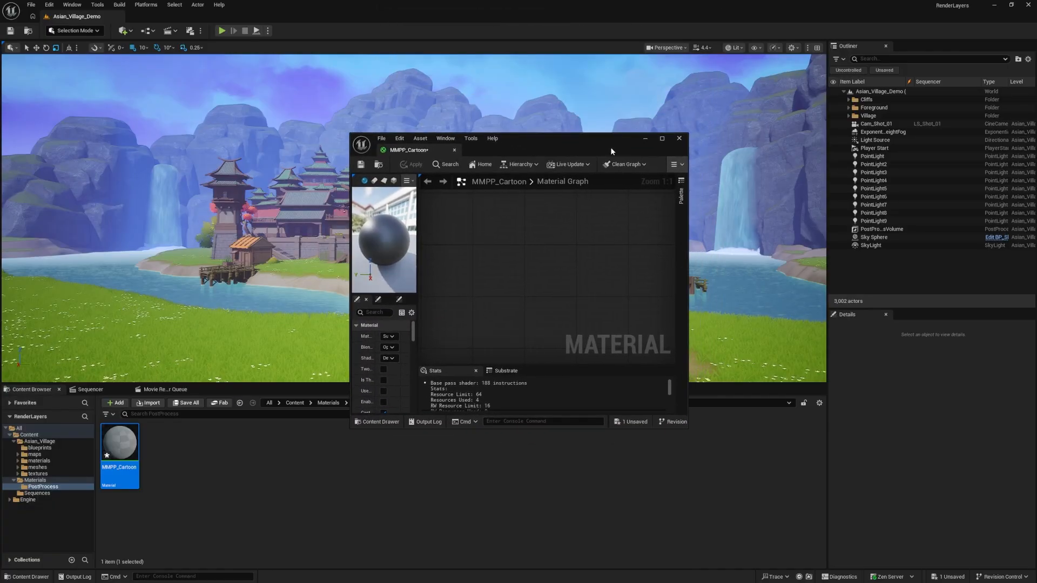
click(662, 139)
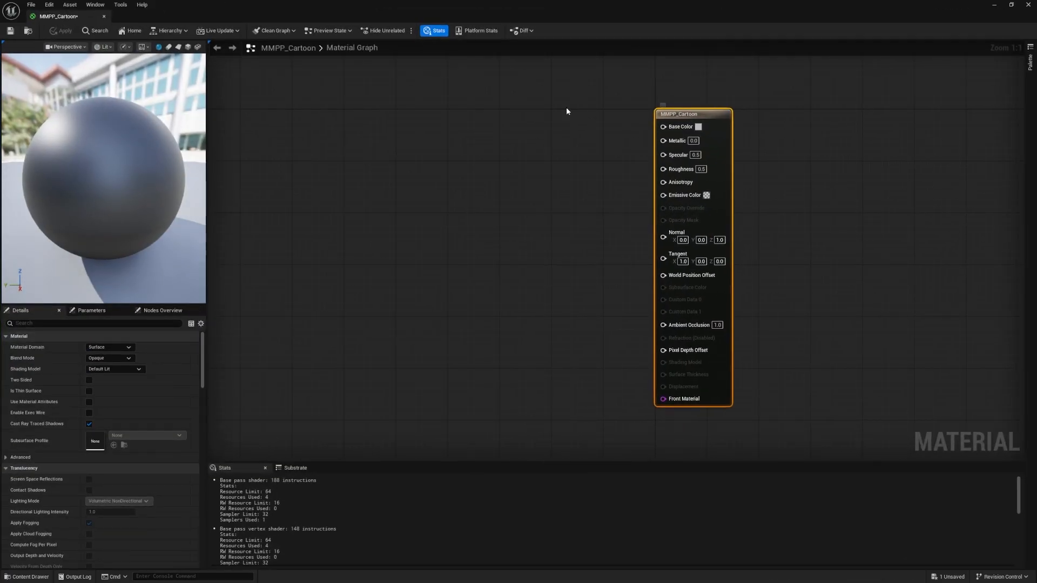
click(109, 349)
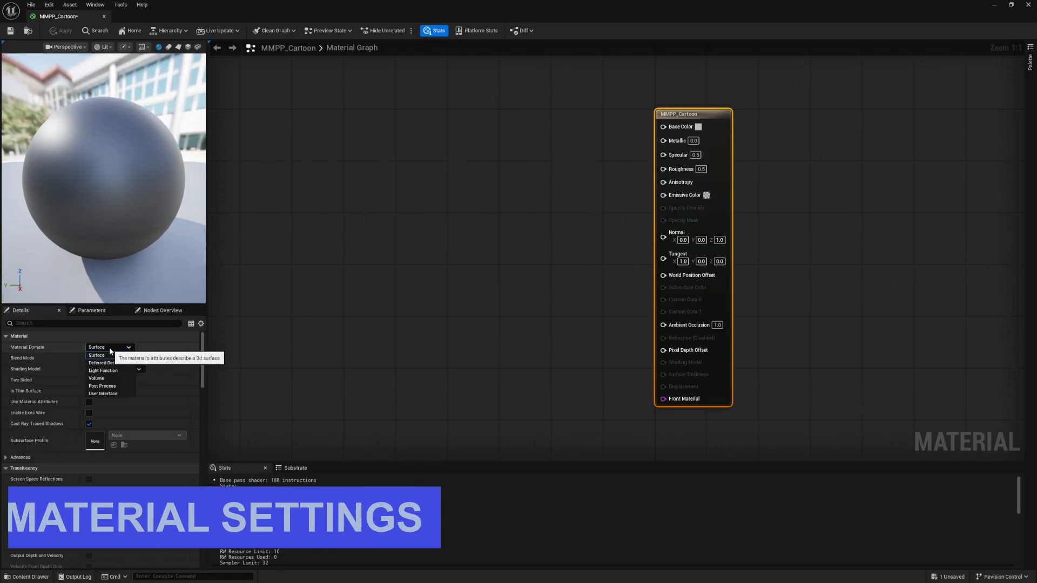
click(102, 386)
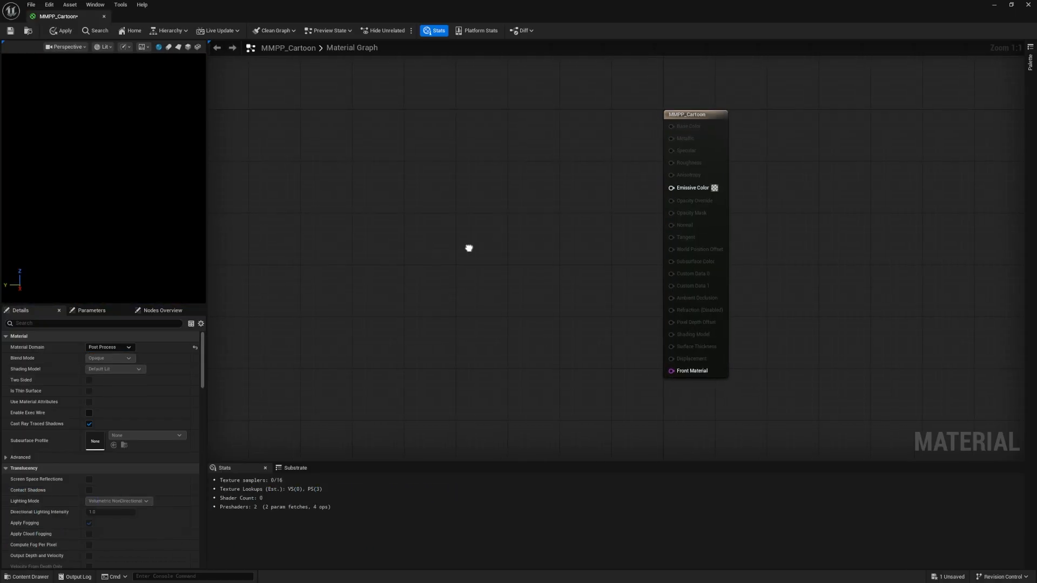
right_drag(469, 248, 493, 259)
click(737, 131)
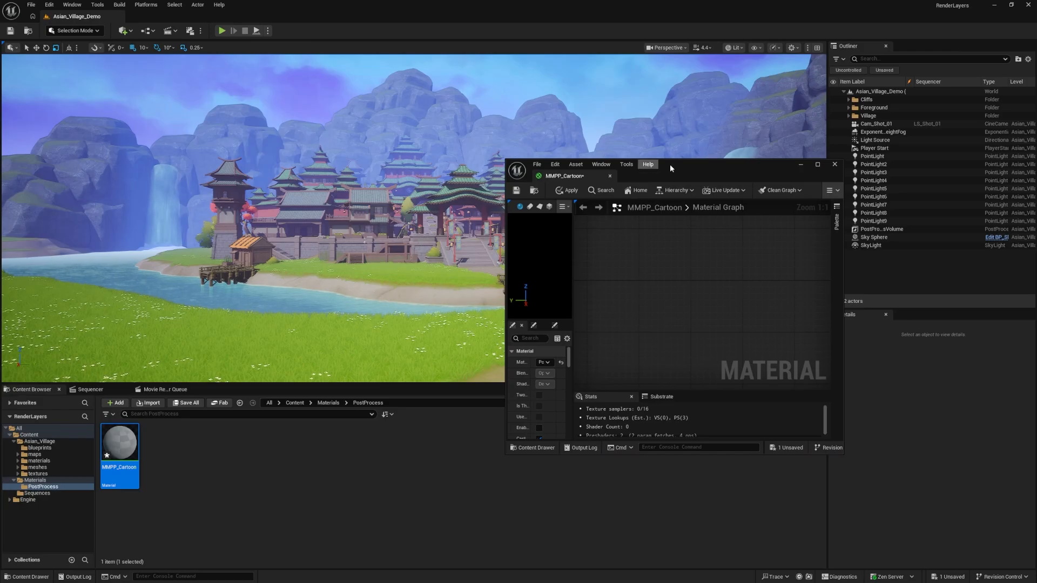
drag(669, 164, 554, 1)
click(452, 254)
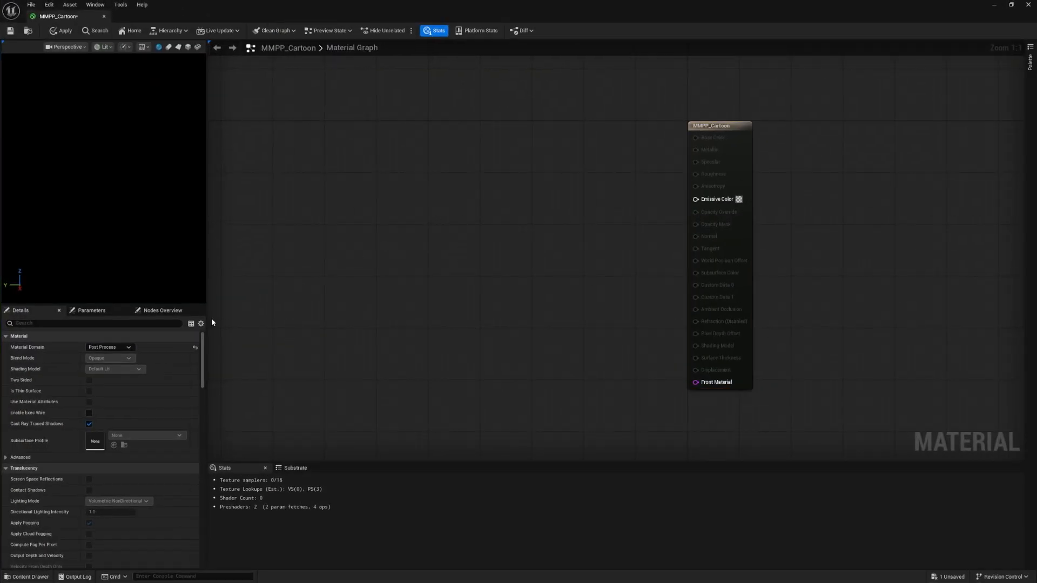
Set the post process material's Blendable Location to Scene Color After DOF
scroll(108, 451, down, 3)
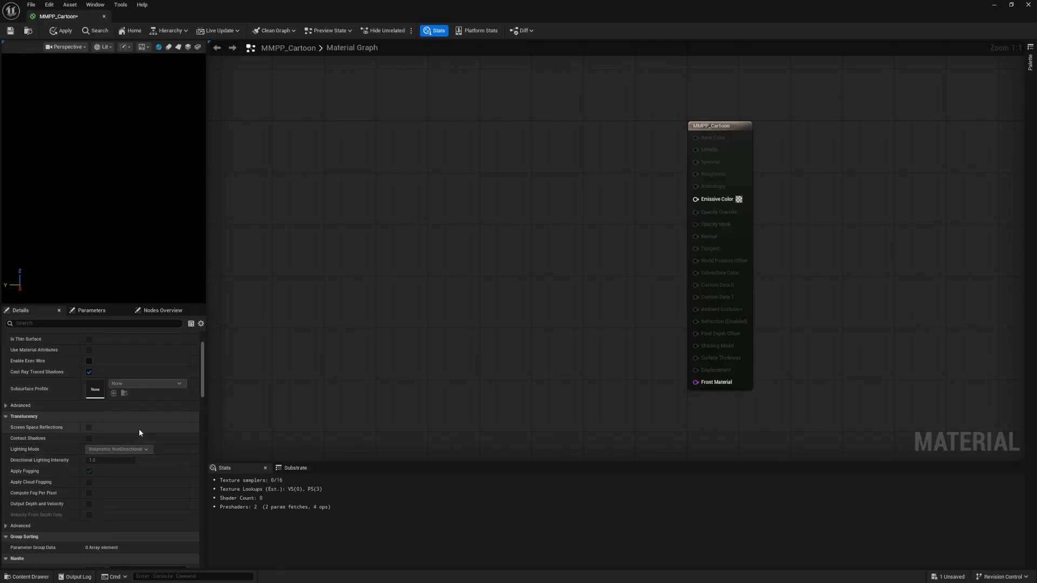
scroll(139, 433, down, 9)
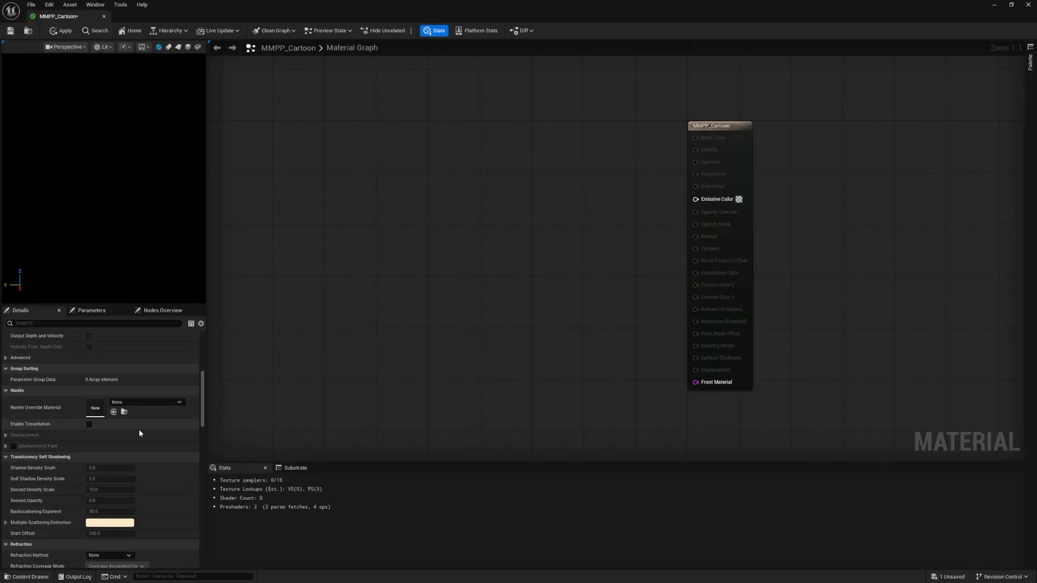
scroll(138, 429, down, 6)
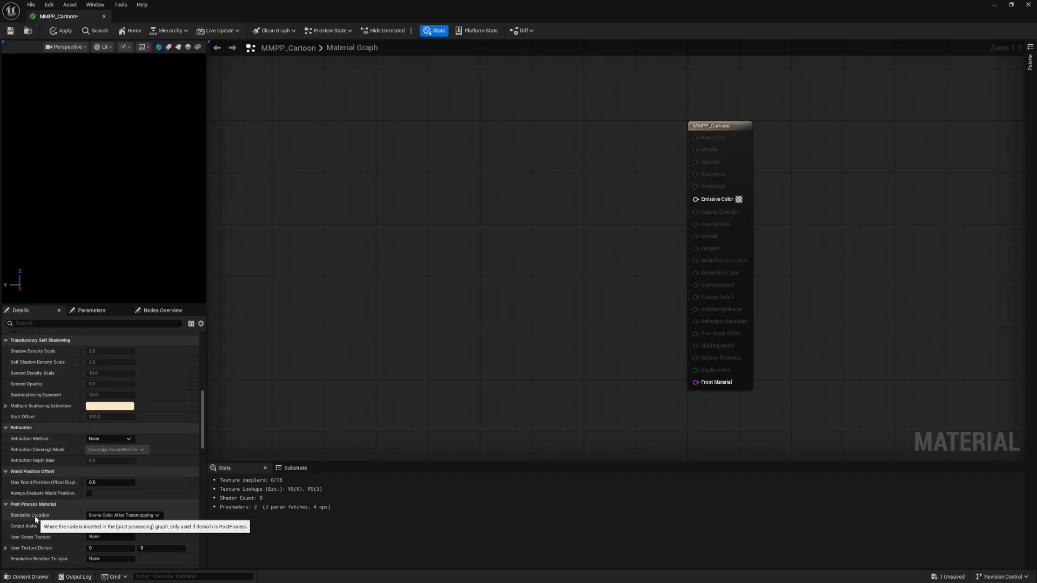
click(124, 517)
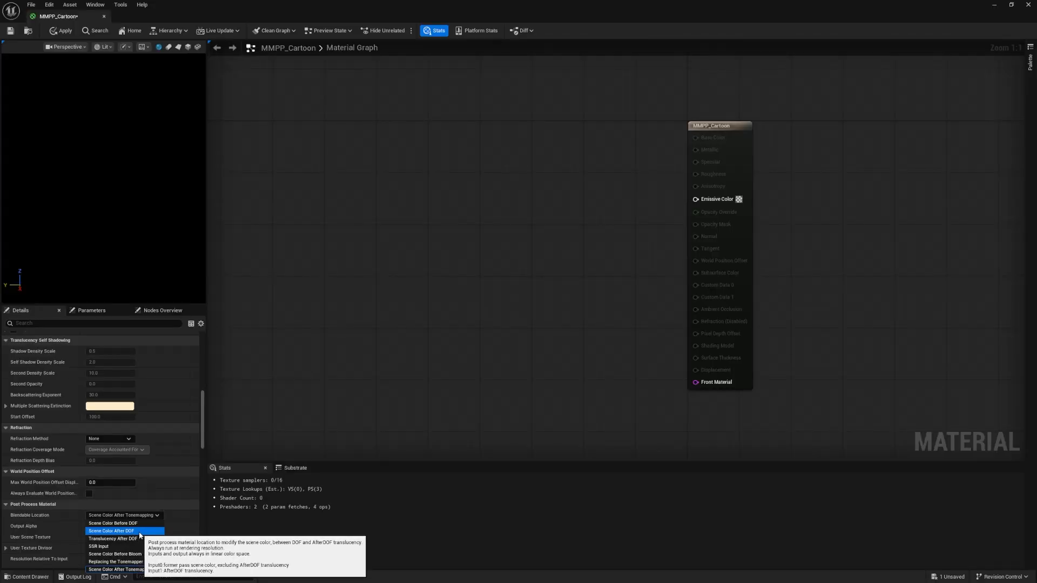
click(138, 532)
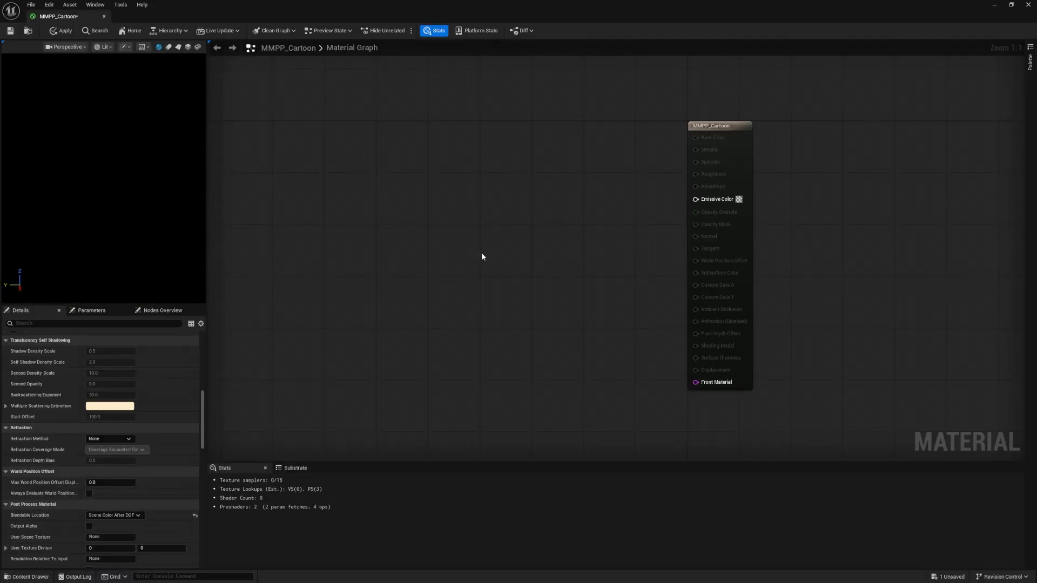
Restore the material editor to a smaller window and switch to the Cartoon Post Process page on blueprintUE in the browser
right_drag(546, 211, 617, 222)
double_click(581, 18)
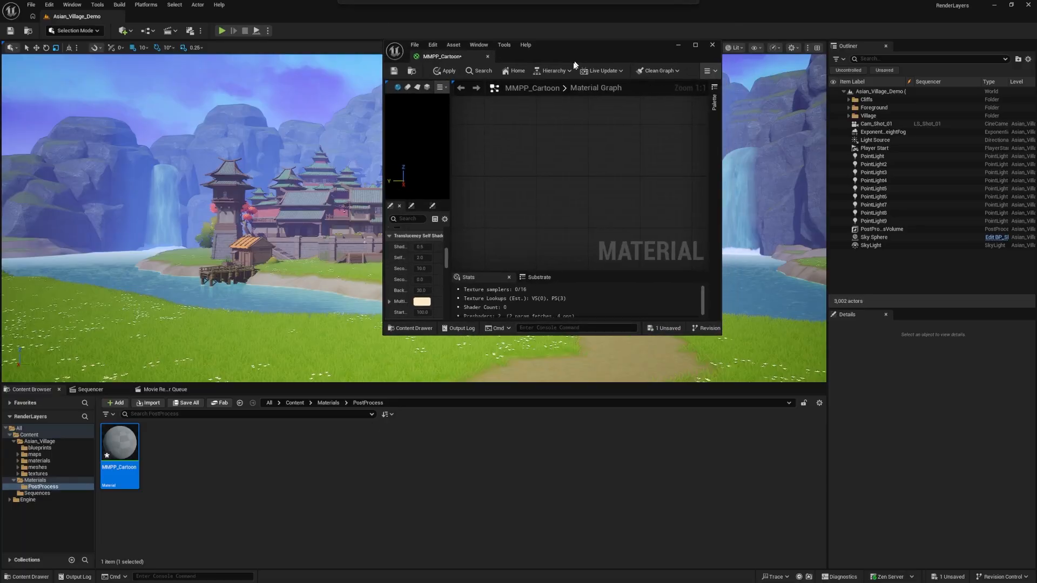
right_drag(561, 260, 508, 240)
scroll(507, 241, down, 1)
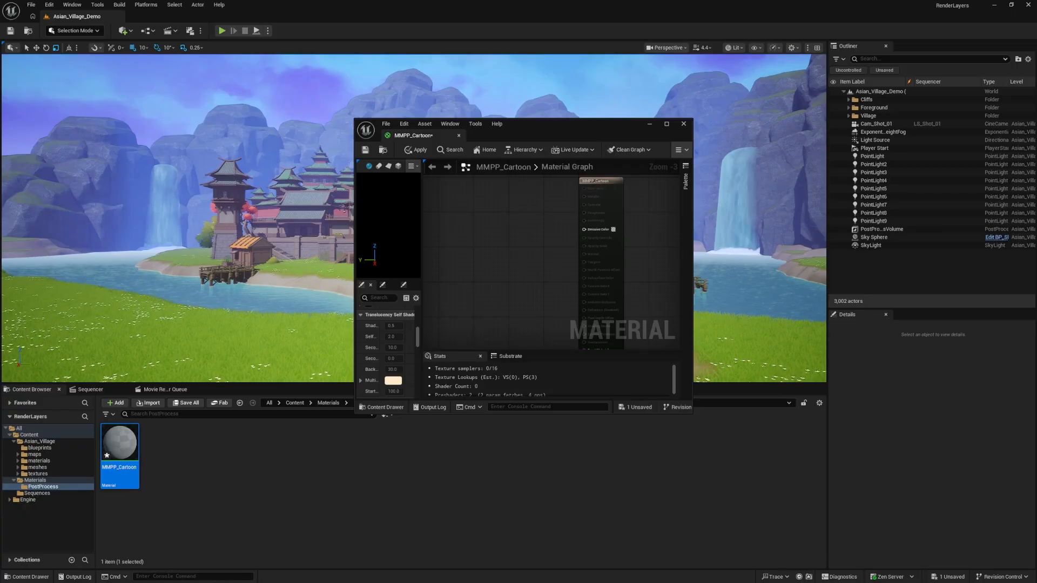
click(351, 532)
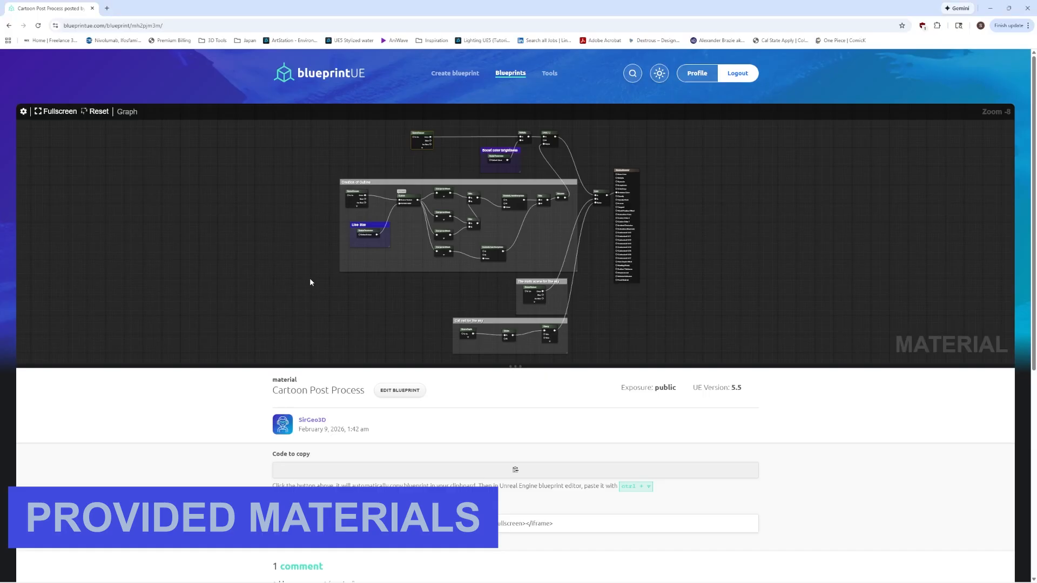
scroll(303, 264, down, 1)
scroll(331, 225, up, 1)
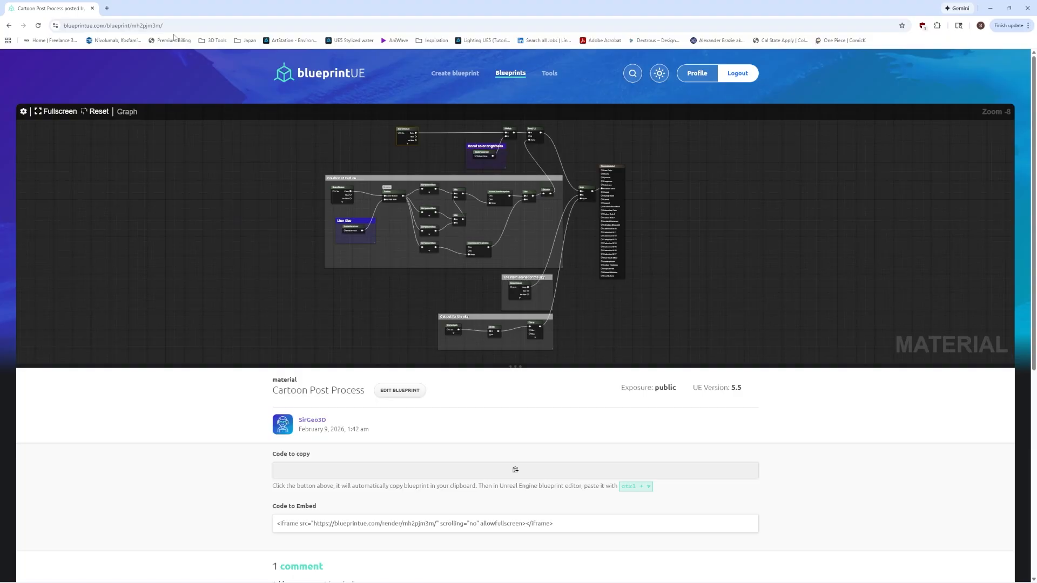
Copy the complete Cartoon Post Process material code from the blueprintUE page
click(177, 26)
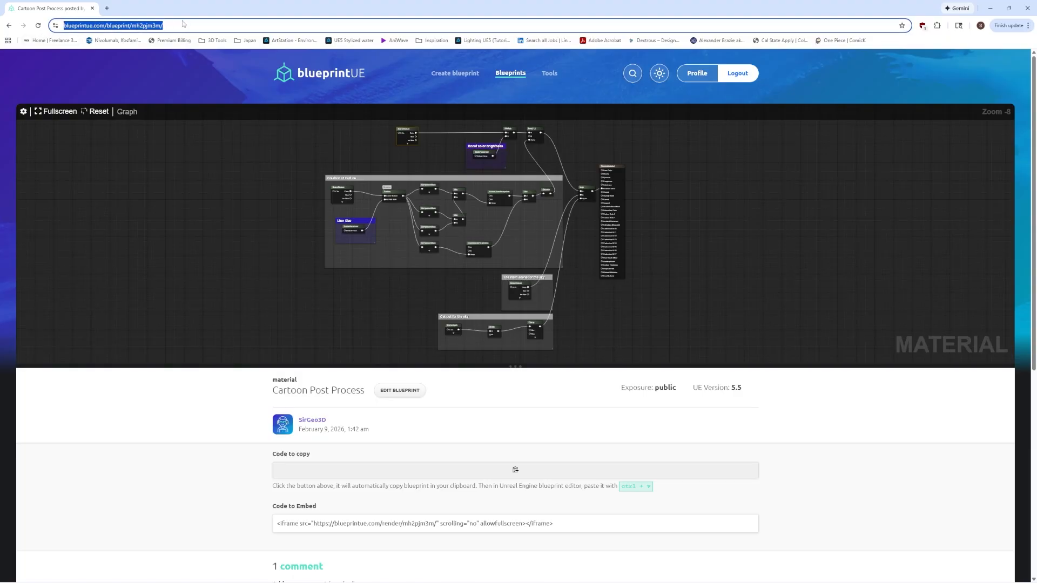
click(183, 23)
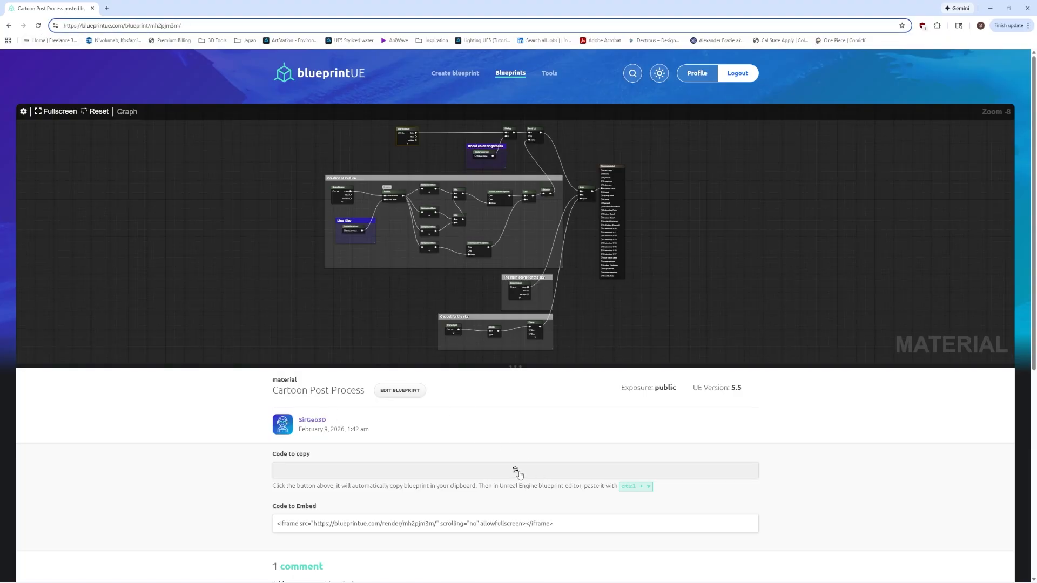
click(517, 474)
key(ctrl+a)
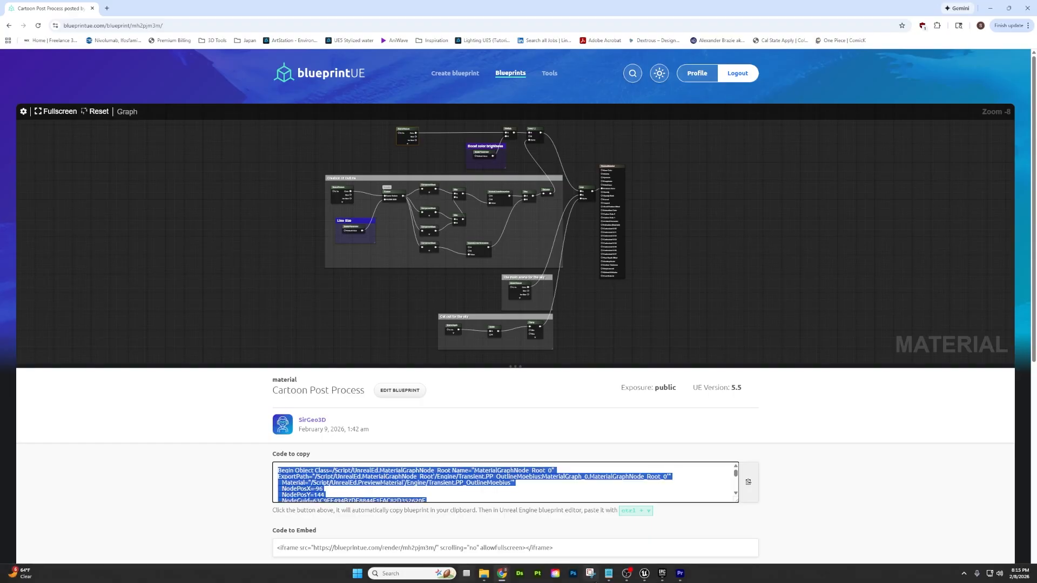
Switch back to the MMPP_Cartoon material editor in Unreal Engine and maximize its window
click(645, 573)
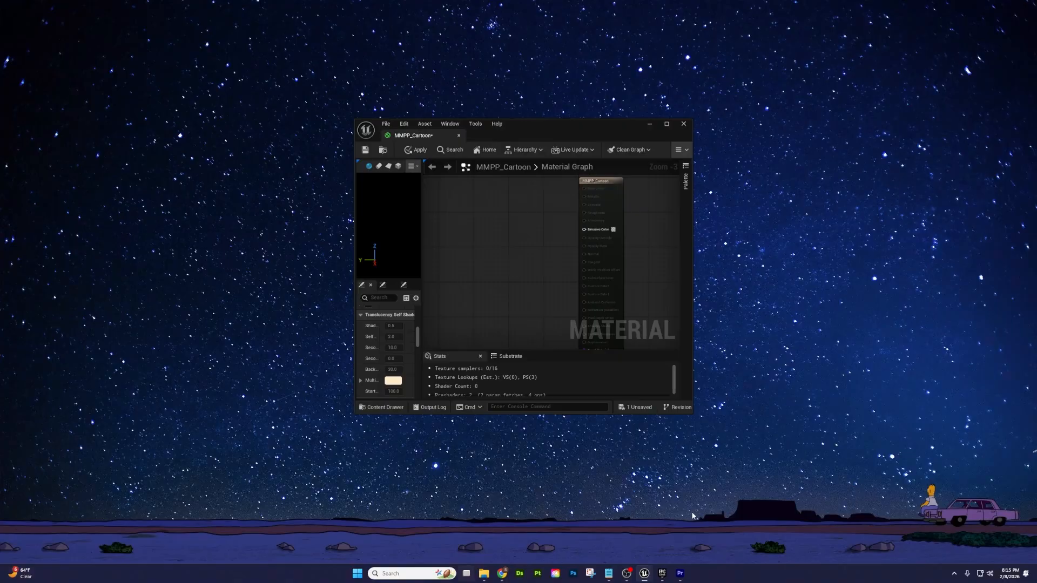
click(730, 532)
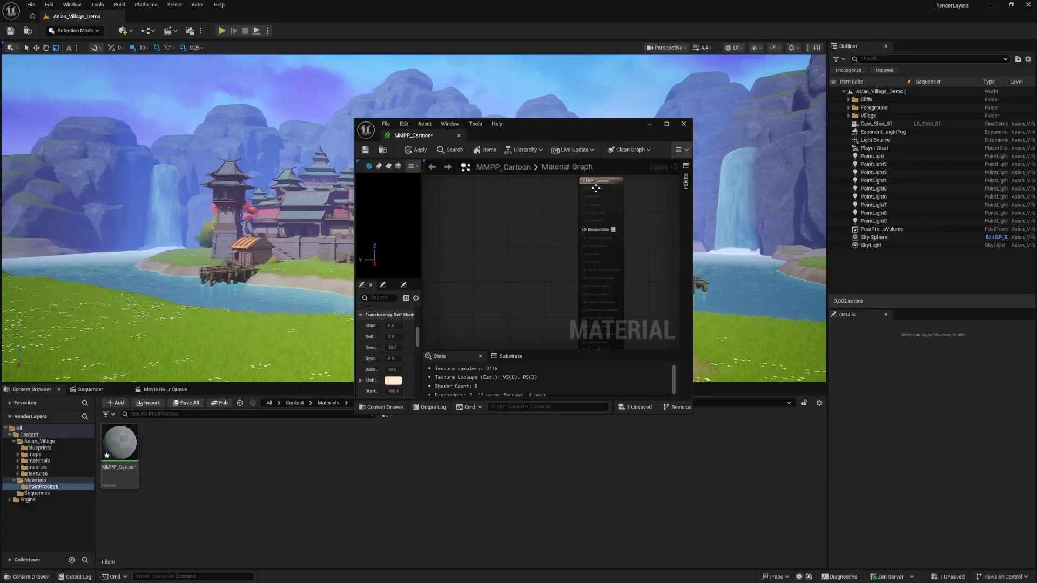
click(667, 124)
right_drag(457, 244, 601, 303)
right_drag(414, 239, 513, 266)
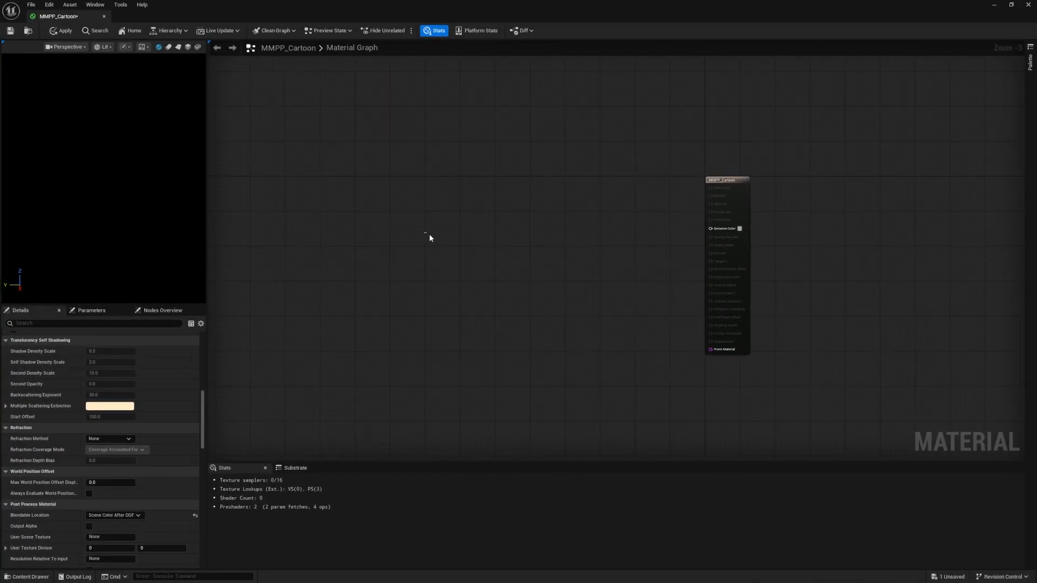
Paste the copied cartoon node network into the material graph and connect the final Lerp output to Emissive Color
key(ctrl+v)
drag(679, 199, 712, 229)
click(673, 195)
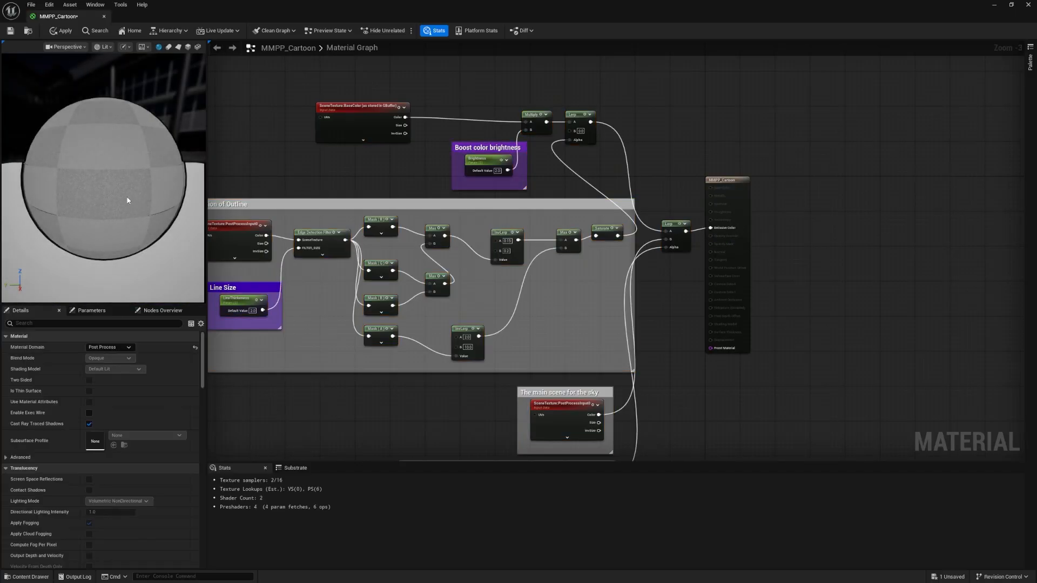
Examine the material preview and the pasted node groups for outline creation, line size, color brightness and the sky cutout
drag(136, 112, 119, 197)
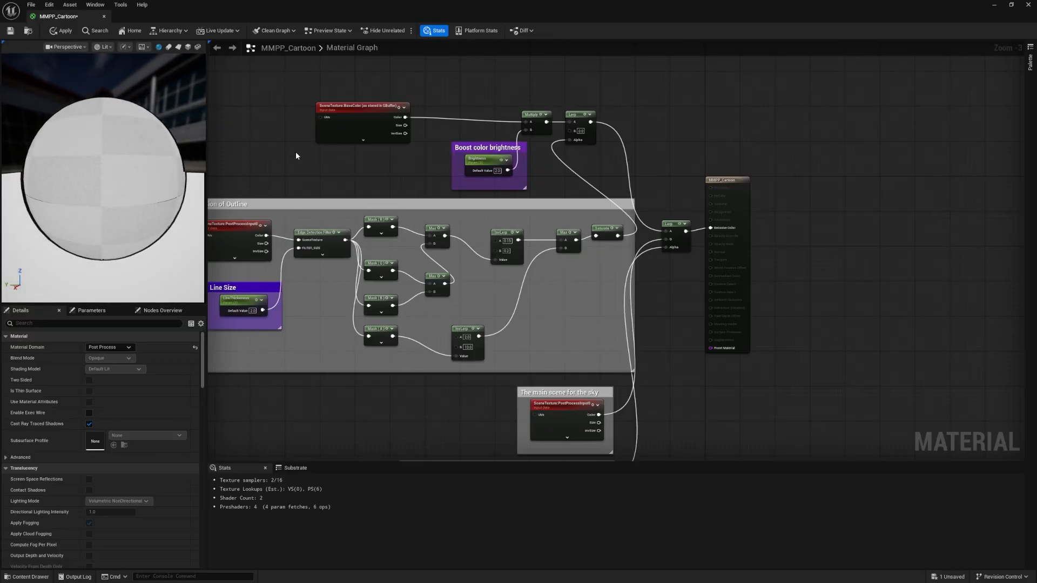
right_drag(295, 156, 399, 132)
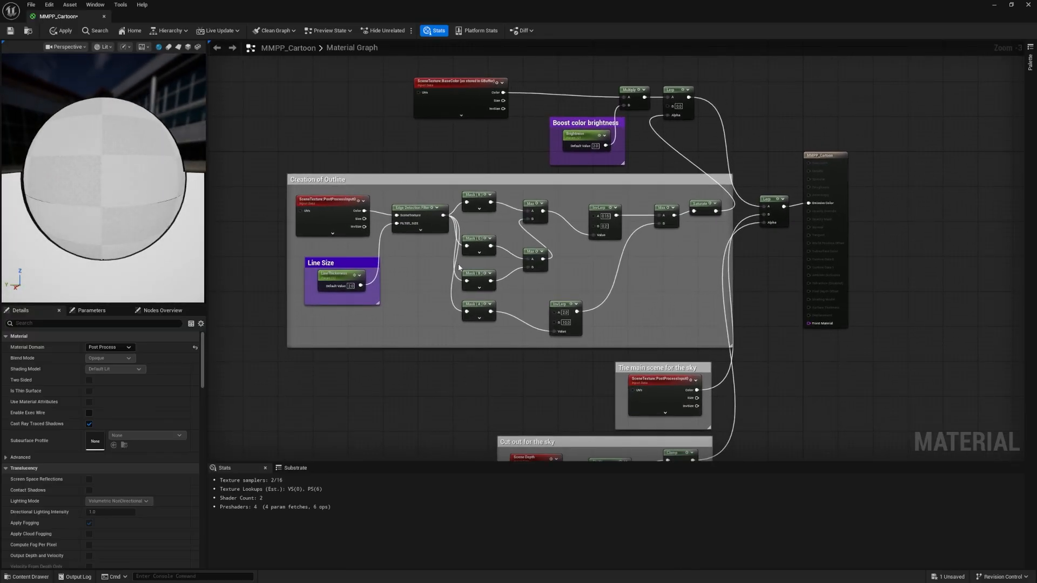
right_drag(496, 337, 427, 292)
right_drag(335, 272, 519, 339)
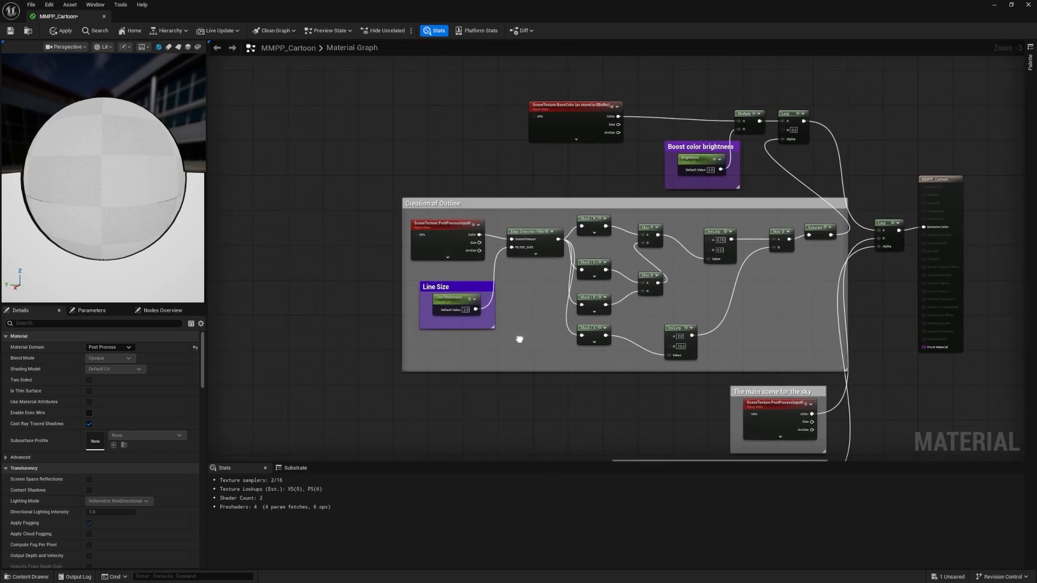
scroll(489, 253, up, 3)
right_drag(550, 290, 478, 272)
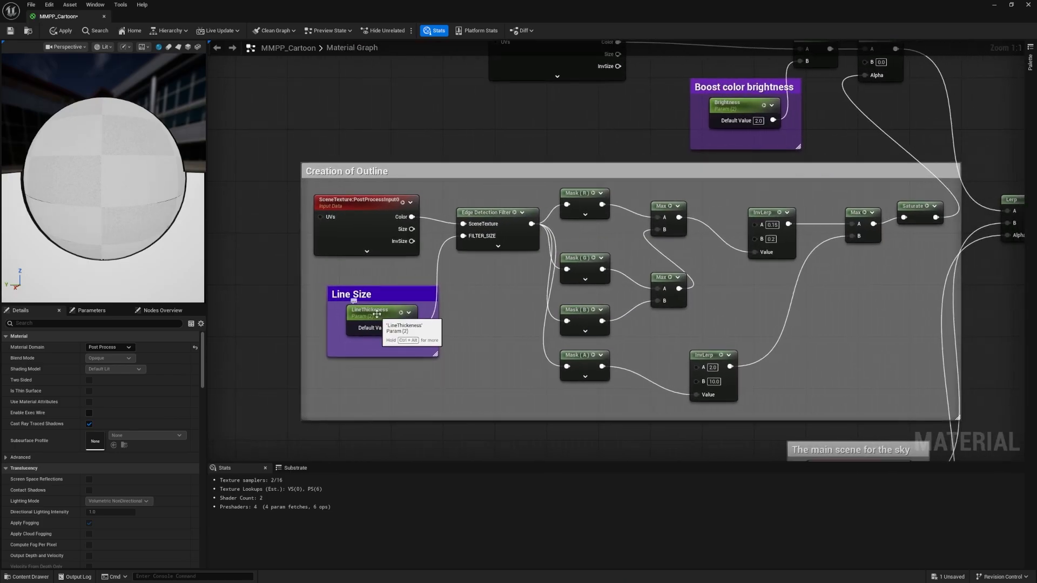
right_drag(663, 270, 416, 348)
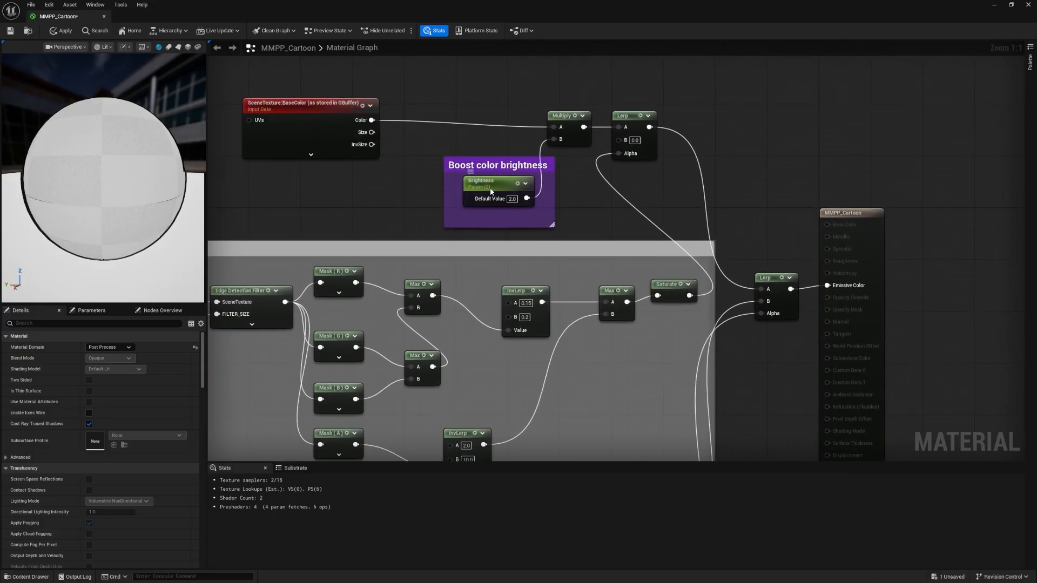
click(464, 198)
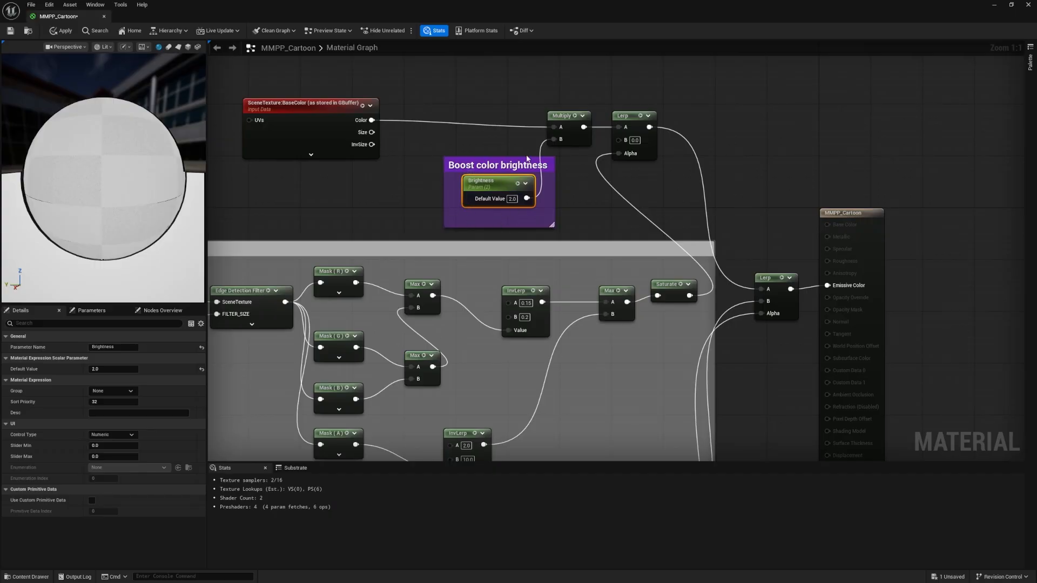
right_drag(443, 293, 468, 86)
scroll(475, 108, down, 1)
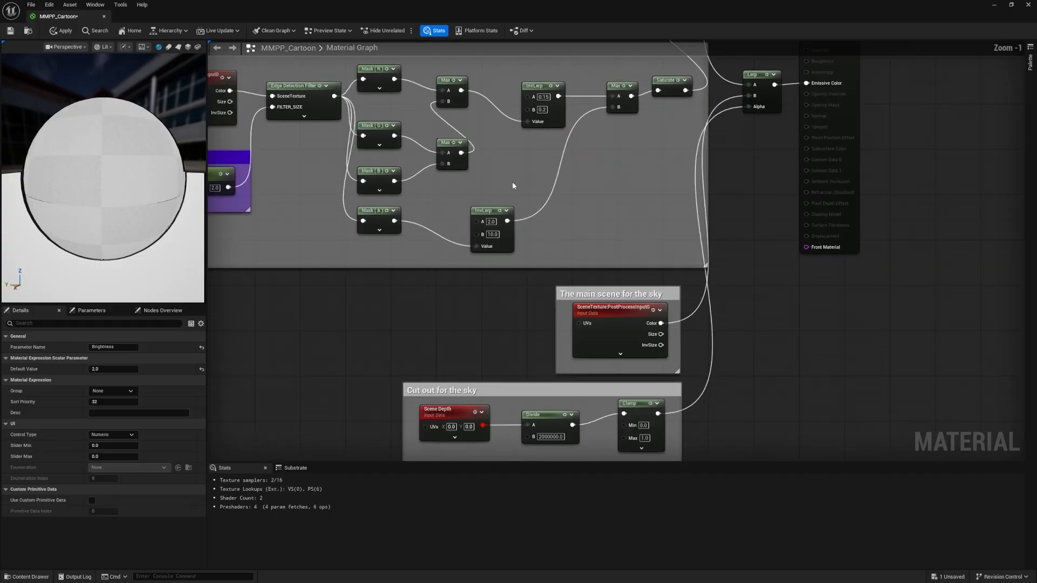
right_drag(513, 282, 668, 256)
right_drag(457, 233, 418, 295)
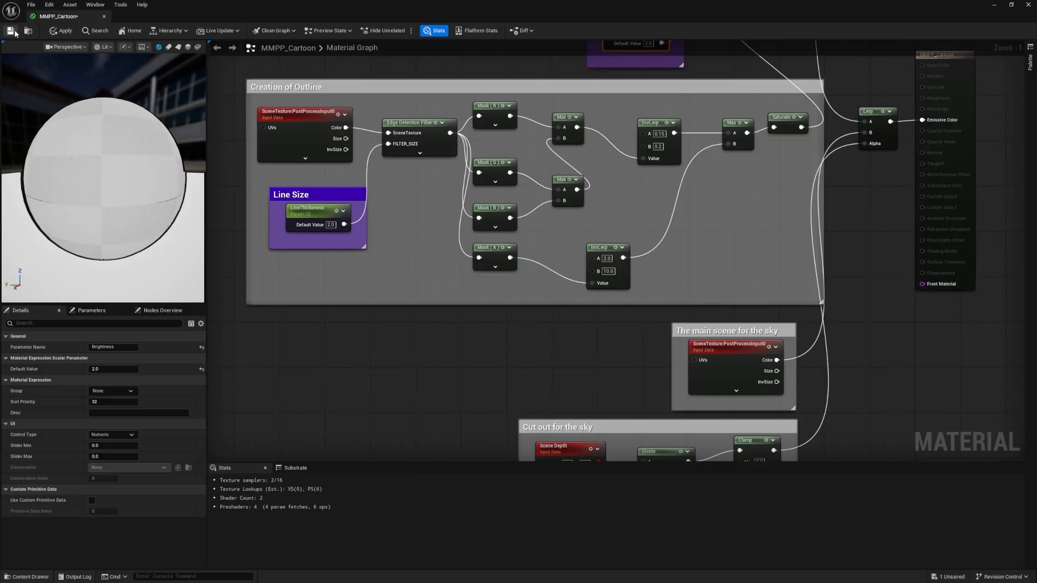
Save the MMPP_Cartoon material and minimize its editor to return to the level
key(ctrl+s)
click(996, 6)
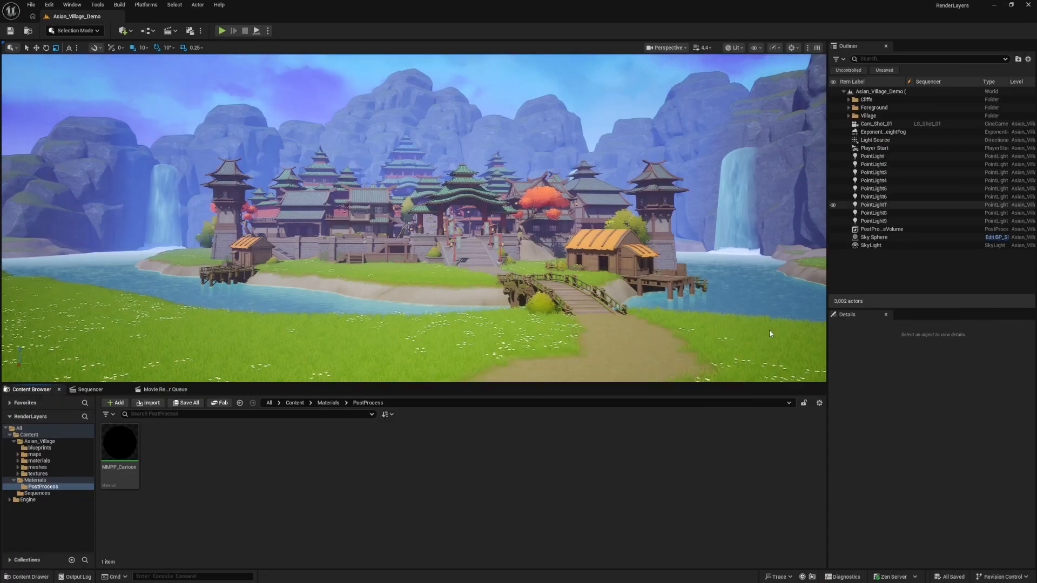
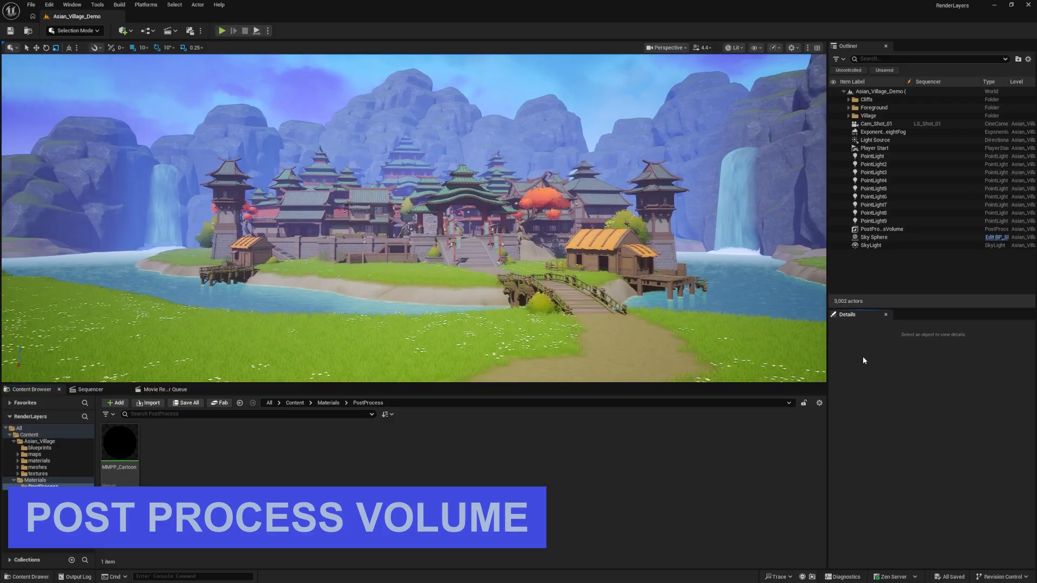
Set the weight of the existing PostProcessVolume's post-process material to 0.0
click(881, 229)
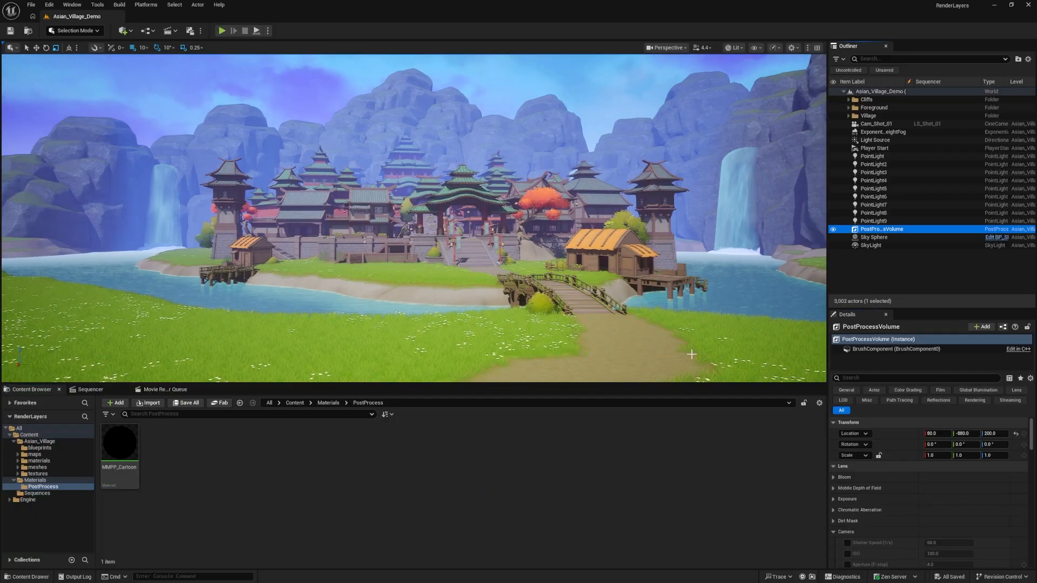
scroll(874, 490, down, 3)
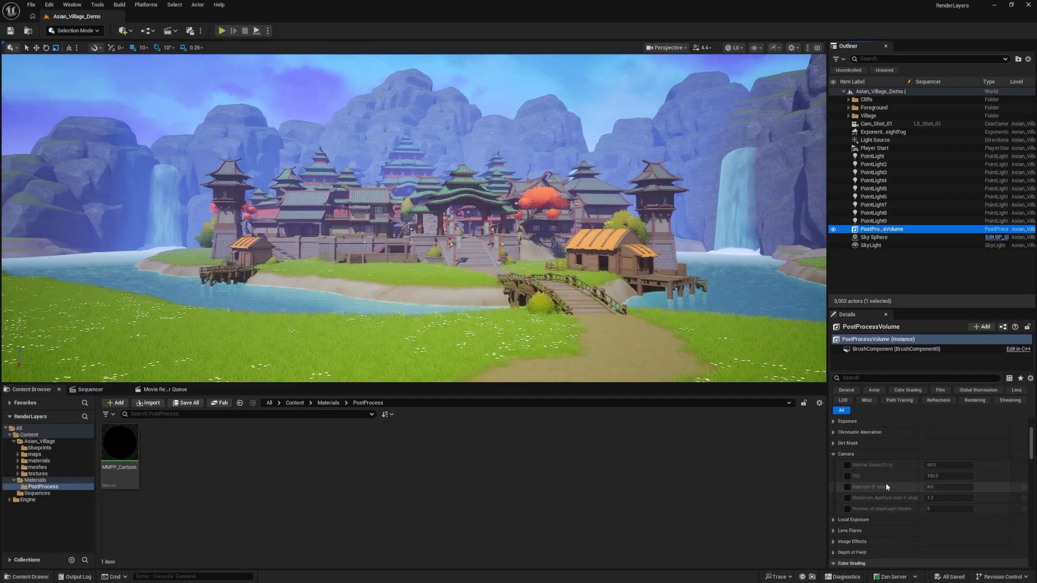
click(872, 378)
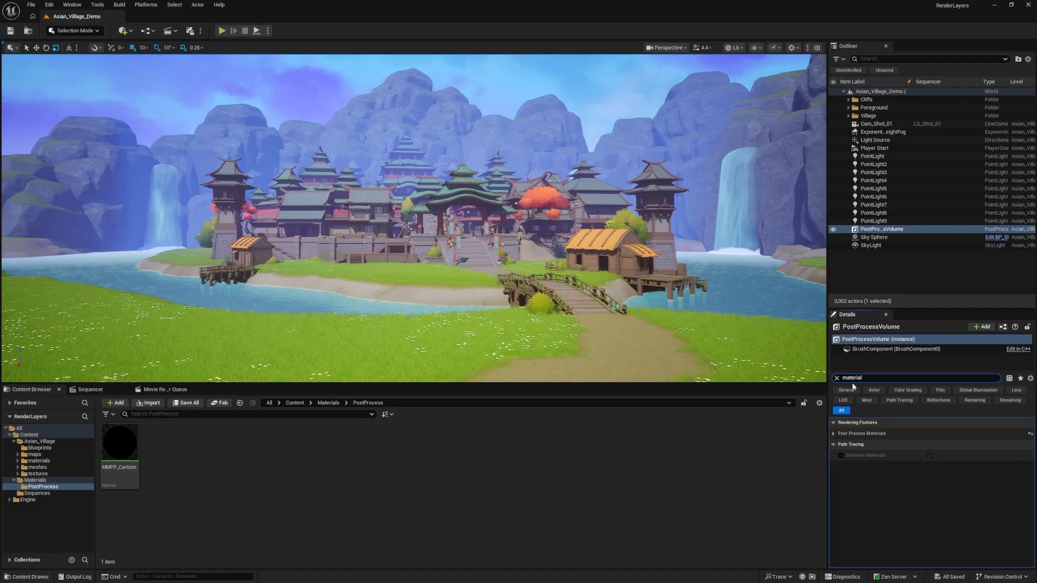
click(834, 434)
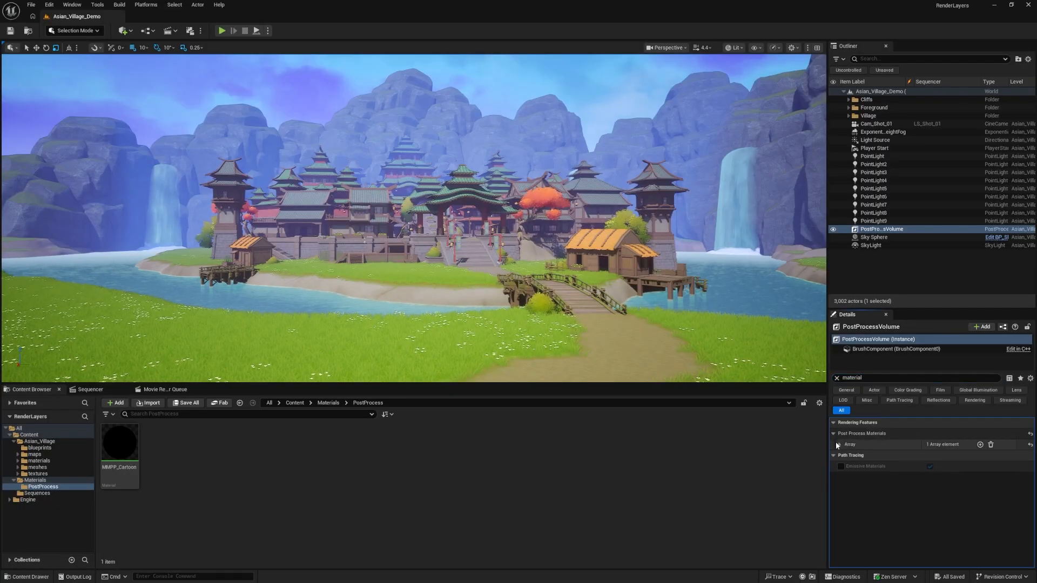
click(837, 445)
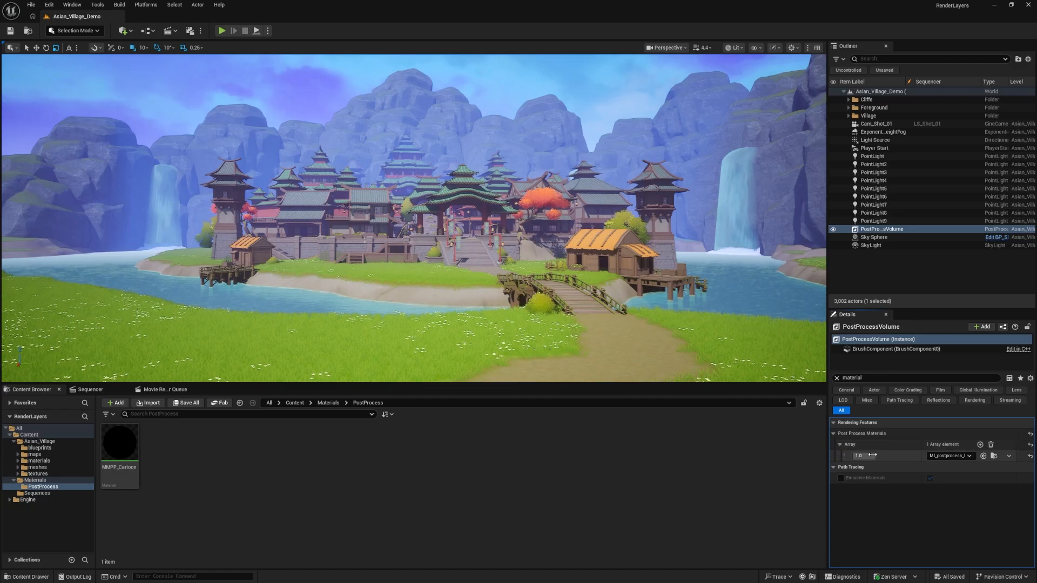
drag(872, 455, 899, 455)
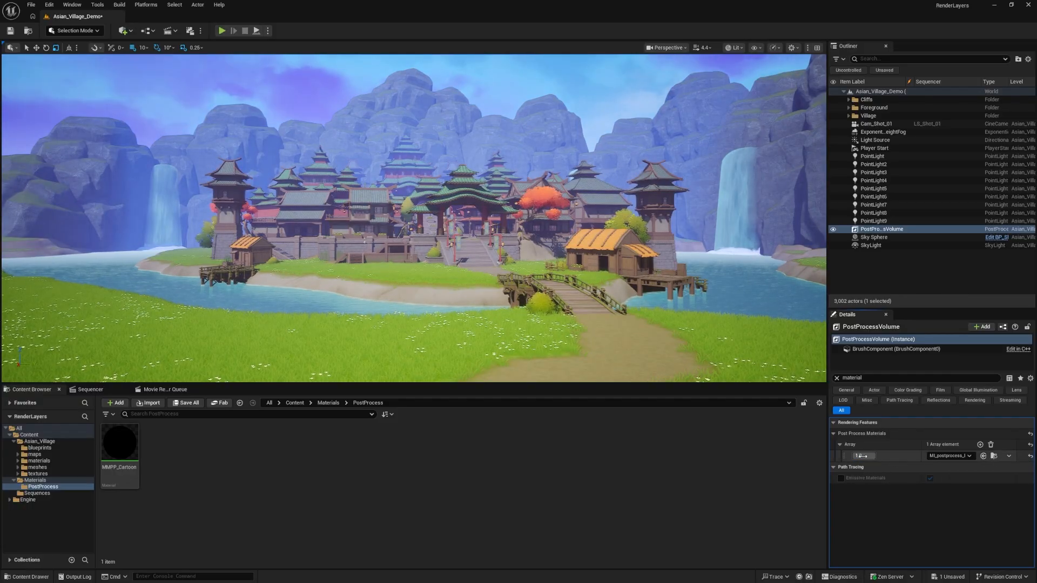
drag(862, 456, 829, 456)
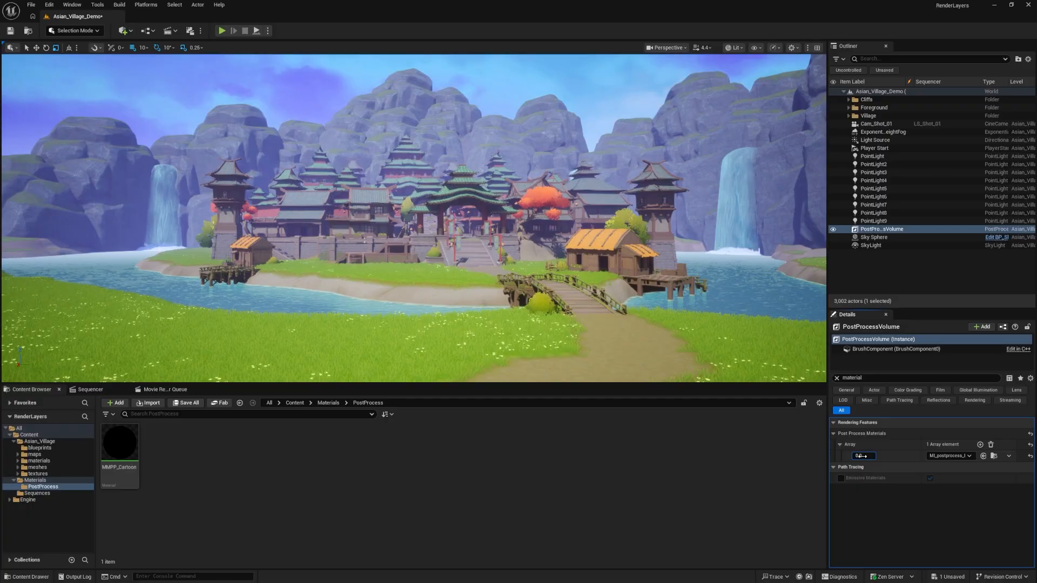
Compare the level with and without the original PostProcessVolume and leave that volume hidden
click(833, 230)
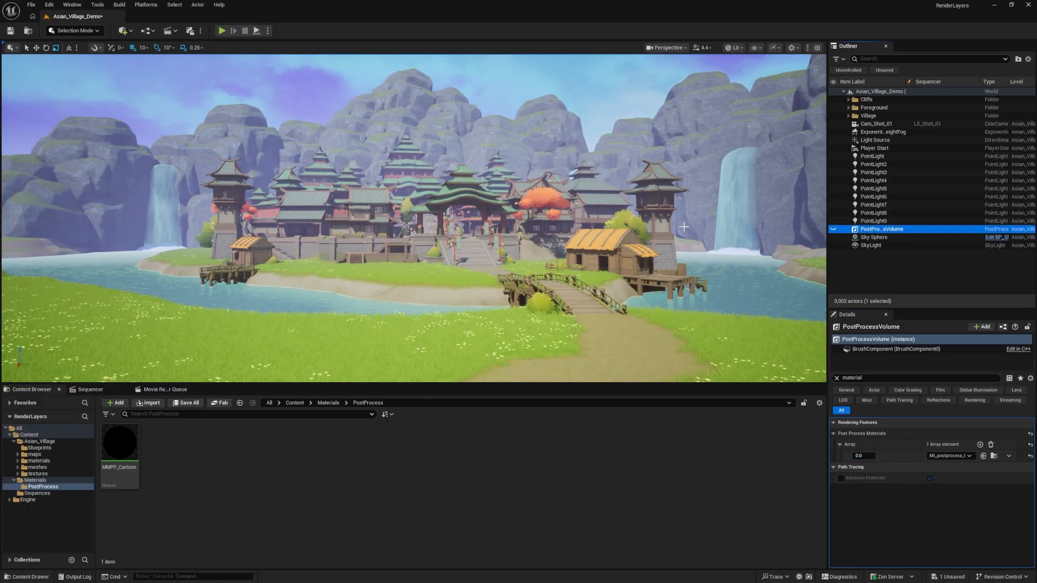
click(832, 229)
click(832, 230)
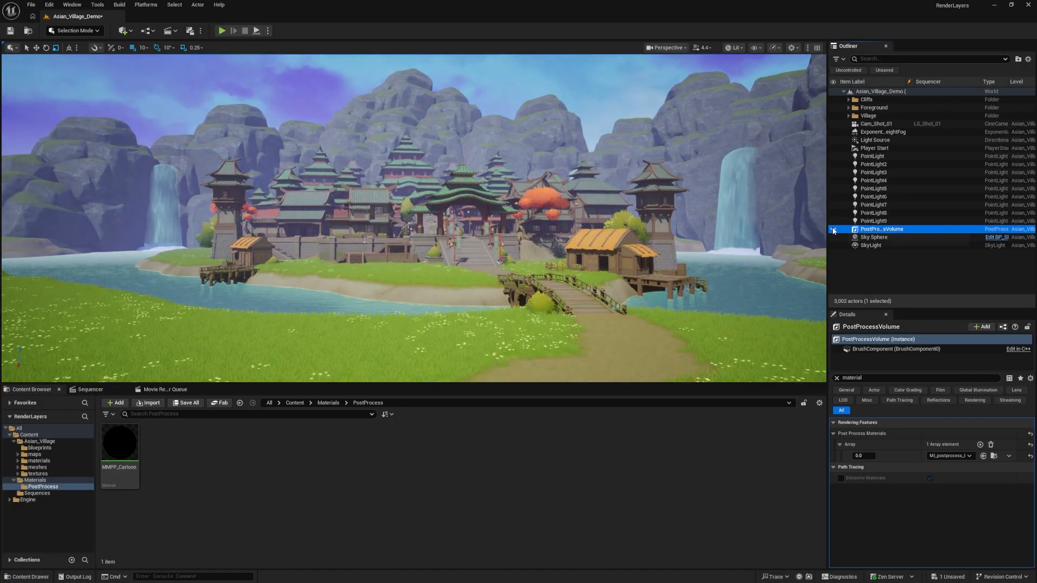
click(832, 230)
click(833, 230)
click(832, 231)
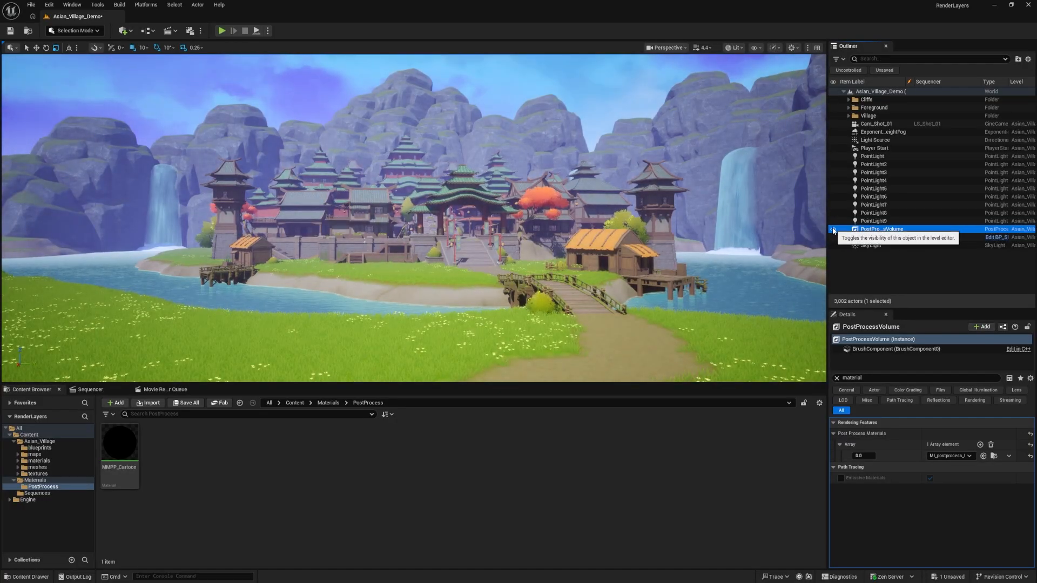
click(834, 230)
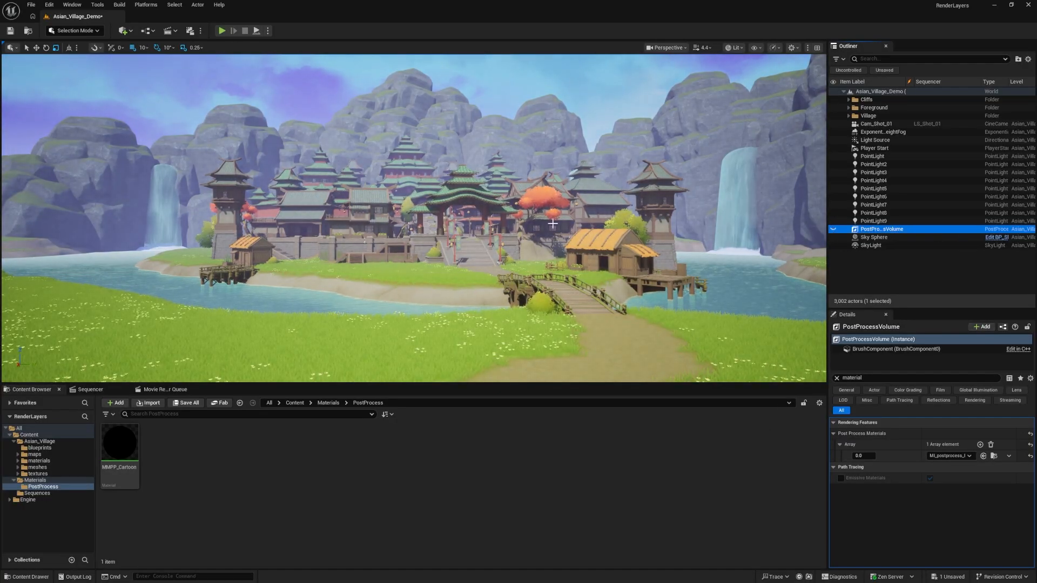
Add a new Post Process Volume to the level in front of the village
click(132, 31)
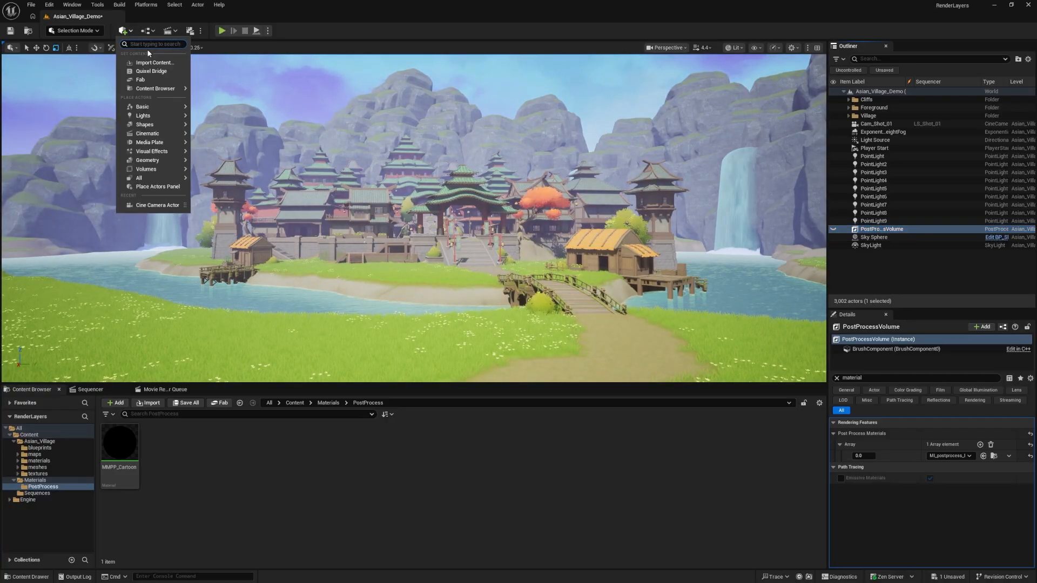
text(po)
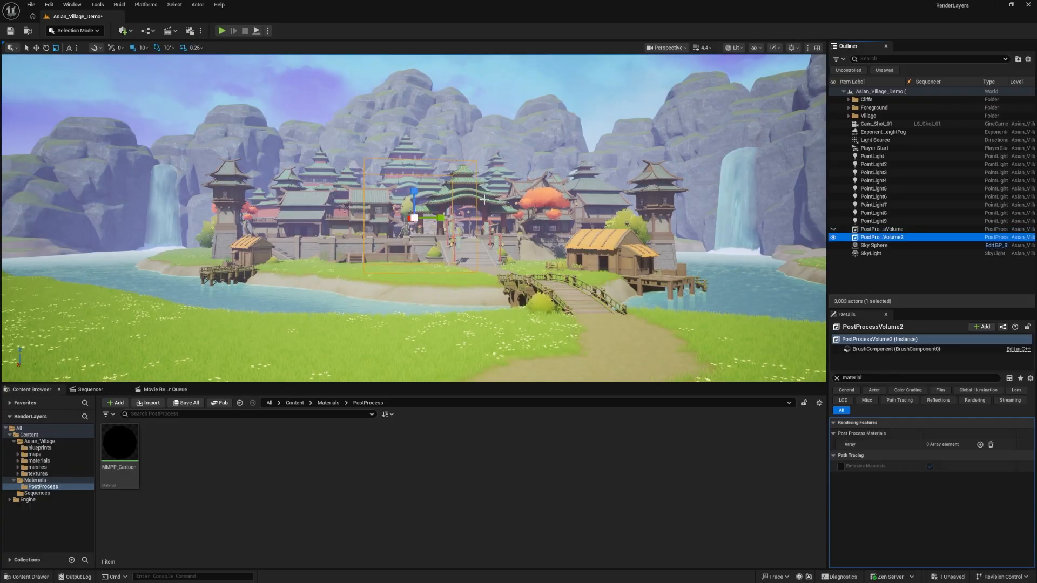
right_drag(621, 193, 688, 224)
key(a)
key(s)
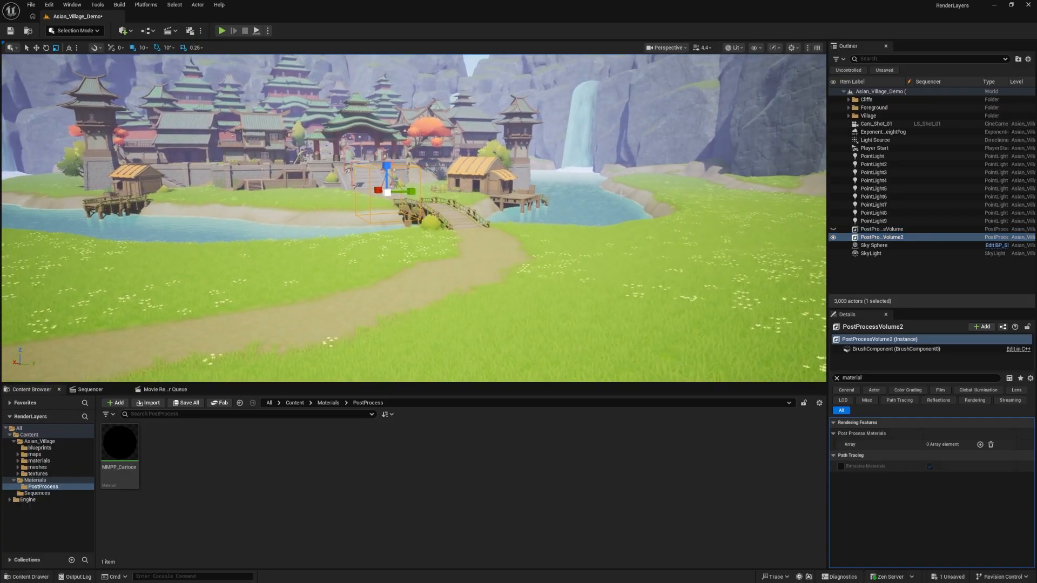
Enable Infinite Extent (Unbound) on the new post-process volume
click(836, 378)
right_drag(416, 208, 442, 172)
key(s)
key(w)
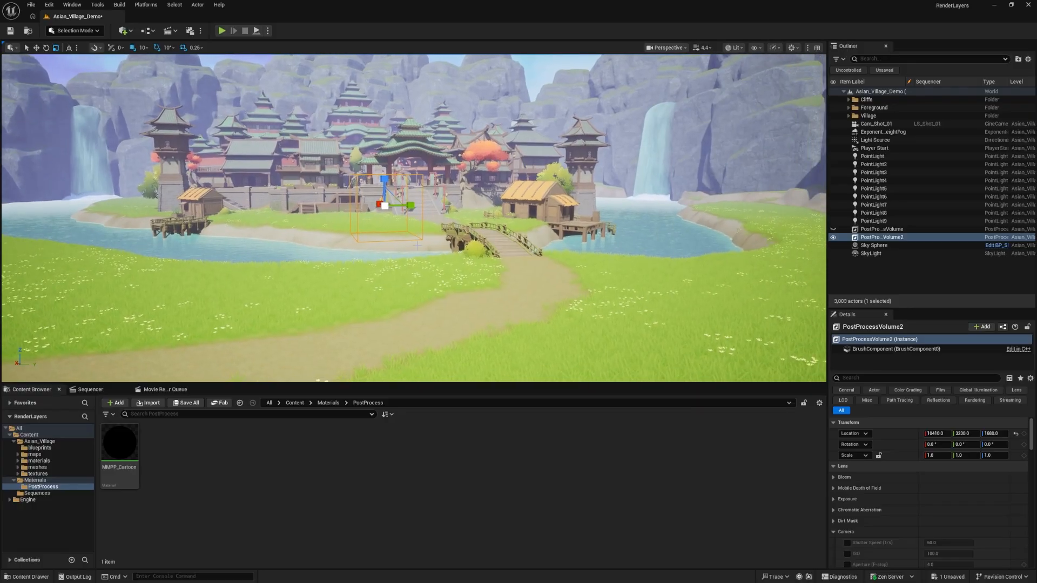
click(855, 378)
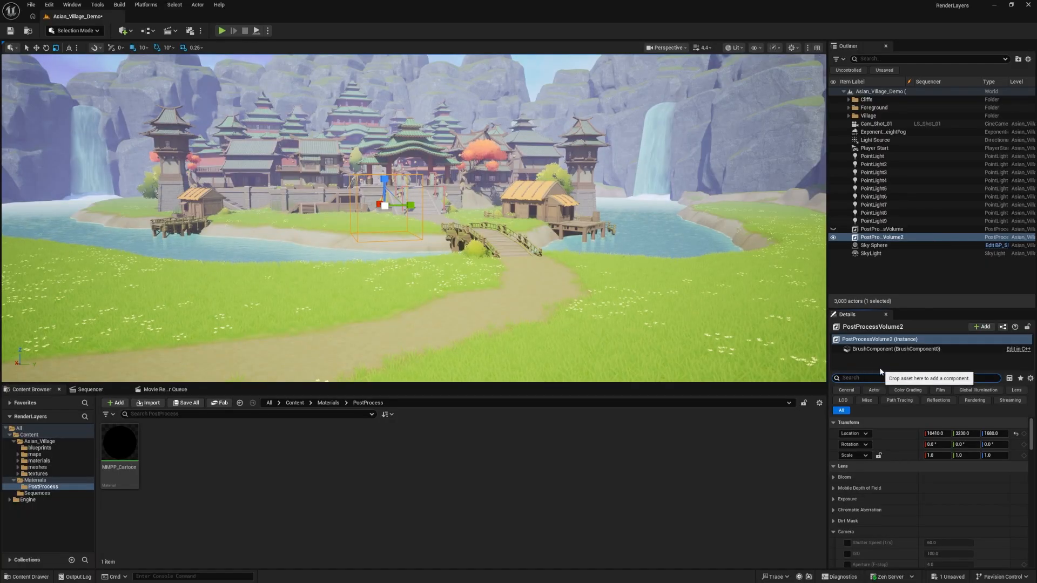
text(infinite)
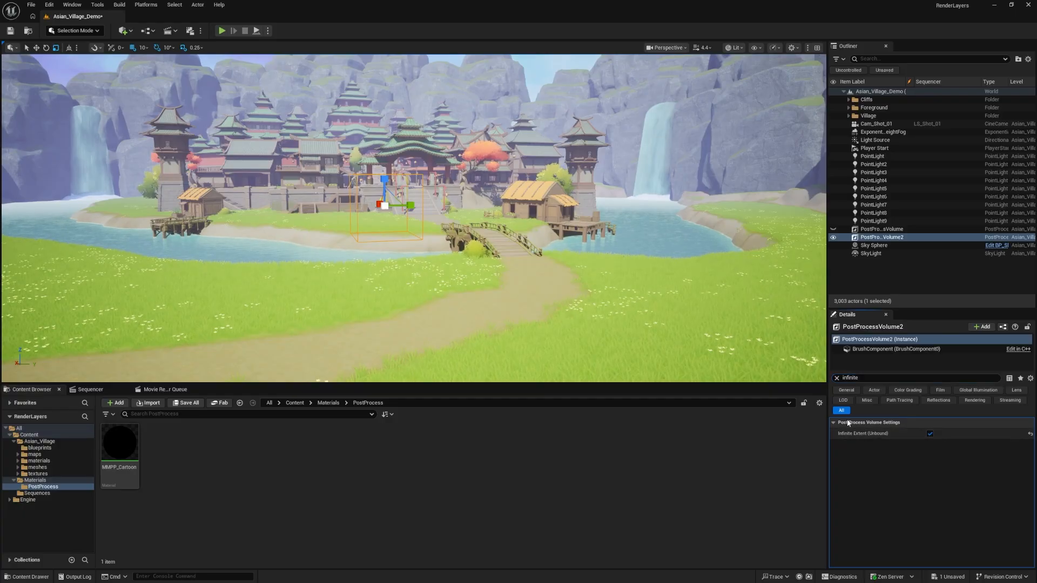
click(837, 378)
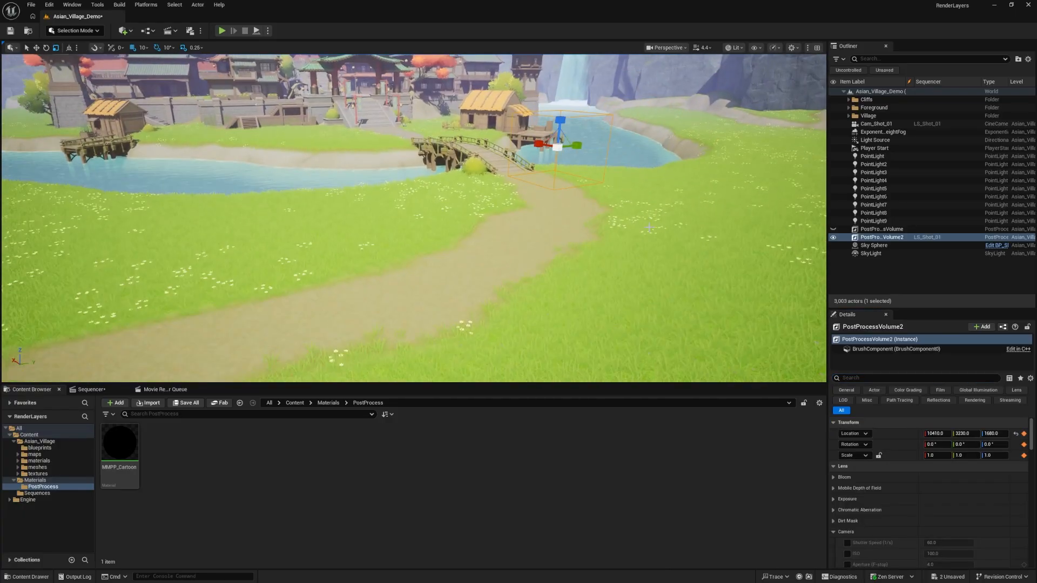
Inspect the unbound volume and its surroundings from afar and return to a view of the village
key(s)
scroll(427, 237, up, 5)
right_drag(429, 270, 421, 245)
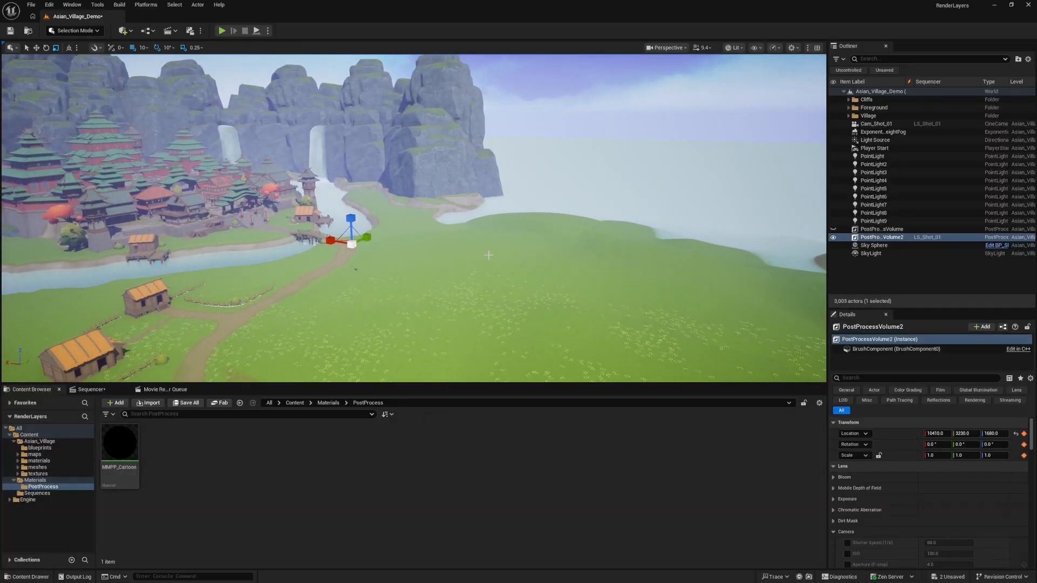
right_drag(488, 255, 451, 253)
key(w)
key(d)
key(w)
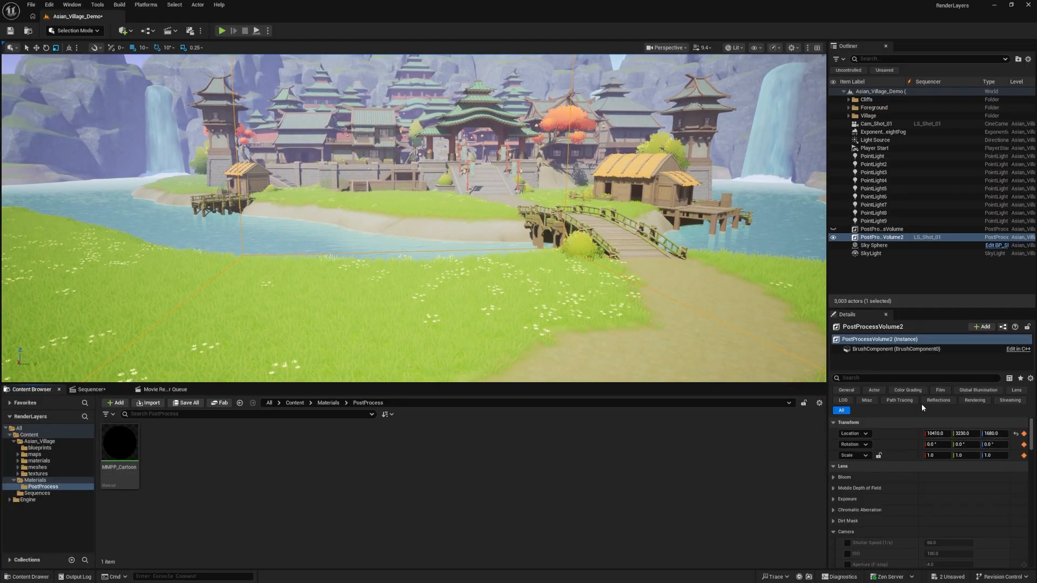
key(a)
right_drag(594, 257, 605, 251)
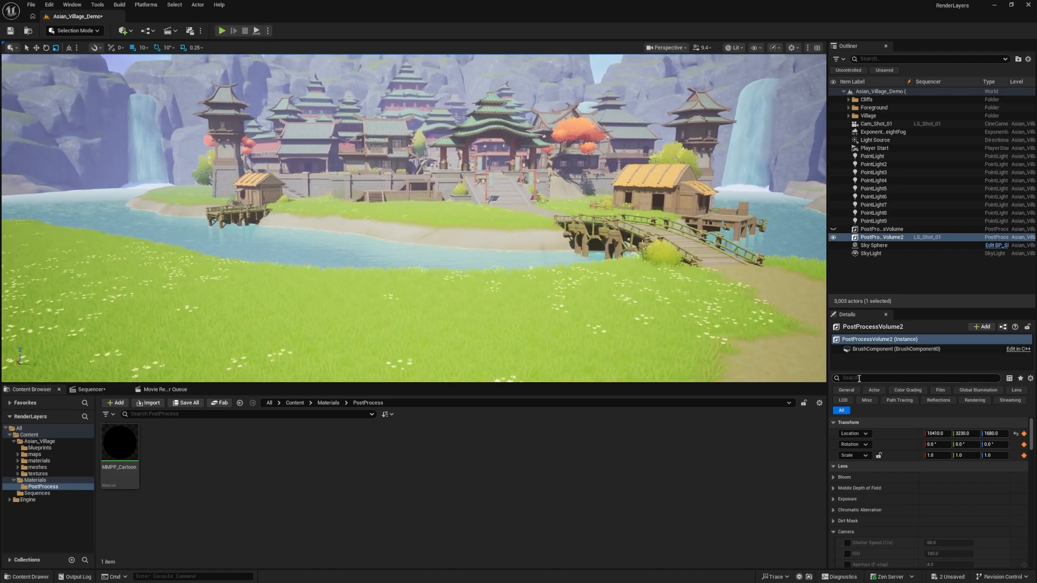
Add one Post Process Materials array element to the new volume and make it an asset reference
text(materia)
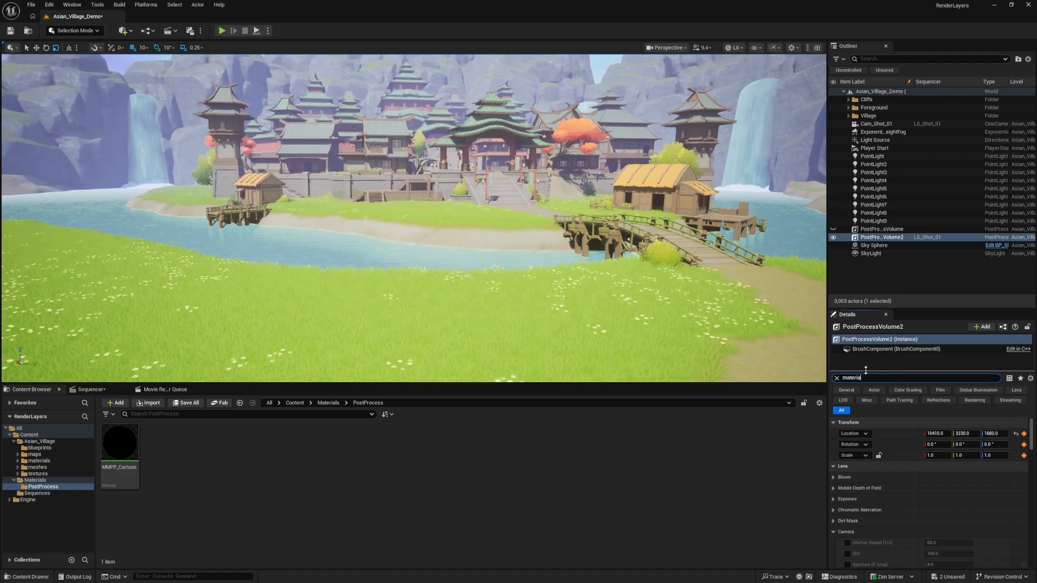
text(l)
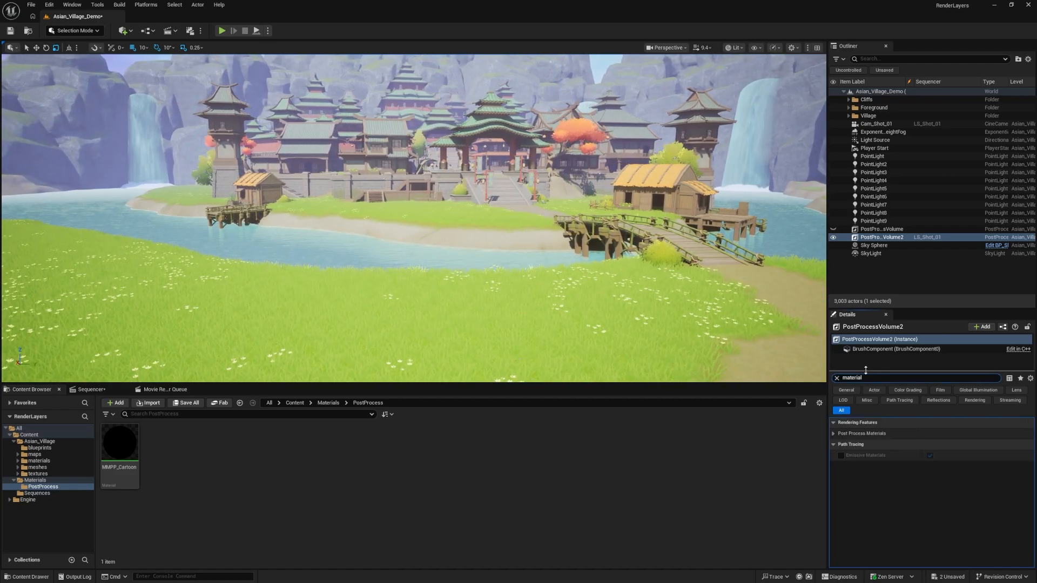
click(834, 434)
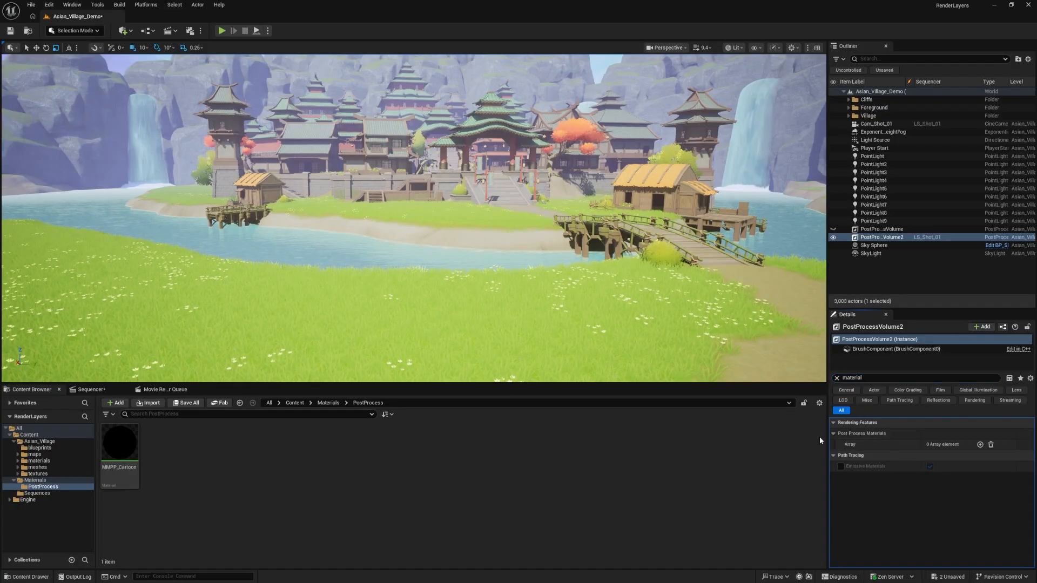
click(980, 445)
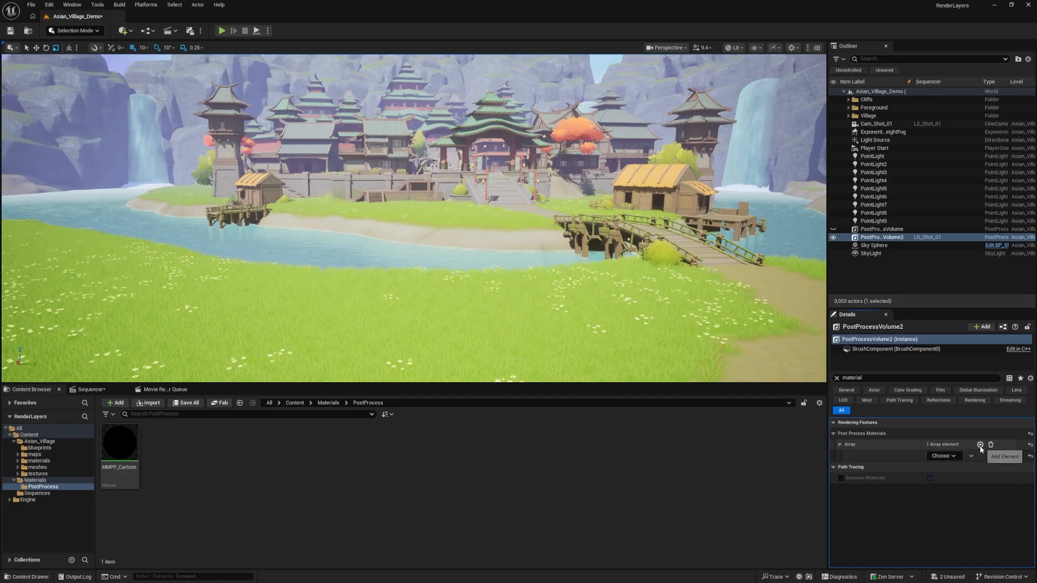
click(940, 458)
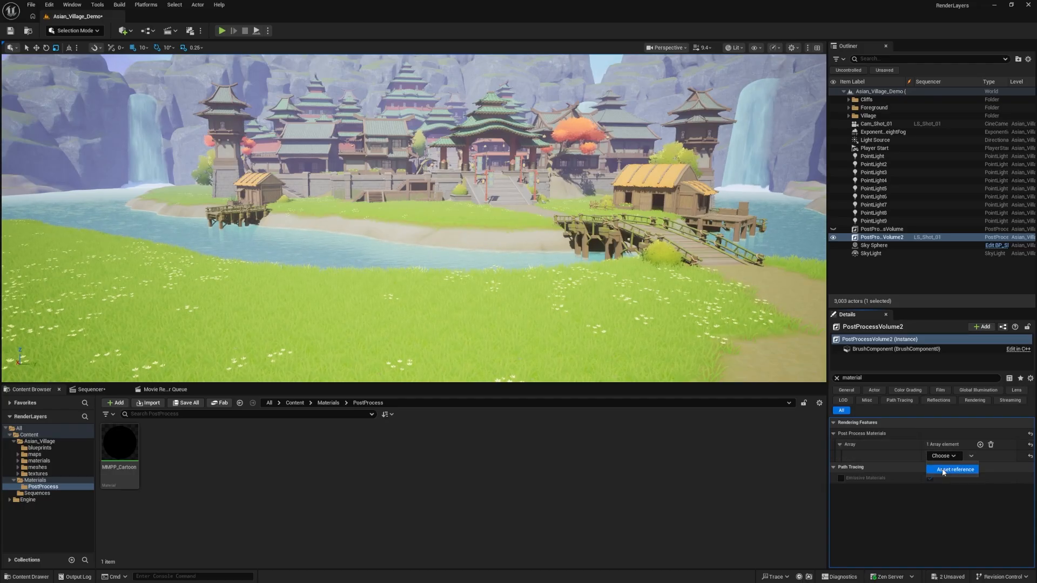
click(943, 470)
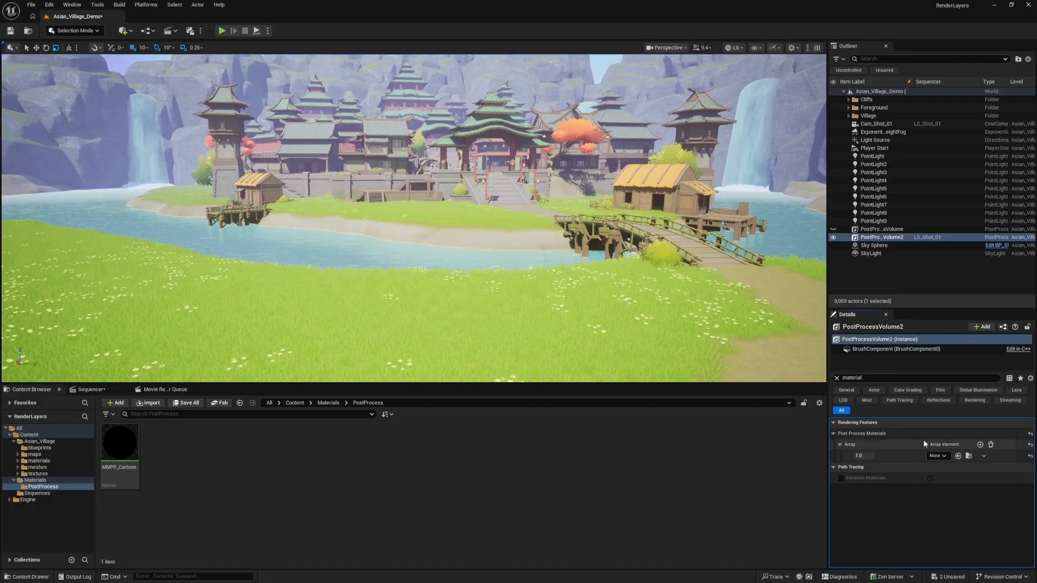
right_drag(670, 324, 693, 325)
key(s)
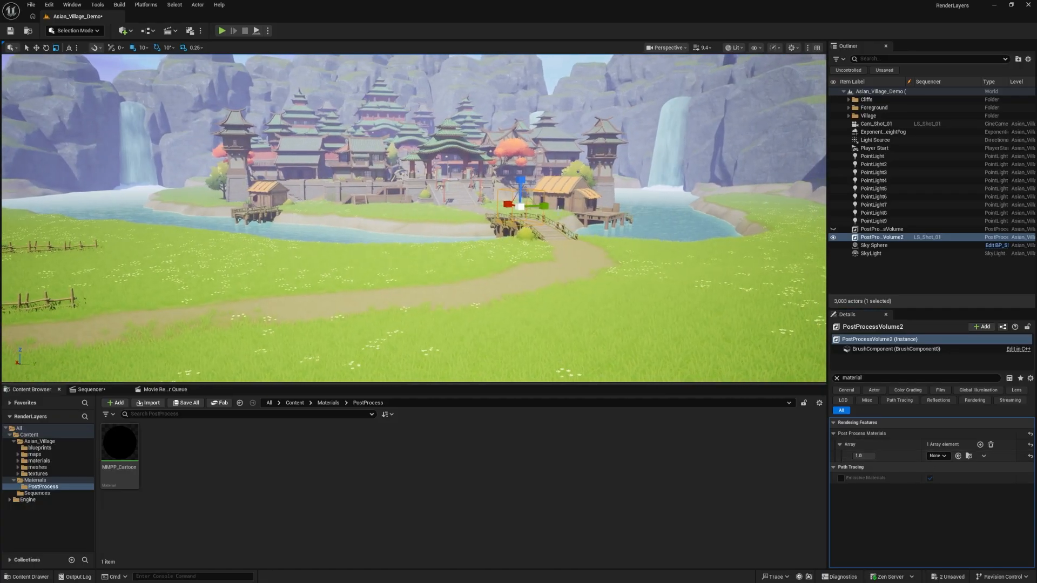
key(w)
right_drag(588, 205, 592, 206)
key(d)
key(a)
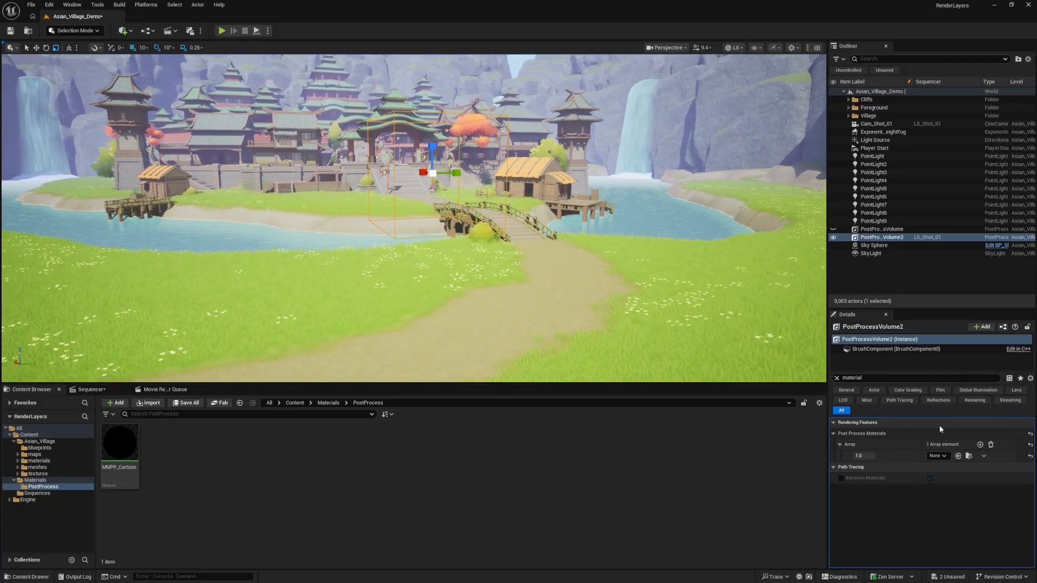
Create a material instance from MMPP_Cartoon in the PostProcess folder and name it MIPP_Cartoon_Inst
click(133, 440)
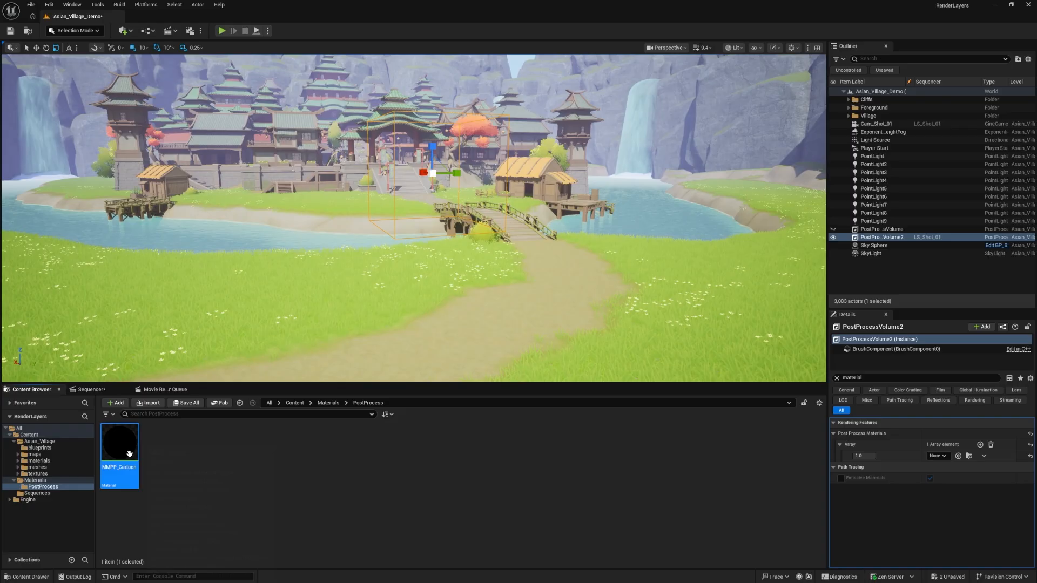
right_click(133, 440)
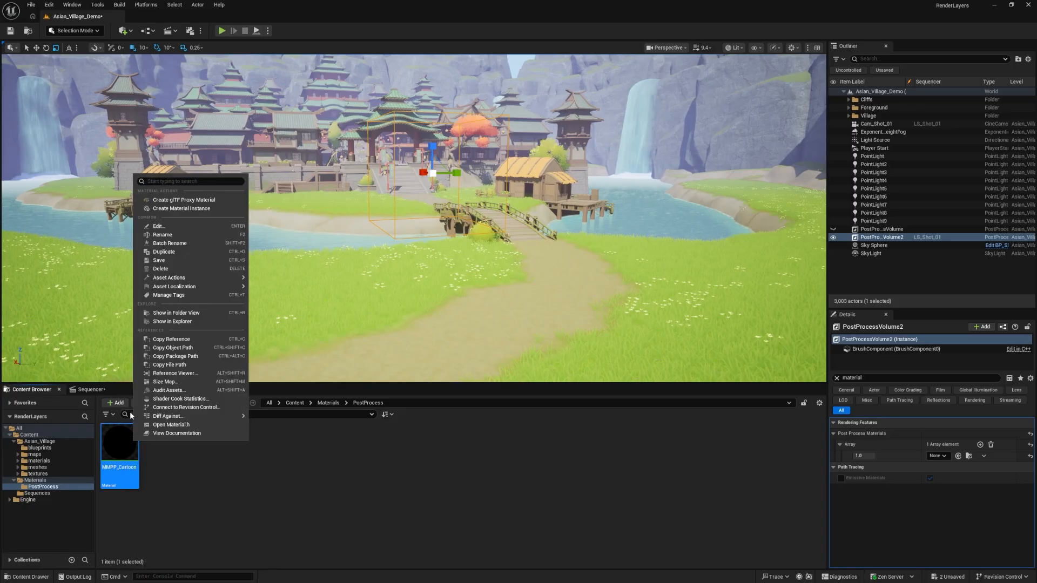
click(190, 209)
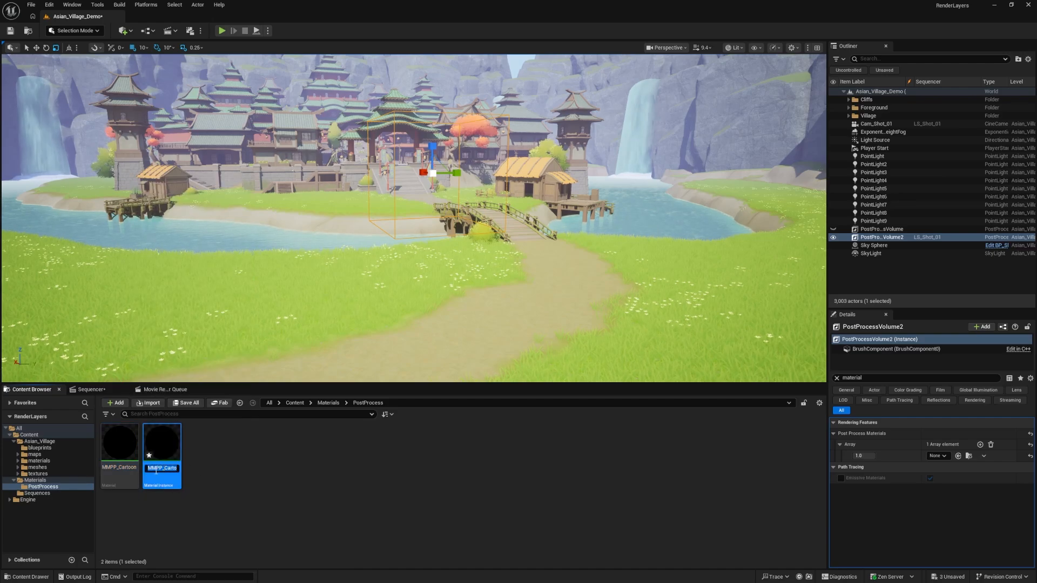
click(153, 468)
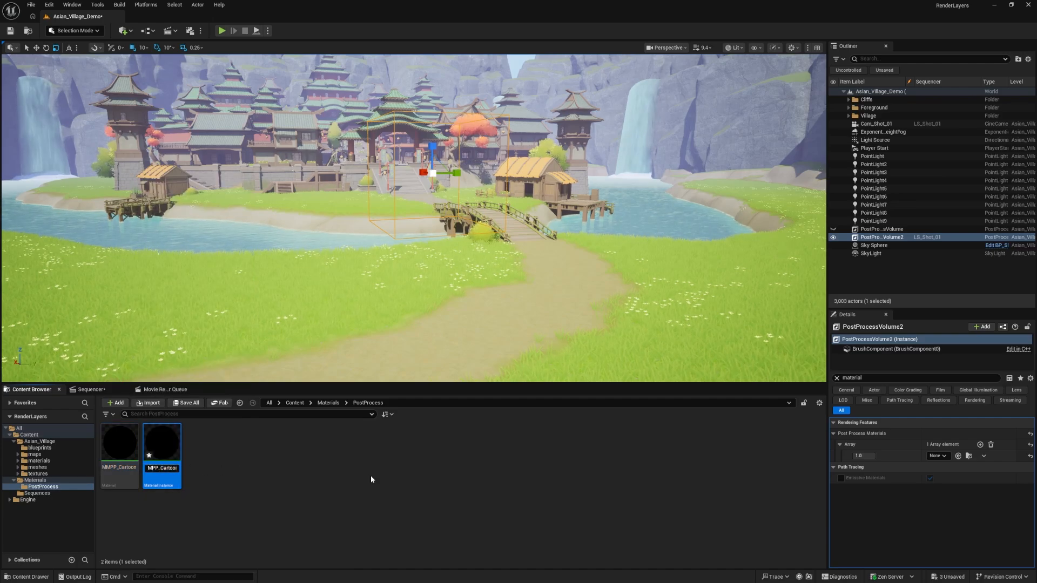
text(I)
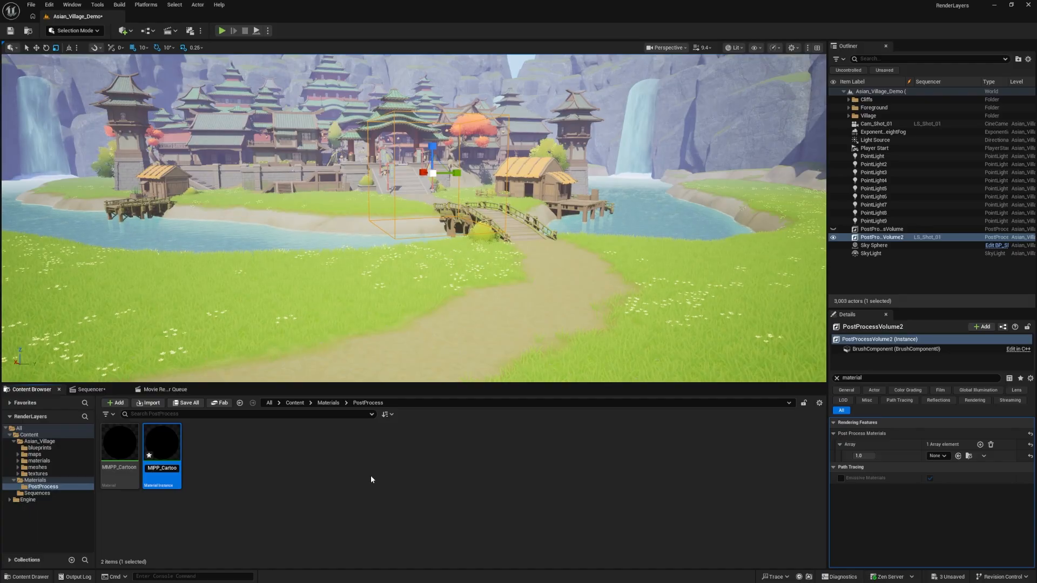
key(Return)
click(362, 504)
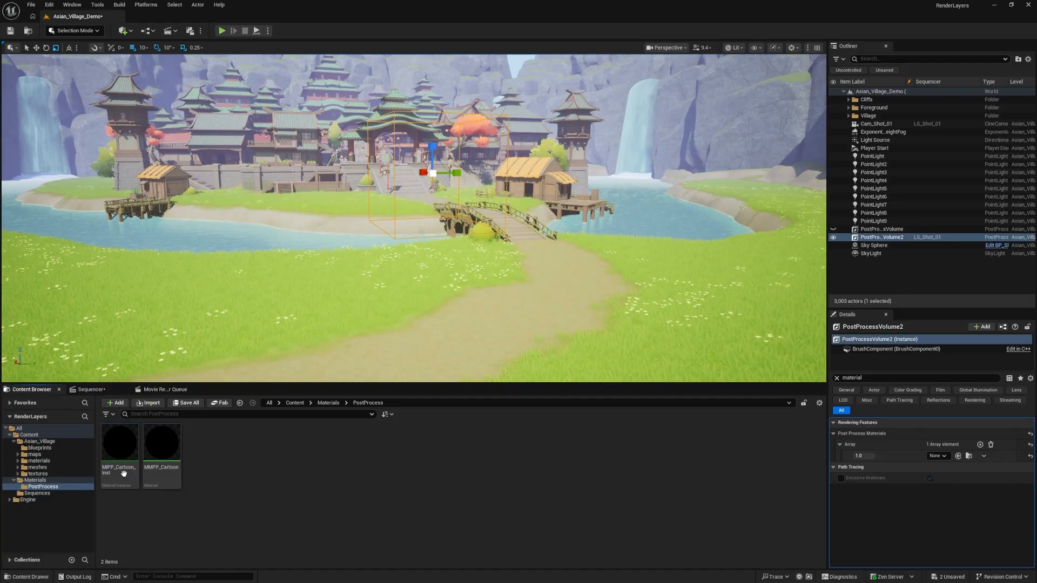
Assign MIPP_Cartoon_Inst to the Post Process Materials array element of PostProcessVolume2
drag(124, 473, 939, 456)
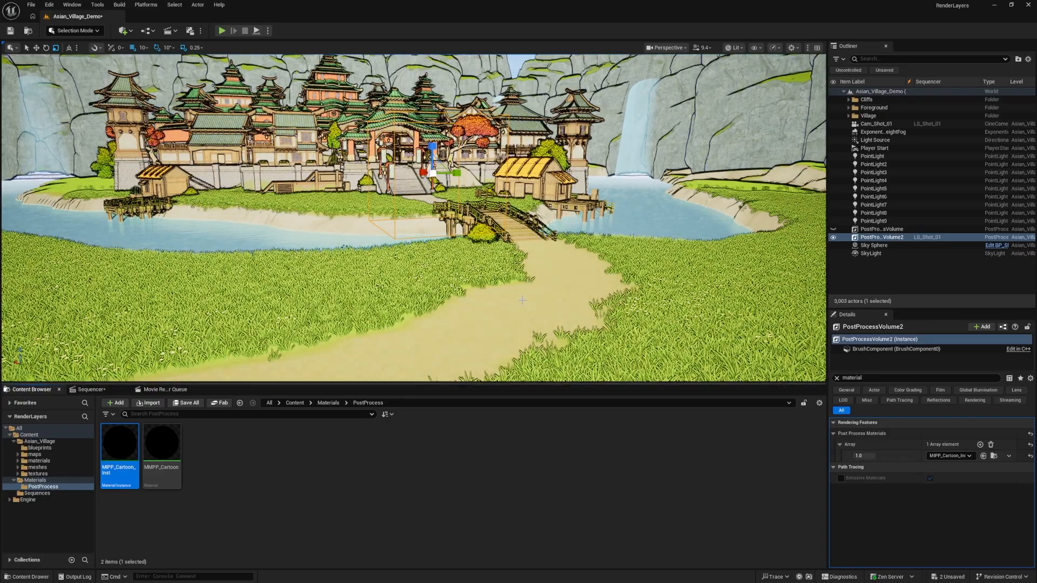
key(s)
right_drag(522, 300, 517, 269)
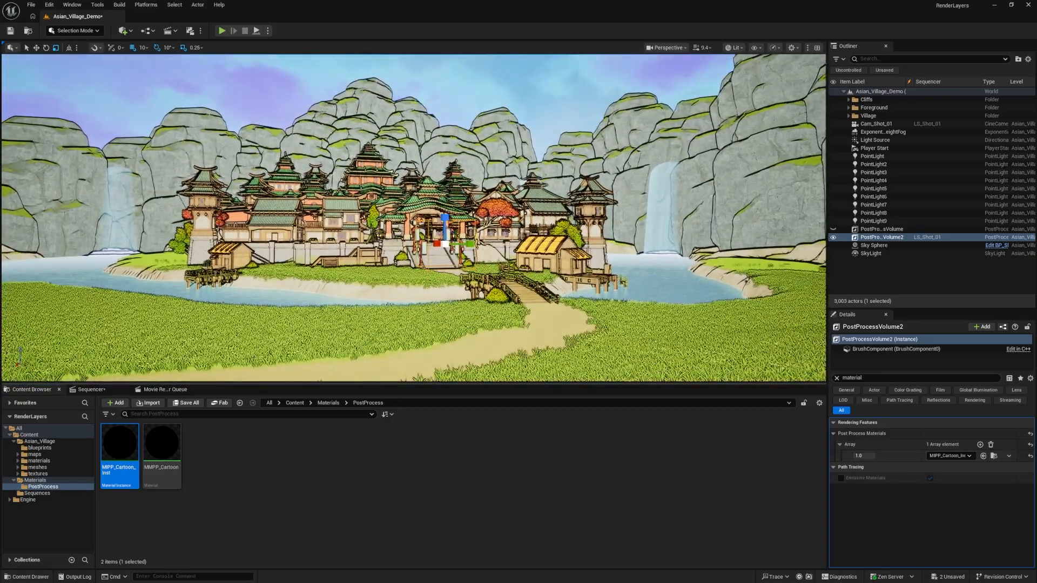
key(w)
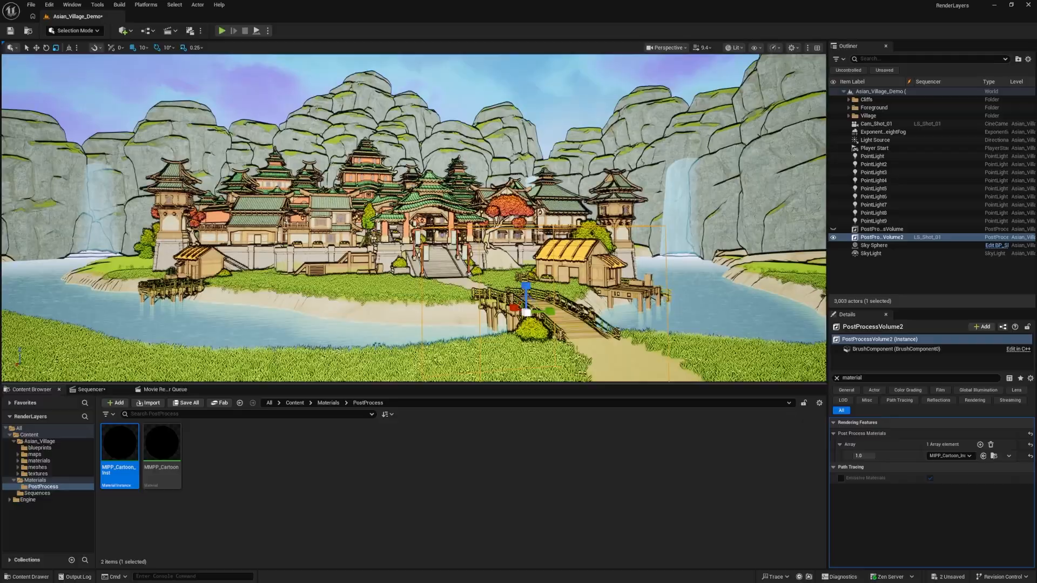
Open MIPP_Cartoon_Inst in a small window clear of the village view and enable its LineThickness and Brightness parameter overrides
click(245, 453)
double_click(120, 451)
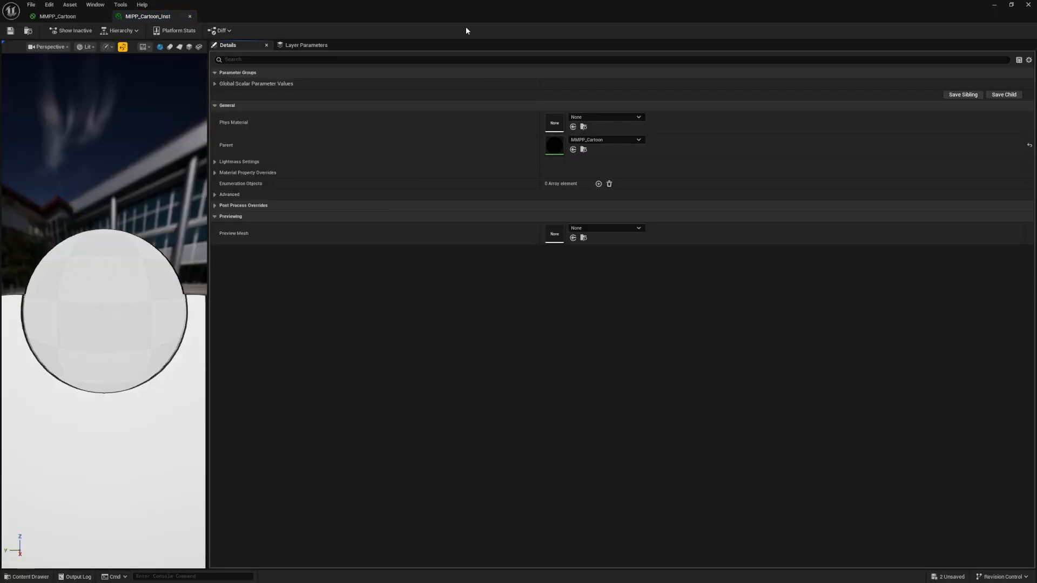
drag(466, 27, 430, 282)
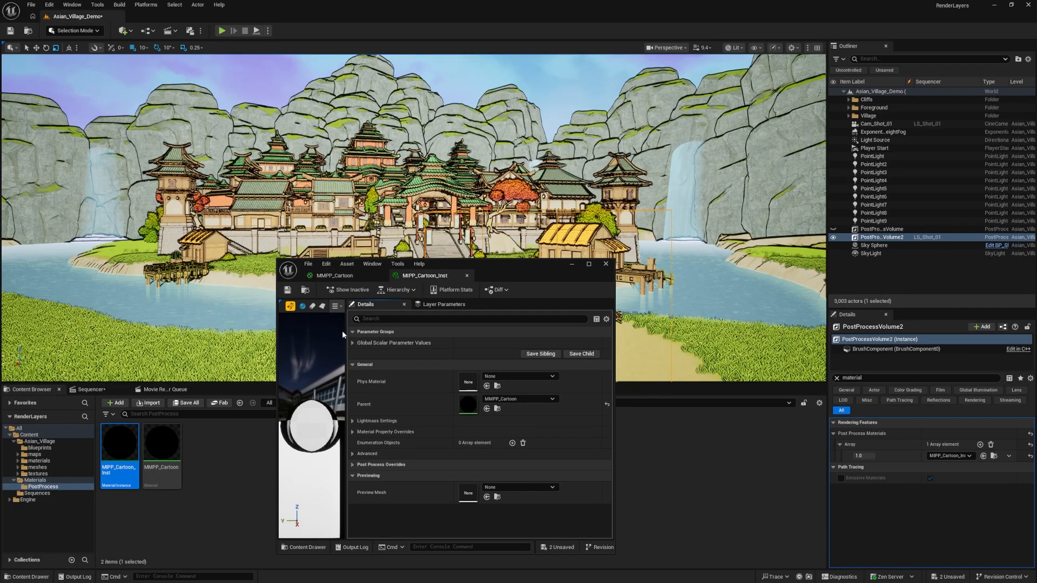
click(355, 342)
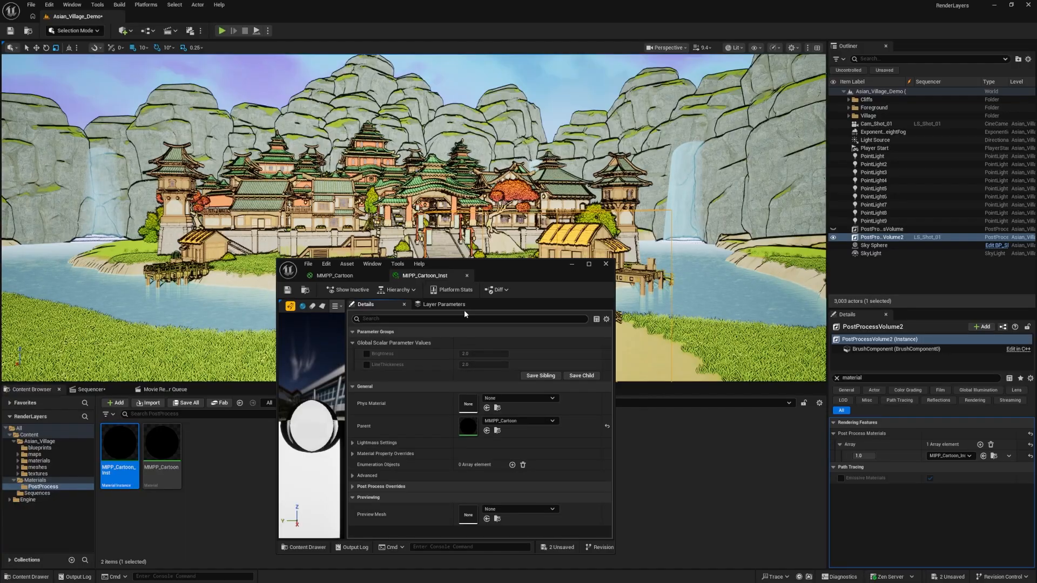
drag(501, 281, 623, 366)
click(488, 450)
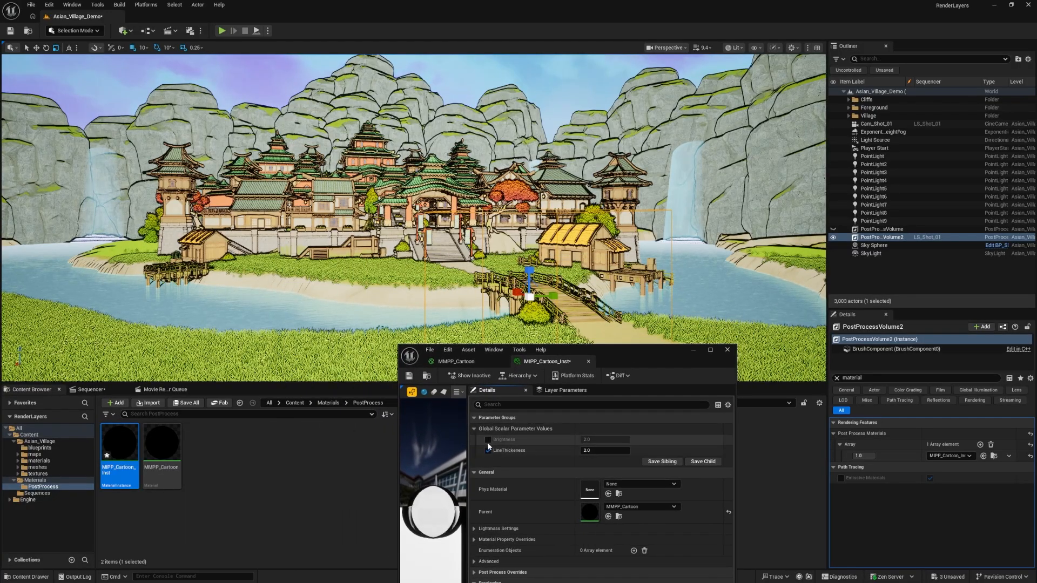
click(488, 439)
Try a Brightness of about 0.24 and lower LineThickness values in the instance, and set LineThickness back to 2.0
mouse_move(589, 441)
mouse_down()
mouse_move(564, 440)
mouse_move(603, 440)
mouse_move(594, 450)
mouse_up()
click(594, 450)
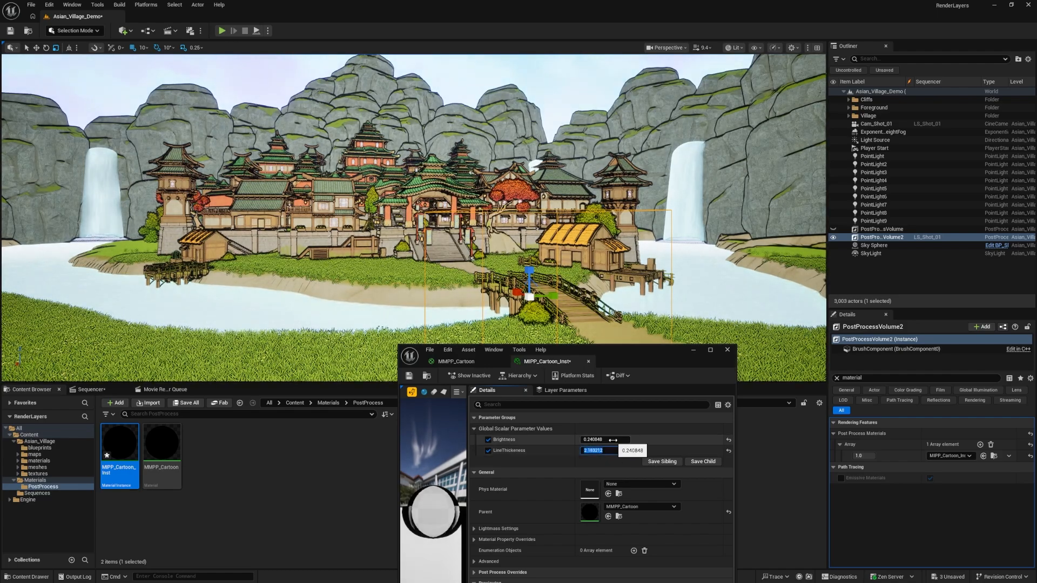
text(1.5)
key(Return)
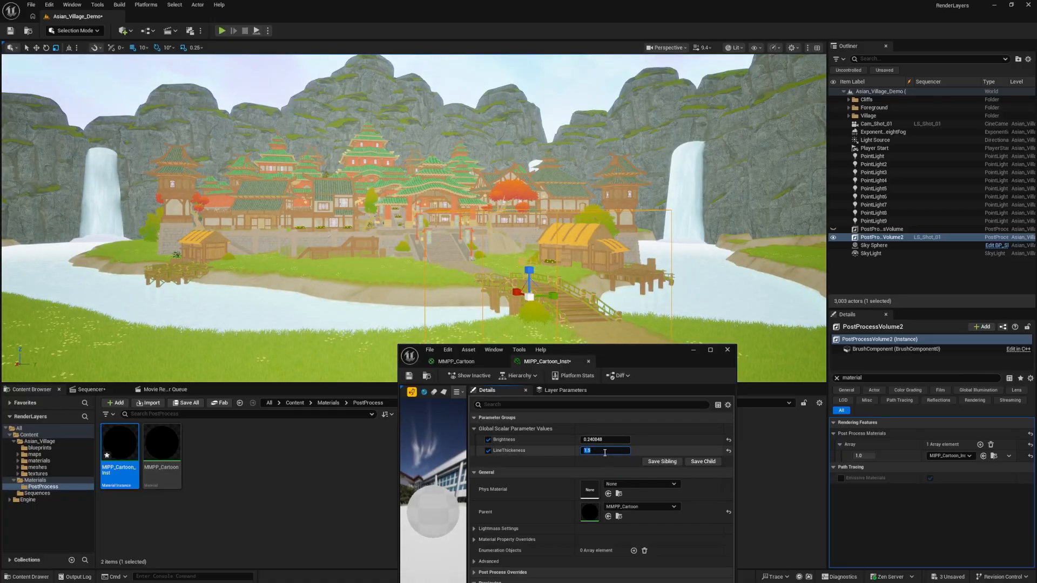
click(604, 451)
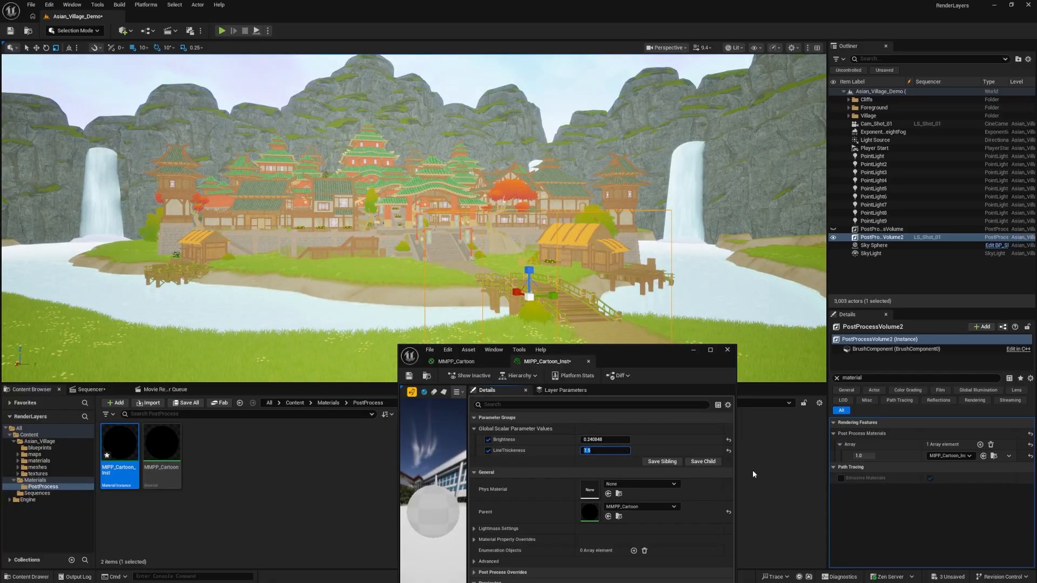
text(1)
key(BackSpace)
text(2)
key(Return)
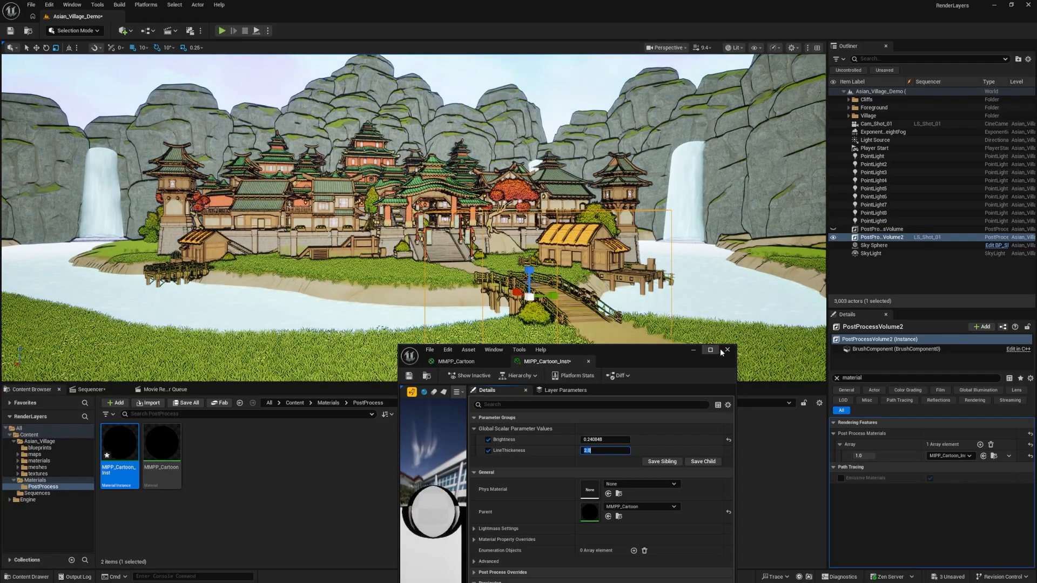
Inspect the cartoon effect across the village and take a brief look at the MMPP_Cartoon material graph
click(694, 352)
right_drag(572, 291, 583, 292)
click(331, 503)
right_drag(399, 260, 410, 260)
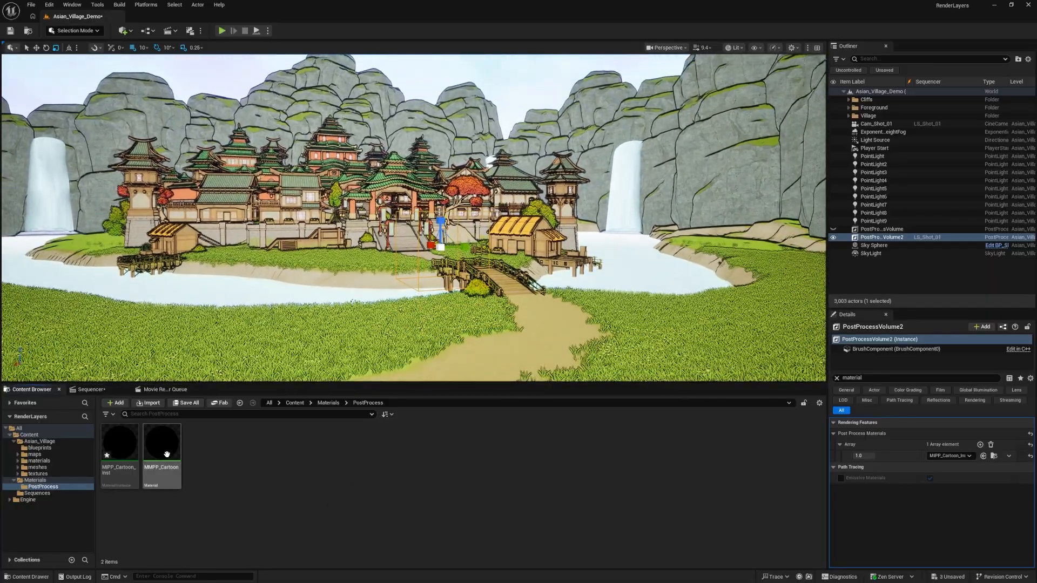
scroll(373, 339, up, 3)
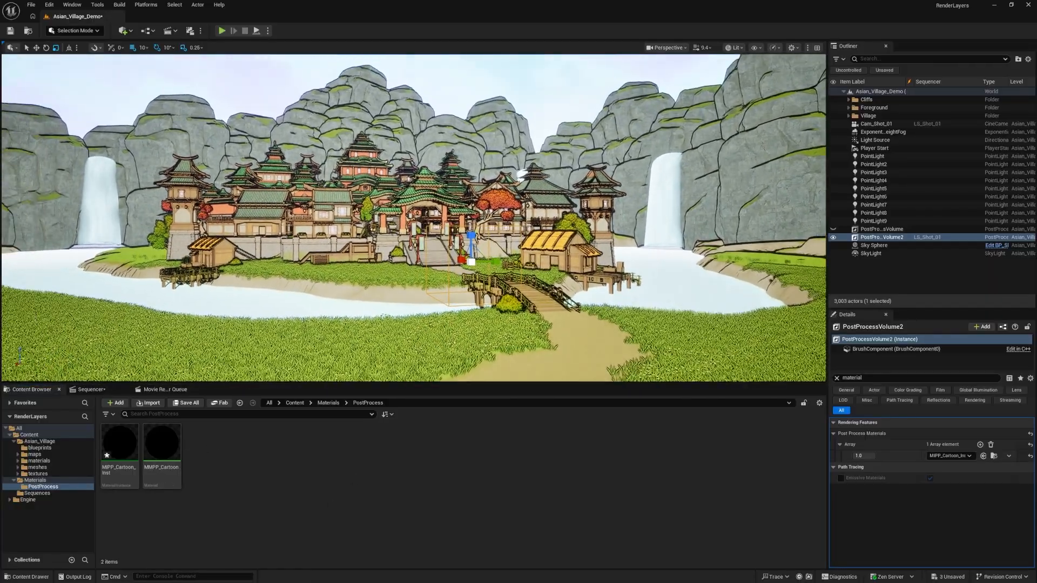
click(165, 451)
double_click(170, 449)
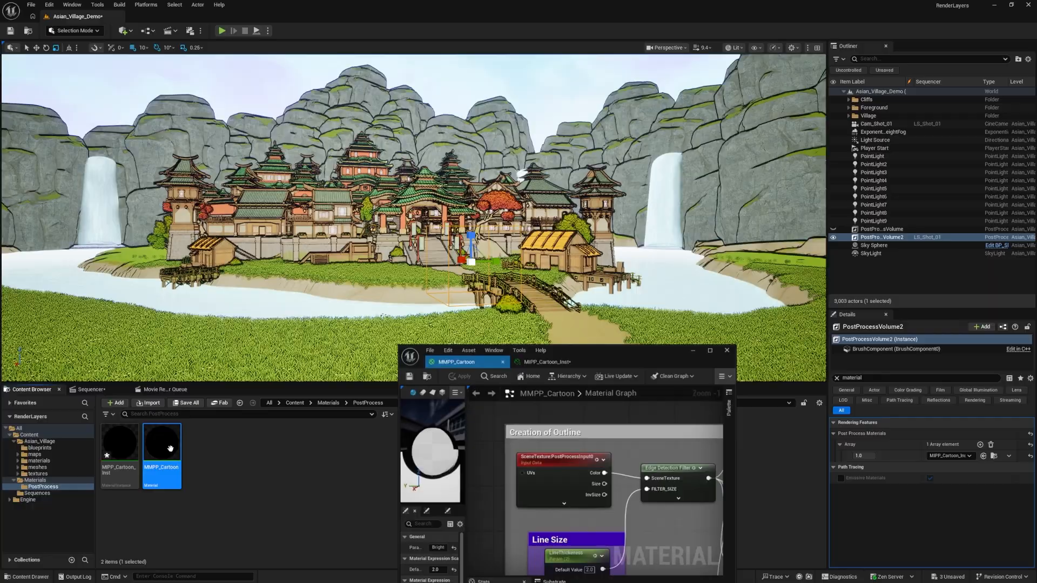
click(694, 351)
Set the Brightness parameter of MIPP_Cartoon_Inst to 1.0 and put the editor window away
double_click(120, 451)
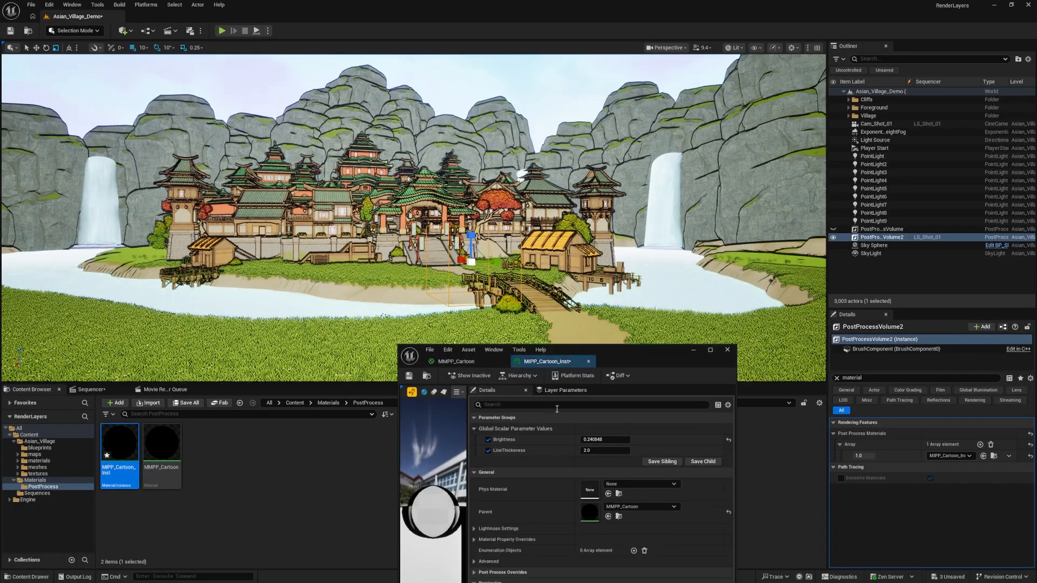
click(600, 439)
text(1.0)
key(Return)
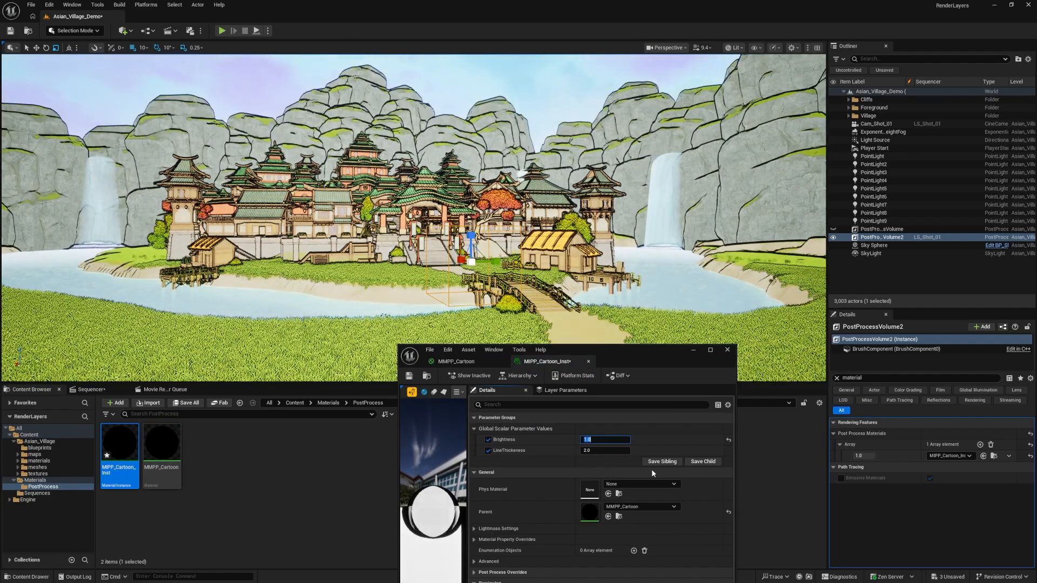
click(693, 350)
click(213, 469)
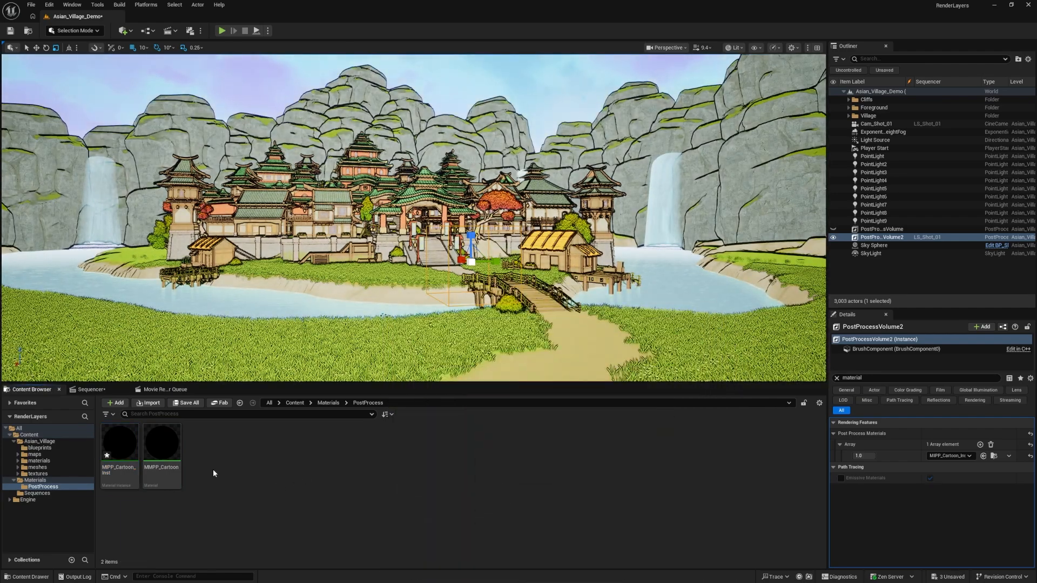
right_click(213, 467)
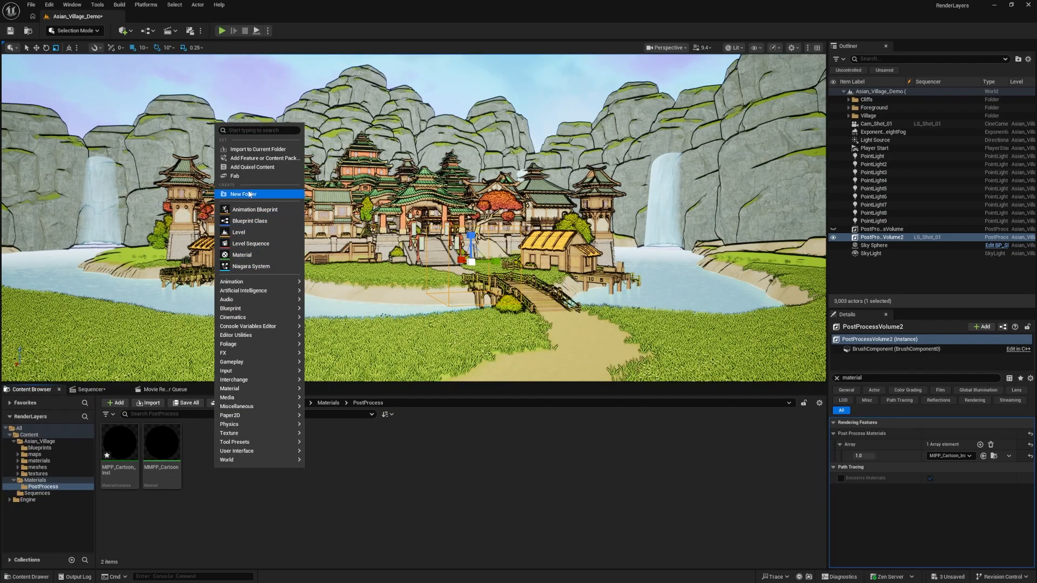
click(208, 503)
click(120, 451)
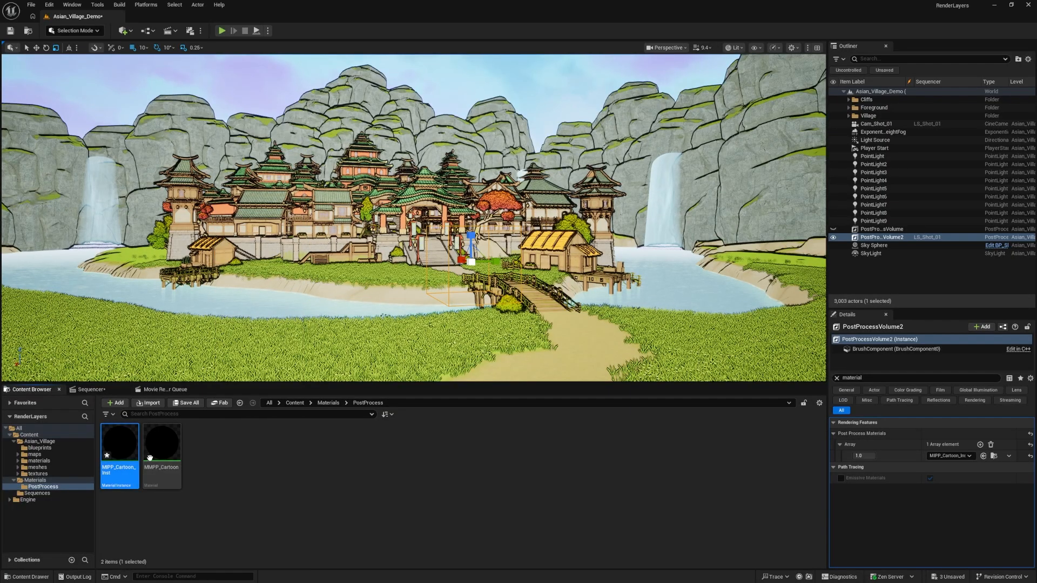
Duplicate the MMPP_Cartoon material in the PostProcess folder and rename the copy MMPP_Outlines
right_click(173, 448)
click(199, 456)
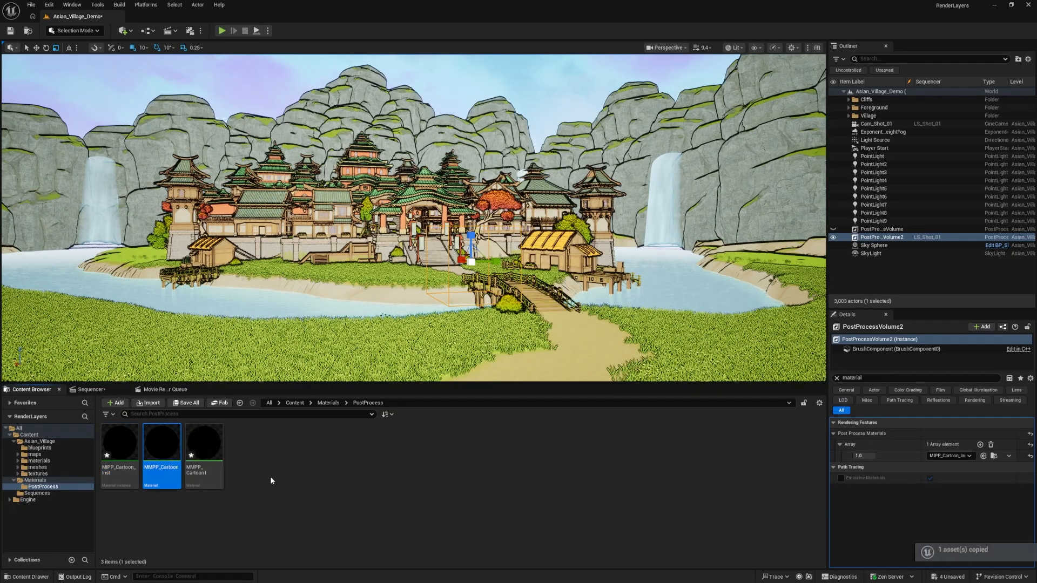
click(204, 449)
key(F2)
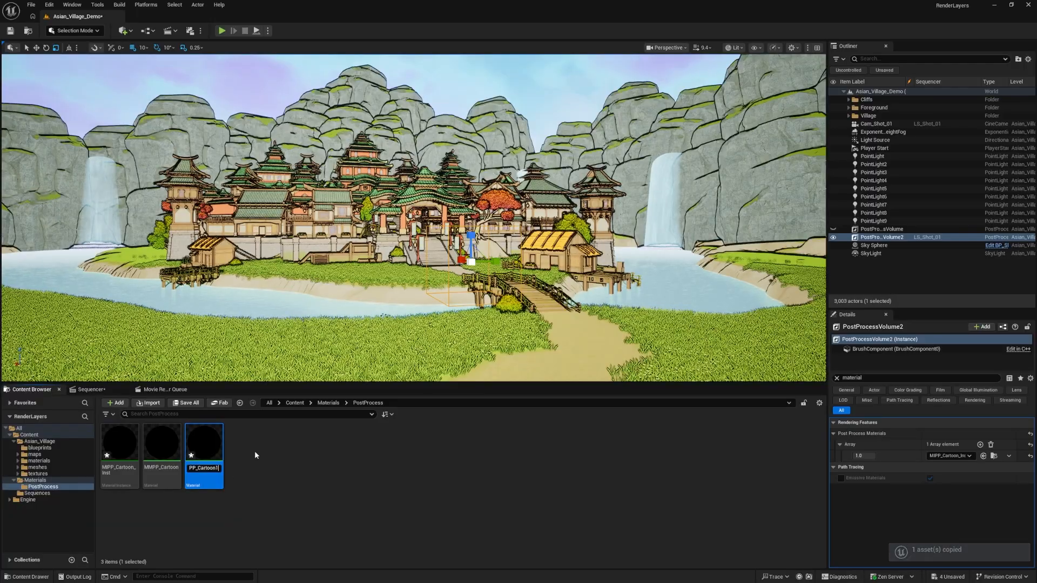
key(BackSpace)
key(BackSpace)
key(BackSpace)
key(BackSpace)
key(BackSpace)
key(BackSpace)
key(BackSpace)
key(BackSpace)
text(O)
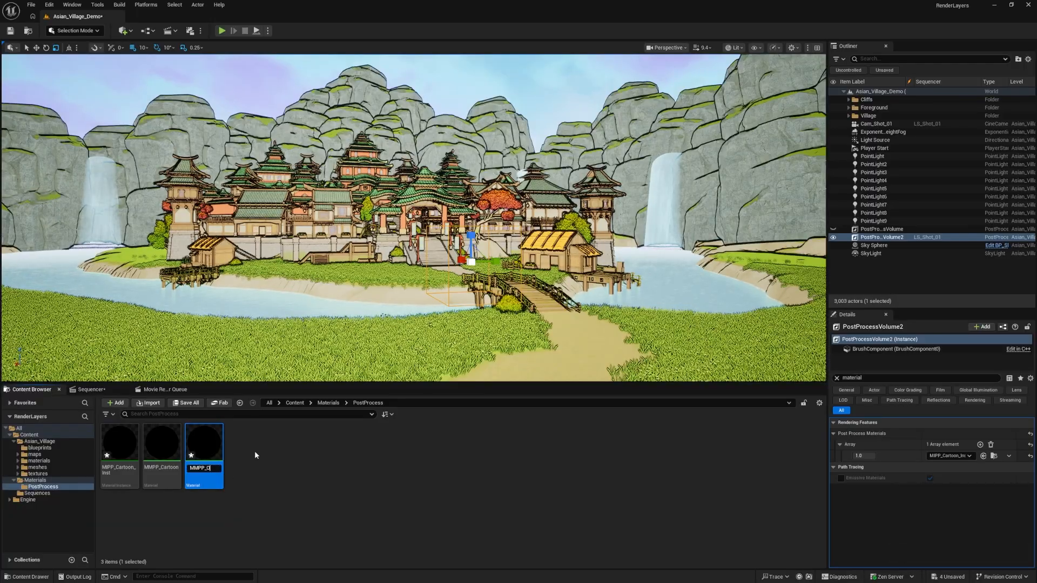
text(utlines)
key(Return)
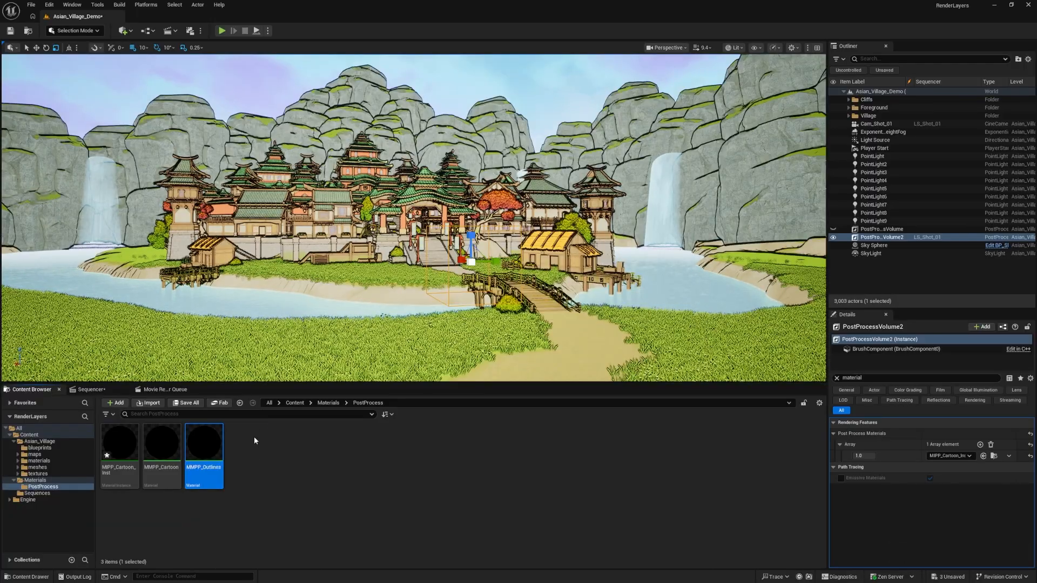
Open the MMPP_Outlines material graph and delete all nodes and comments except the main output node
double_click(212, 464)
double_click(660, 298)
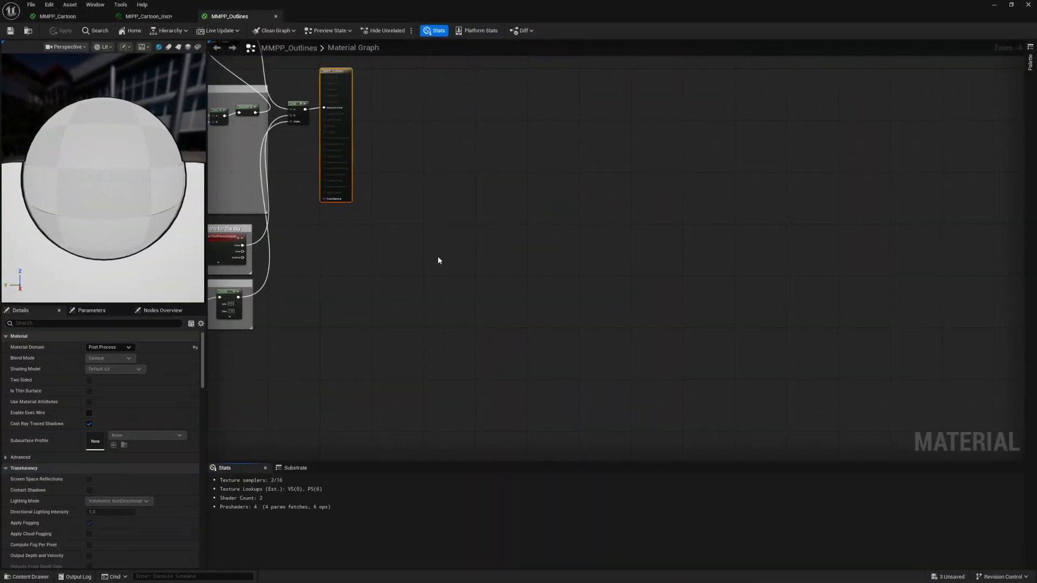
scroll(433, 259, down, 4)
right_drag(361, 270, 601, 329)
scroll(578, 357, up, 5)
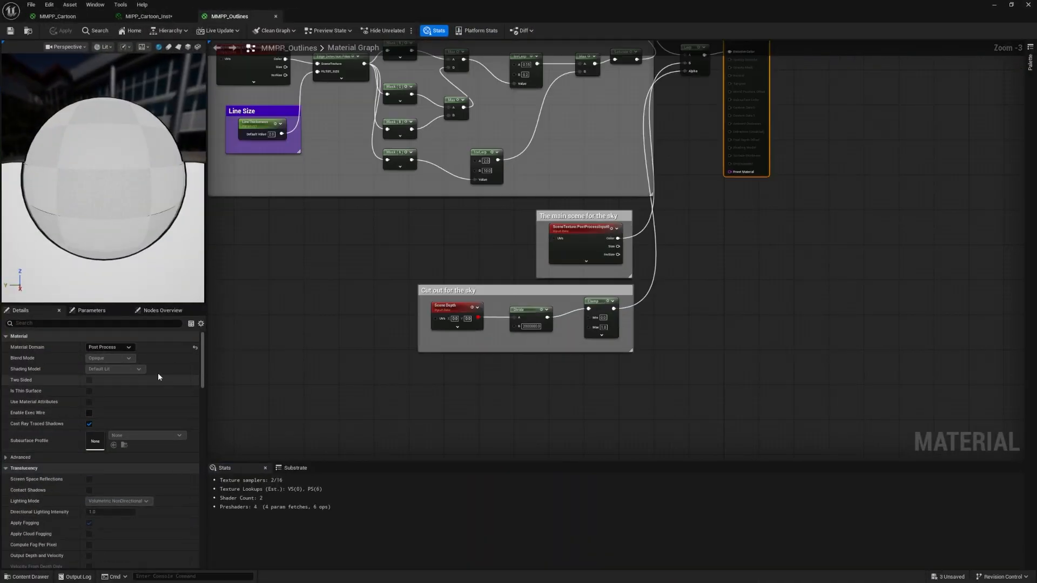
right_drag(630, 160, 630, 269)
scroll(632, 259, down, 1)
drag(683, 429, 377, 96)
key(Delete)
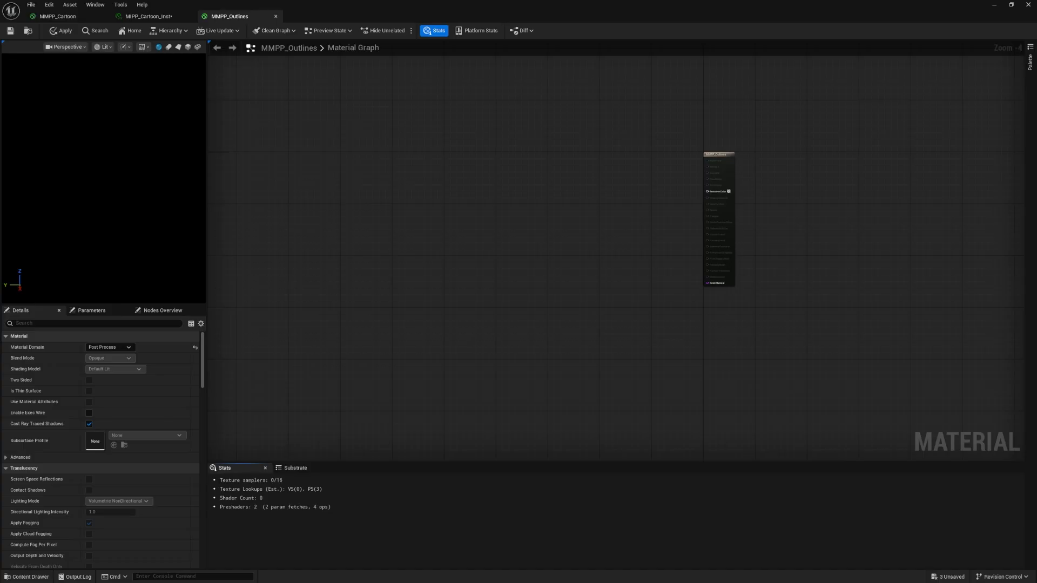
Switch to the browser, open the author's Black Outlines material on blueprintUE, and copy its node code
key(alt+Tab)
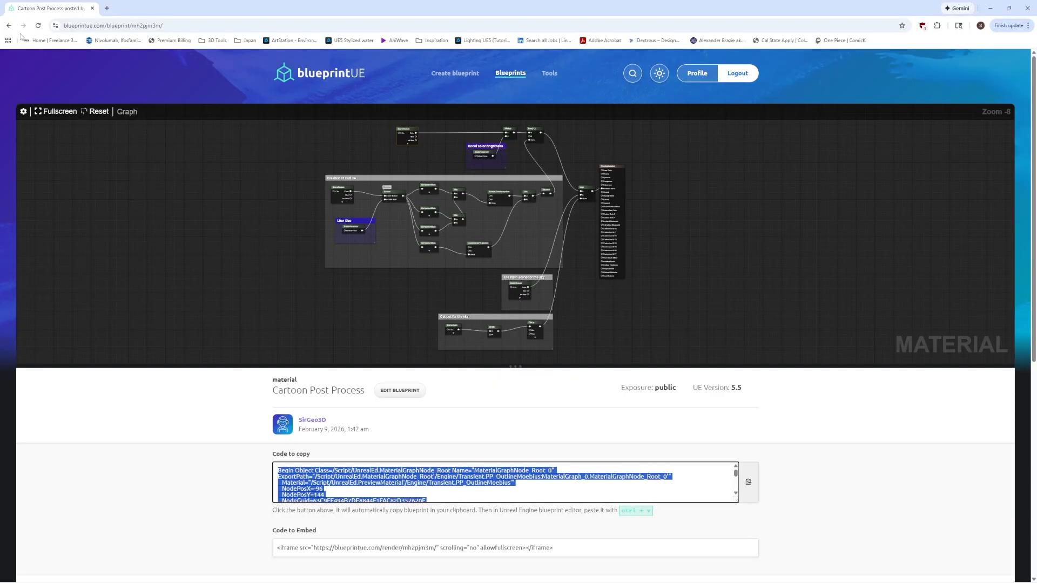
click(306, 423)
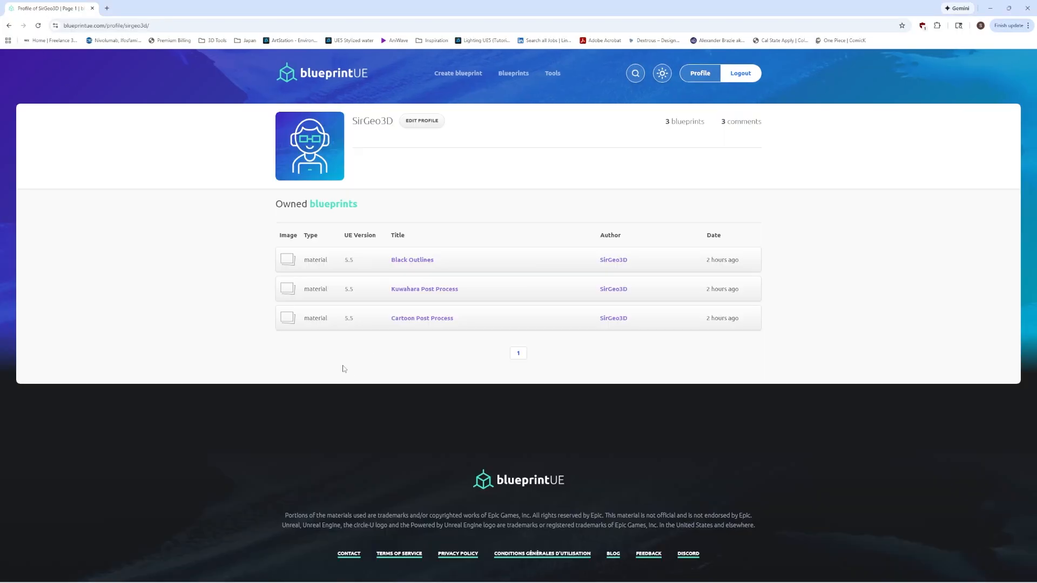
click(423, 263)
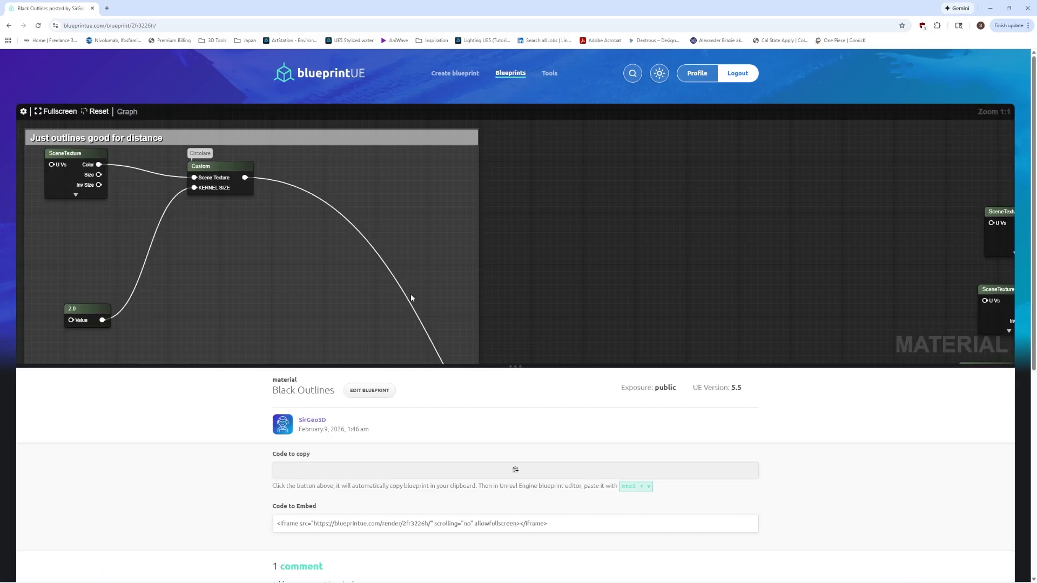
click(508, 477)
key(ctrl+a)
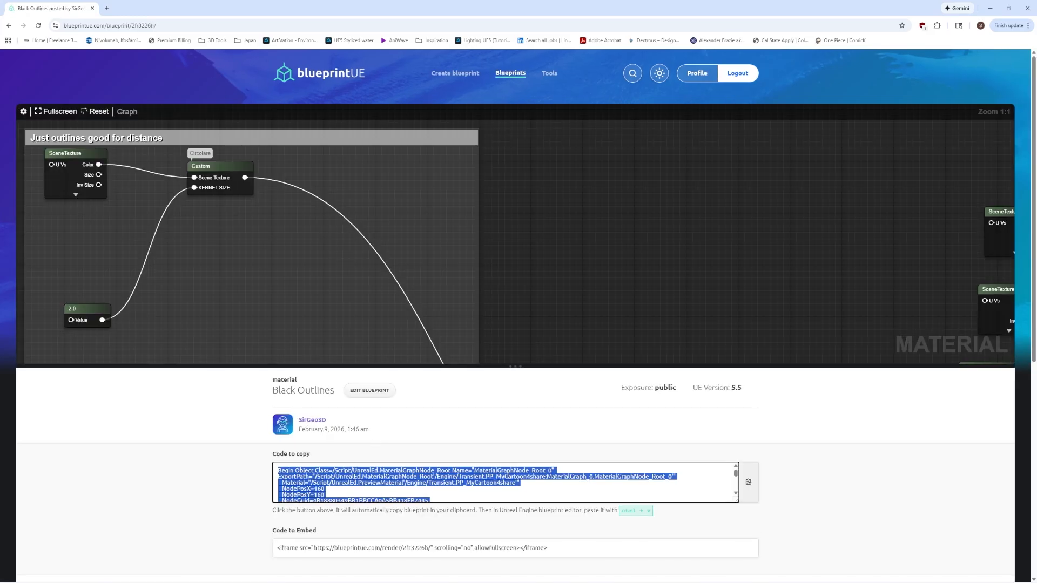
Switch back to Unreal Engine, paste the copied nodes into MMPP_Outlines, connect the final node to Emissive Color, and return to the material asset
click(645, 574)
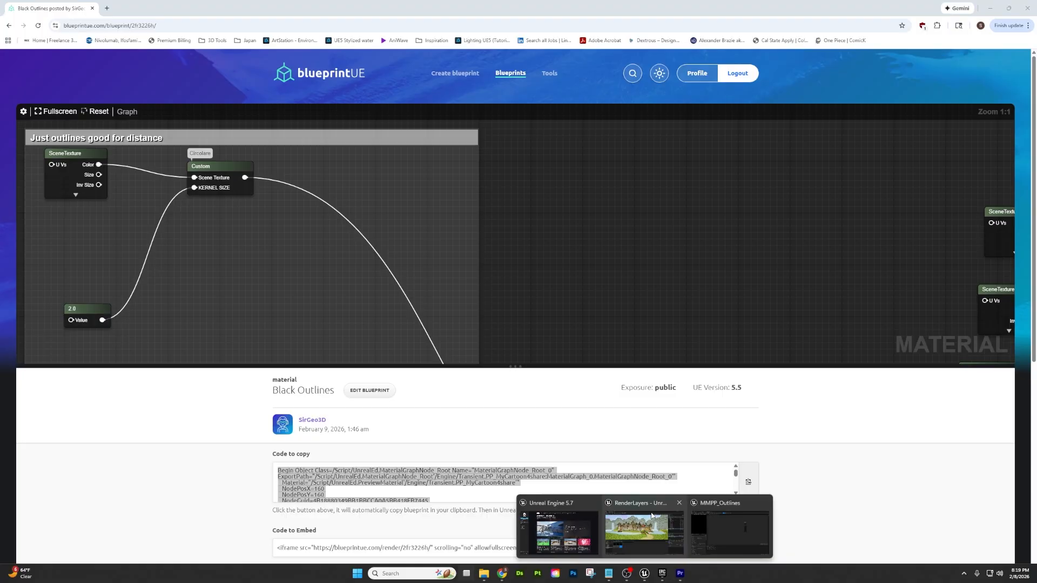
click(637, 527)
key(ctrl+v)
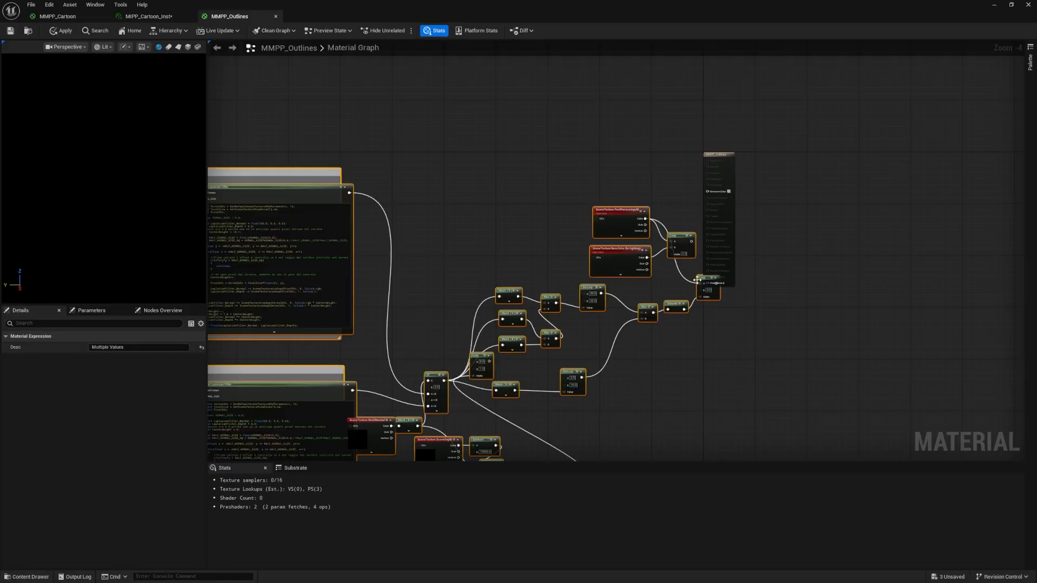
drag(697, 280, 708, 192)
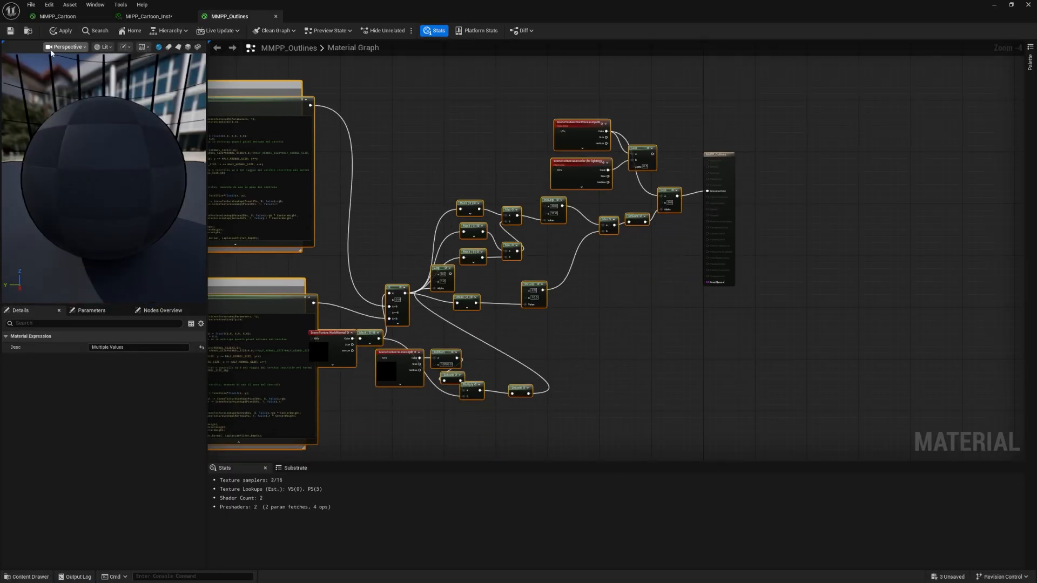
click(28, 31)
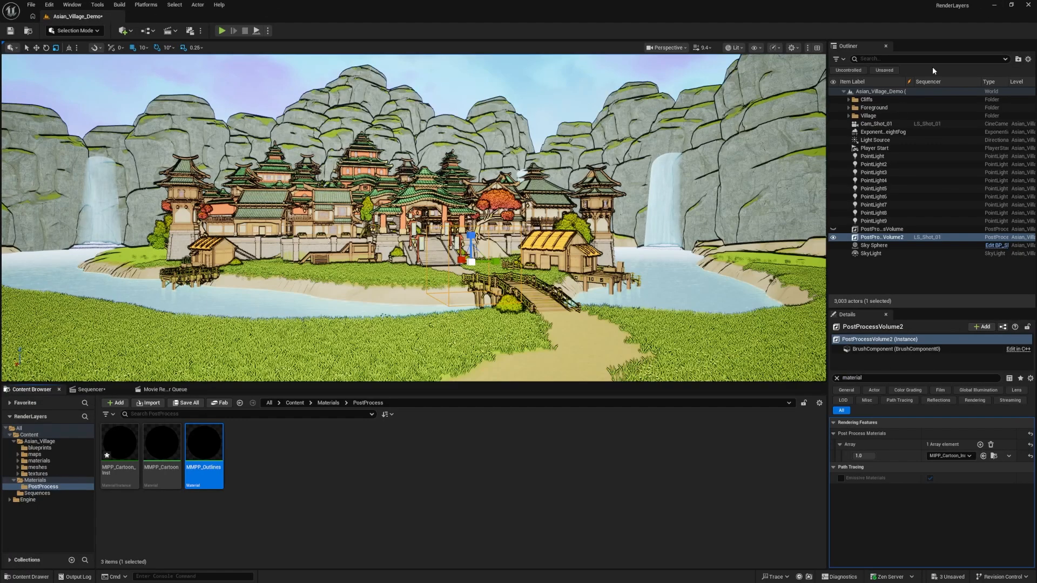
click(266, 468)
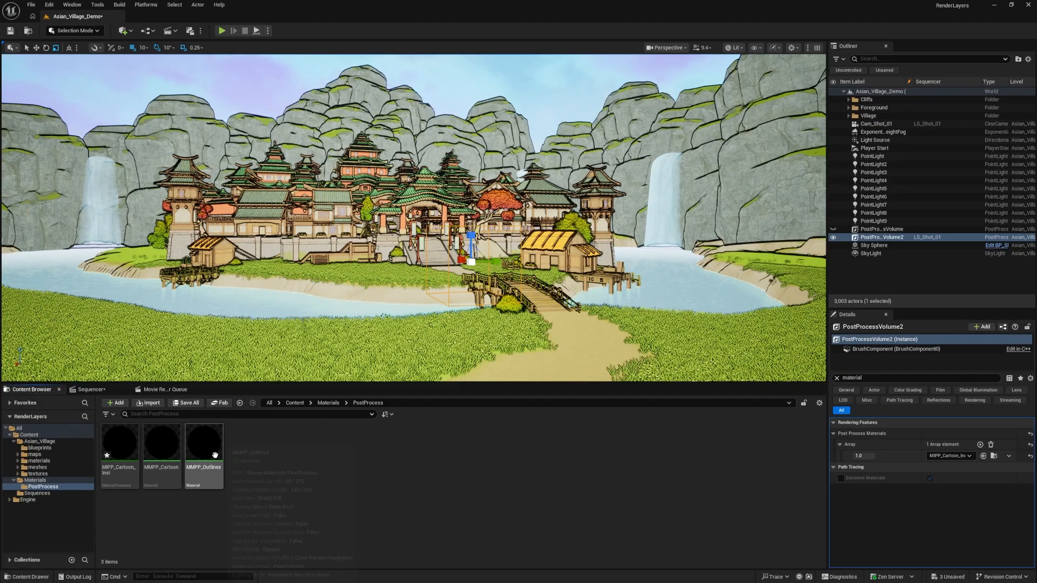
Replace PostProcessVolume2's post process material with MMPP_Outlines and inspect the black outlines on the village
drag(204, 454, 944, 457)
right_drag(414, 218, 416, 221)
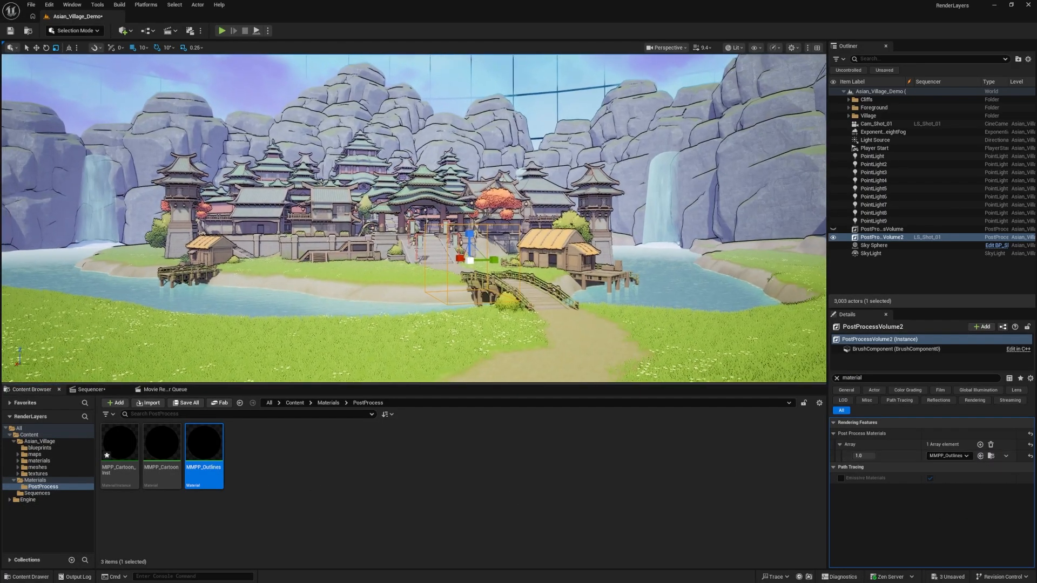
right_drag(154, 163, 149, 160)
key(d)
key(a)
key(d)
key(a)
right_drag(352, 204, 357, 206)
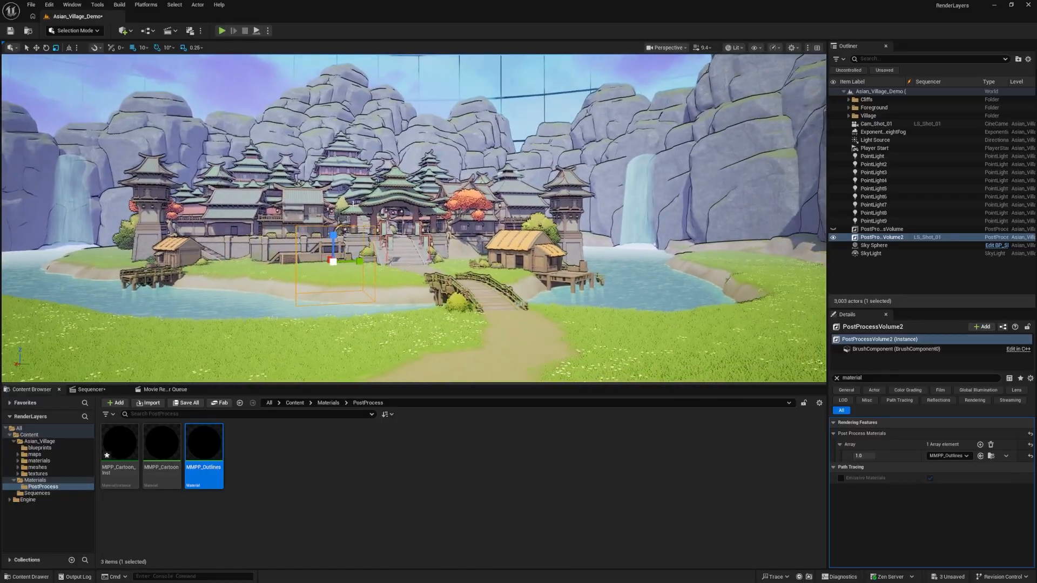
right_drag(651, 234, 656, 240)
key(d)
Make the original PostProcessVolume visible and set the weight of its existing post process material to 1.0
click(846, 232)
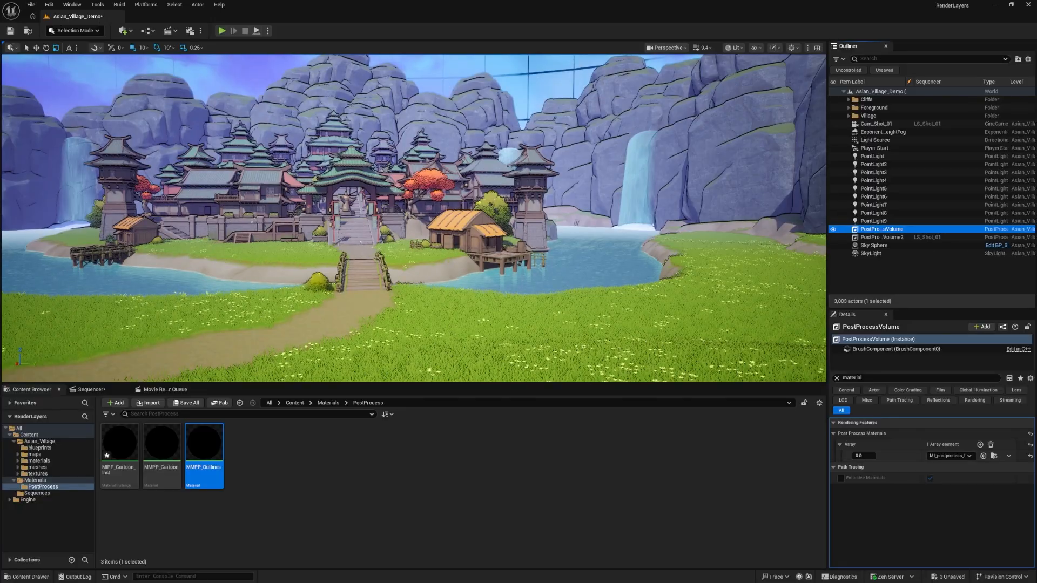
double_click(838, 231)
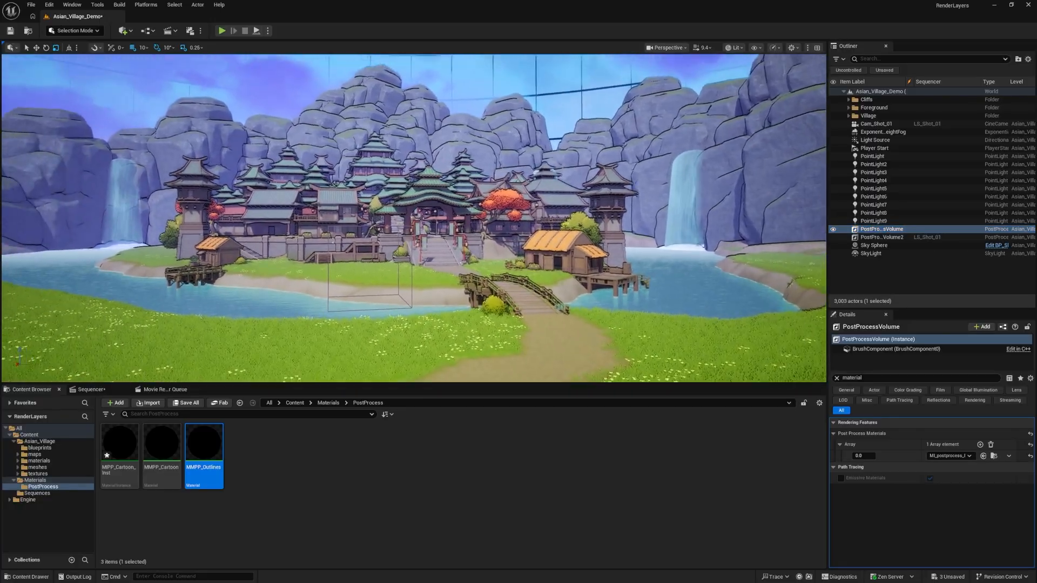
right_drag(513, 236, 536, 248)
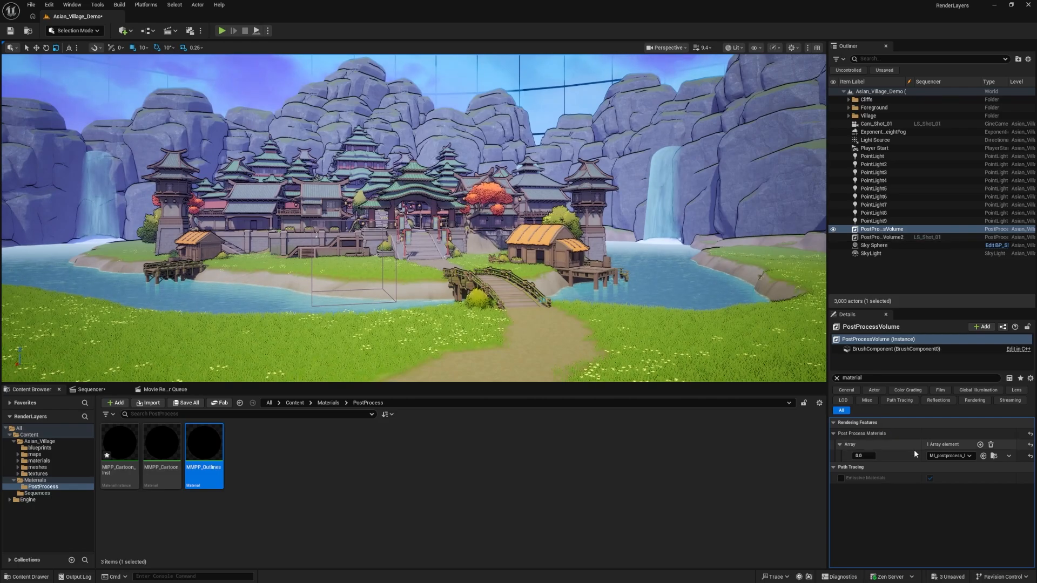
click(863, 455)
text(1)
key(Return)
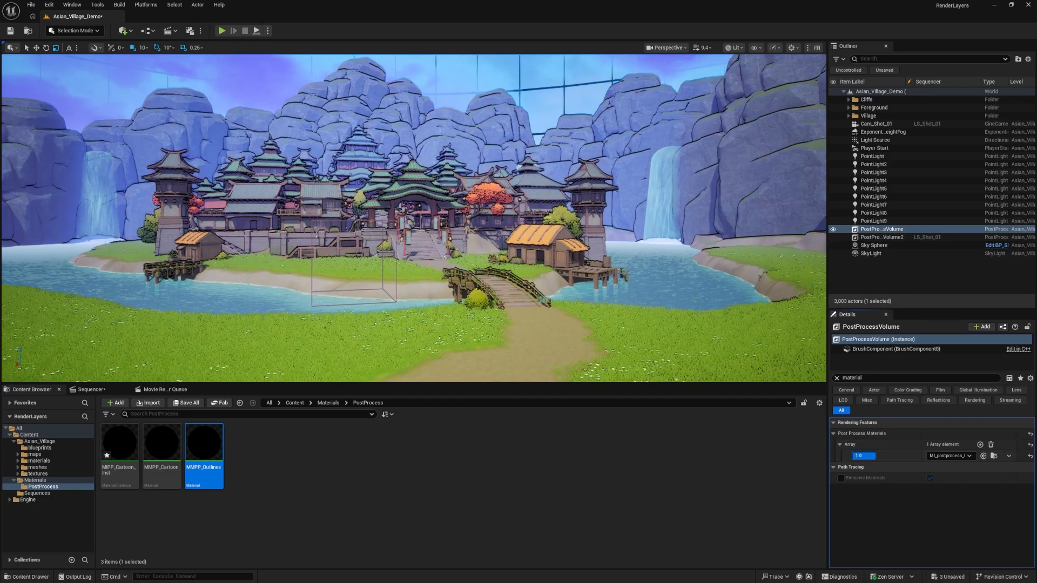
Add a second post process material entry to PostProcessVolume as an asset reference and assign MMPP_Outlines to it
click(980, 444)
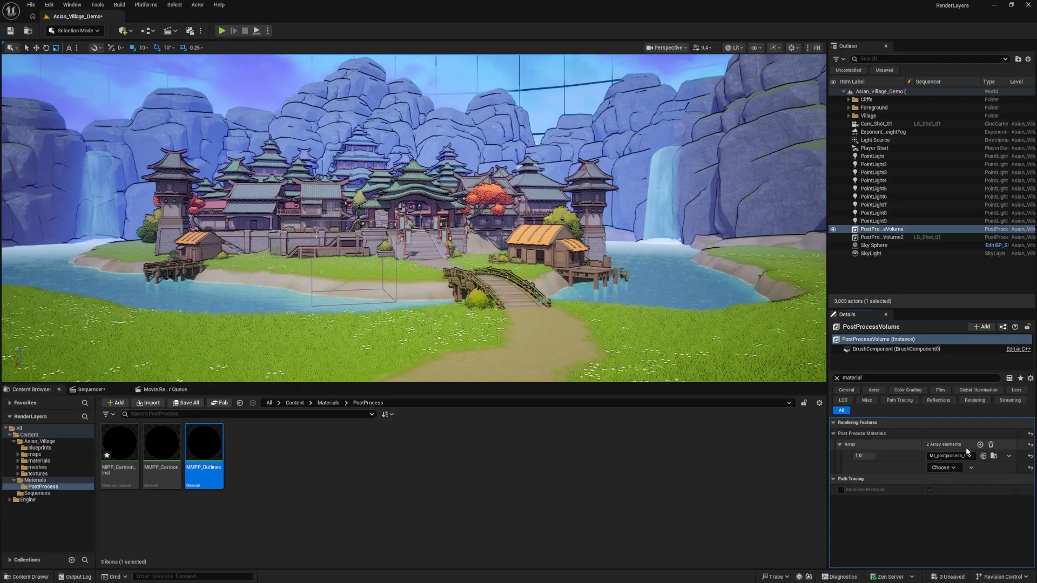
drag(204, 454, 927, 474)
click(944, 469)
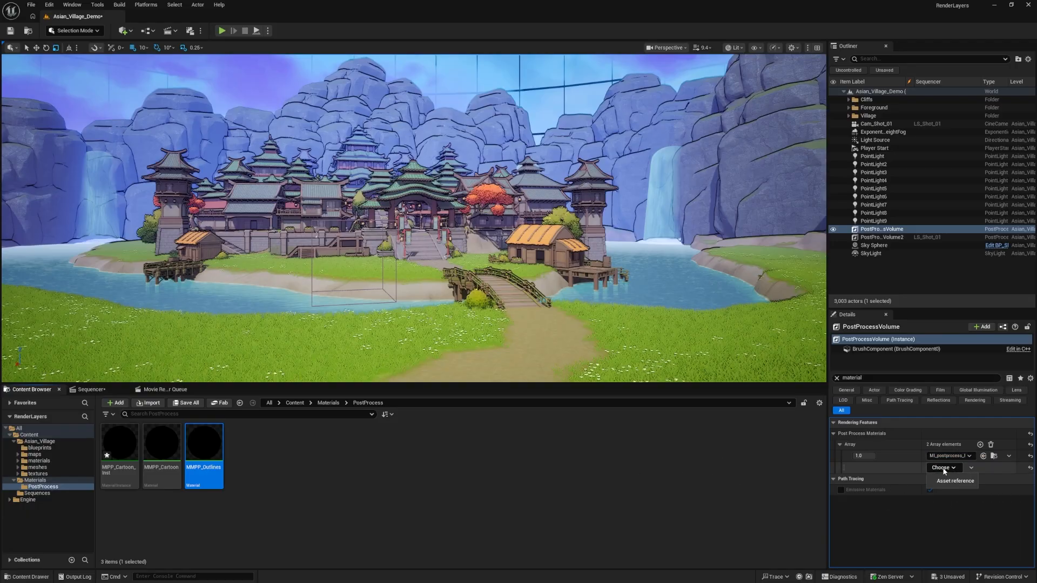
click(950, 480)
drag(204, 454, 936, 468)
Delete PostProcessVolume2 from the level despite its LS_Shot_01 reference
click(860, 237)
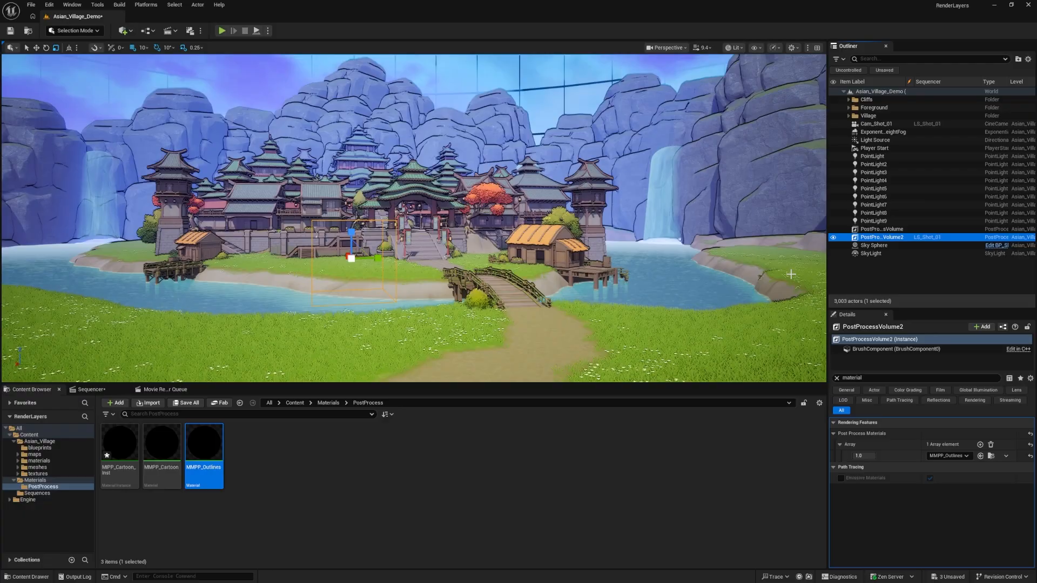
key(Delete)
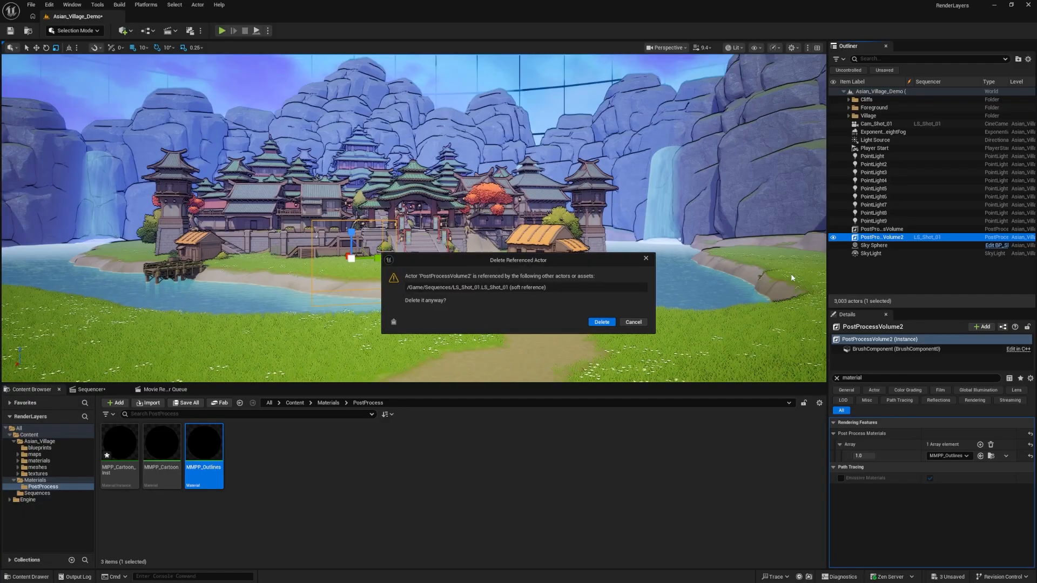
click(602, 323)
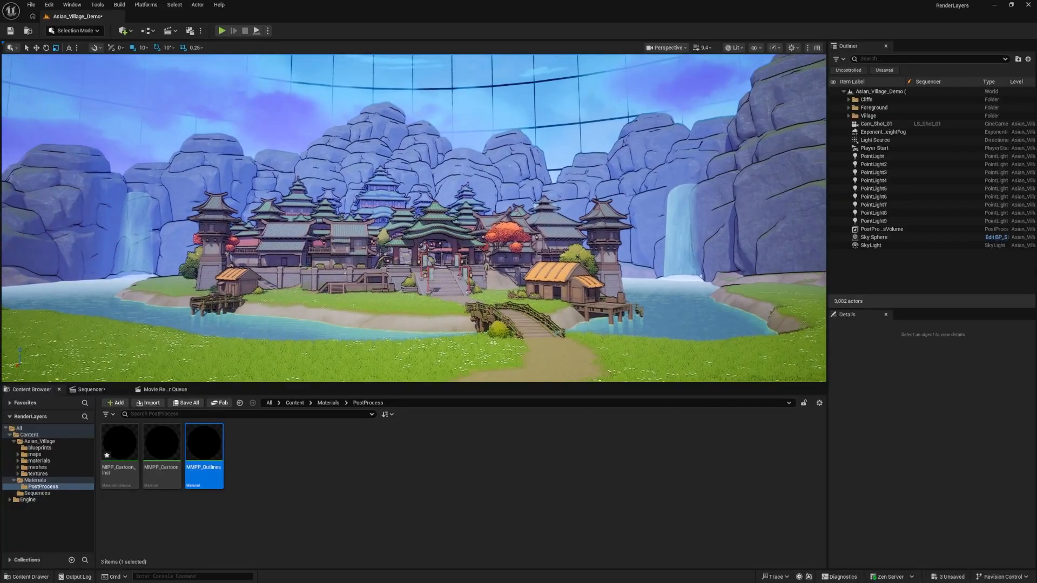
click(241, 441)
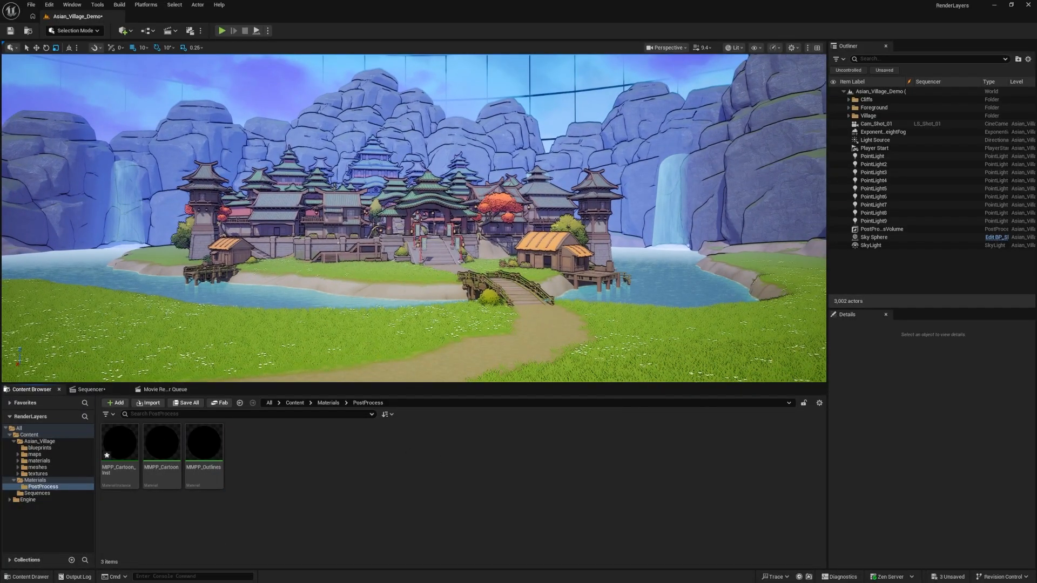
Switch to the browser, copy the node code of the Kuwahara Post Process material on blueprintUE, and return to Unreal Engine
key(alt+Tab)
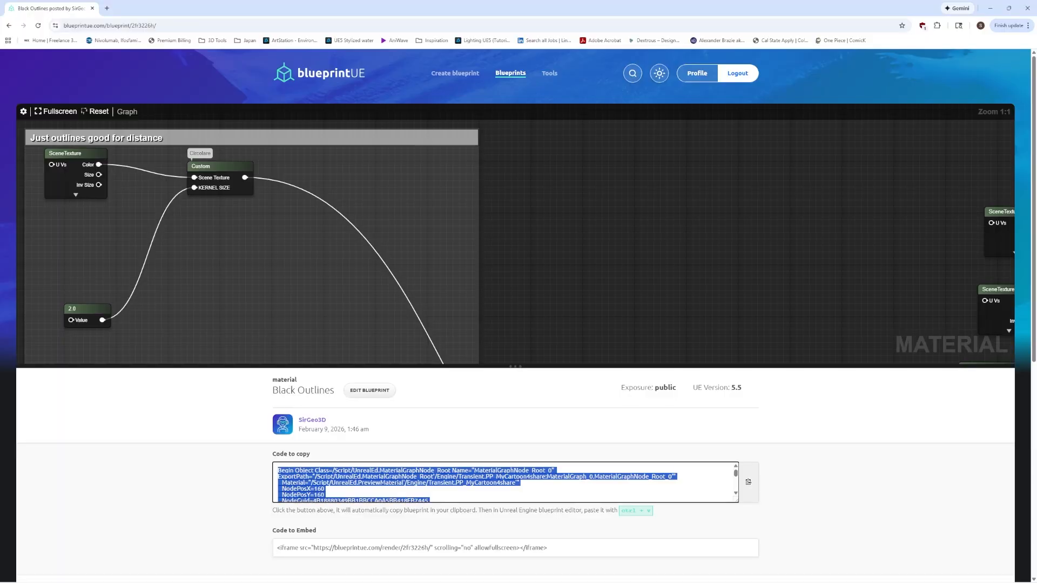
click(10, 26)
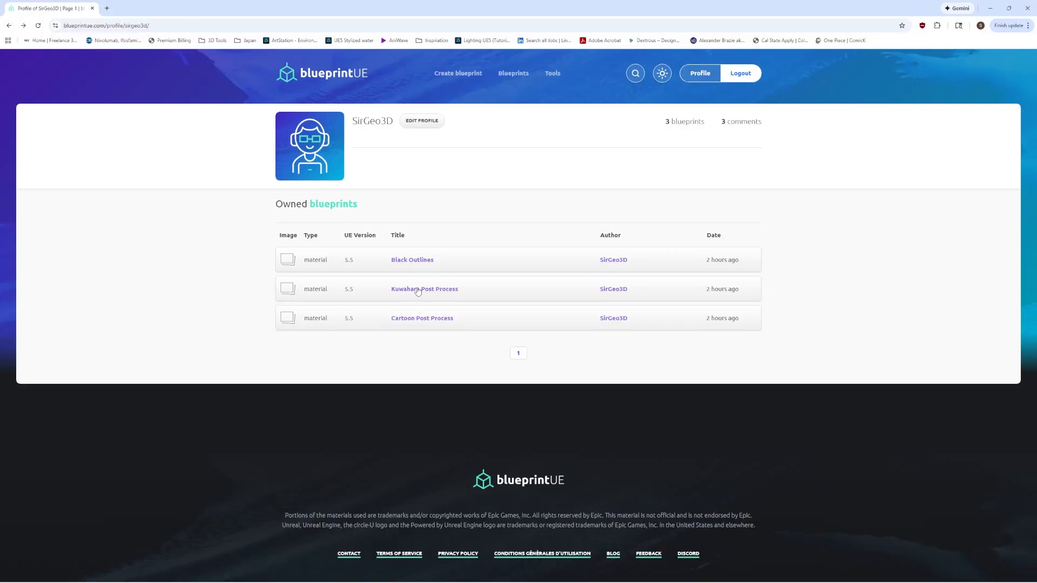
click(417, 290)
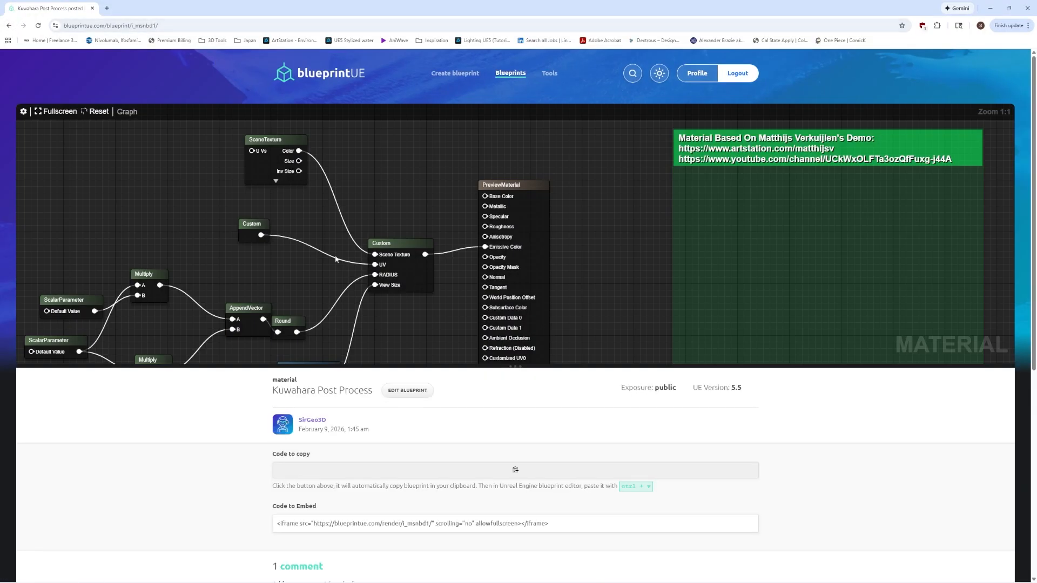
click(496, 469)
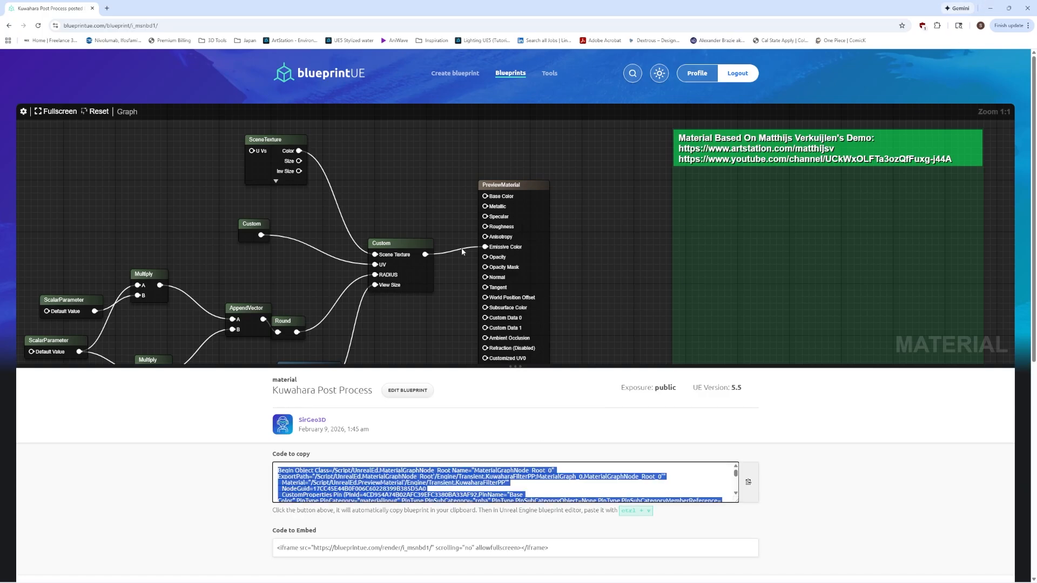
click(989, 6)
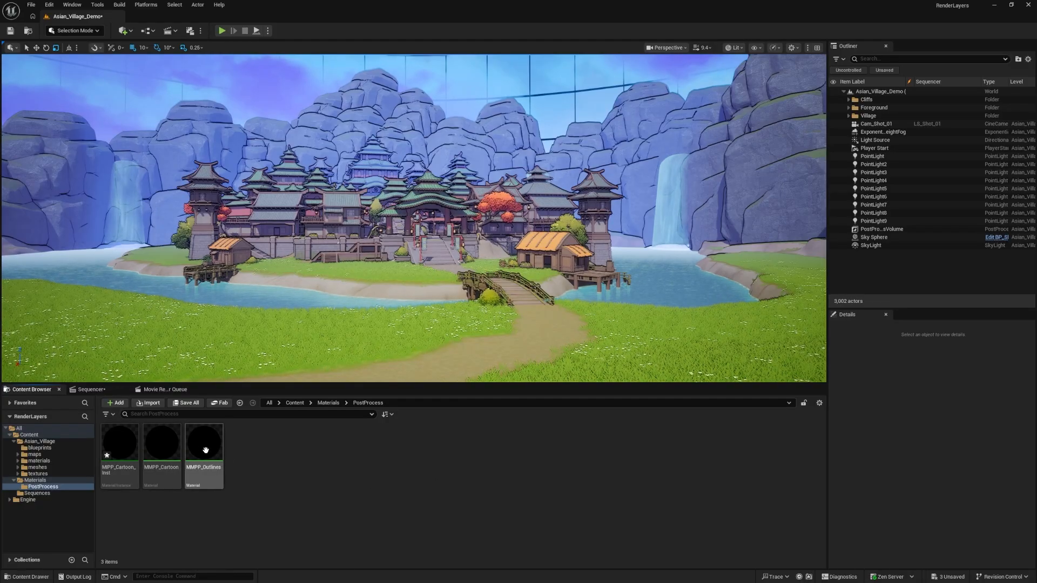
Replace the outline nodes in the MMPP_Outlines material graph with the copied Kuwahara nodes, keeping the main output node
double_click(203, 440)
scroll(474, 274, down, 4)
drag(650, 364, 369, 165)
key(Delete)
key(ctrl+v)
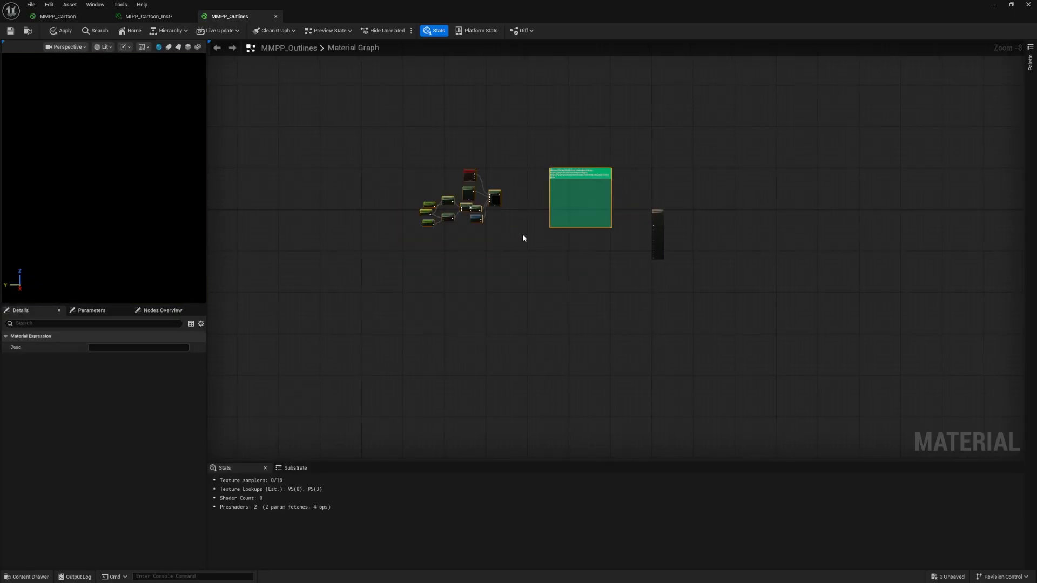
Move the pasted Kuwahara nodes beside the main output, connect the final node to Emissive Color, and return to the level
scroll(526, 190, up, 4)
drag(537, 154, 883, 232)
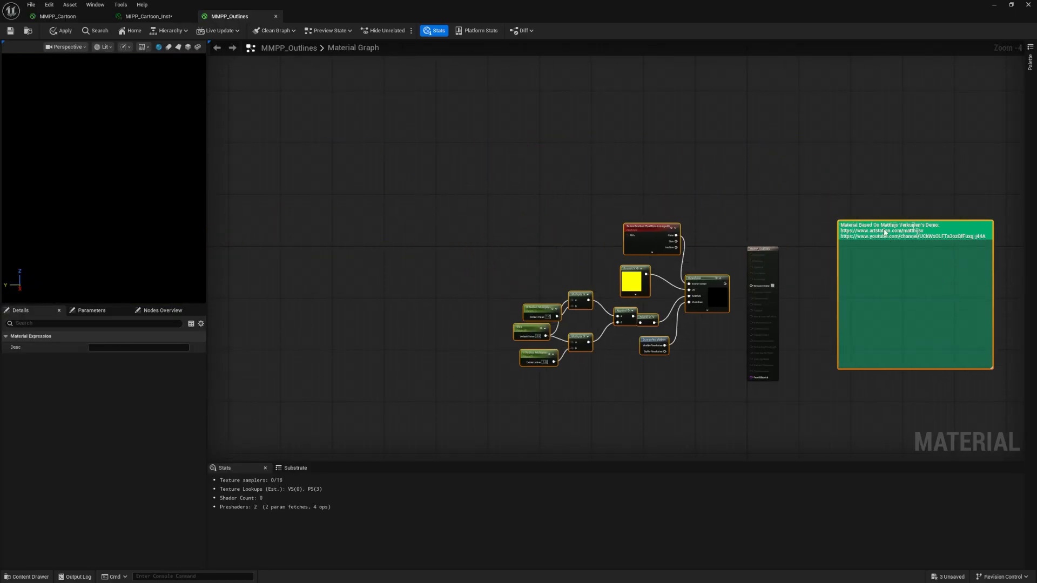
scroll(774, 252, up, 4)
right_drag(685, 331, 507, 306)
click(508, 306)
drag(499, 289, 551, 292)
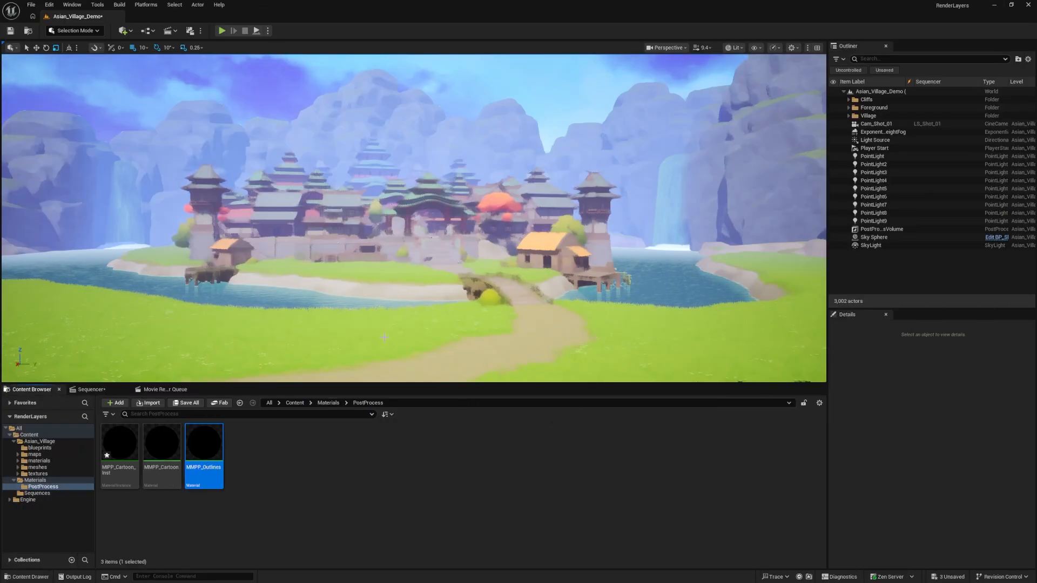
Rename the MMPP_Outlines material in the PostProcess folder to Kuwahara
click(261, 465)
click(205, 451)
key(F2)
text(Kuwahara)
key(Return)
Create a material instance of the Kuwahara material, named Kuwahara_Inst
right_click(118, 443)
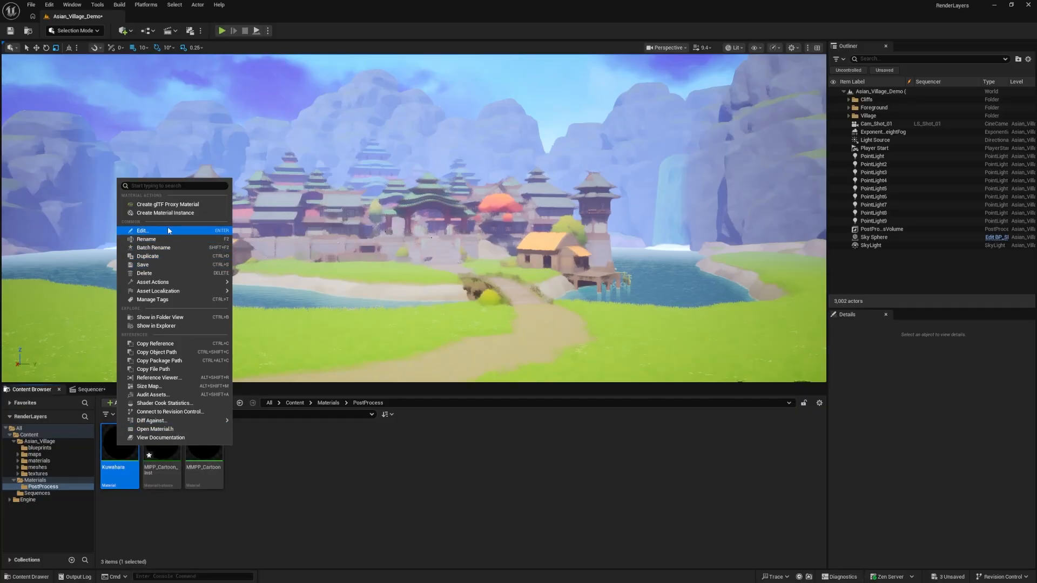
click(163, 213)
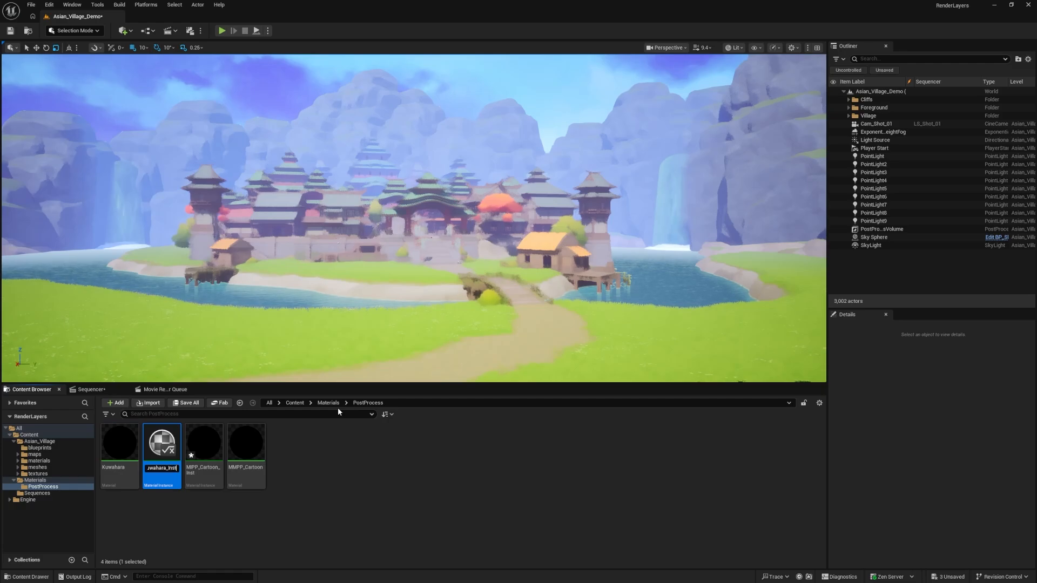
key(Return)
click(440, 487)
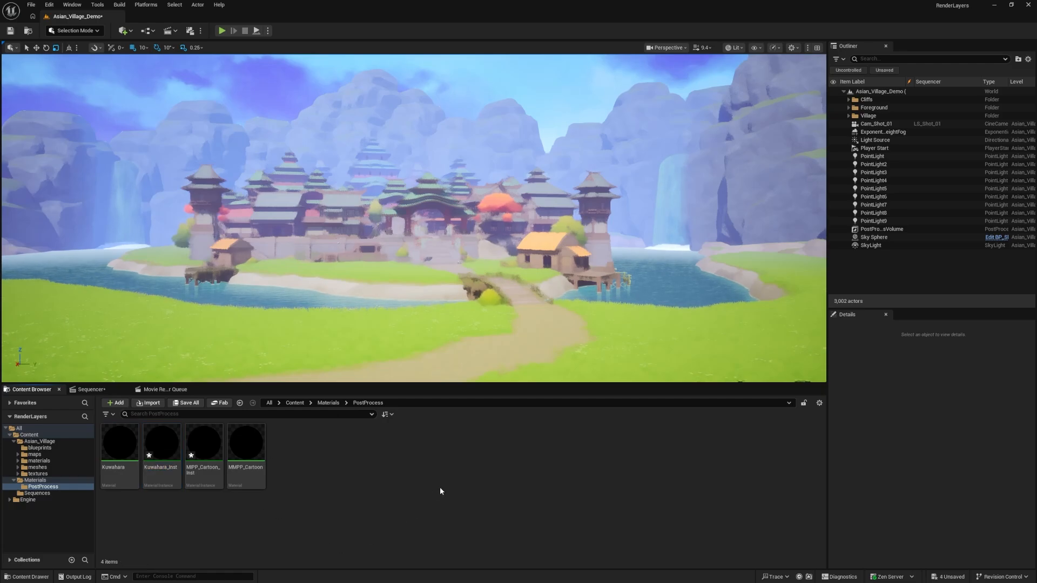
Assign Kuwahara_Inst to PostProcessVolume's second post process material entry and inspect the painterly effect on the village
click(915, 229)
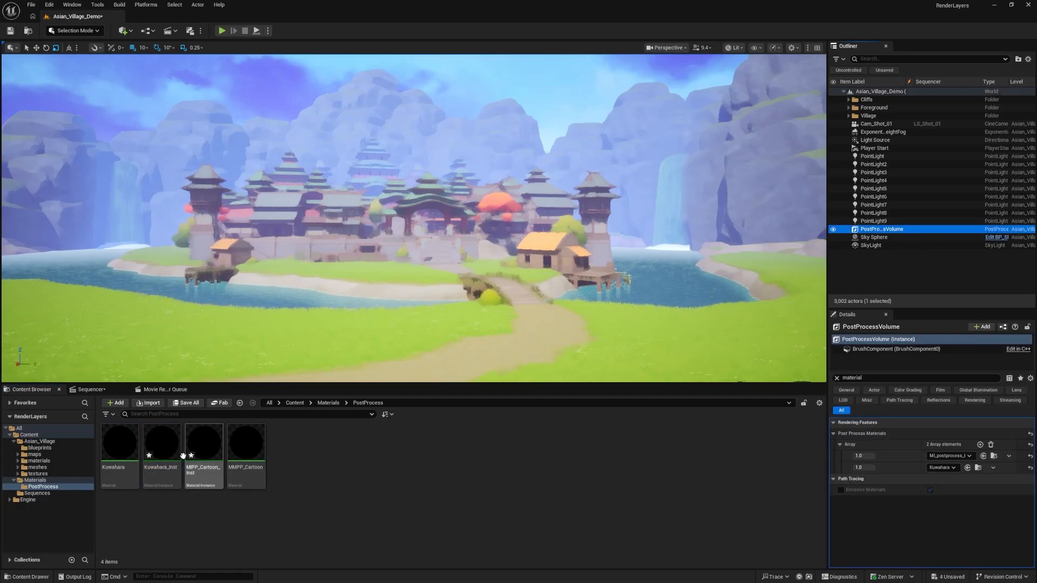
drag(162, 444, 942, 468)
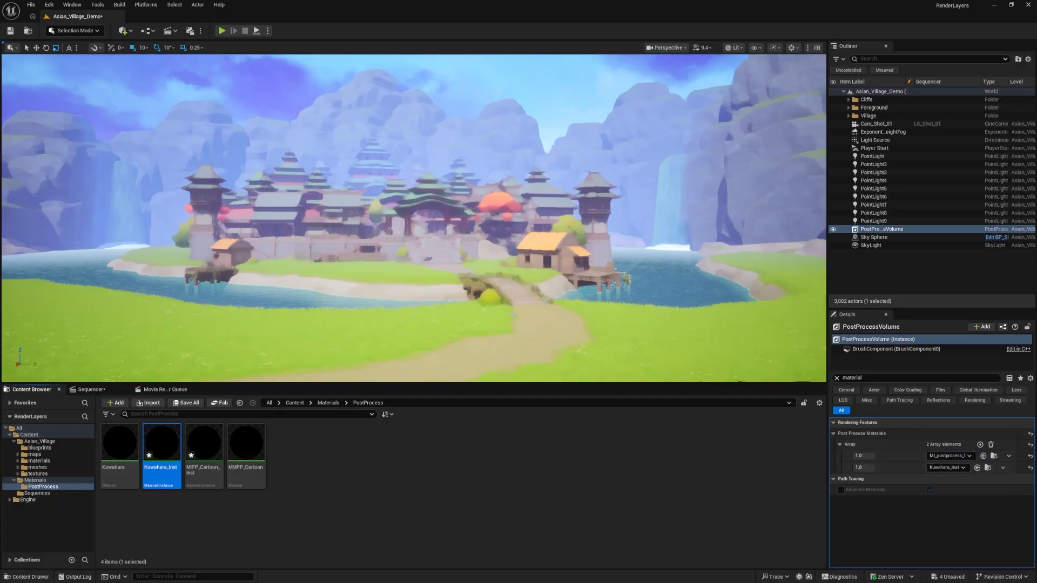
key(a)
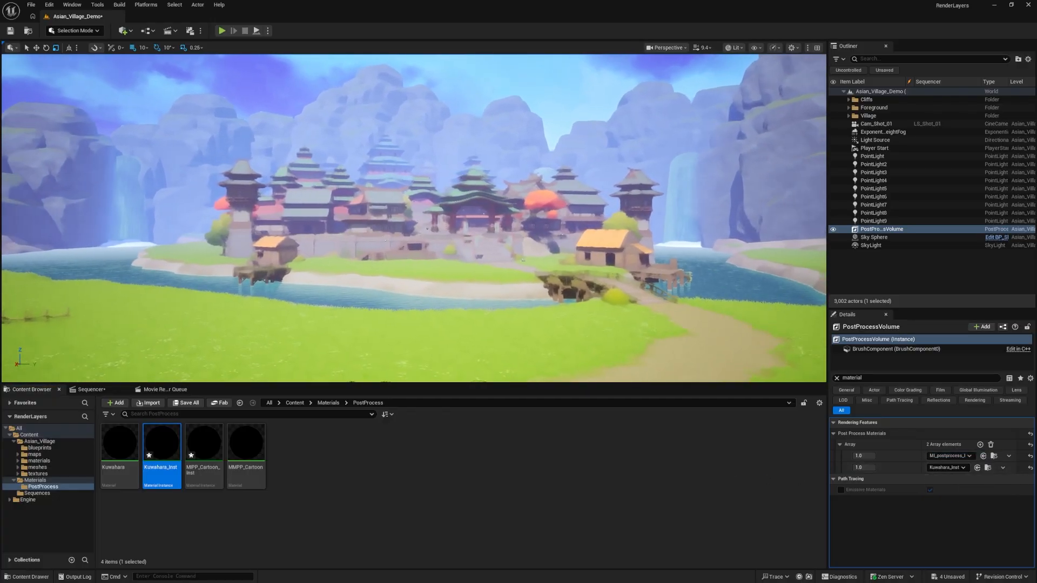
key(d)
key(a)
mouse_move(414, 219)
right_down()
mouse_move(422, 224)
mouse_move(413, 227)
right_up()
key(w)
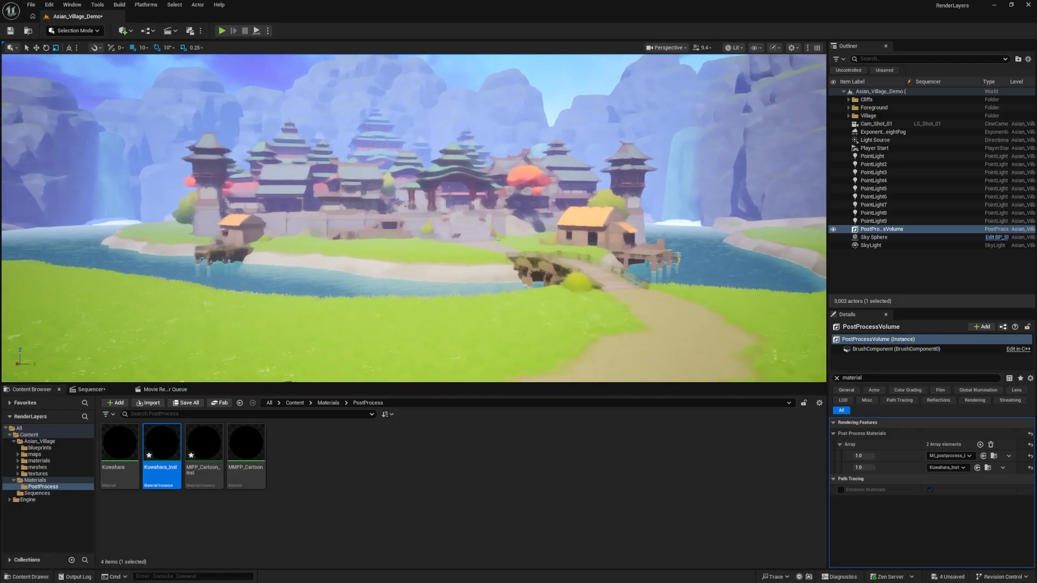
key(s)
Open Kuwahara_Inst in a smaller window over the level and enable its Size, X Radius Multiplier and Y Radius Multiplier parameters
double_click(161, 443)
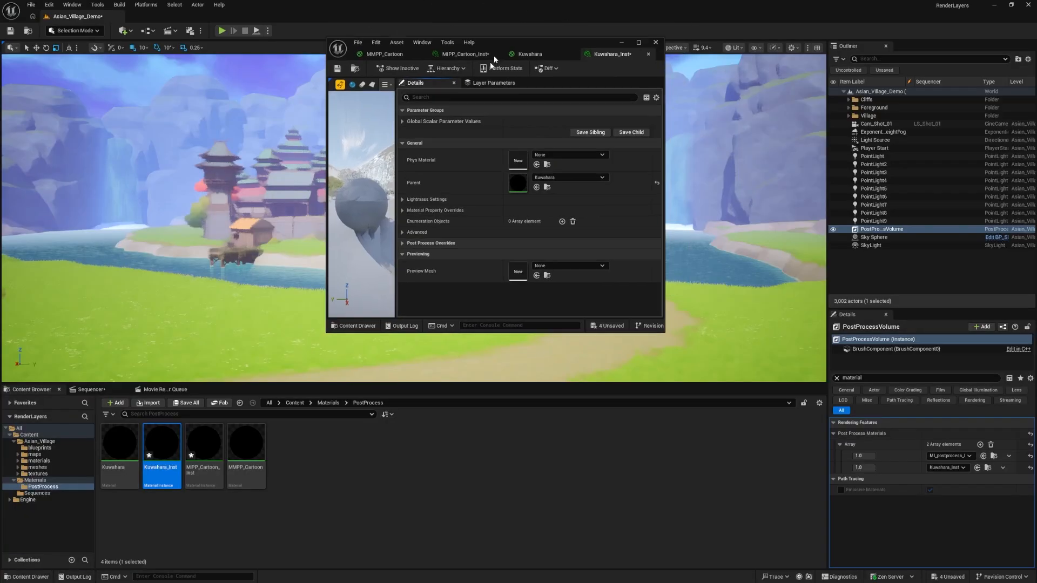
drag(494, 55, 291, 333)
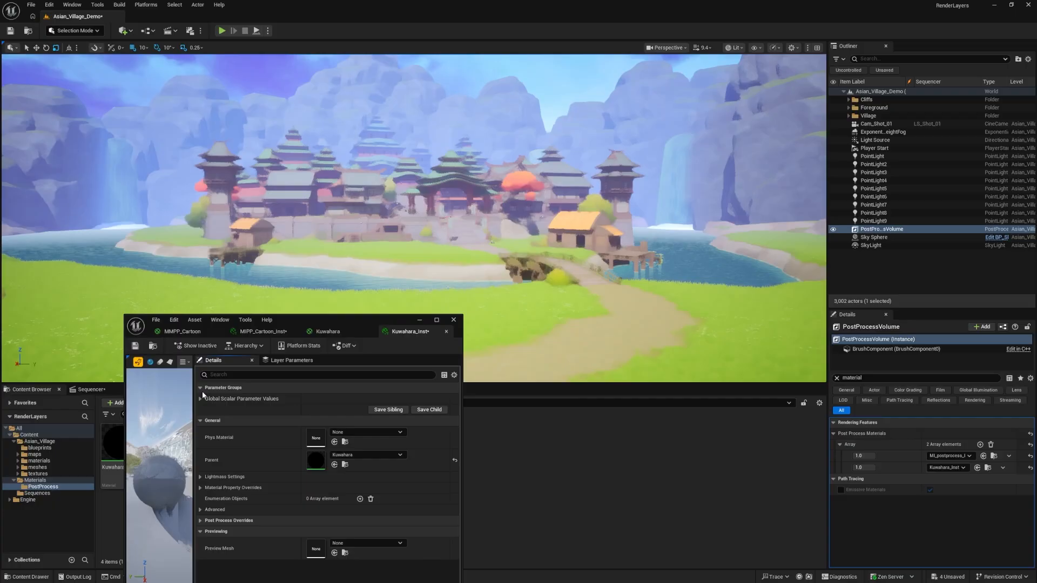
click(206, 397)
click(215, 409)
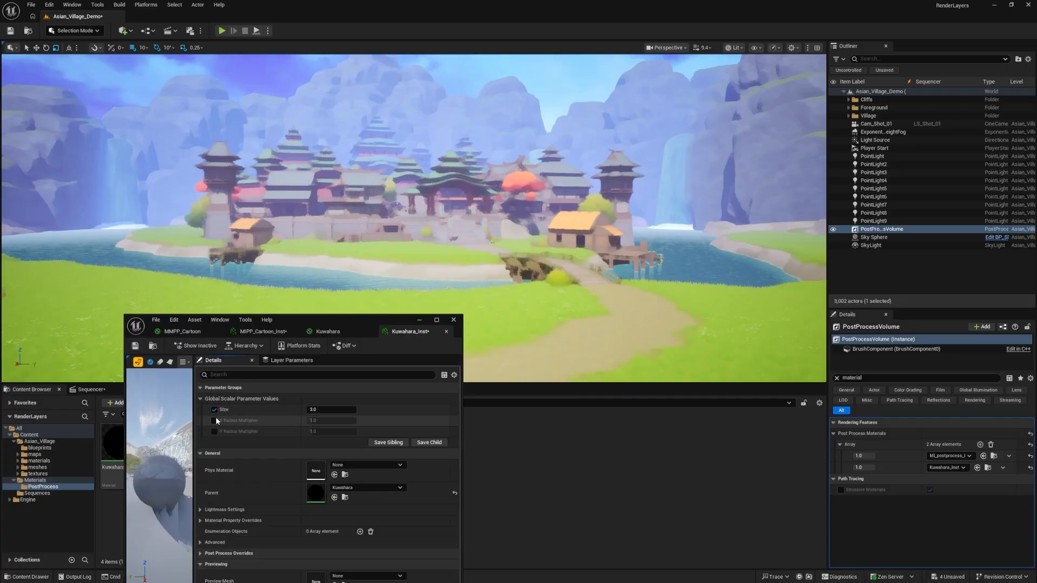
click(215, 420)
click(215, 431)
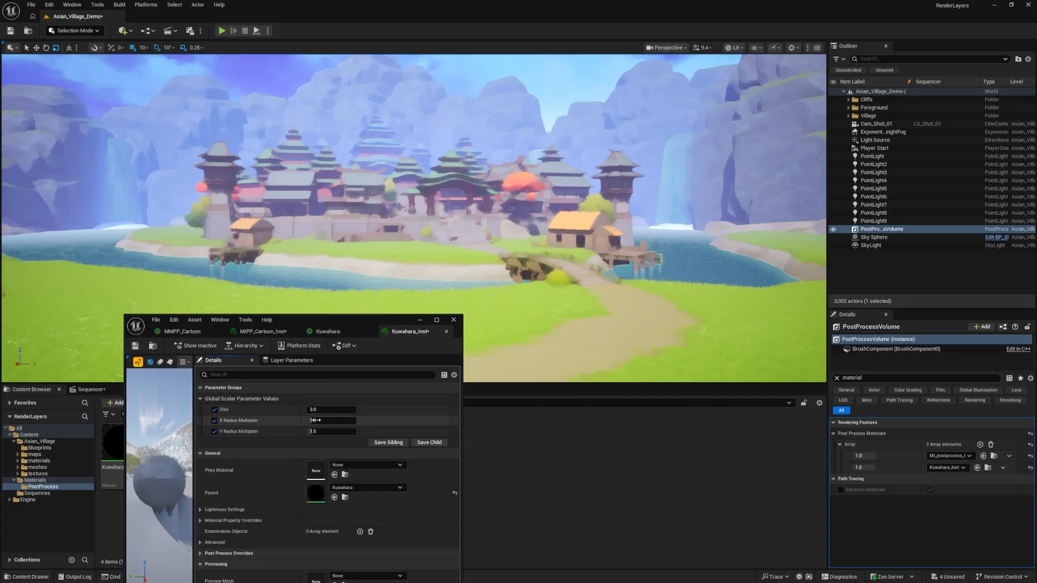
Reduce Kuwahara_Inst's Size to about 1.16 and both radius multipliers to about 0.87, and inspect the village without the editor window
drag(329, 432, 301, 410)
right_drag(413, 218, 424, 199)
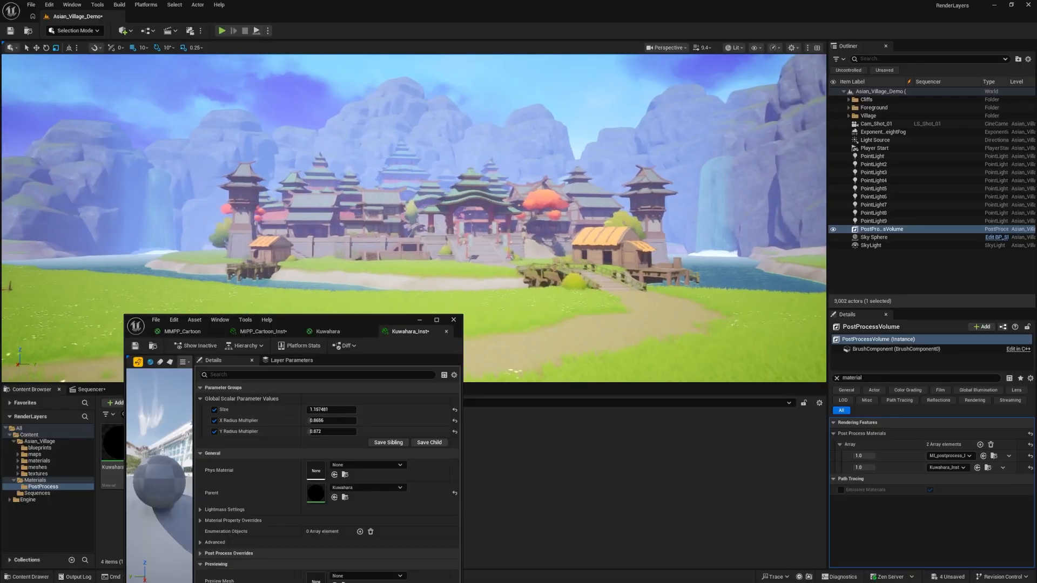
click(420, 319)
mouse_move(420, 270)
right_down()
mouse_move(420, 318)
mouse_move(409, 254)
right_up()
right_drag(424, 200, 415, 211)
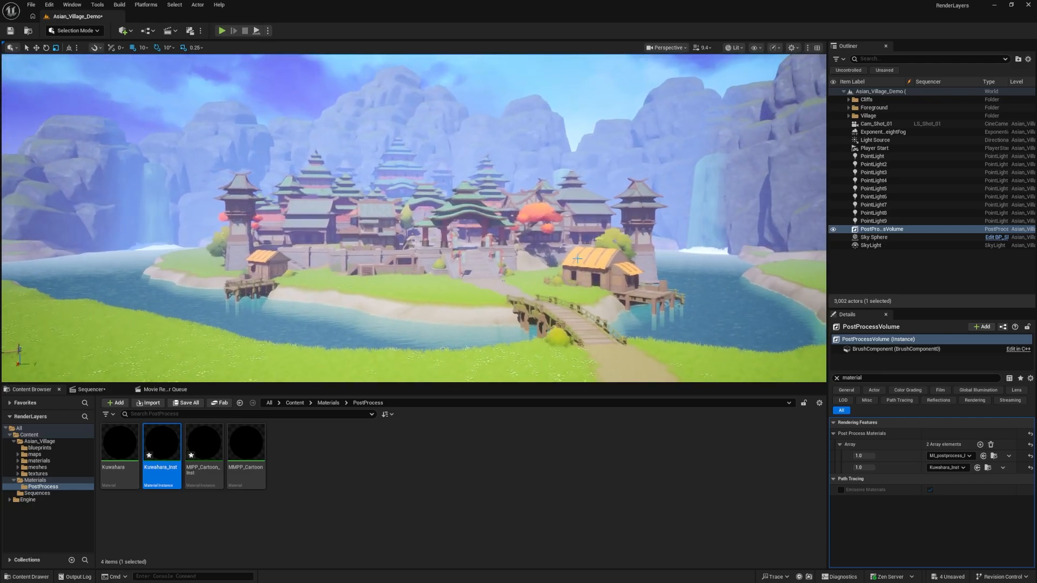